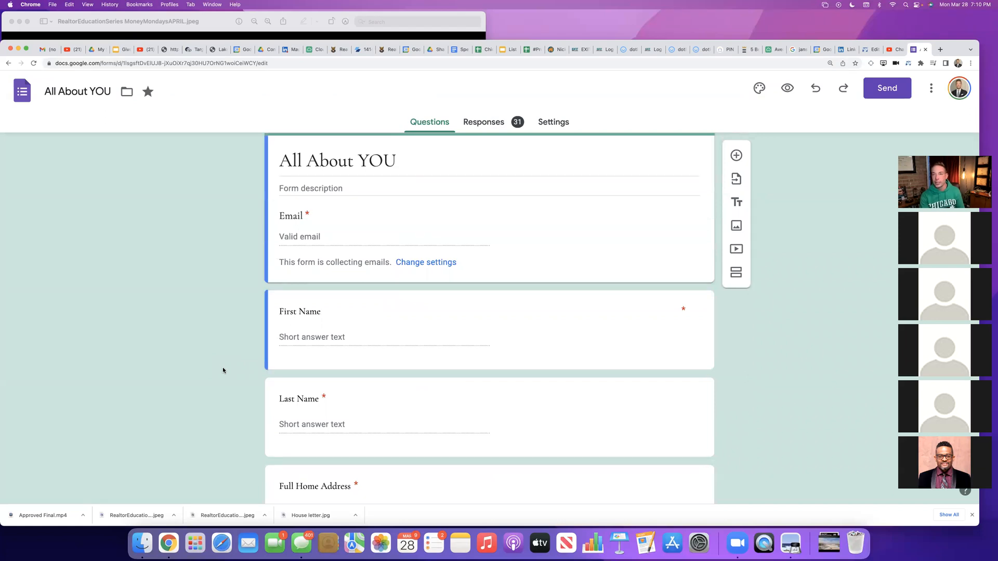
# Step: Review the All About YOU form's questions from the email and name fields through to the final Comments question
pyautogui.scroll(-5, 222, 370)
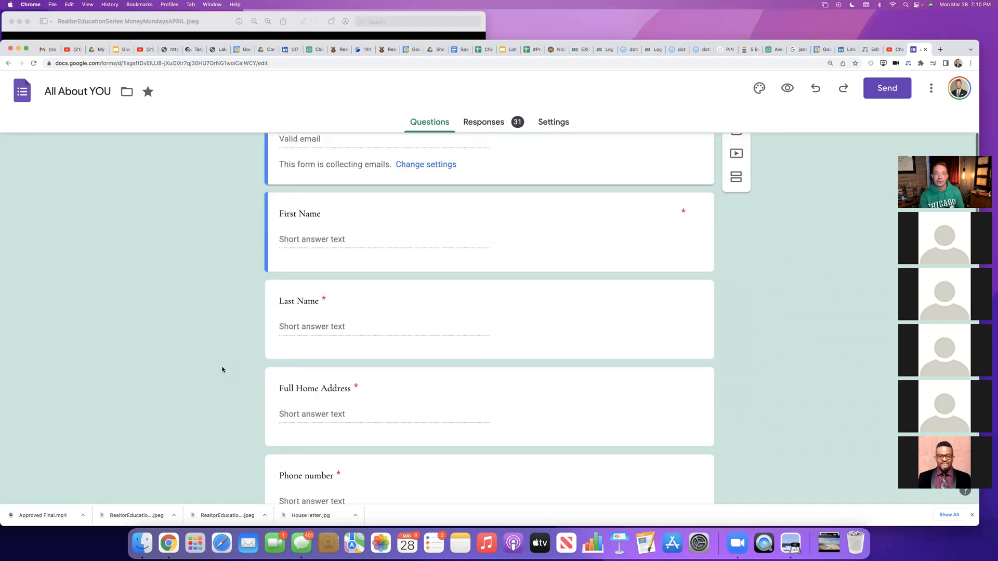
pyautogui.scroll(2, 222, 370)
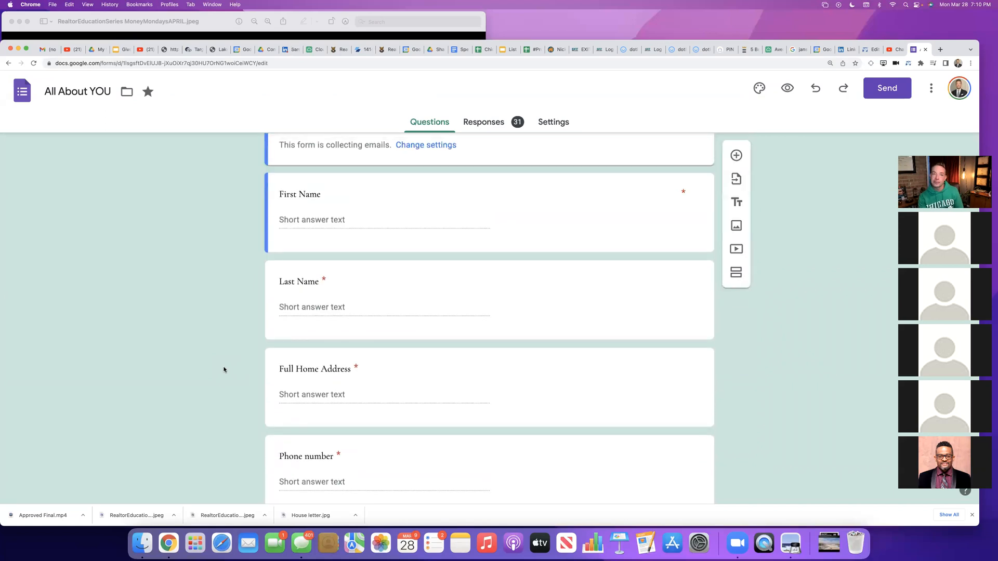
pyautogui.scroll(2, 224, 370)
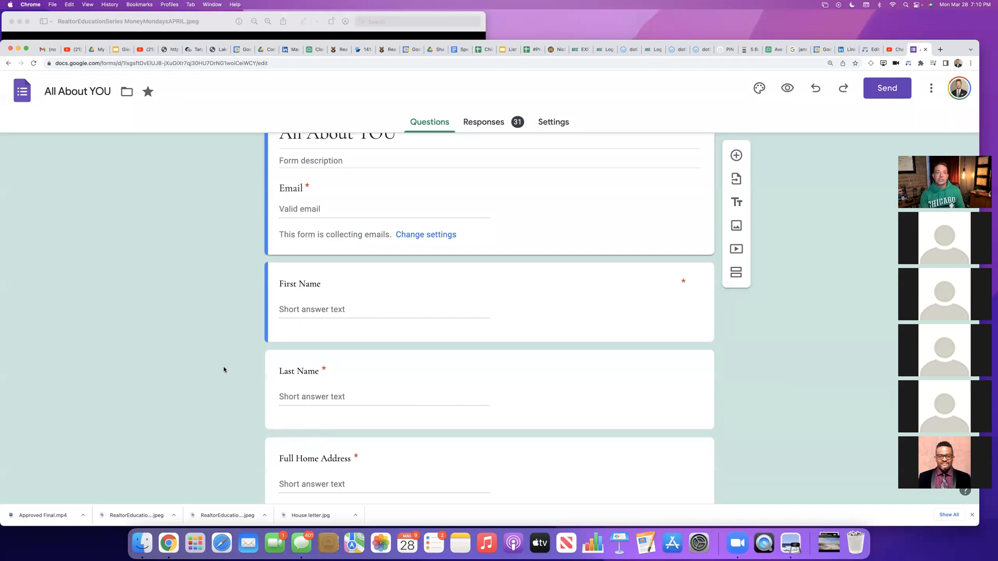
pyautogui.scroll(-4, 215, 371)
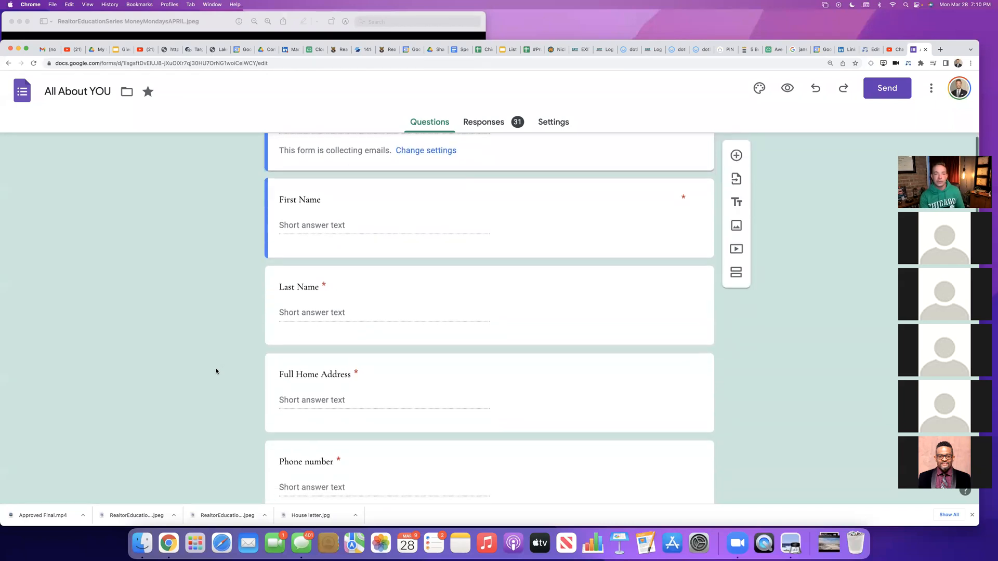
pyautogui.scroll(-1, 216, 371)
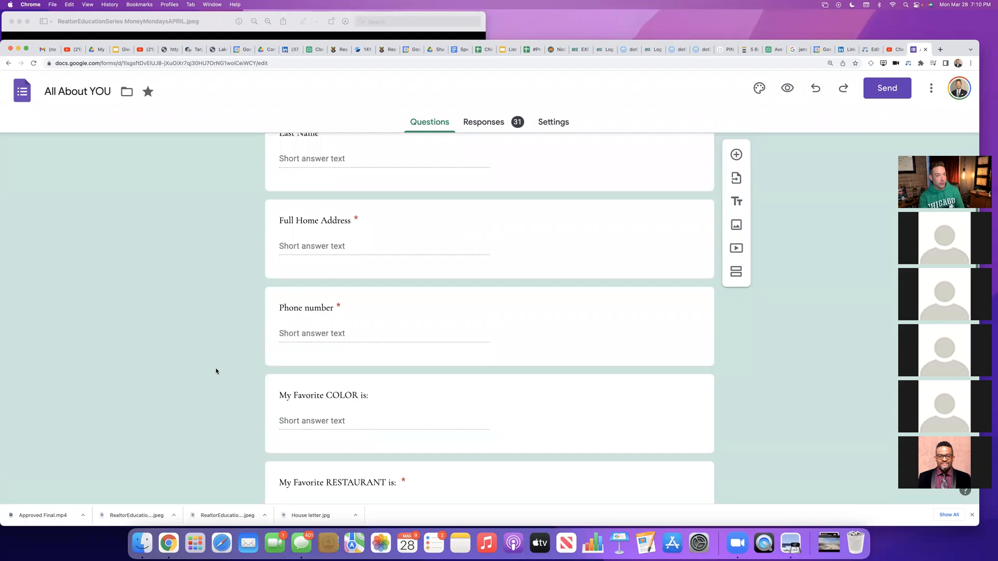
pyautogui.scroll(-1, 216, 371)
pyautogui.scroll(-2, 216, 371)
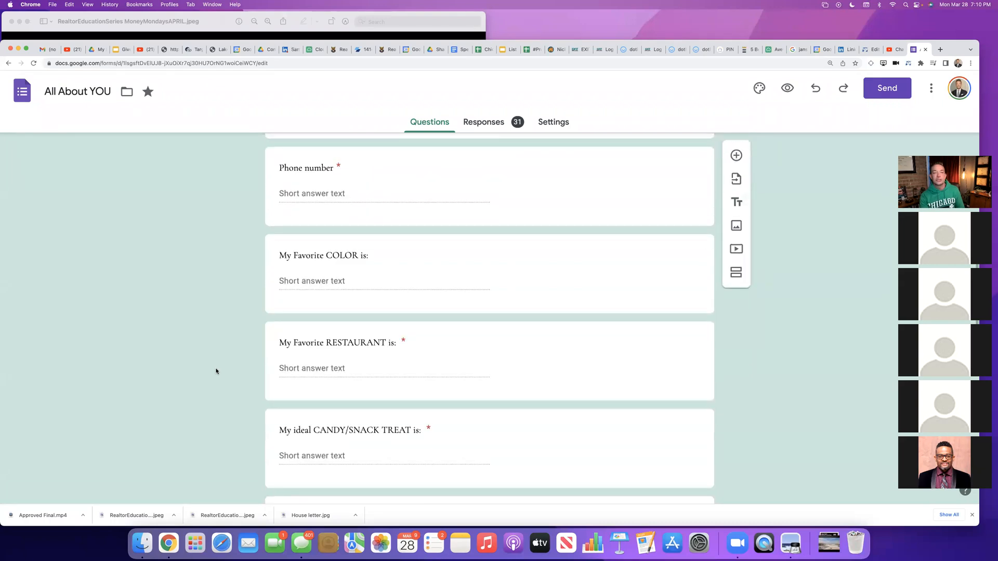
pyautogui.scroll(-1, 216, 371)
pyautogui.scroll(-2, 217, 371)
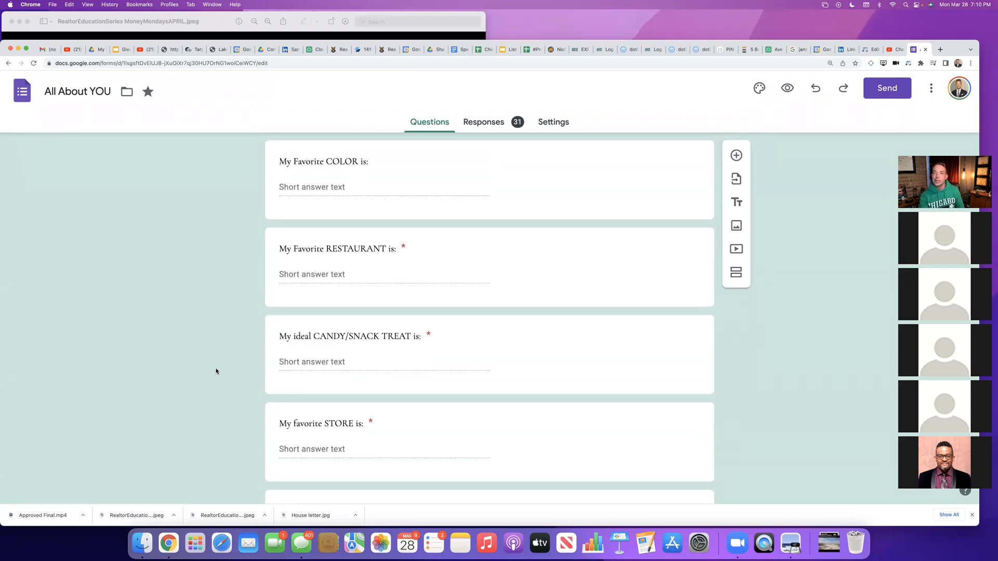
pyautogui.scroll(-1, 217, 371)
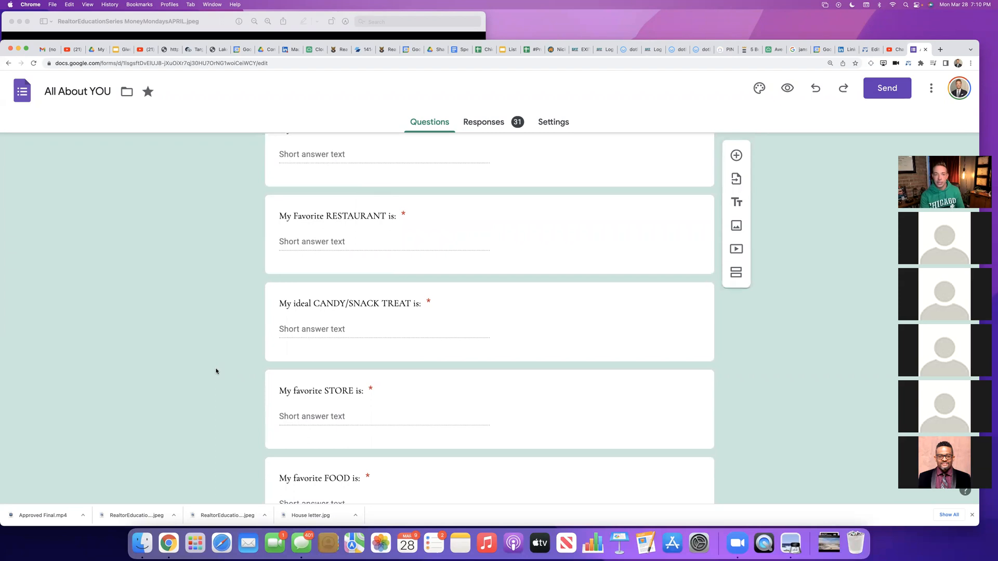
pyautogui.scroll(-4, 216, 371)
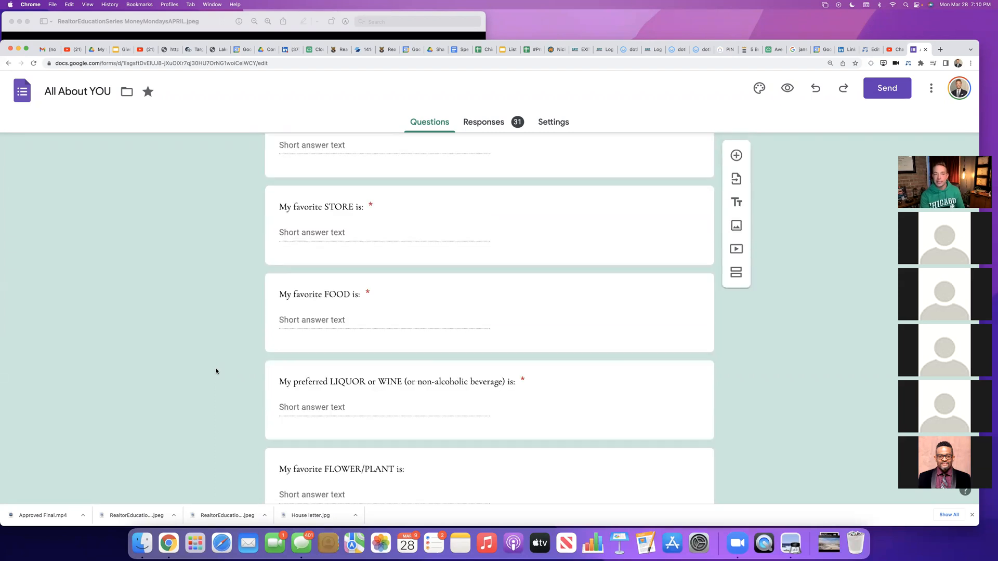
pyautogui.scroll(-4, 216, 371)
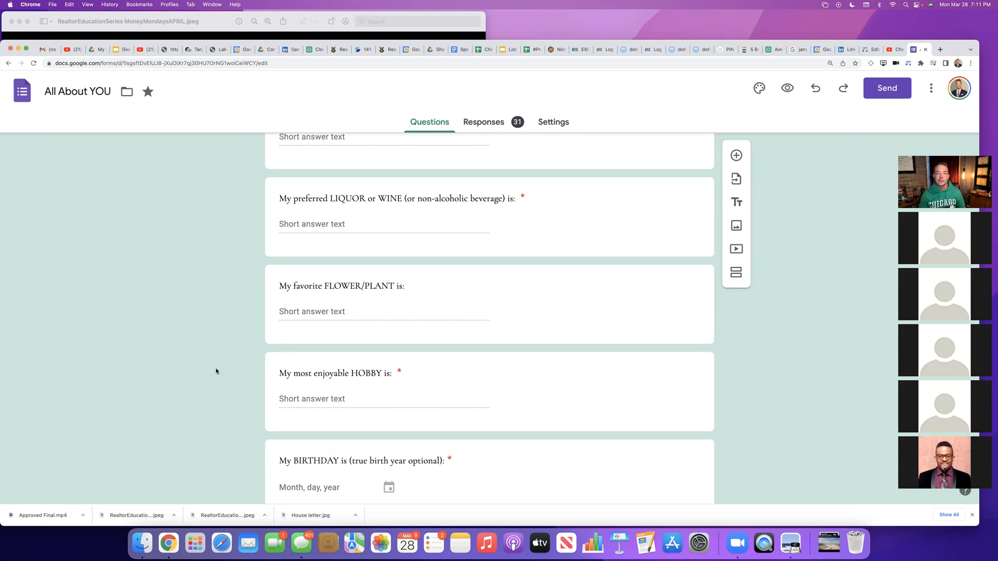
pyautogui.scroll(-5, 216, 371)
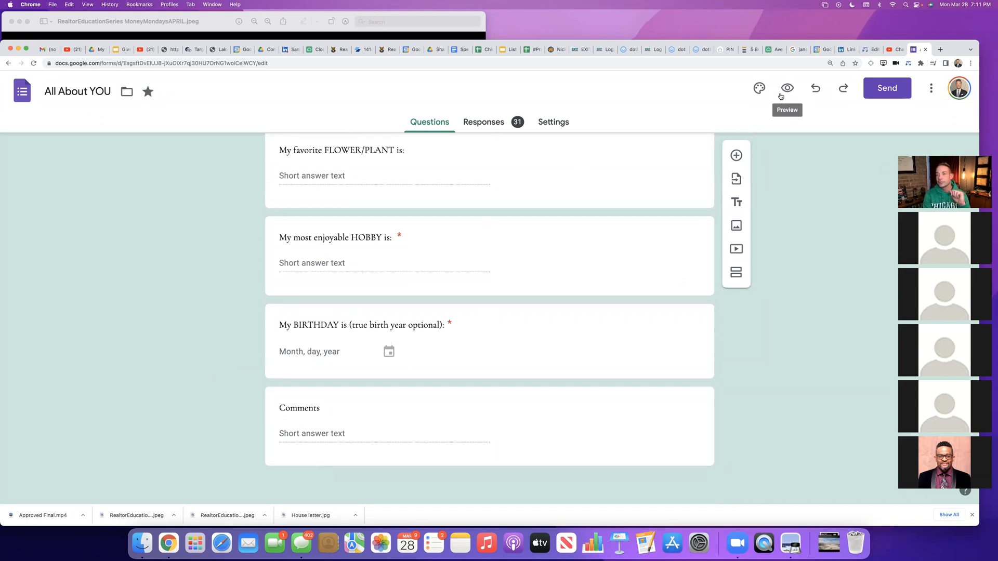
# Step: Show the form's additional options, such as making a copy, and move the meeting video thumbnails off them
pyautogui.click(932, 88)
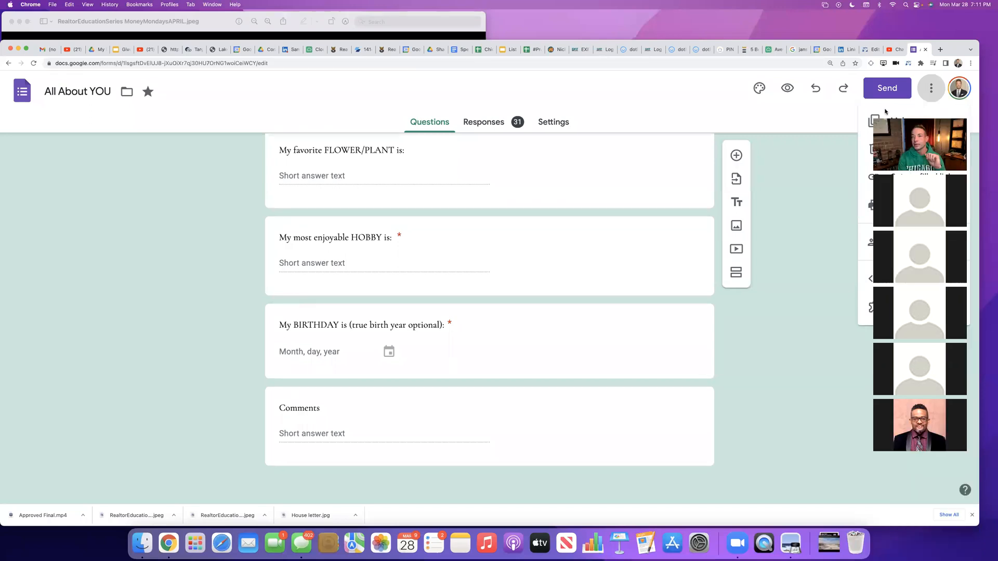
pyautogui.click(788, 88)
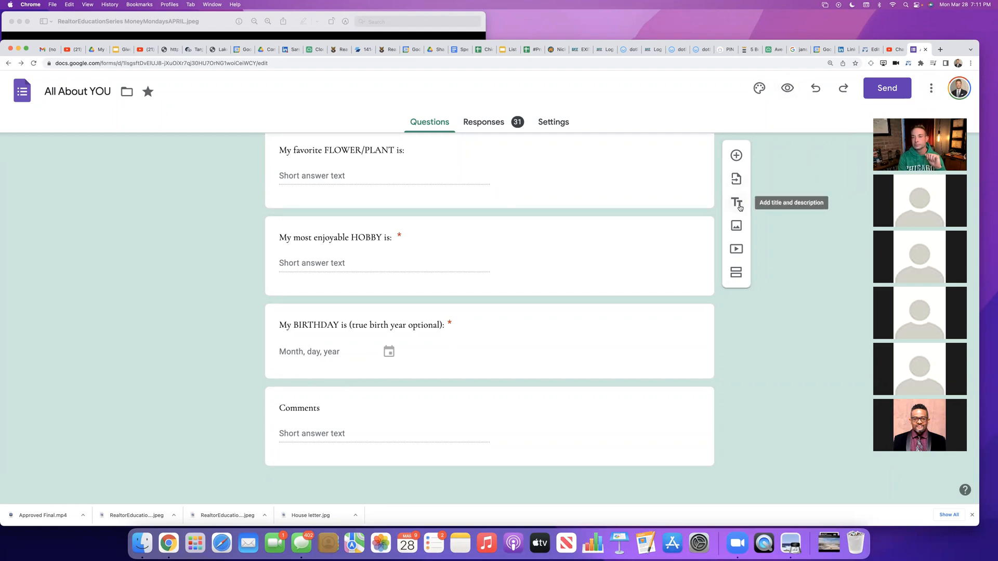
pyautogui.click(934, 93)
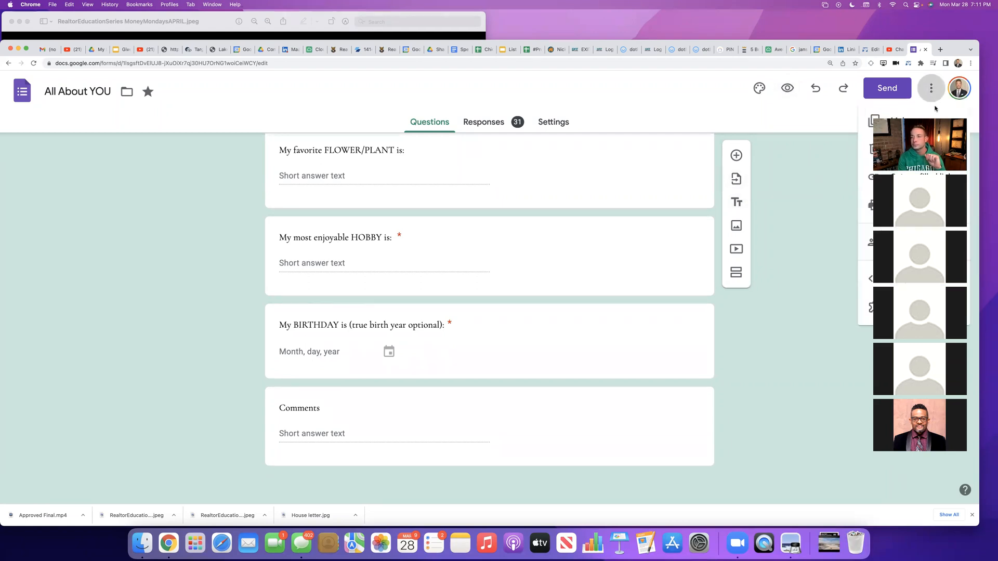
pyautogui.moveTo(920, 145); pyautogui.dragTo(899, 180)
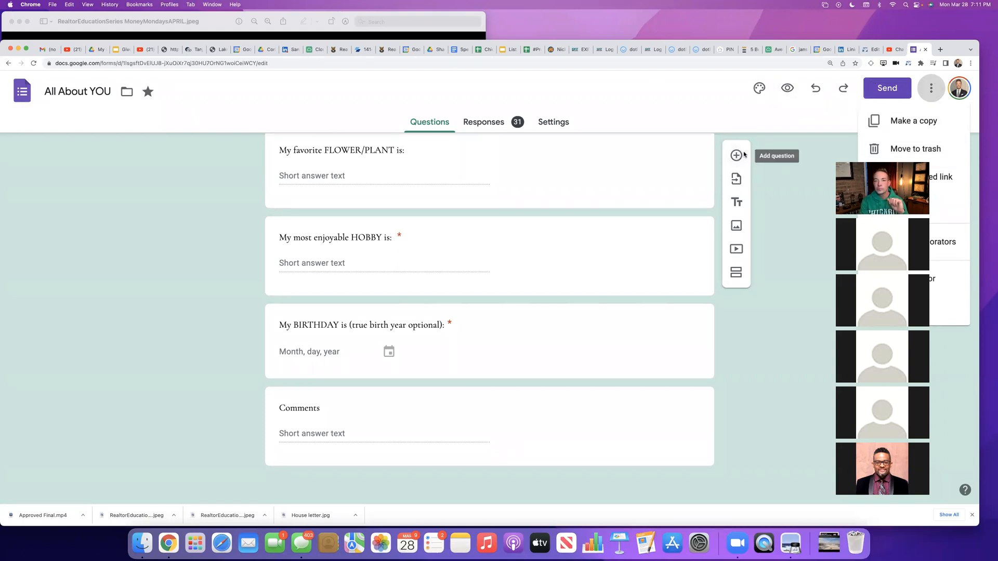
# Step: View the form's settings and the summary of its responses, ending back at the questions
pyautogui.click(552, 123)
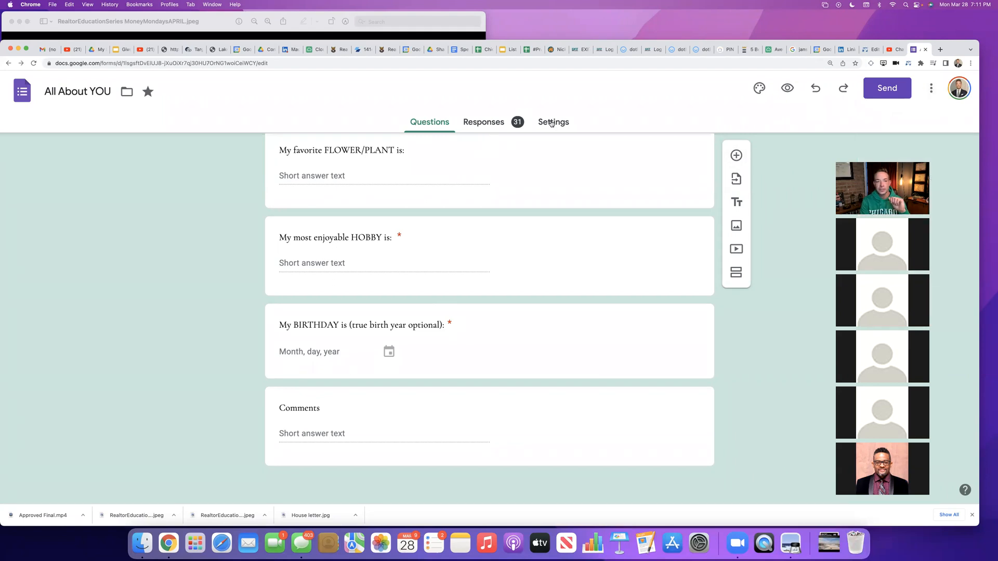
pyautogui.click(552, 123)
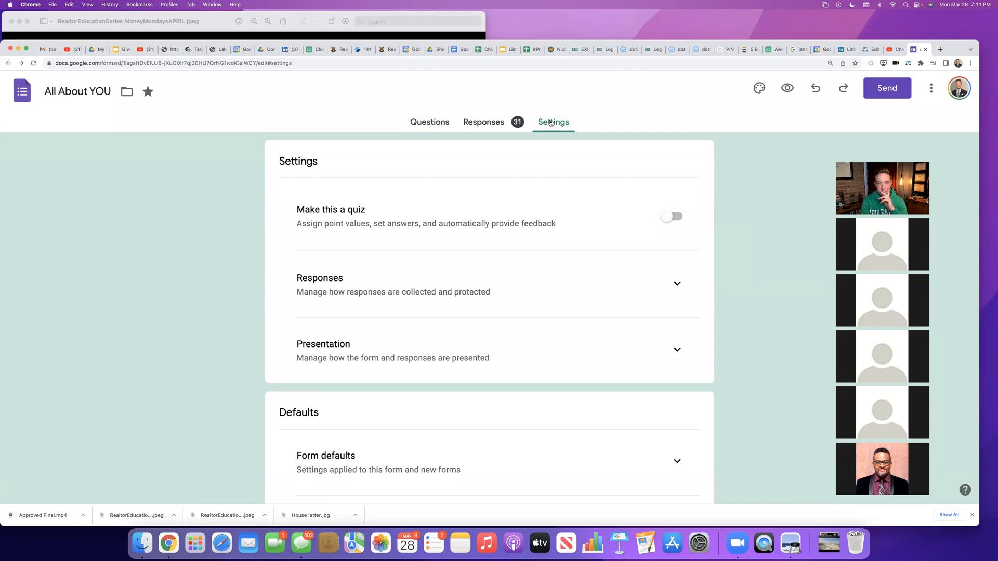
pyautogui.click(491, 127)
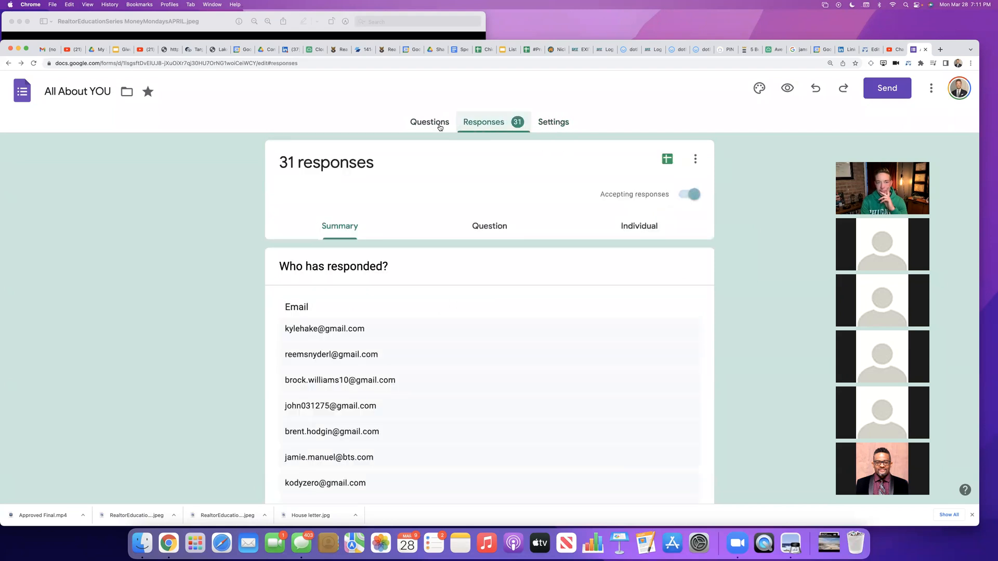
pyautogui.click(438, 128)
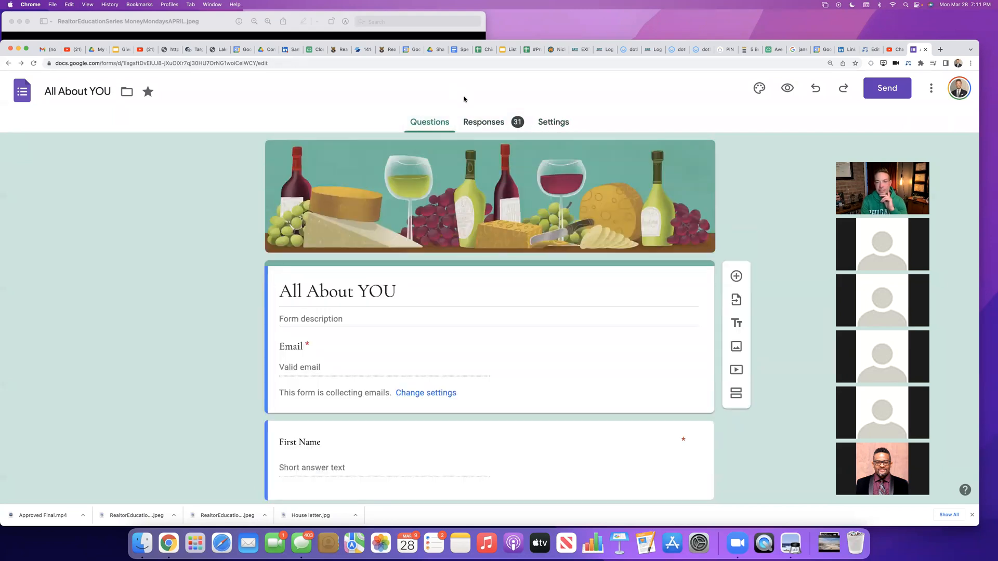
# Step: Examine the options for managing the collected responses, such as downloading or printing them, and return to the questions
pyautogui.click(498, 123)
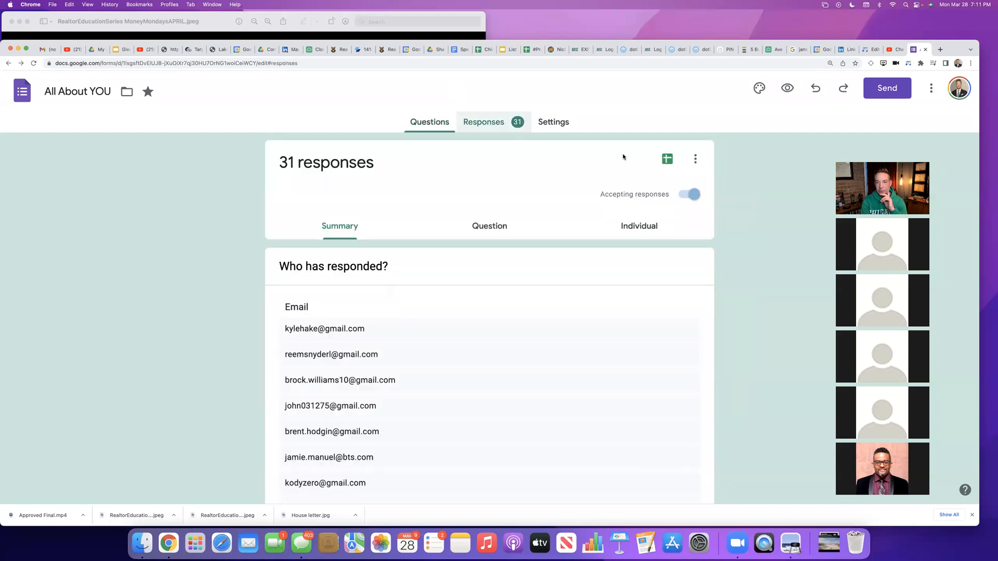
pyautogui.click(697, 161)
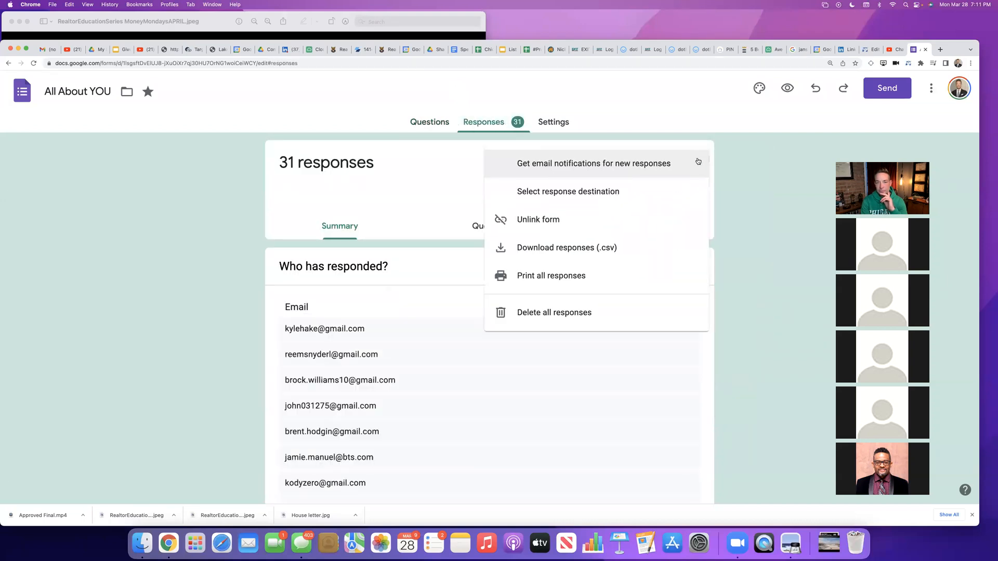
pyautogui.click(429, 127)
pyautogui.click(428, 127)
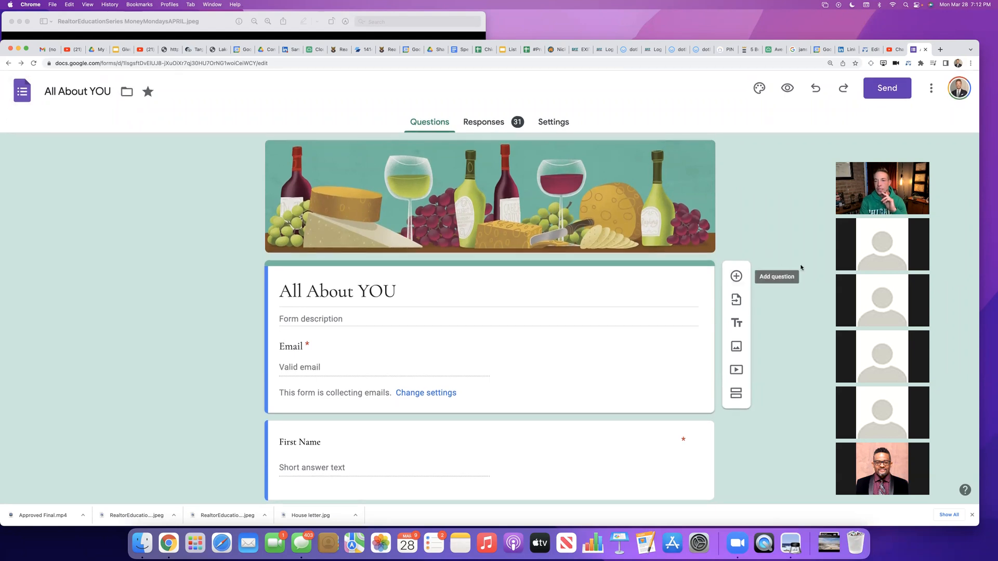
# Step: Preview the All About YOU form as respondents see it and select the preview page's web address
pyautogui.scroll(-7, 806, 239)
pyautogui.scroll(-8, 806, 242)
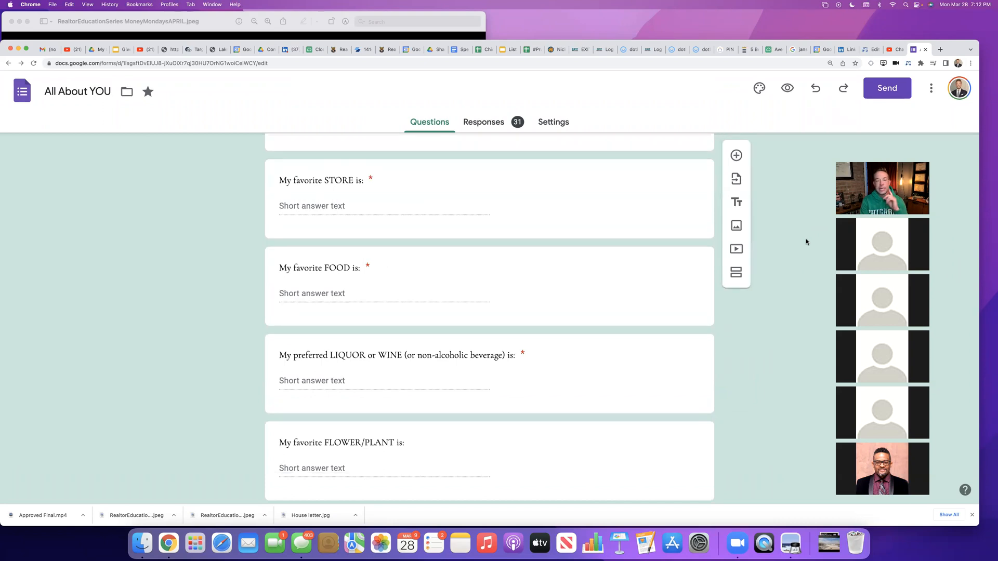
pyautogui.scroll(-5, 807, 242)
pyautogui.scroll(5, 805, 243)
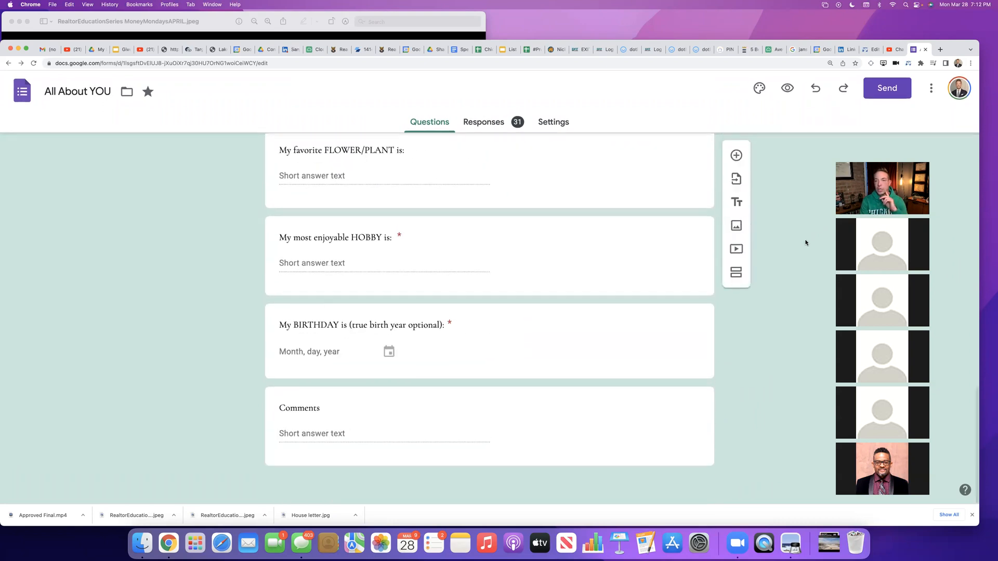
pyautogui.scroll(15, 806, 244)
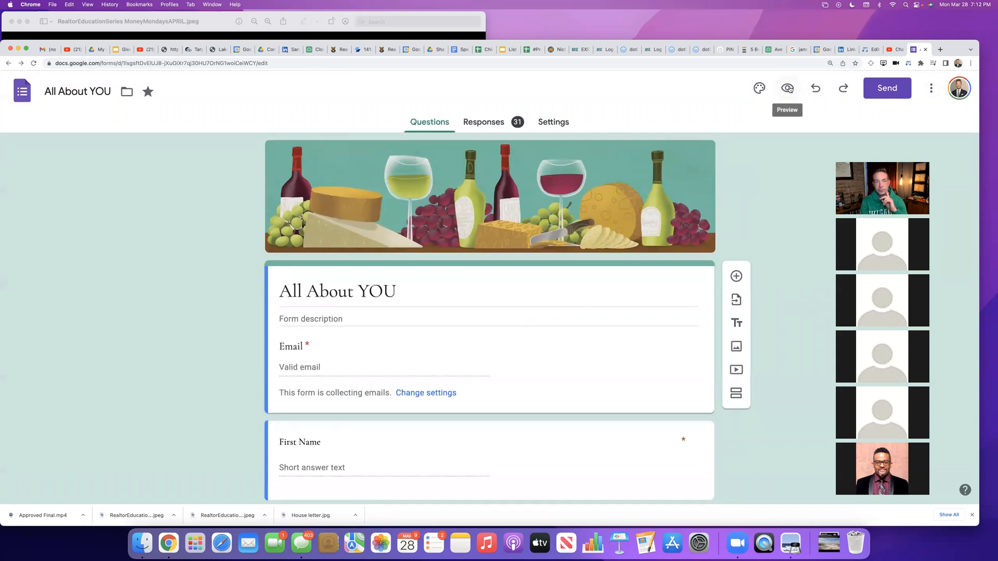
pyautogui.click(789, 89)
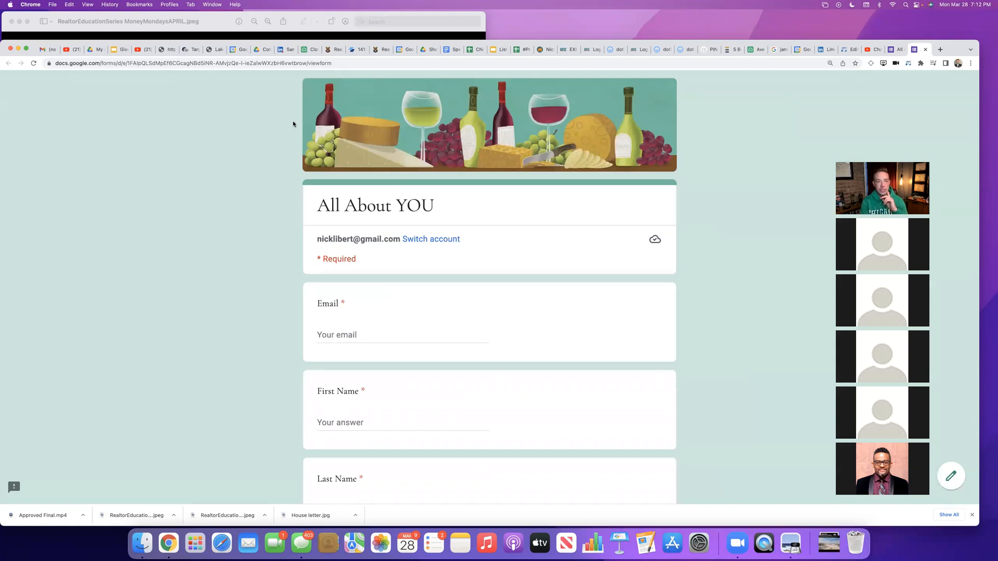
pyautogui.click(135, 64)
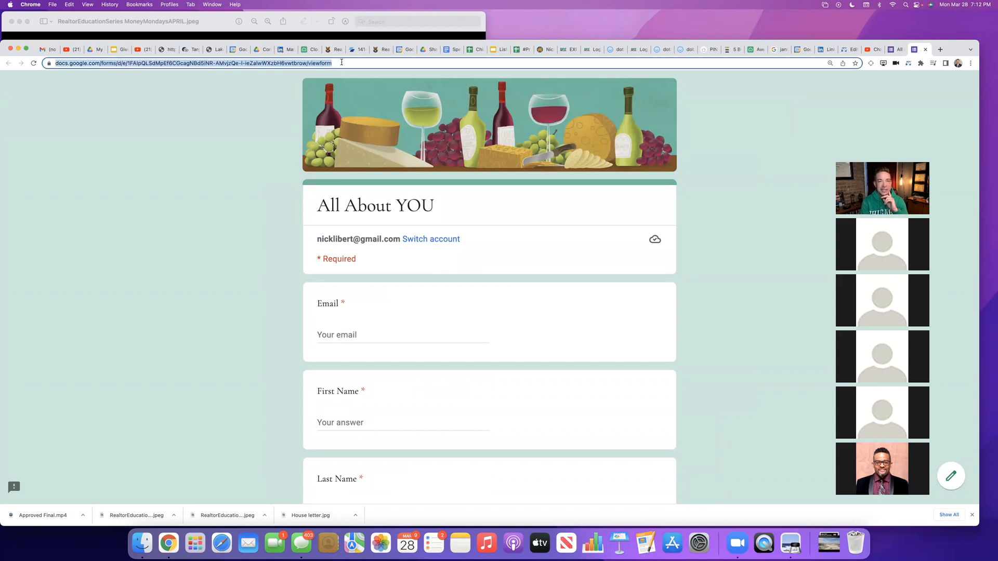
pyautogui.scroll(2, 734, 115)
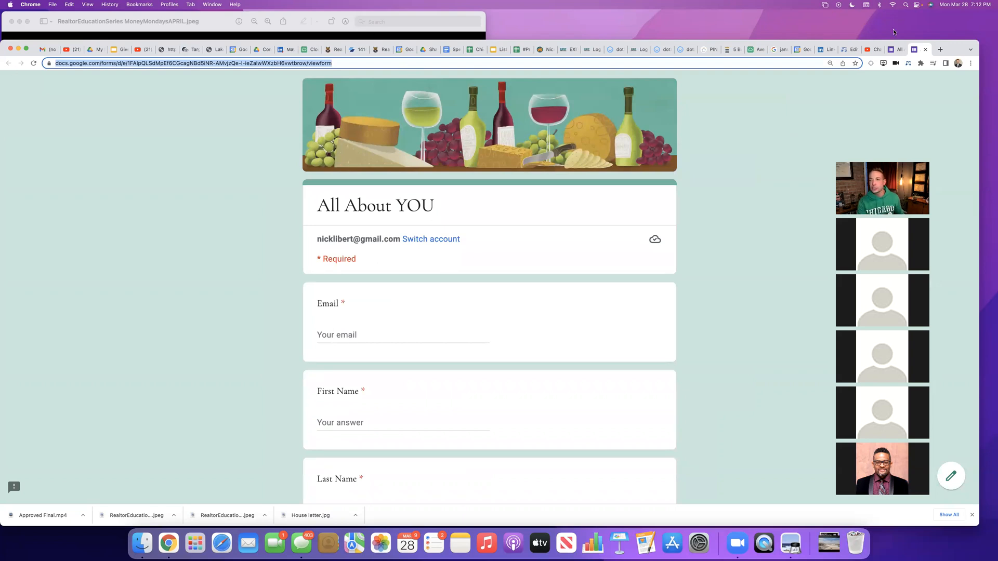
# Step: Return to the form editor and copy the form's shareable link from the sending options, leaving the URL unshortened
pyautogui.click(899, 49)
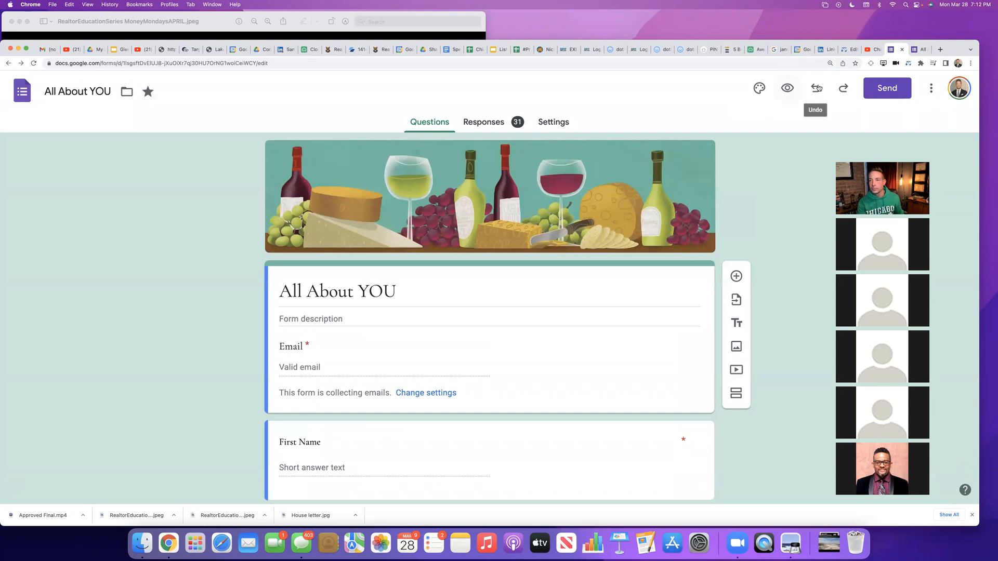
pyautogui.click(883, 89)
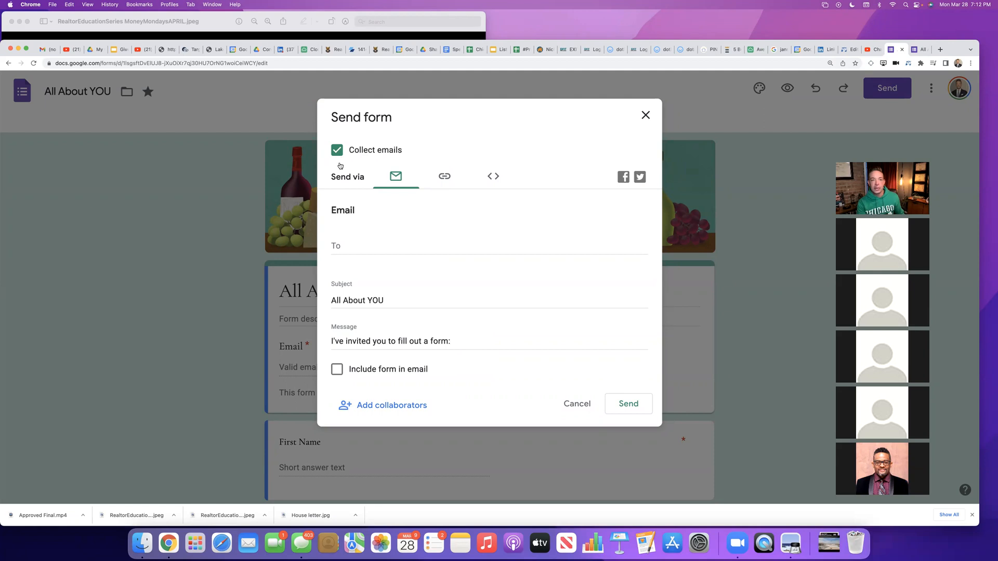
pyautogui.click(450, 179)
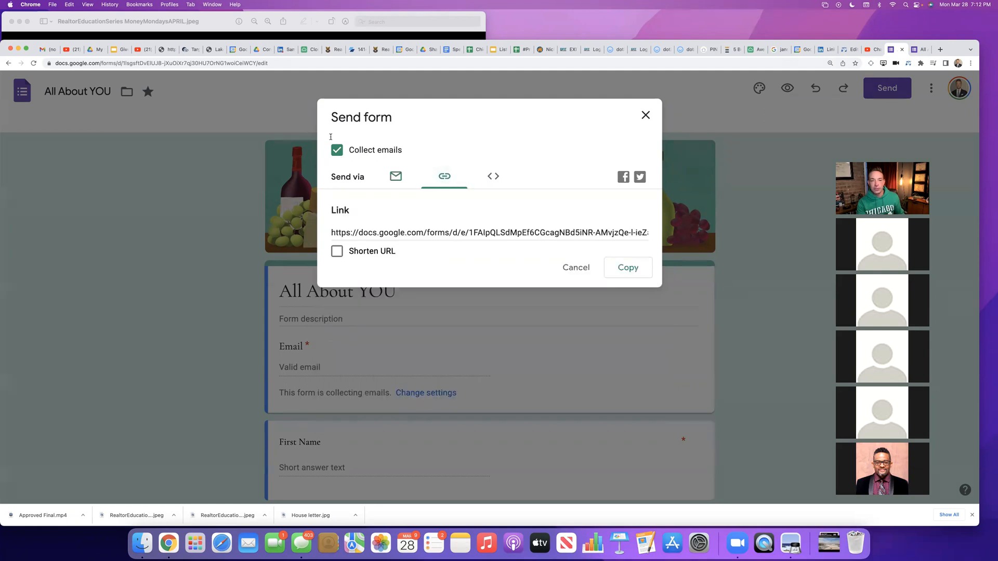
pyautogui.click(624, 270)
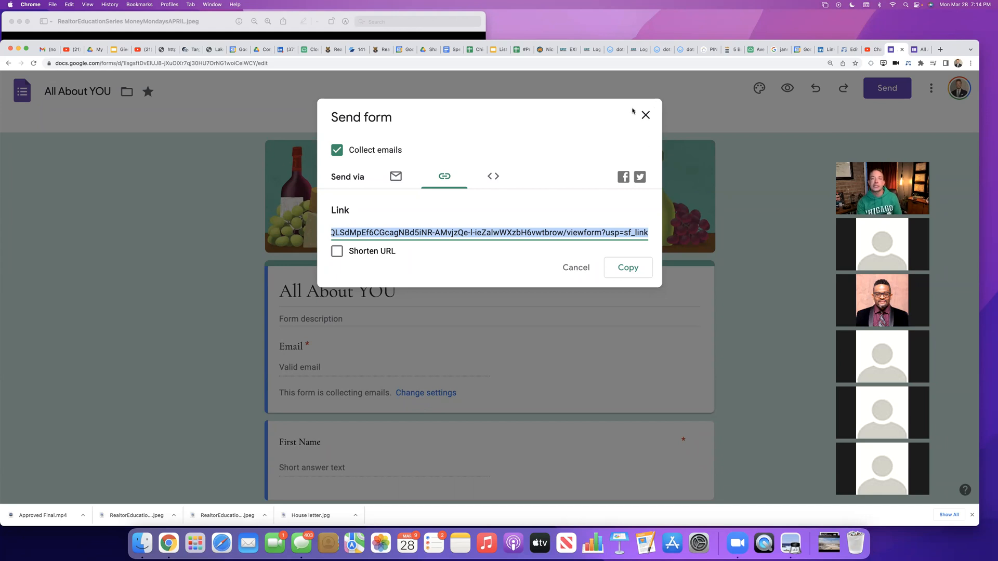
pyautogui.click(646, 116)
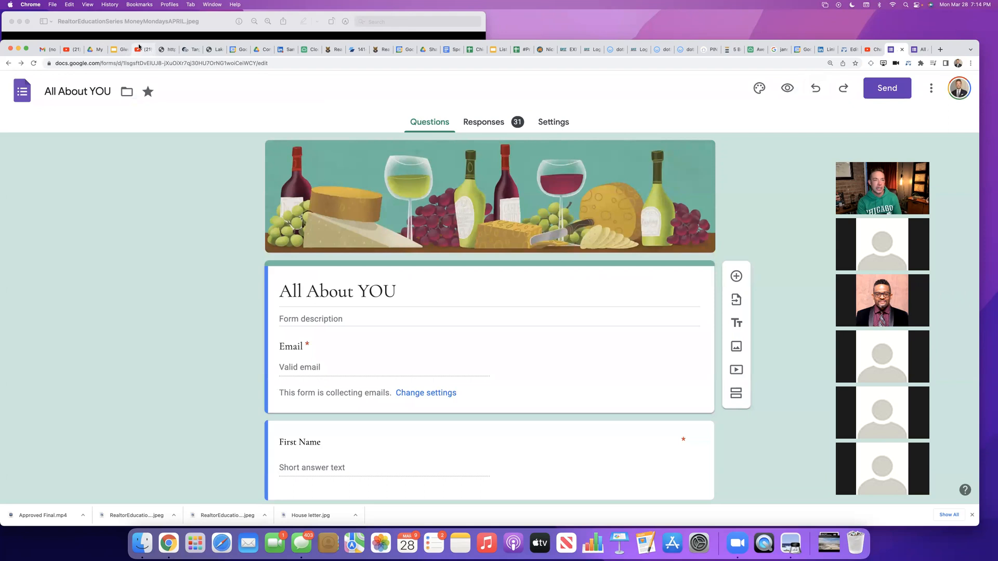
# Step: Switch to the "Give Yourself a RAISE: #ProjectX Lead Conversion" Google Slides presentation and start the slideshow at "Landing Pages for Lead Capture"
pyautogui.click(122, 50)
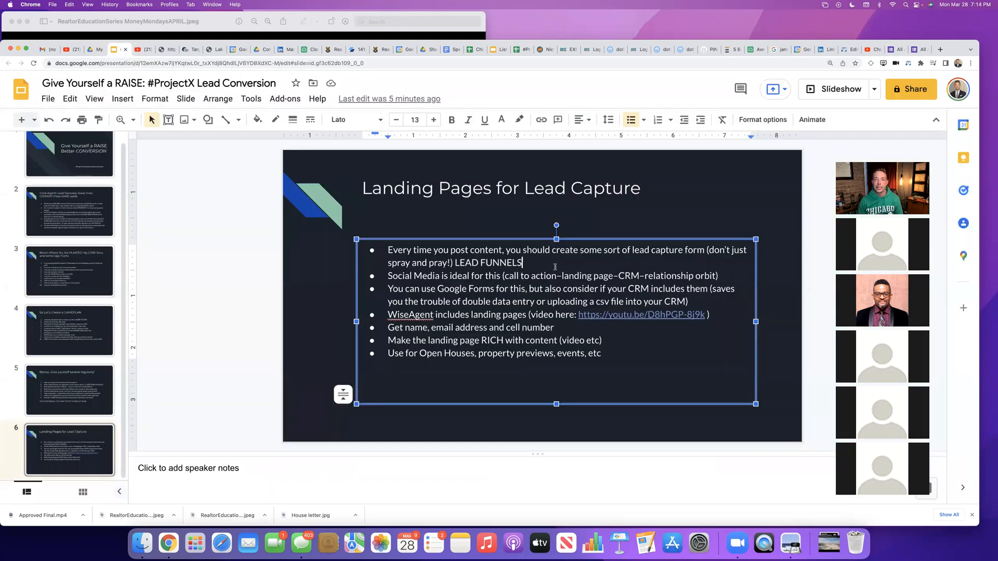
pyautogui.click(830, 89)
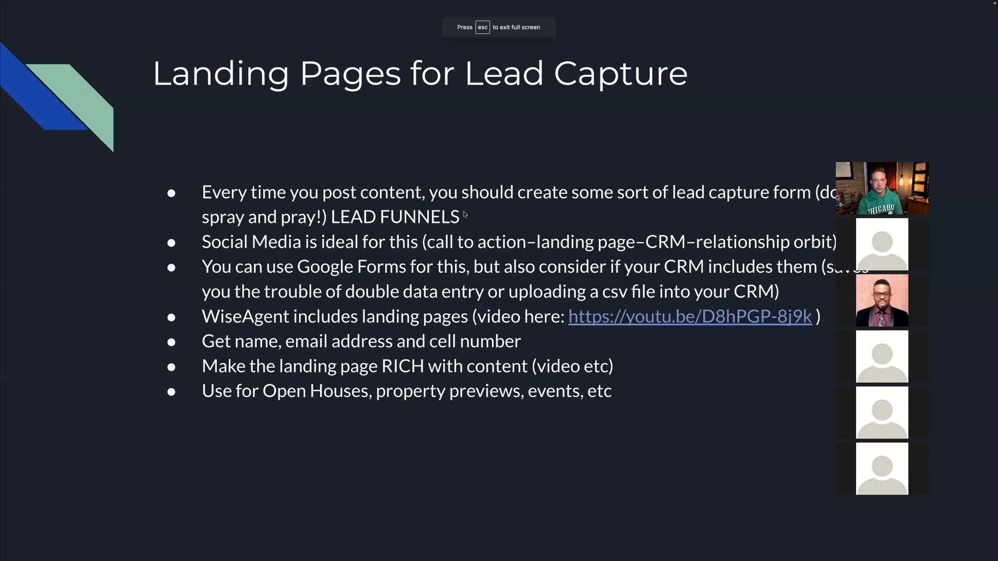
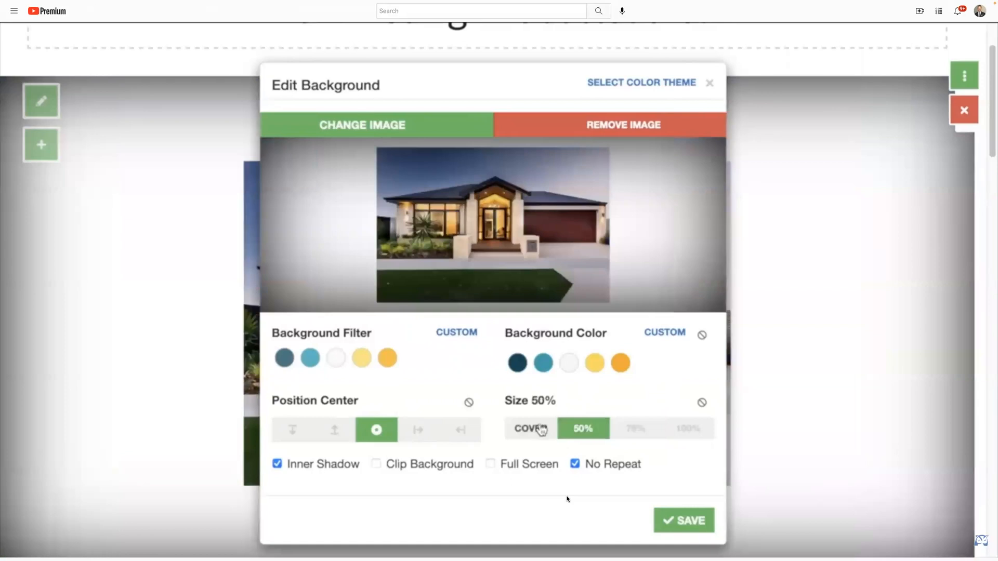
# Step: Try the Cover size for the background image, clear the size setting, and compare the Top and Bottom positions before restoring Center
pyautogui.click(541, 429)
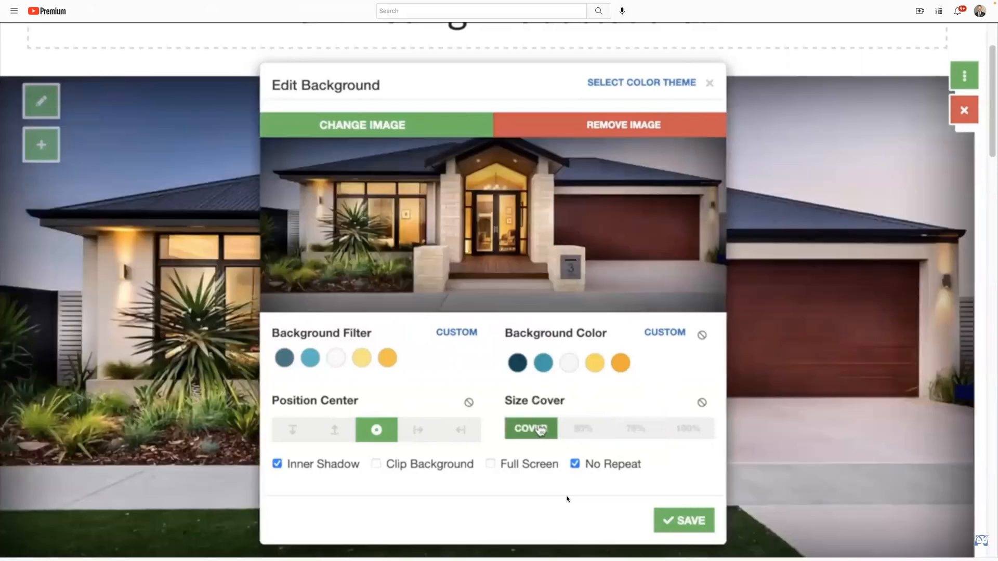
pyautogui.click(701, 404)
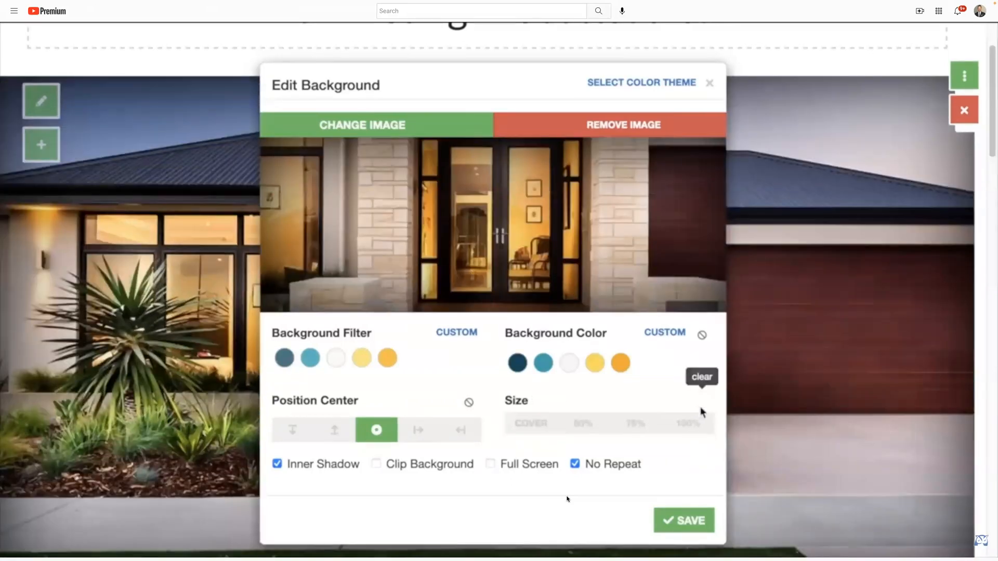
pyautogui.click(305, 432)
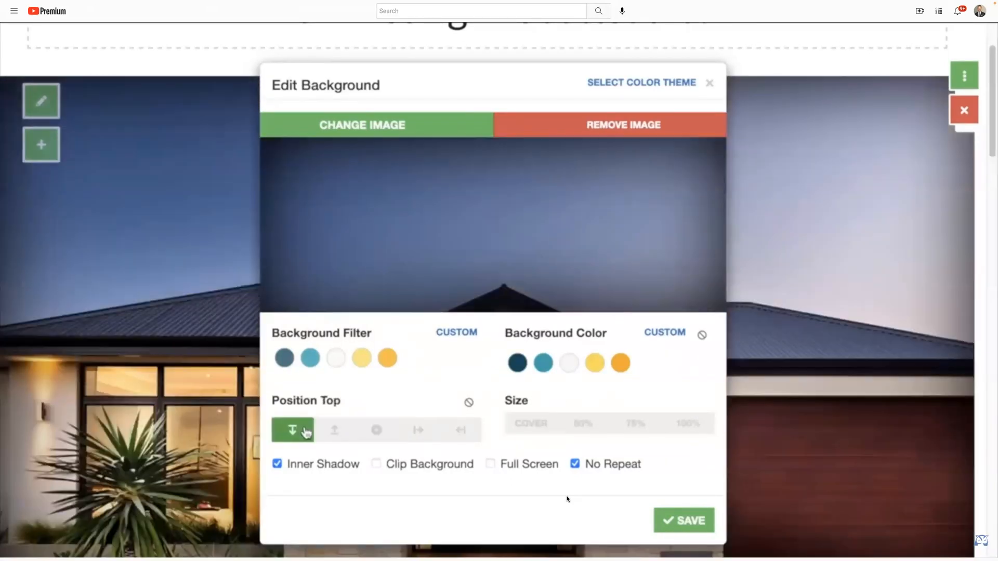
pyautogui.click(335, 429)
pyautogui.click(370, 429)
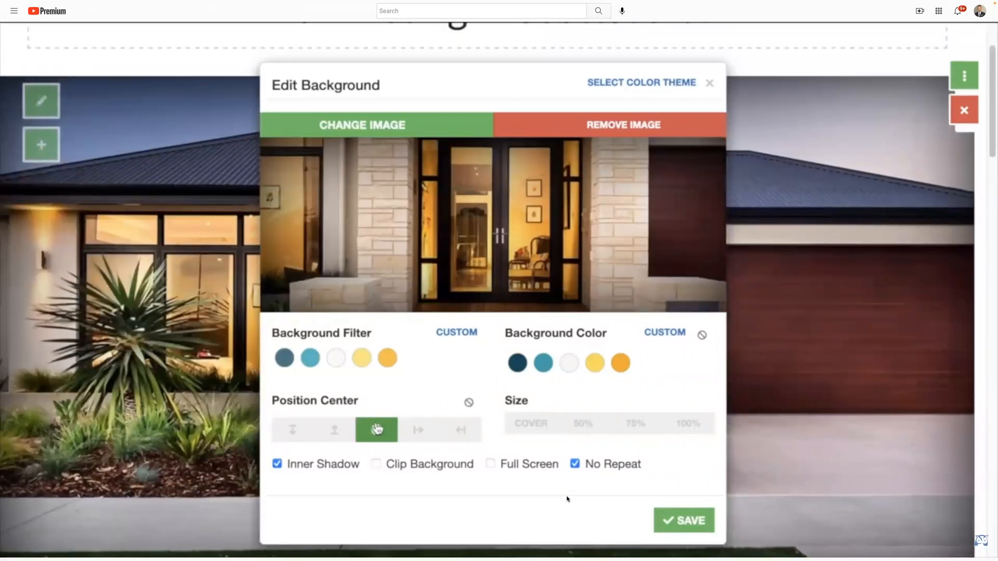
# Step: Turn on Clip Background, compare the Left and Right image positions before restoring Center, and toggle the No Repeat option
pyautogui.click(377, 464)
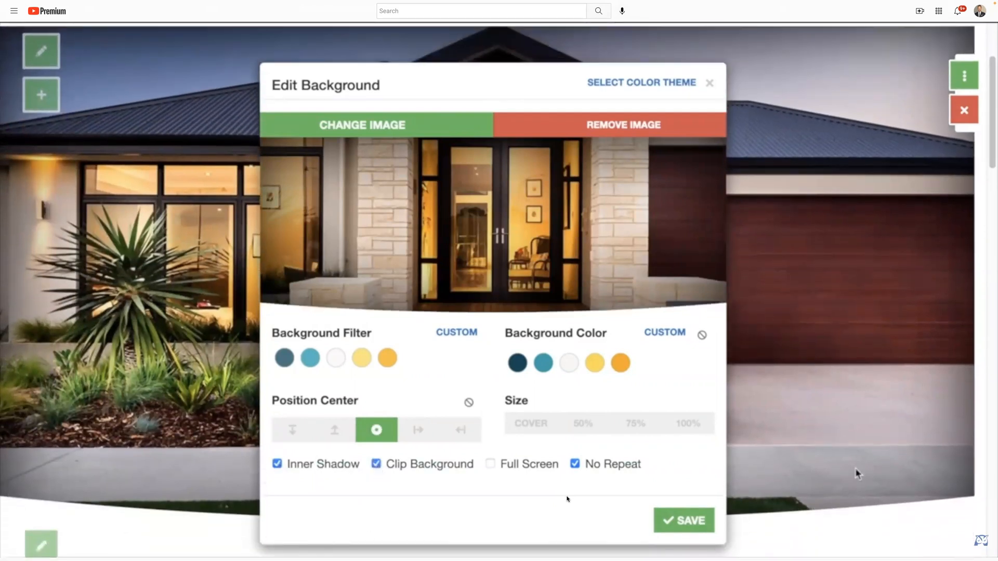
pyautogui.click(413, 433)
pyautogui.click(458, 431)
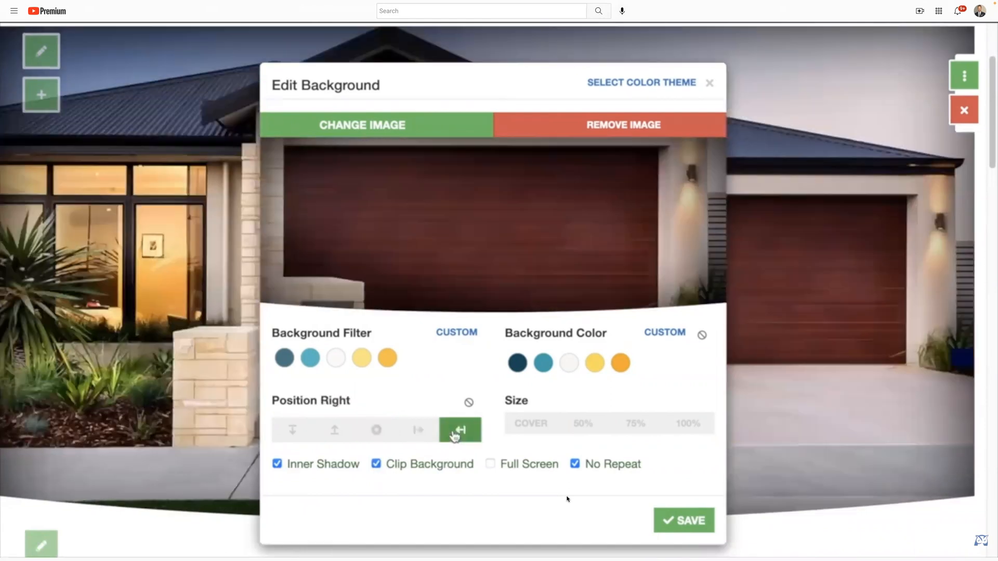
pyautogui.click(378, 438)
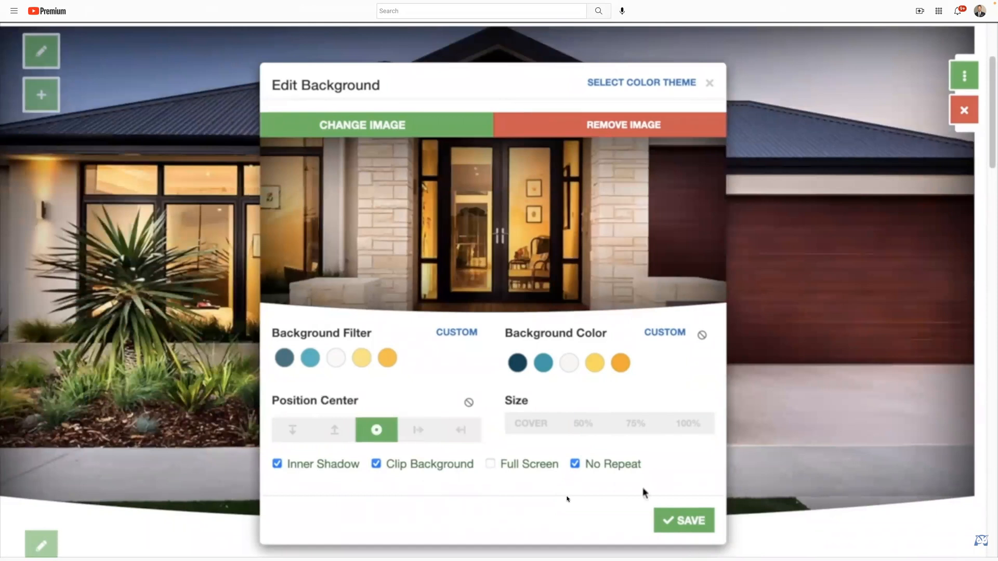
pyautogui.click(576, 465)
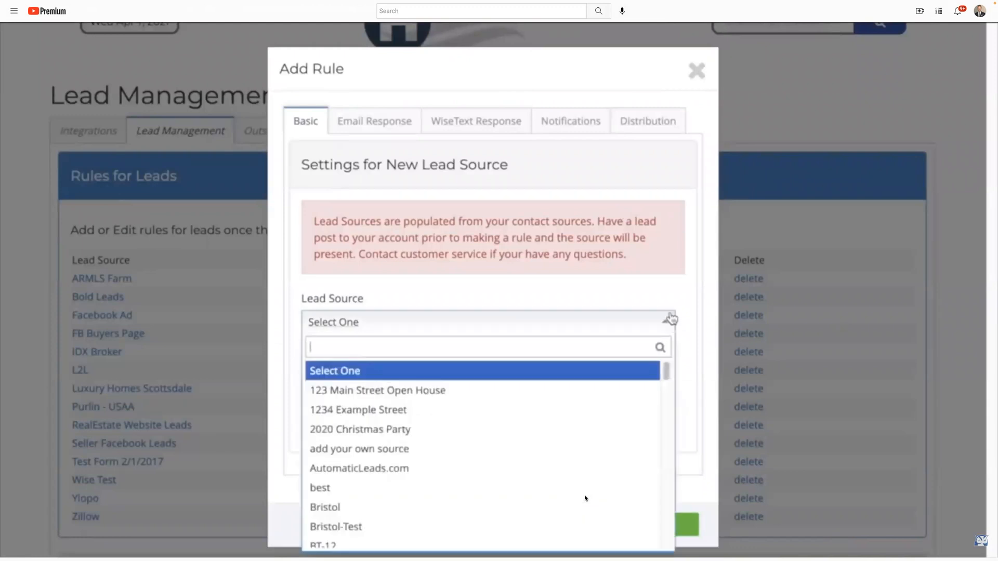
# Step: Set the new rule's lead source to New Fountain Hills Listing and drip program to 12 Touch Newly Met, and open the category choices
pyautogui.write('New')
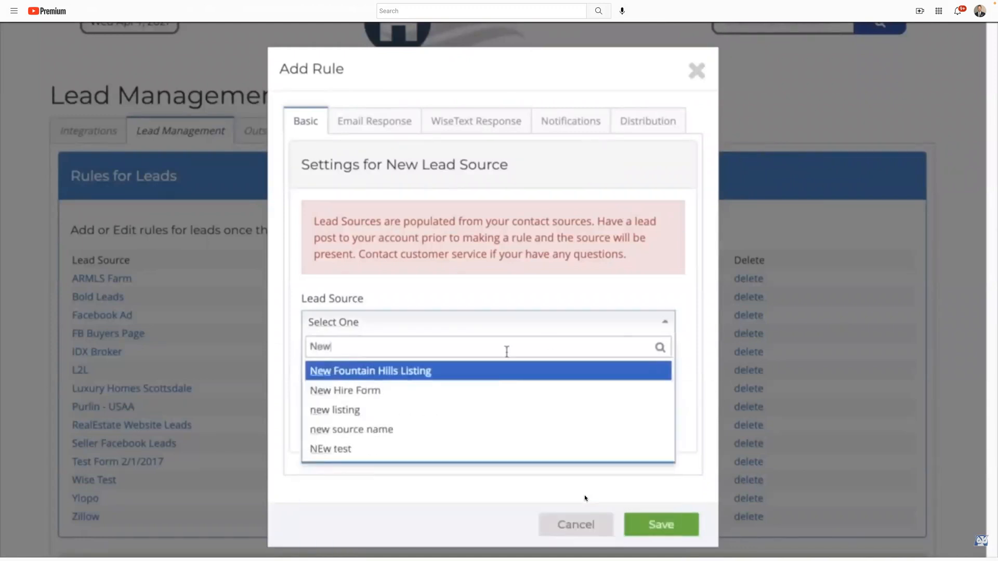
pyautogui.click(464, 378)
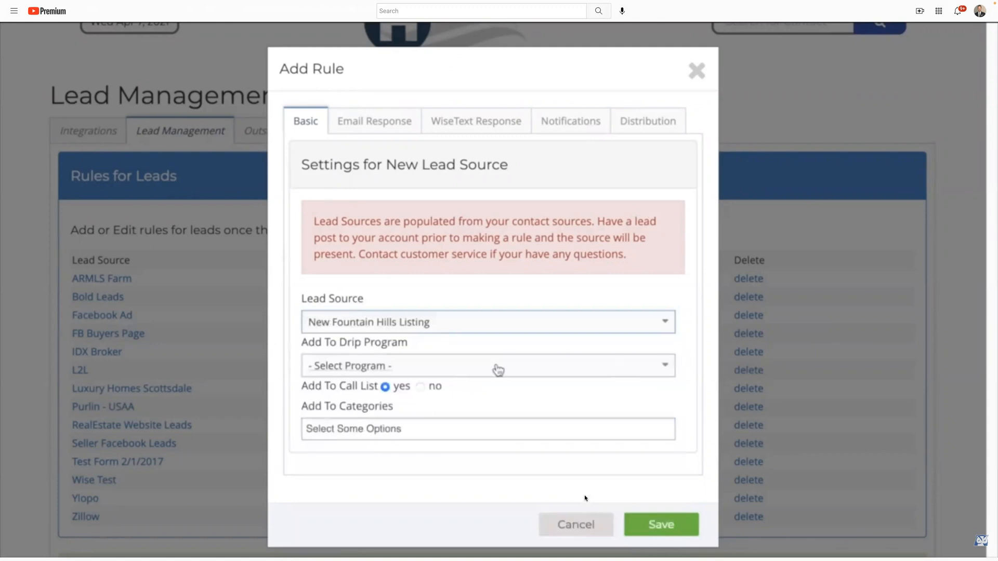
pyautogui.click(538, 374)
pyautogui.click(507, 430)
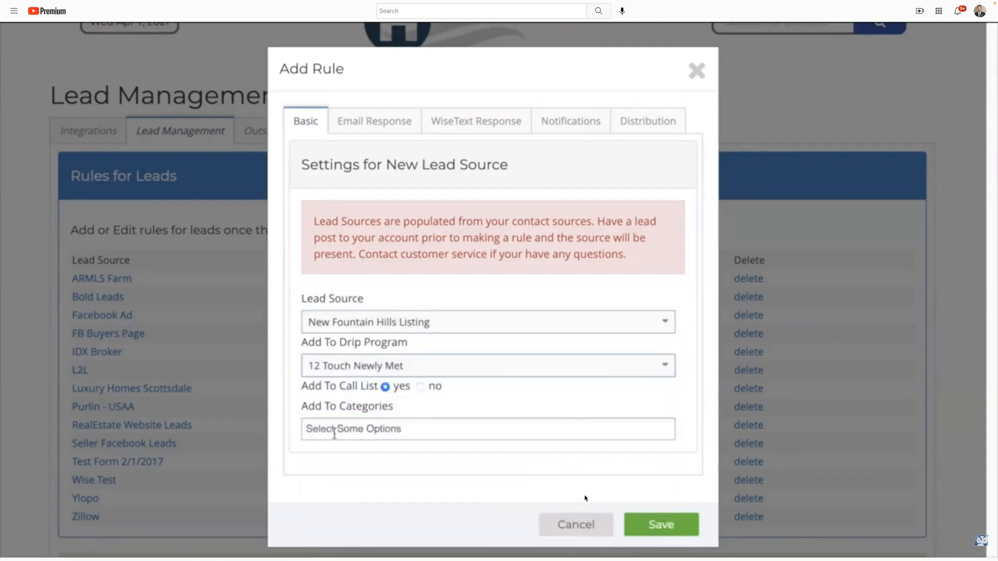
pyautogui.click(422, 437)
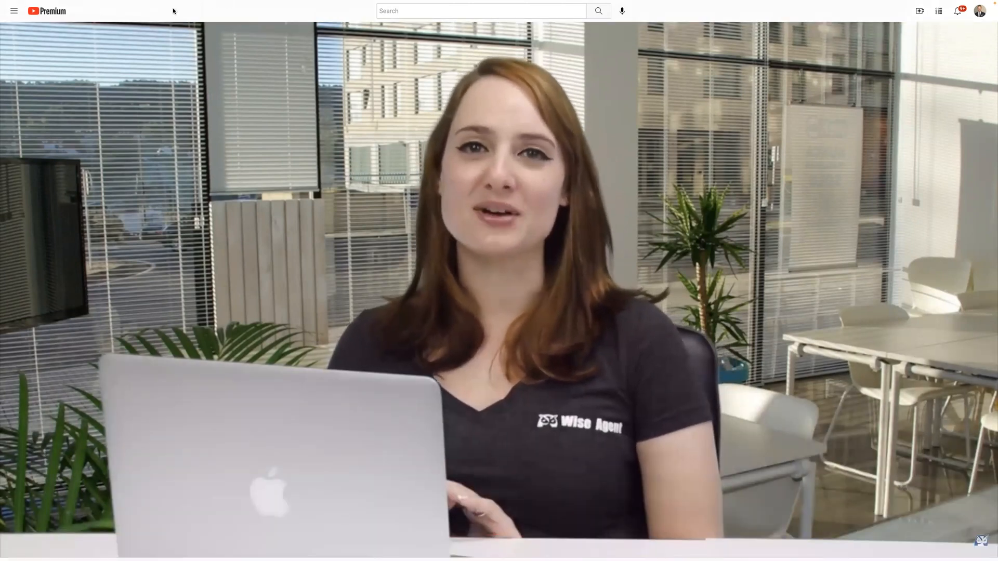
# Step: Pause the "How to Create Real Estate Landing Pages with Wise Agent" video and leave full screen
pyautogui.moveTo(7, 4)
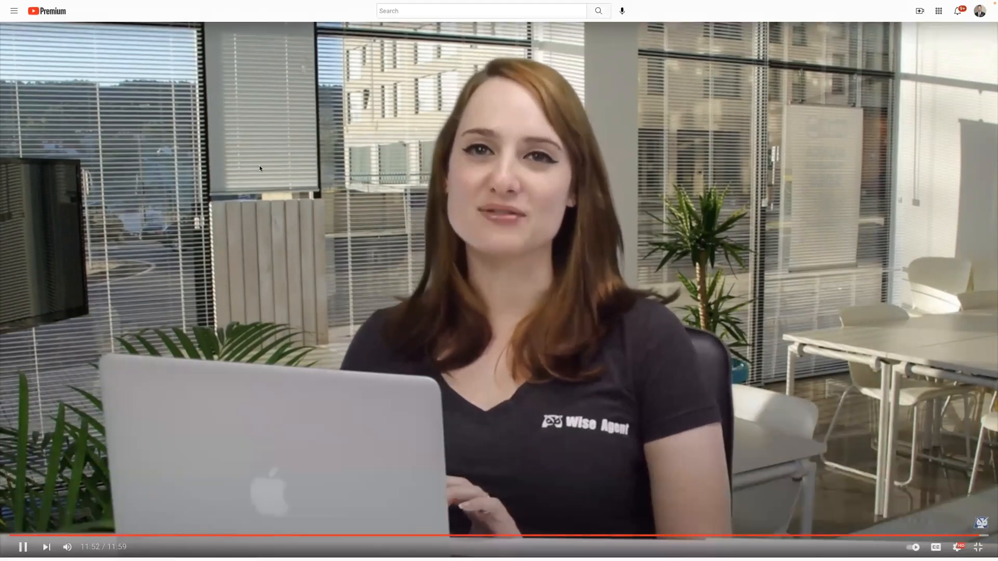
pyautogui.click(258, 168)
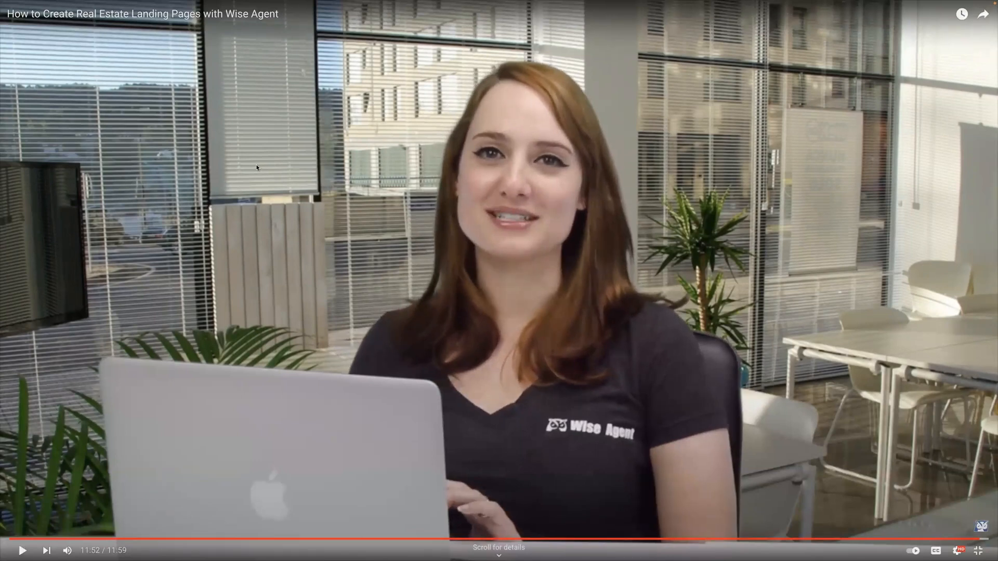
pyautogui.press('Escape')
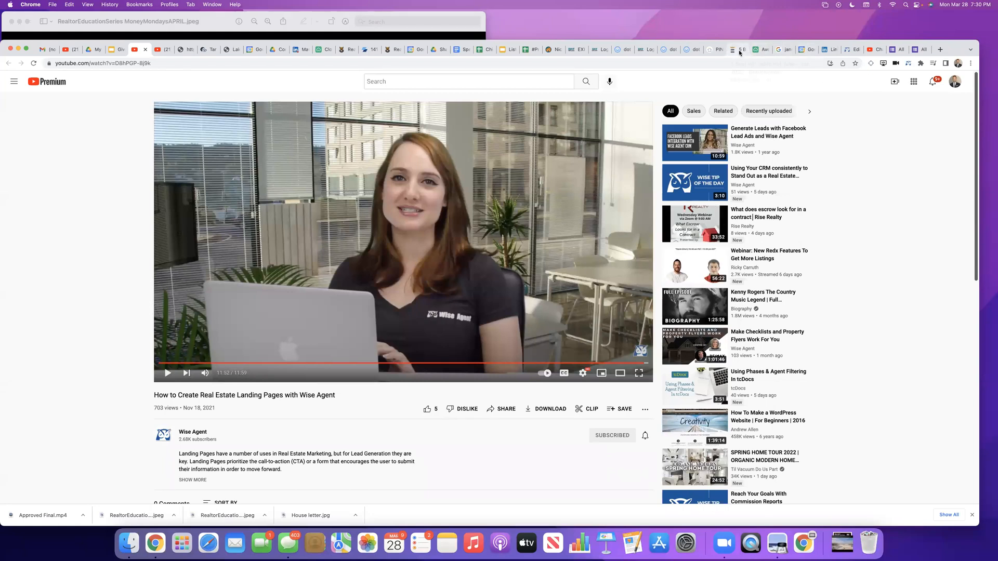
# Step: Switch to the All About YOU form editor and look through its contact and favorites questions
pyautogui.click(901, 52)
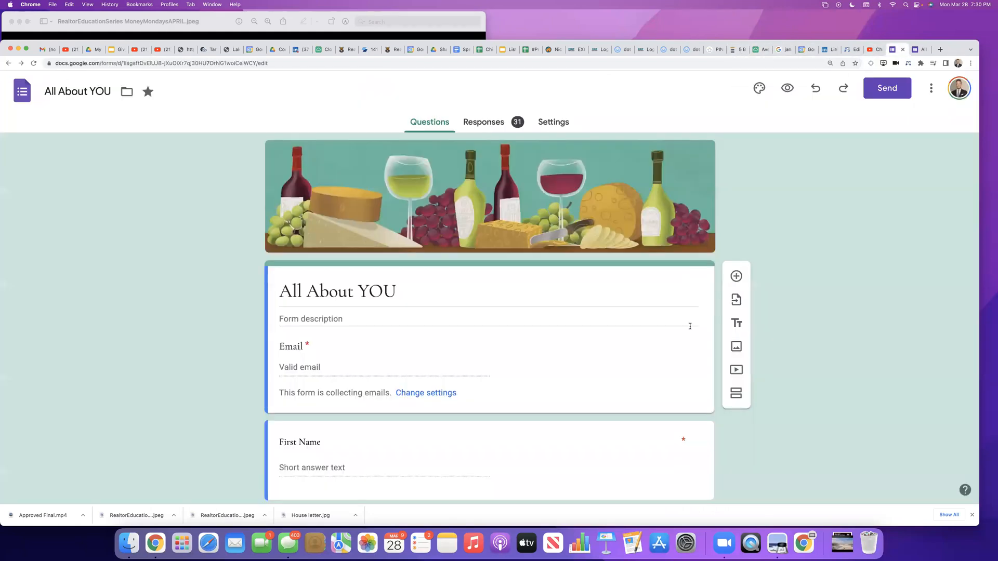
pyautogui.scroll(-7, 862, 336)
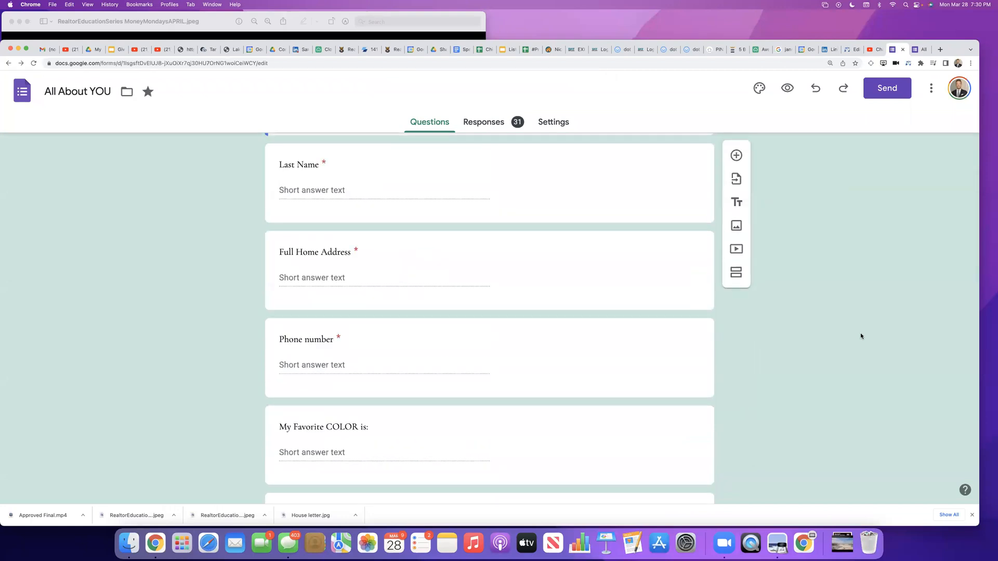
pyautogui.scroll(-4, 860, 335)
pyautogui.scroll(-2, 861, 336)
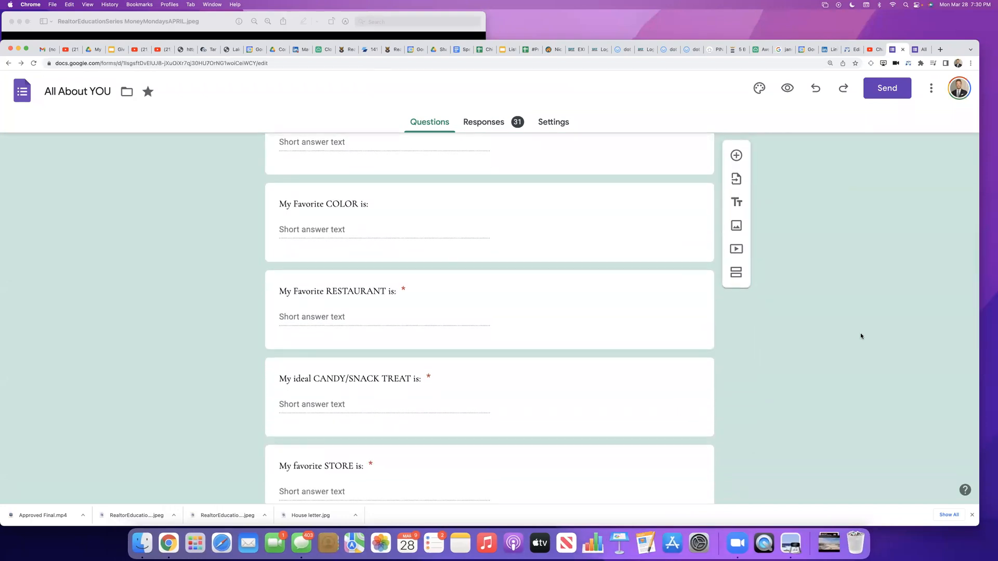
# Step: Switch to Gmail and expand the original message with the property photos in the most recent sent conversation
pyautogui.click(43, 50)
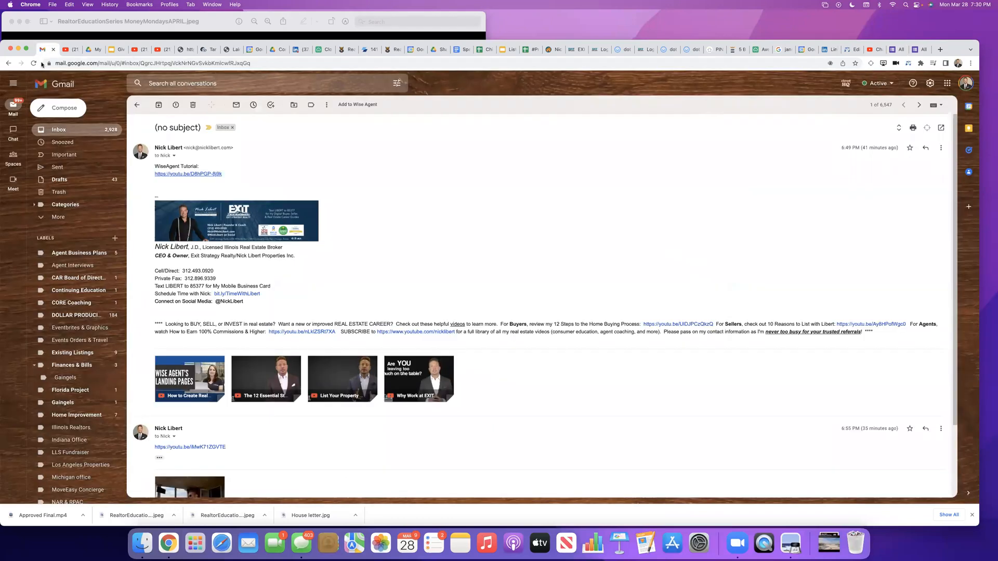
pyautogui.click(116, 128)
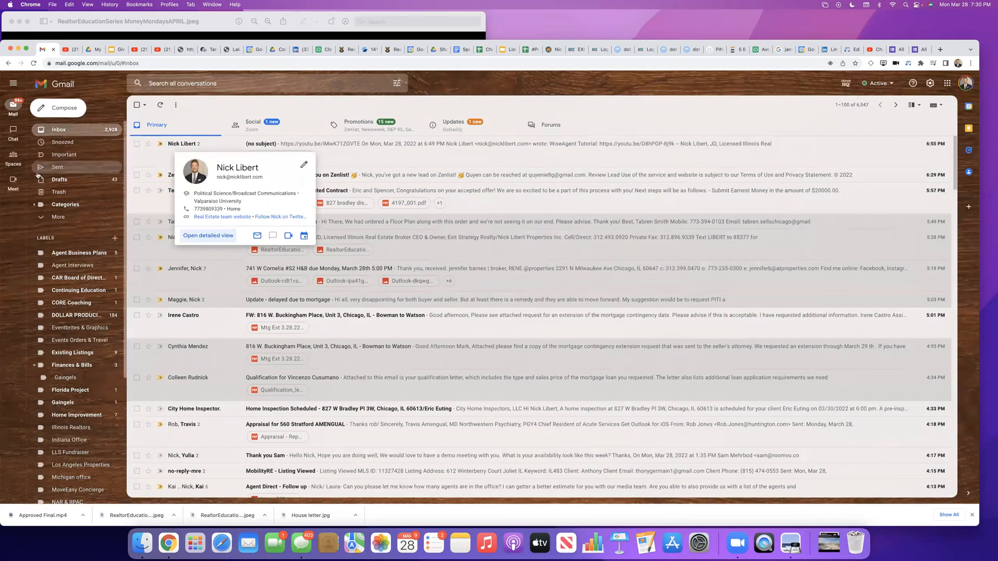
pyautogui.click(59, 170)
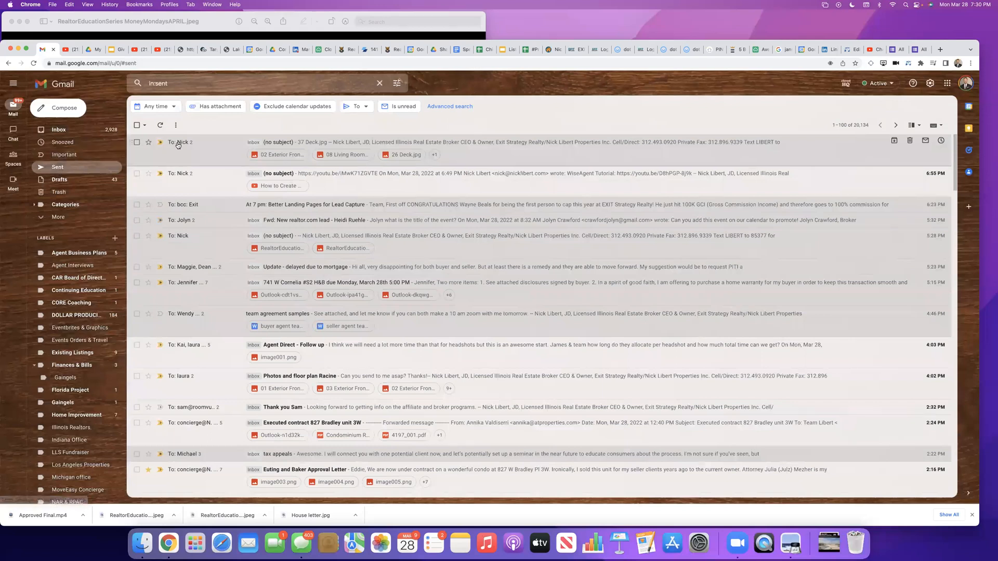
pyautogui.click(177, 146)
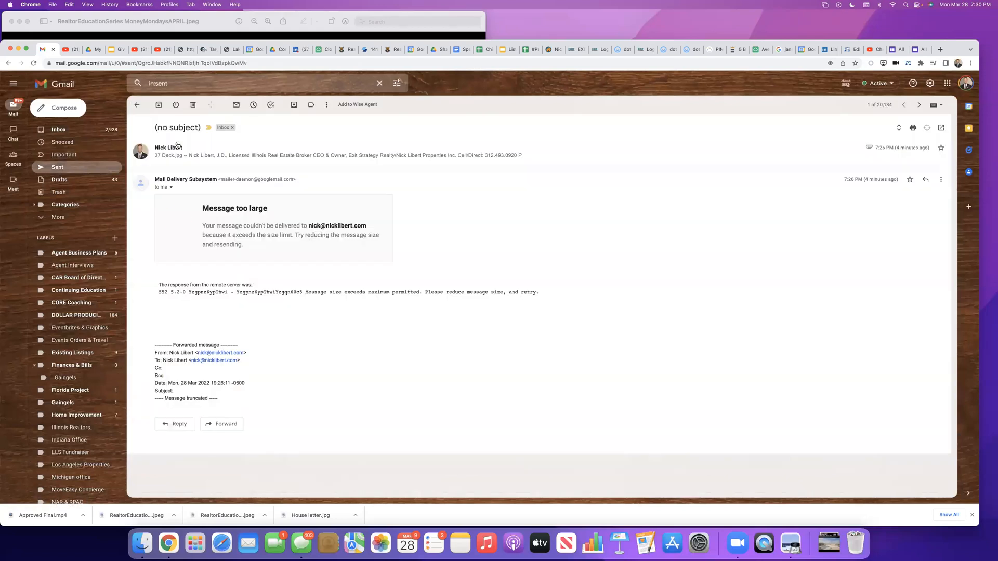
pyautogui.click(216, 156)
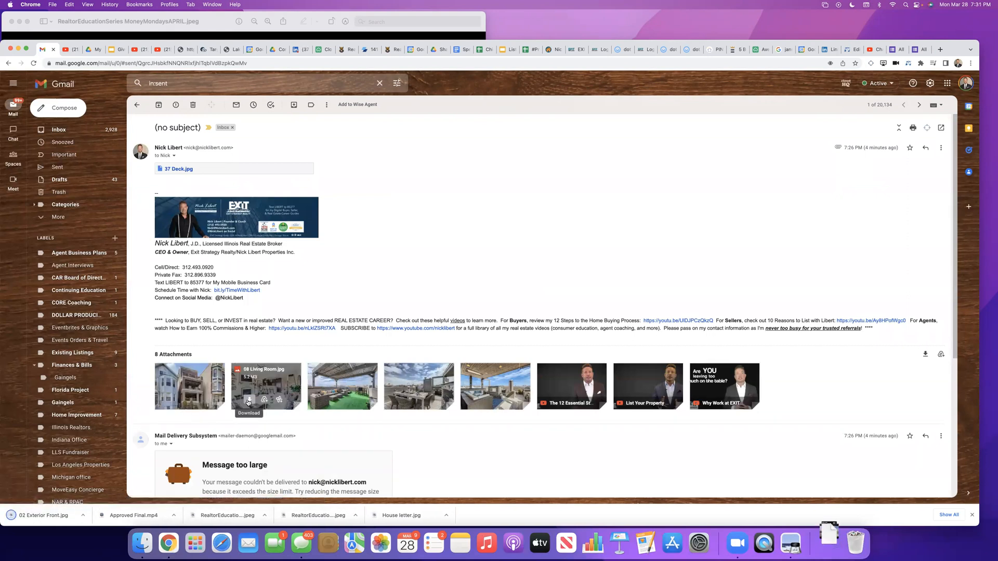
# Step: Download the attached photos 08 Living Room, 26 Deck, 32 Deck and 37 Deck from the message
pyautogui.click(250, 399)
pyautogui.click(328, 400)
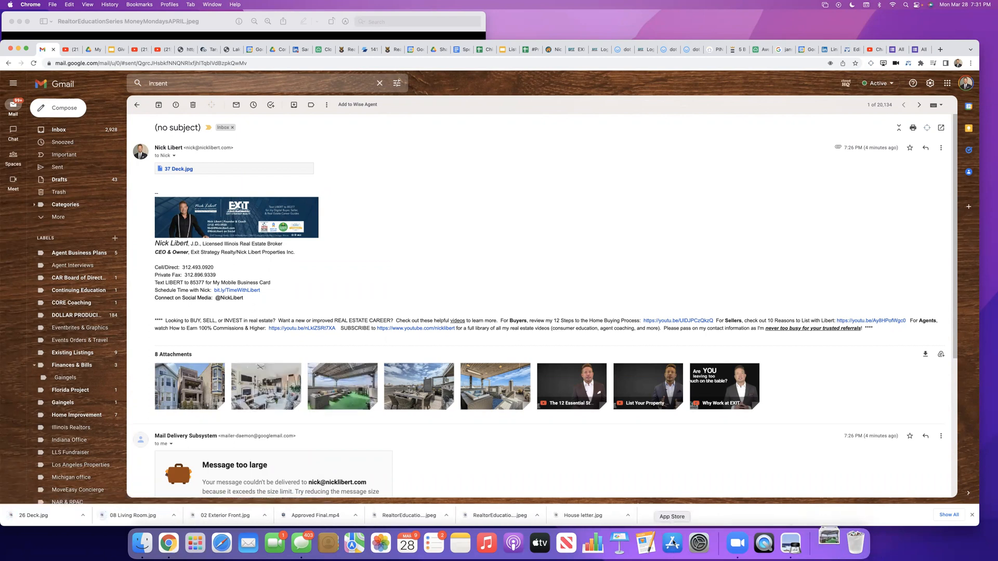
pyautogui.moveTo(404, 401)
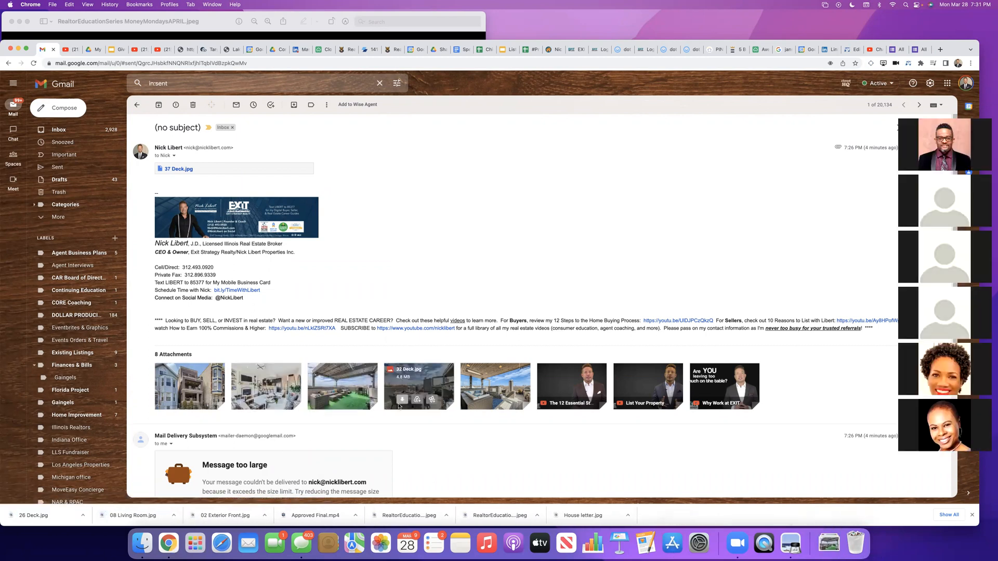
pyautogui.click(405, 400)
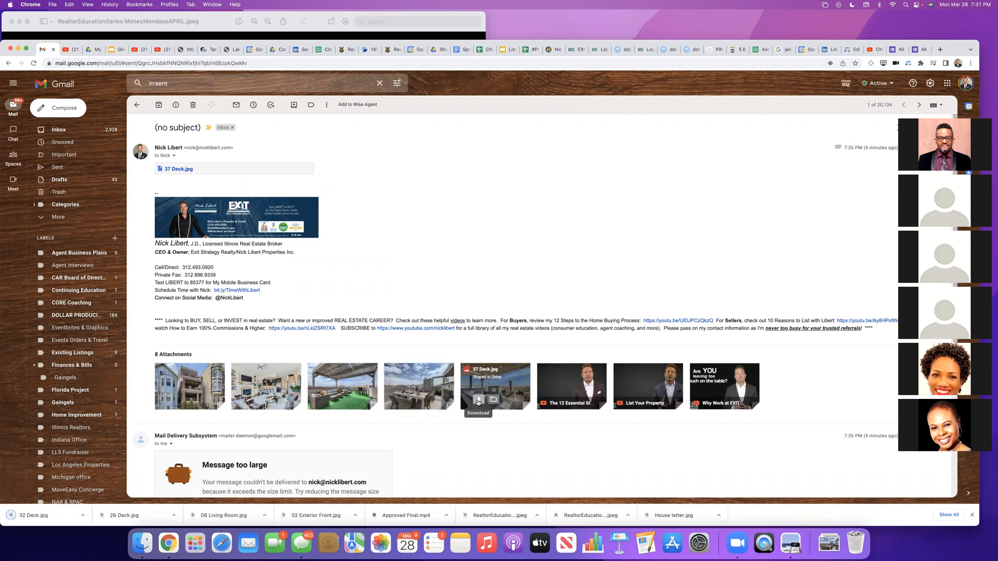
pyautogui.click(478, 400)
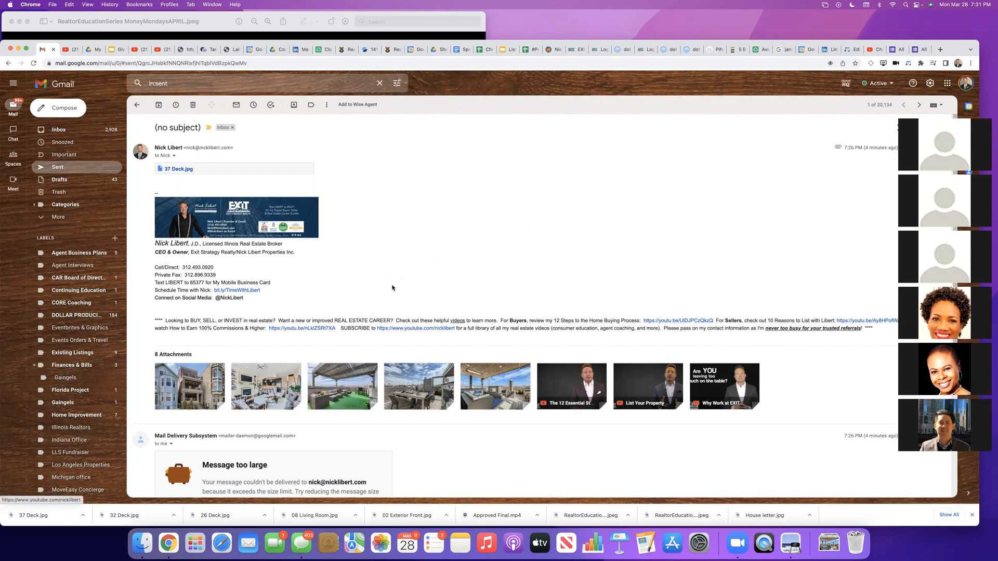
pyautogui.moveTo(496, 404)
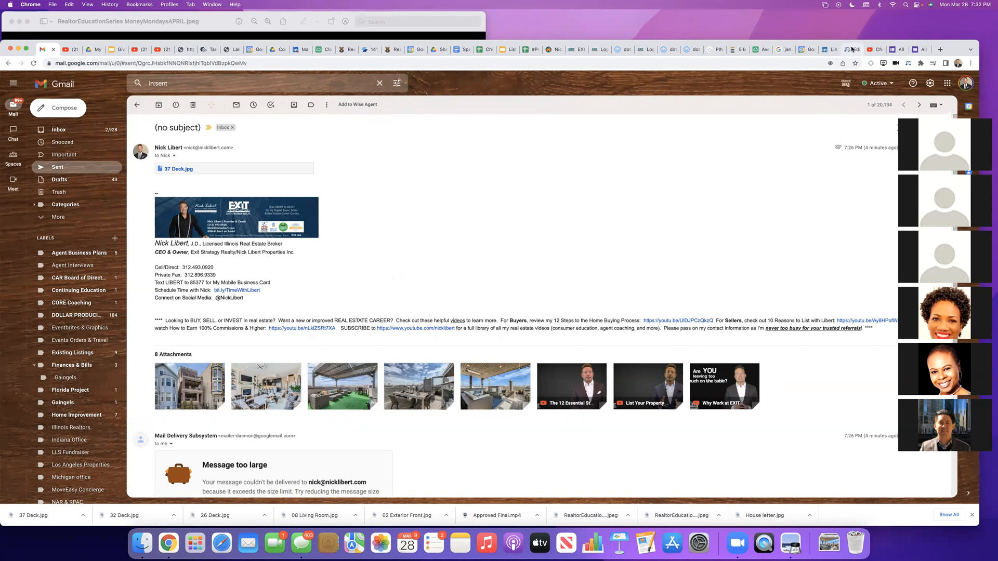
# Step: Switch to the Wise Agent landing page editor, close the title tile settings without saving, and return to the landing page templates
pyautogui.click(850, 49)
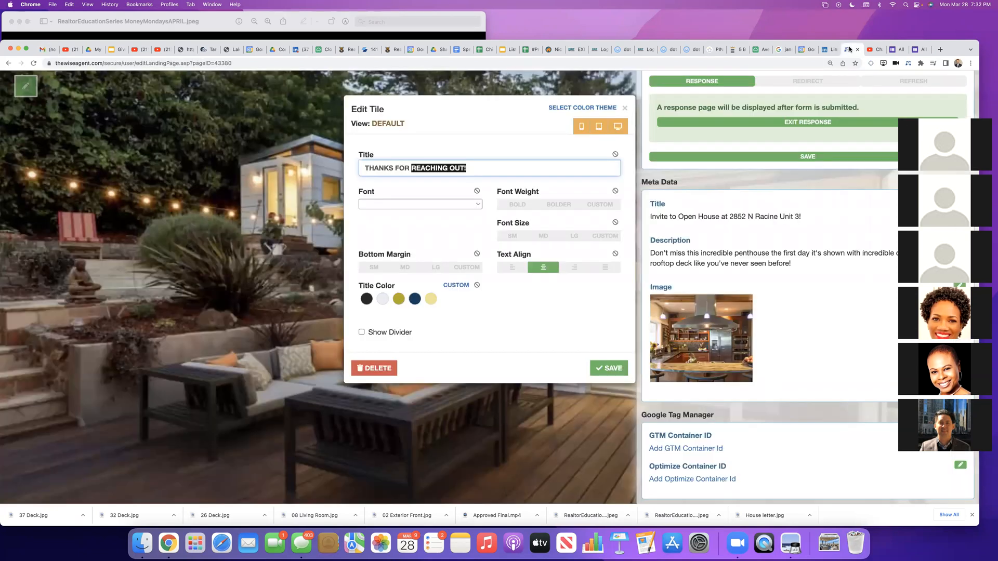
pyautogui.click(625, 108)
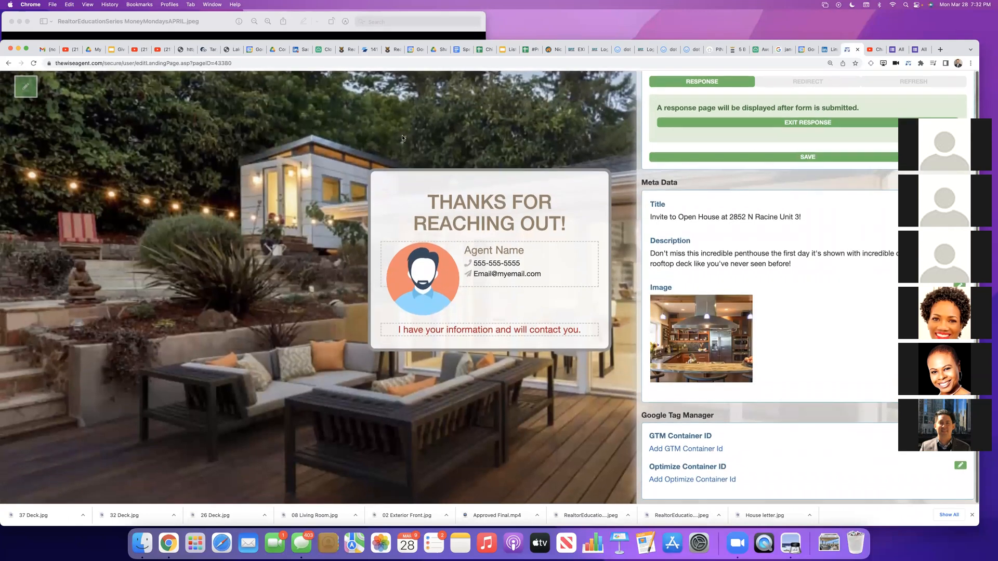
pyautogui.click(7, 63)
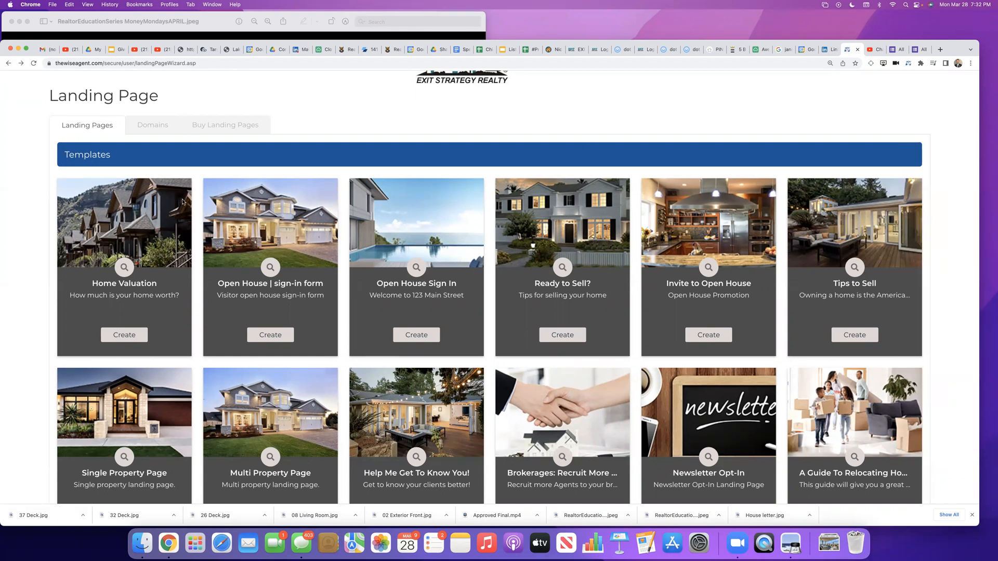
# Step: Look through the available landing page templates and locate the Invite to Open House template
pyautogui.scroll(-1, 15, 227)
pyautogui.scroll(3, 15, 226)
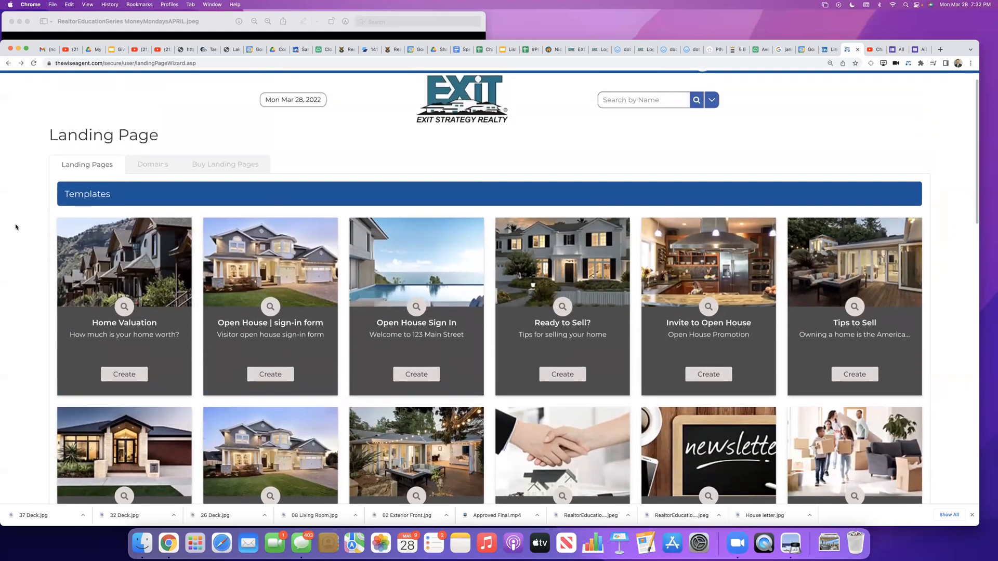
pyautogui.scroll(-3, 15, 226)
pyautogui.scroll(-3, 17, 228)
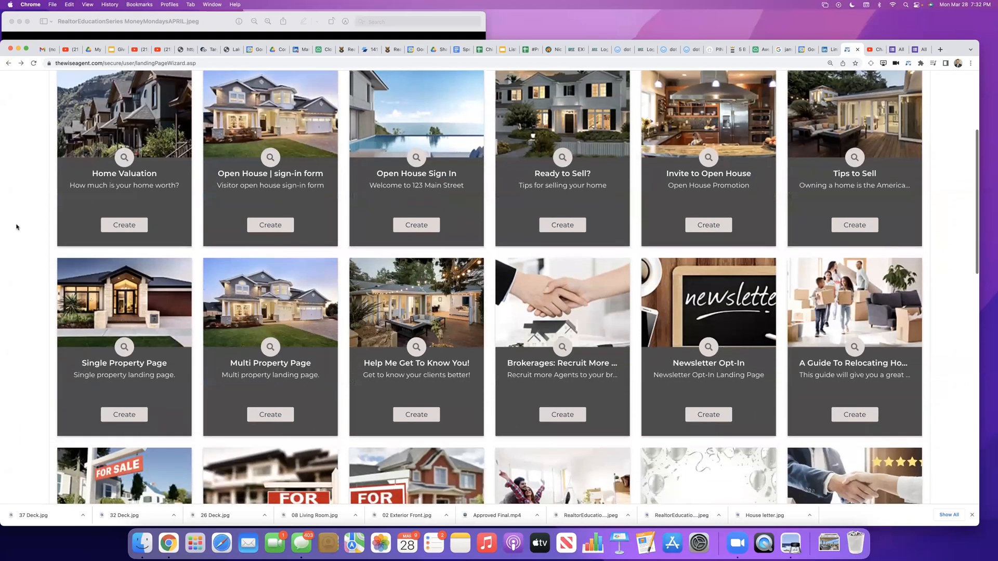
pyautogui.scroll(-2, 18, 226)
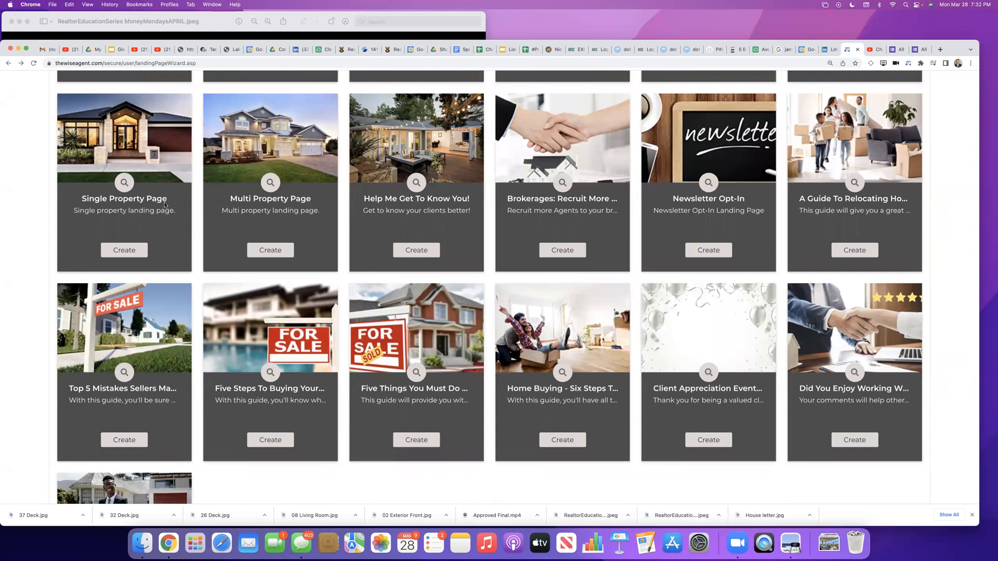
pyautogui.scroll(10, 164, 207)
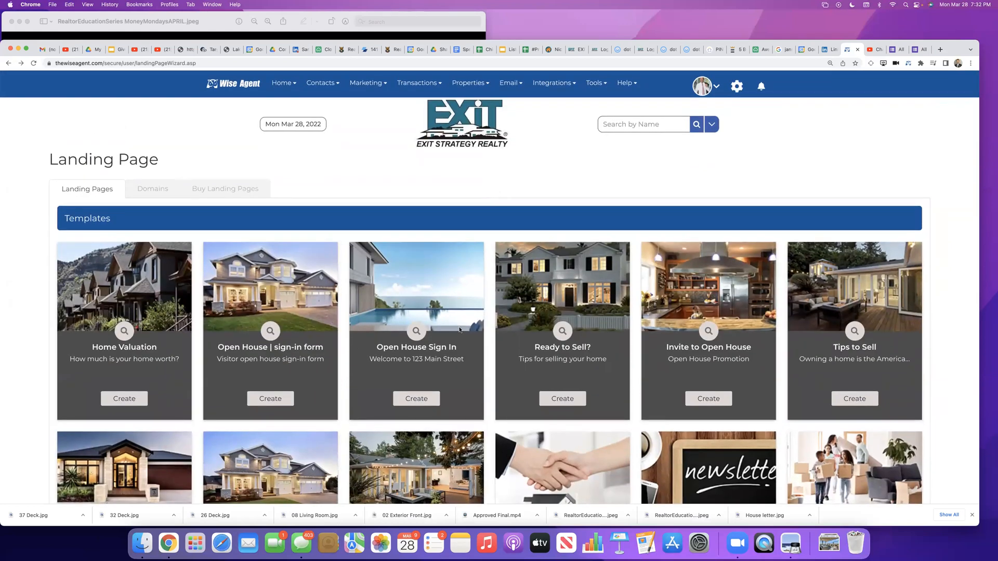
# Step: Preview the Invite to Open House template, and start a landing page from it named as an open house invitation with the property's address
pyautogui.click(707, 330)
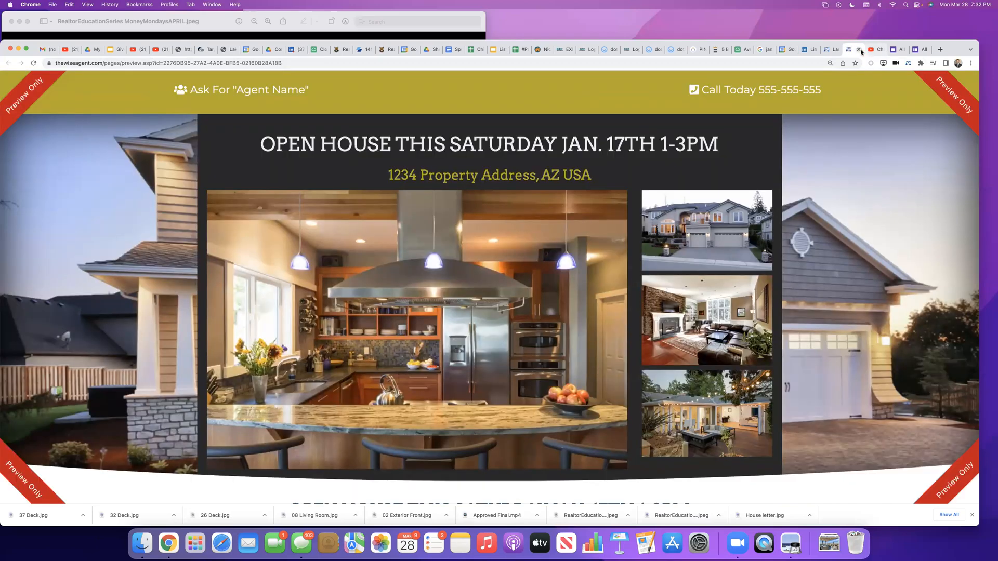
pyautogui.click(857, 49)
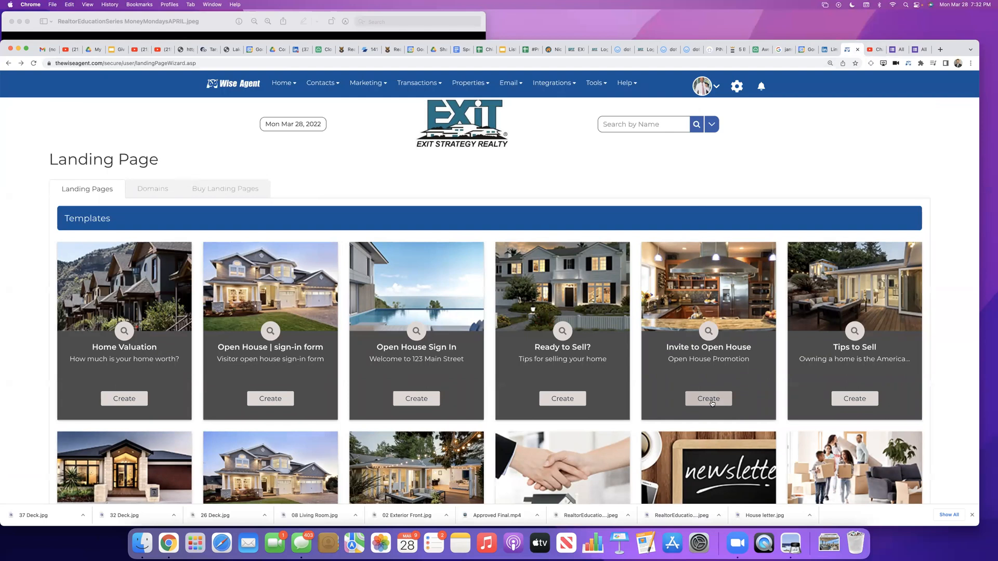
pyautogui.click(709, 399)
pyautogui.click(459, 174)
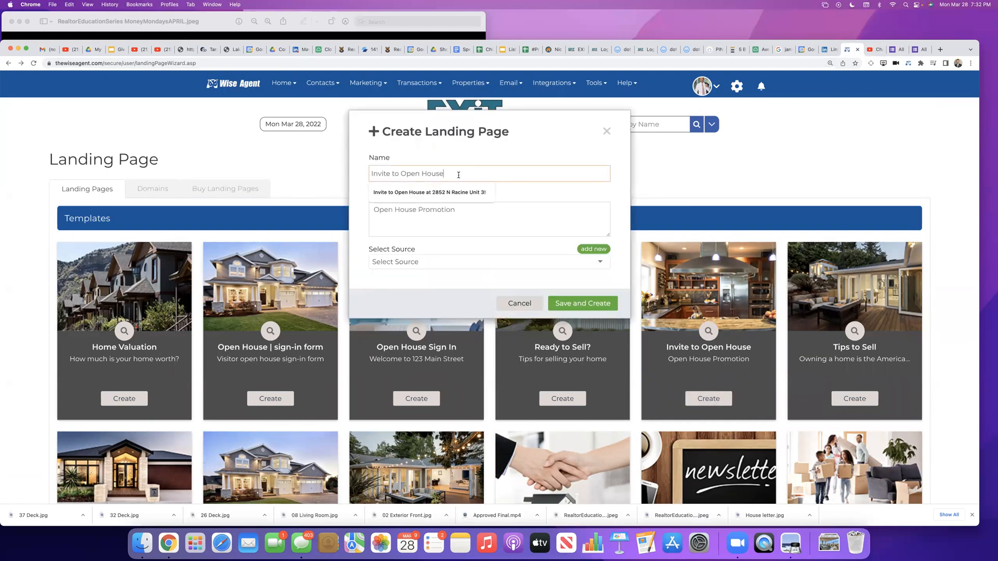
pyautogui.click(445, 192)
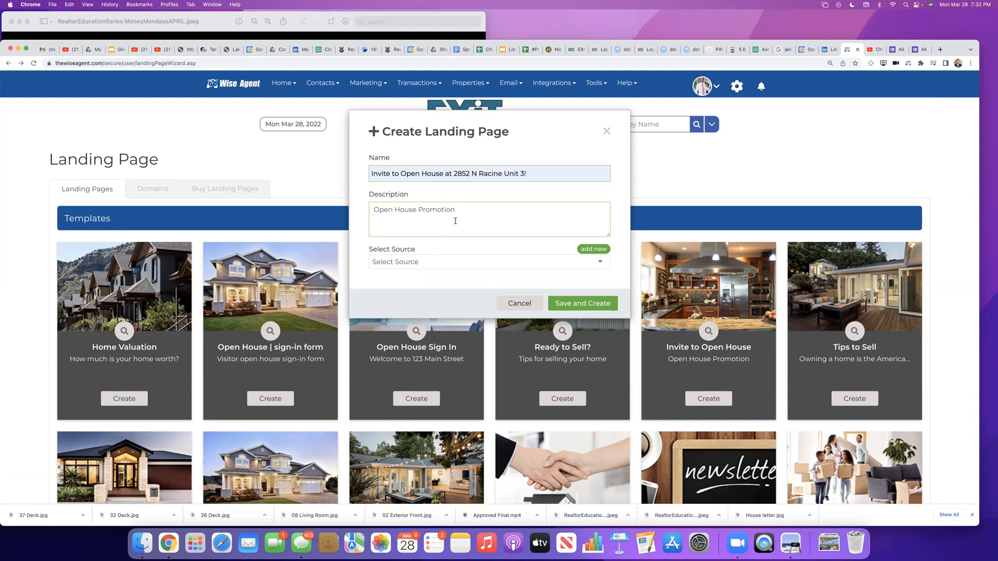
# Step: Set the description to "Come see this incredible penthouse condo with a massive, private rooftop deck DONE TO THE NINES the first day it hits the market!"
pyautogui.moveTo(455, 210); pyautogui.dragTo(360, 209)
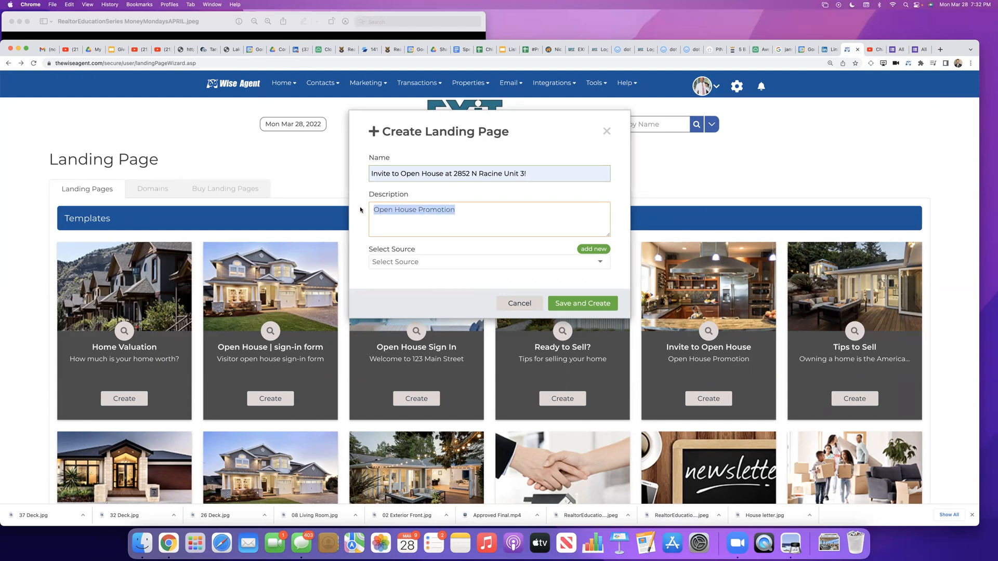
pyautogui.press('BackSpace')
pyautogui.write('Come see')
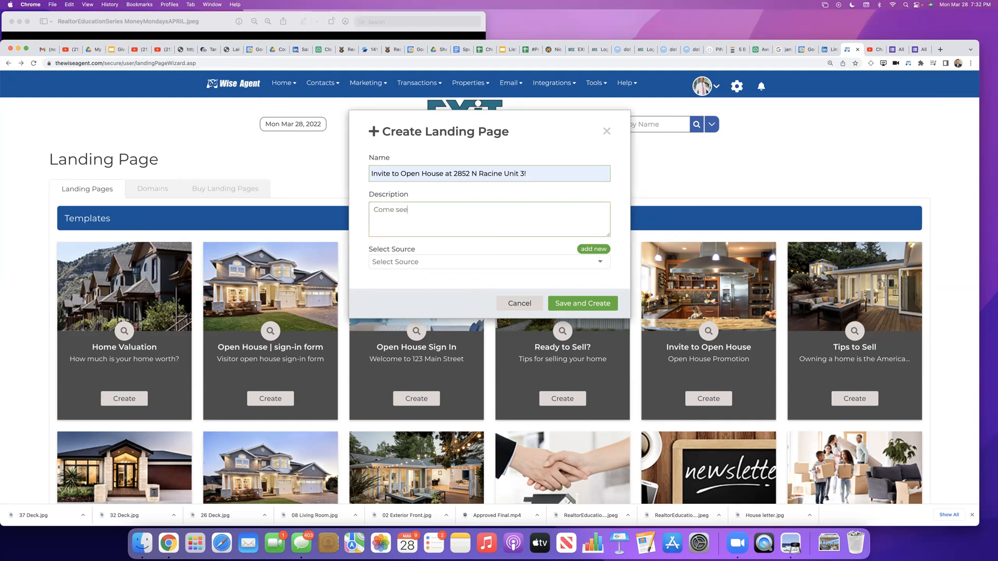
pyautogui.write(' this incredible penthouse condo with a massive, pritate')
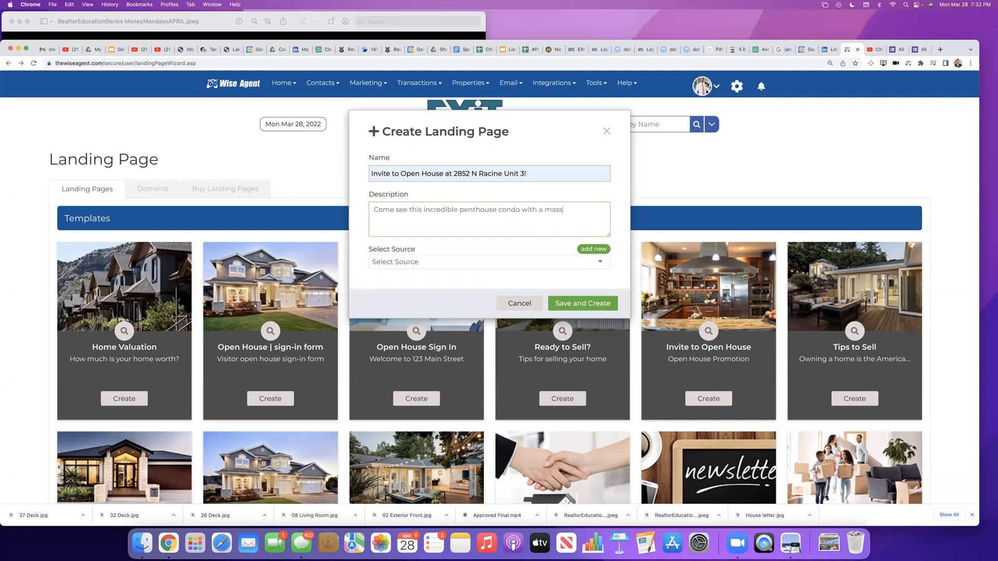
pyautogui.press('BackSpace')
pyautogui.press('BackSpace')
pyautogui.press('BackSpace')
pyautogui.write('ivate rooftop deck DONE TO THE NINES')
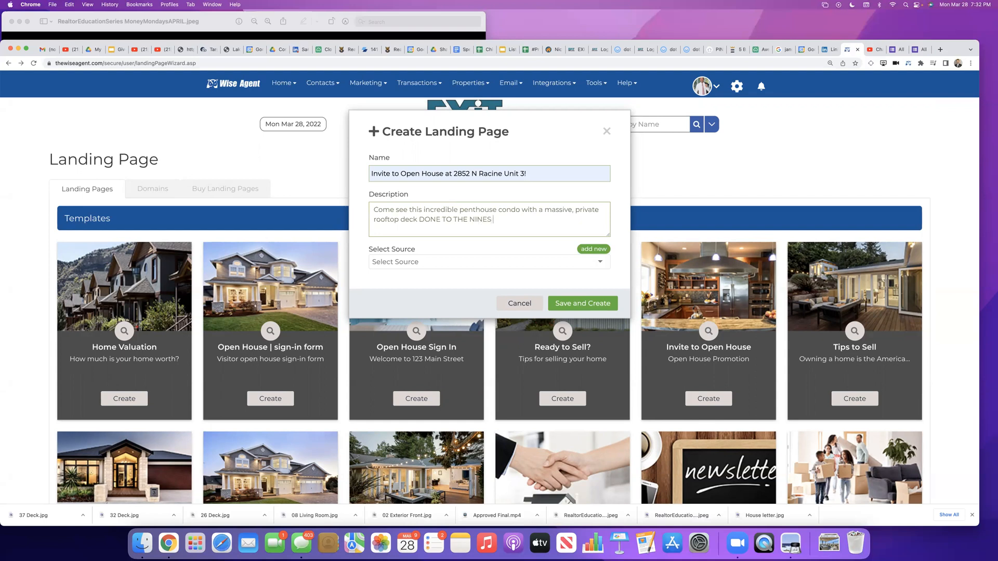
pyautogui.write(' the first')
pyautogui.press('BackSpace')
pyautogui.press('BackSpace')
pyautogui.press('BackSpace')
pyautogui.press('BackSpace')
pyautogui.press('BackSpace')
pyautogui.press('BackSpace')
pyautogui.write('e first day it hist')
pyautogui.press('BackSpace')
pyautogui.press('BackSpace')
pyautogui.write('ts the market!')
# Step: Assign Preview Listings Promotions as the landing page's source, and save and create the page
pyautogui.click(398, 264)
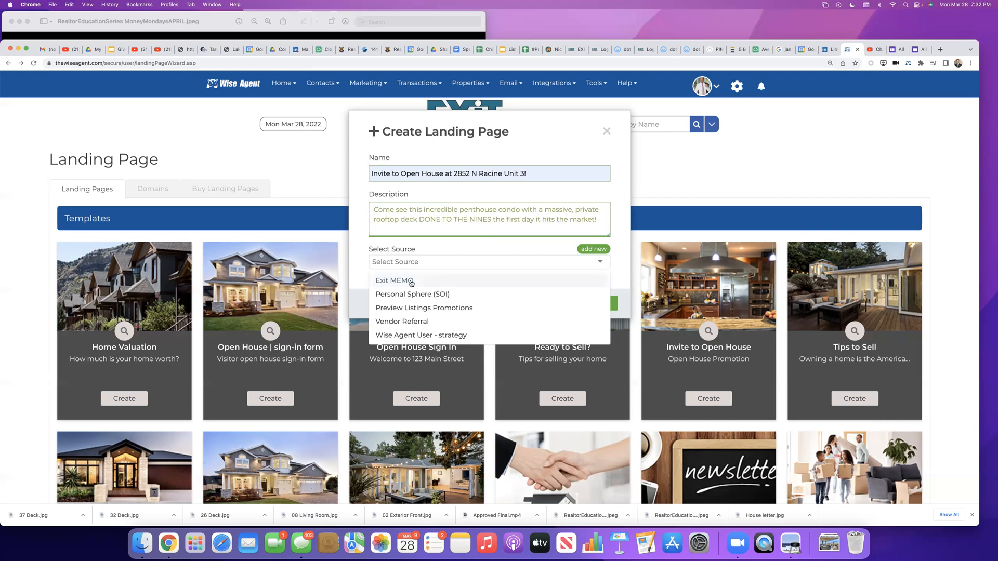
pyautogui.click(405, 309)
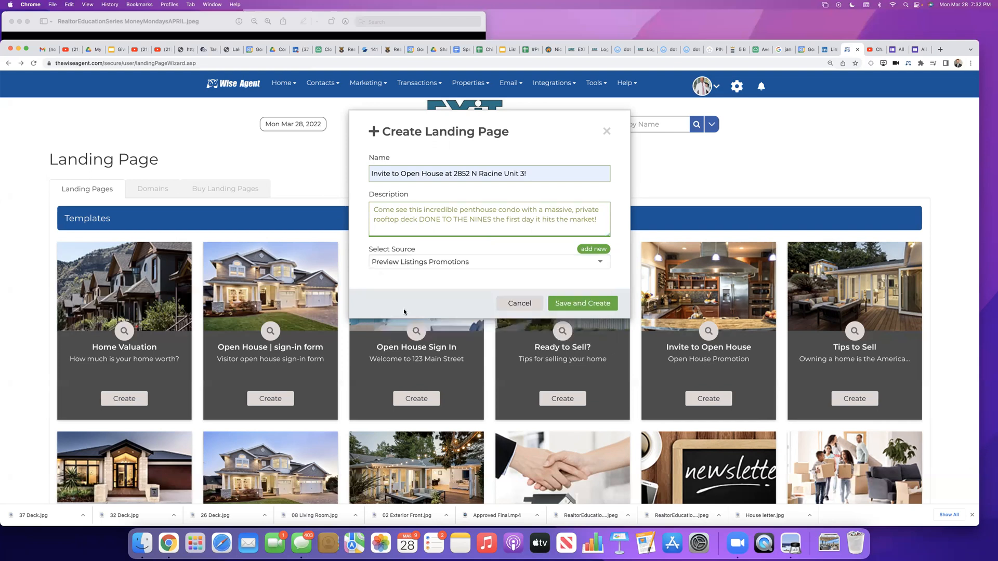
pyautogui.click(574, 306)
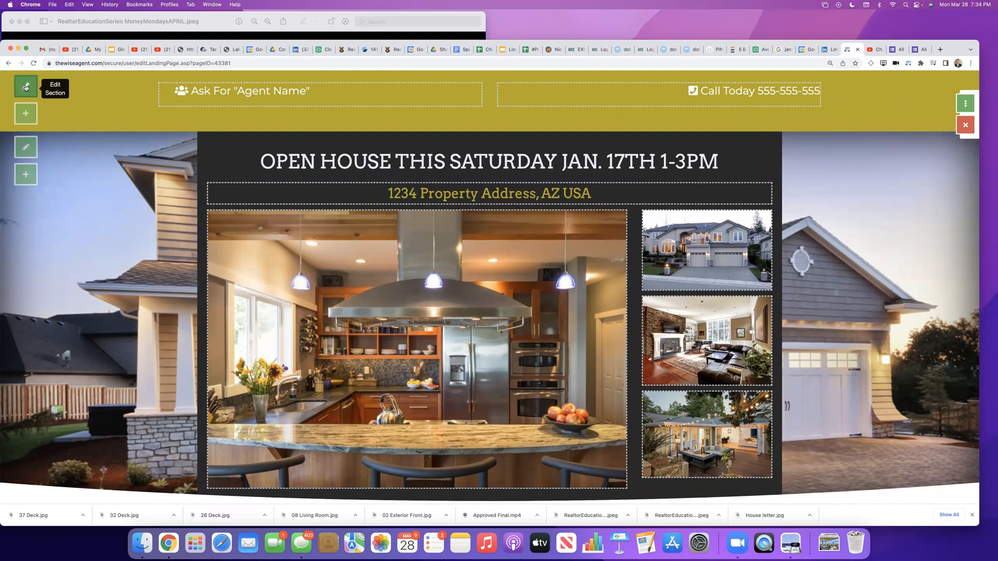
# Step: Apply the Palette 1 color theme through the settings of the header section with the agent contact line, and save the settings
pyautogui.click(26, 87)
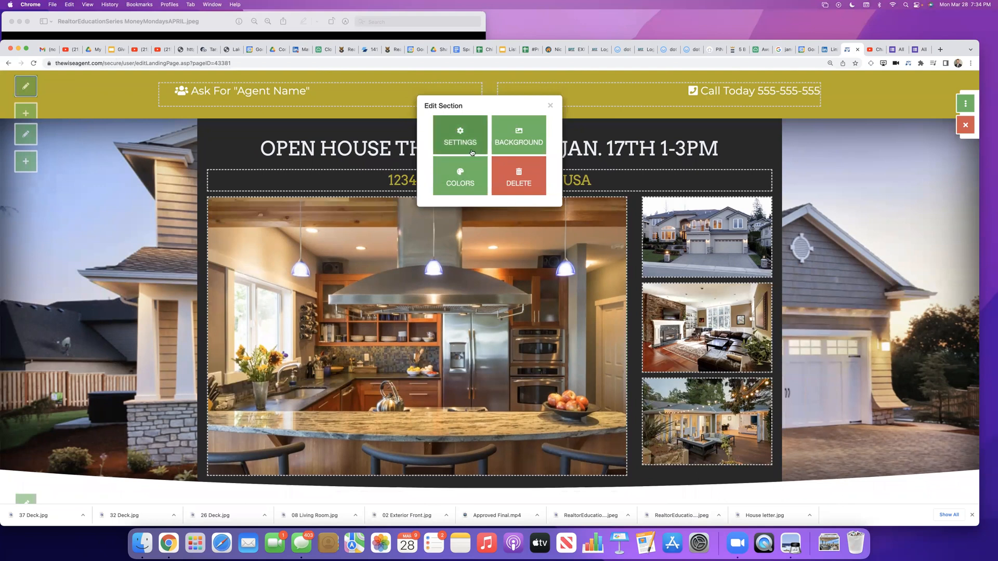
pyautogui.click(467, 148)
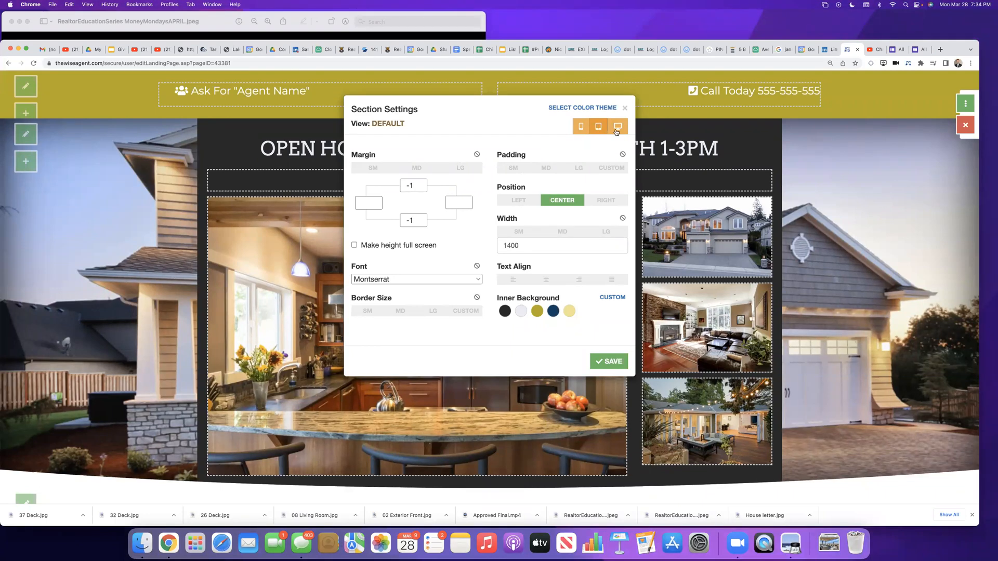
pyautogui.moveTo(618, 130); pyautogui.dragTo(615, 130)
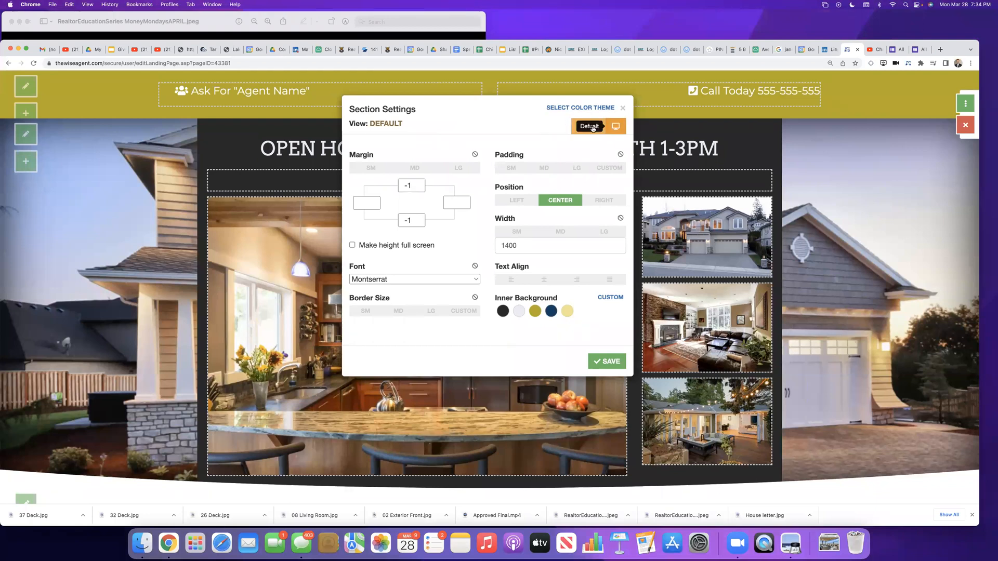
pyautogui.moveTo(619, 129)
pyautogui.click(585, 110)
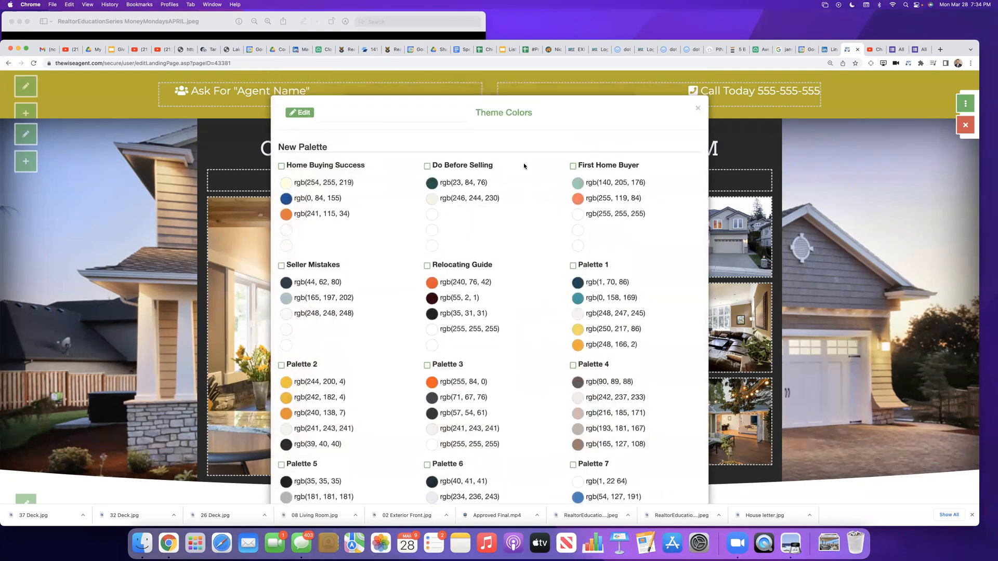
pyautogui.scroll(-3, 344, 451)
pyautogui.scroll(-5, 344, 451)
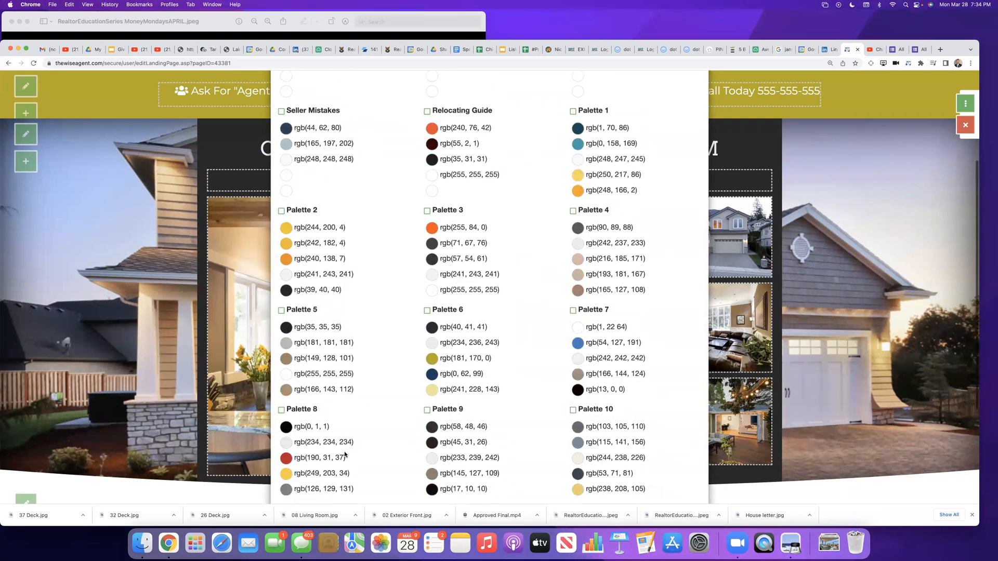
pyautogui.scroll(4, 345, 451)
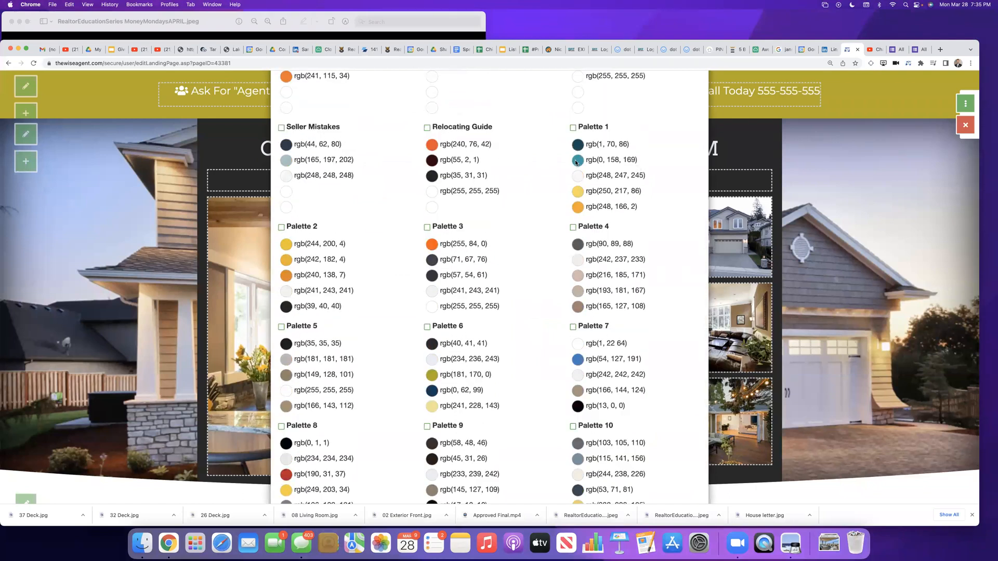
pyautogui.click(573, 127)
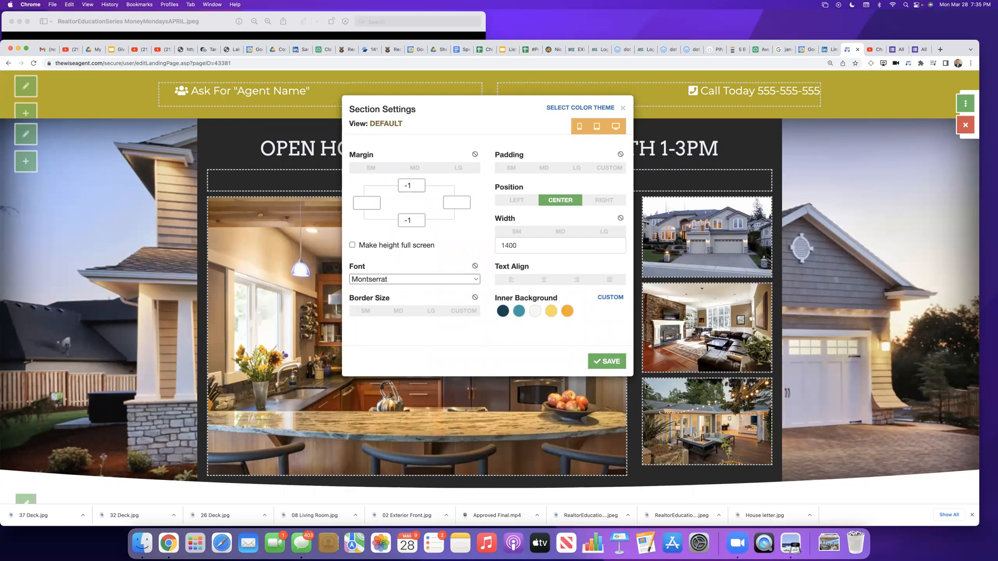
pyautogui.click(609, 362)
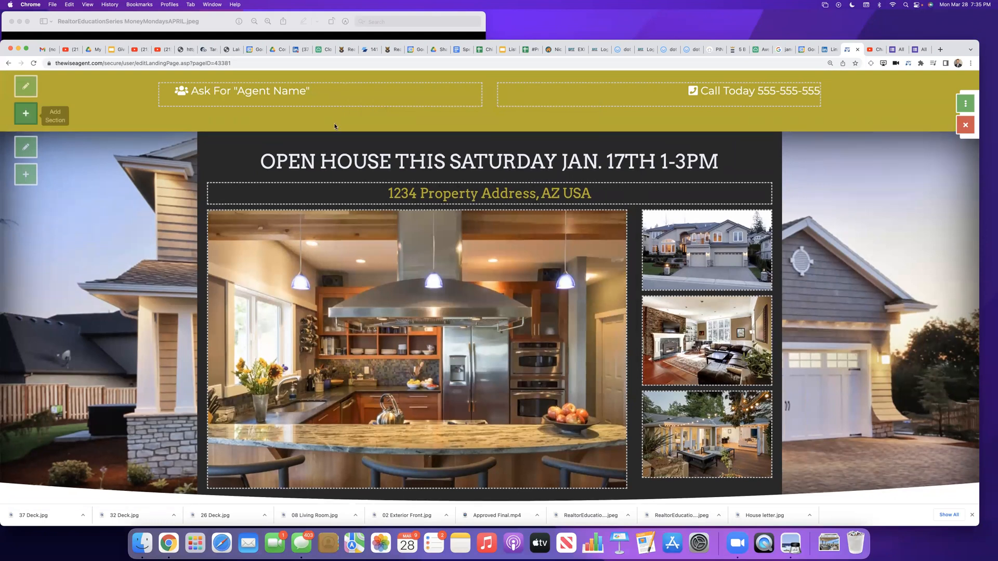
pyautogui.scroll(-1, 323, 125)
pyautogui.scroll(1, 323, 124)
pyautogui.scroll(-5, 322, 125)
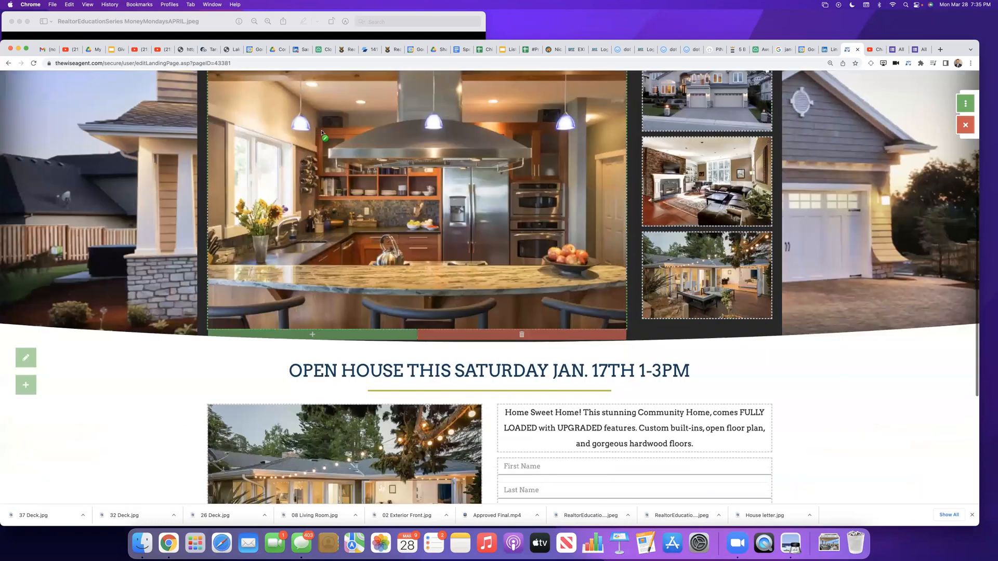
pyautogui.scroll(6, 323, 135)
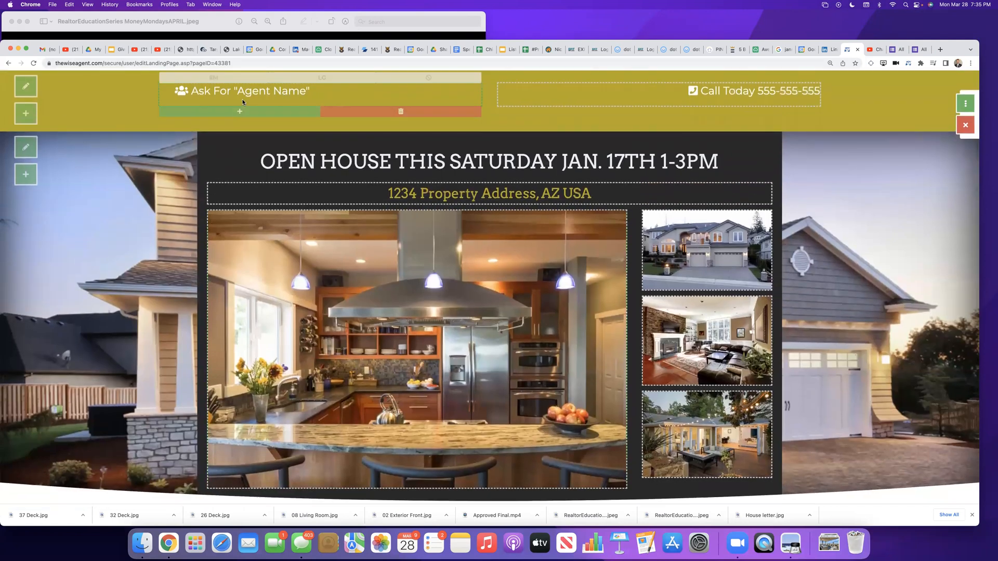
pyautogui.click(238, 112)
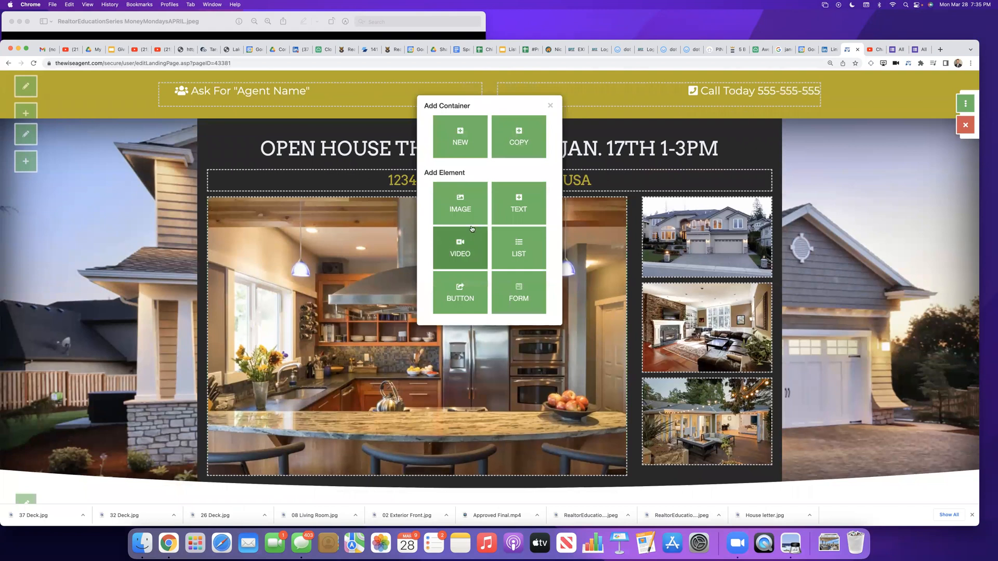
# Step: Replace the large kitchen image with 26 Deck.jpg uploaded from the Downloads folder, and save the image settings
pyautogui.click(284, 263)
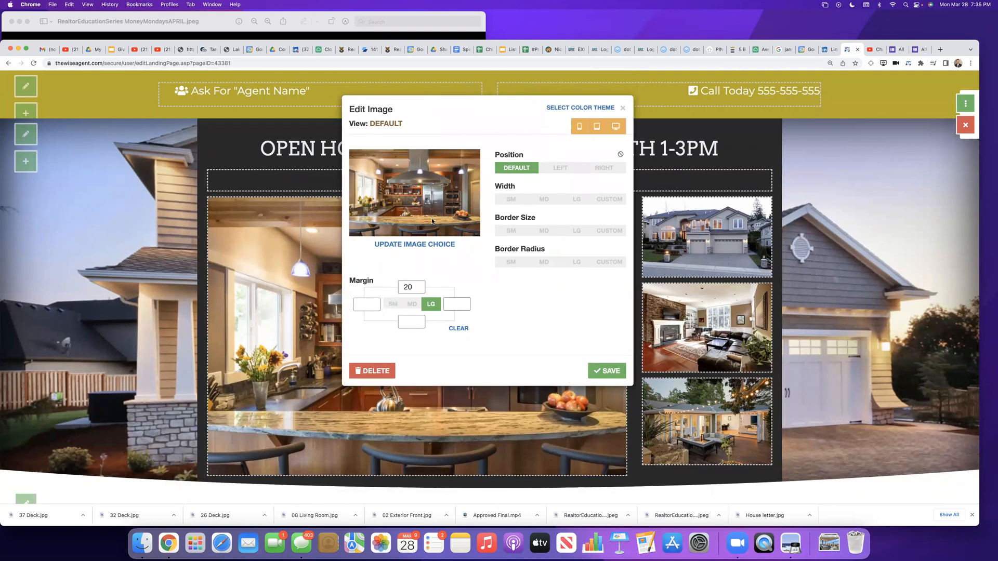
pyautogui.click(400, 245)
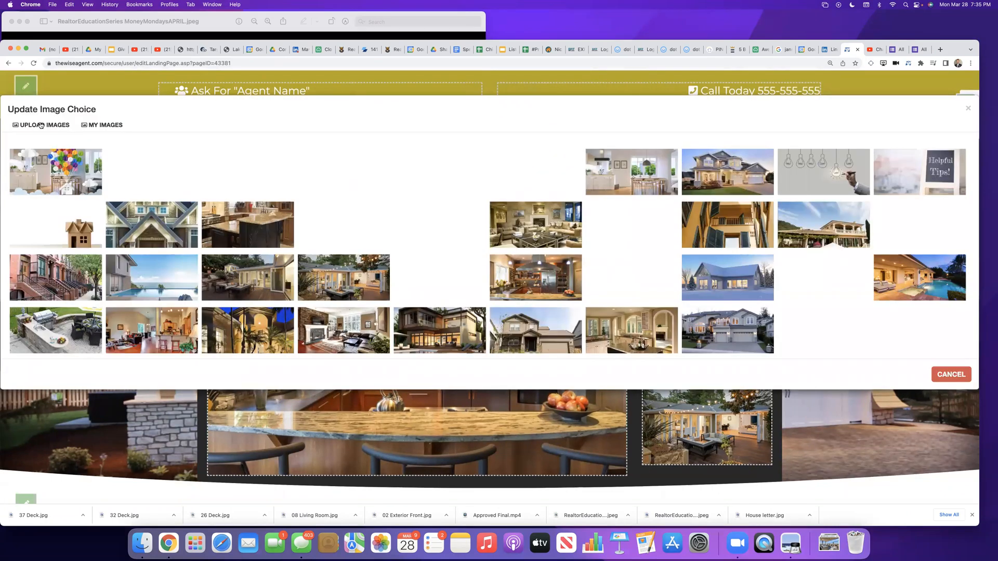
pyautogui.click(41, 126)
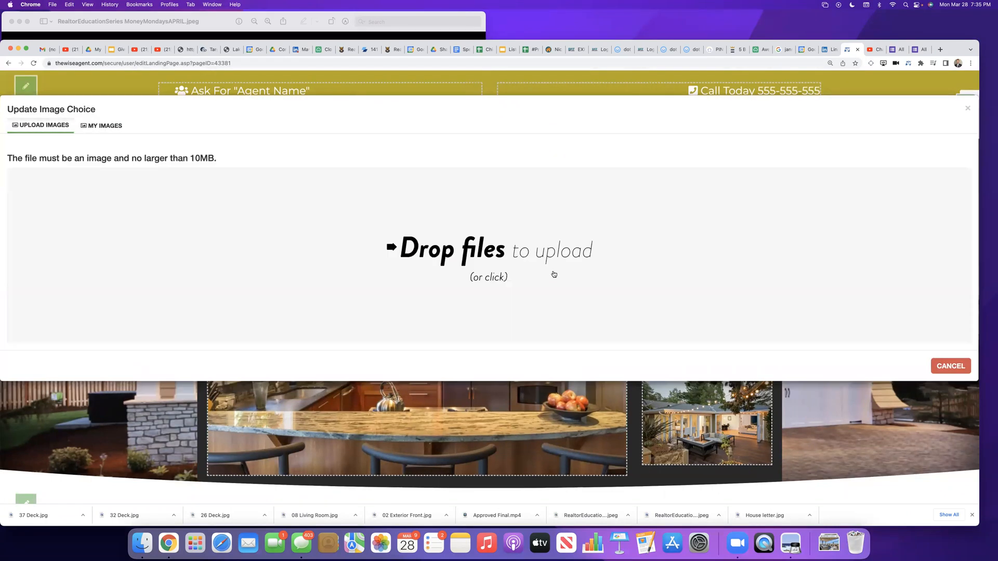
pyautogui.click(520, 254)
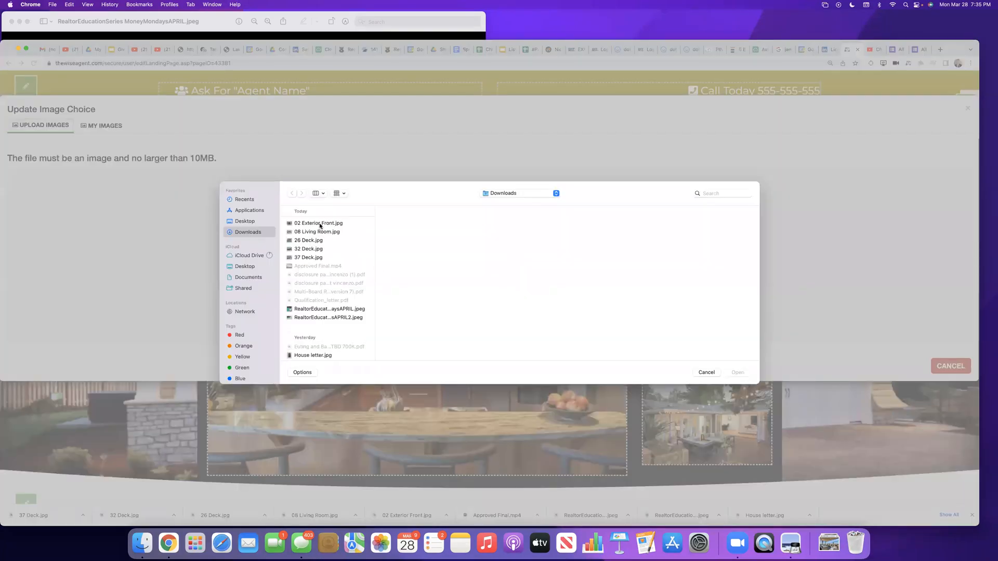
pyautogui.click(319, 224)
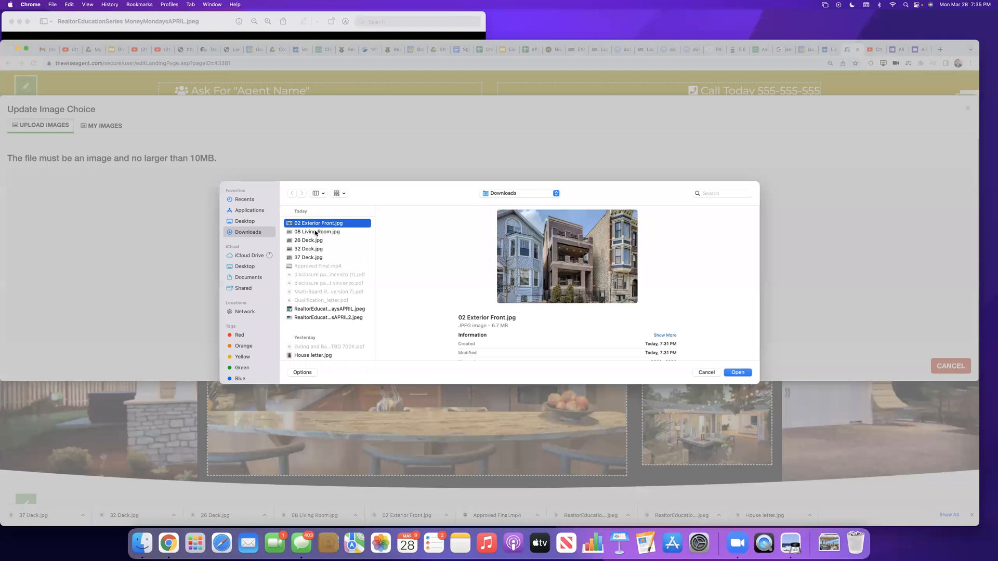
pyautogui.click(315, 232)
pyautogui.click(314, 241)
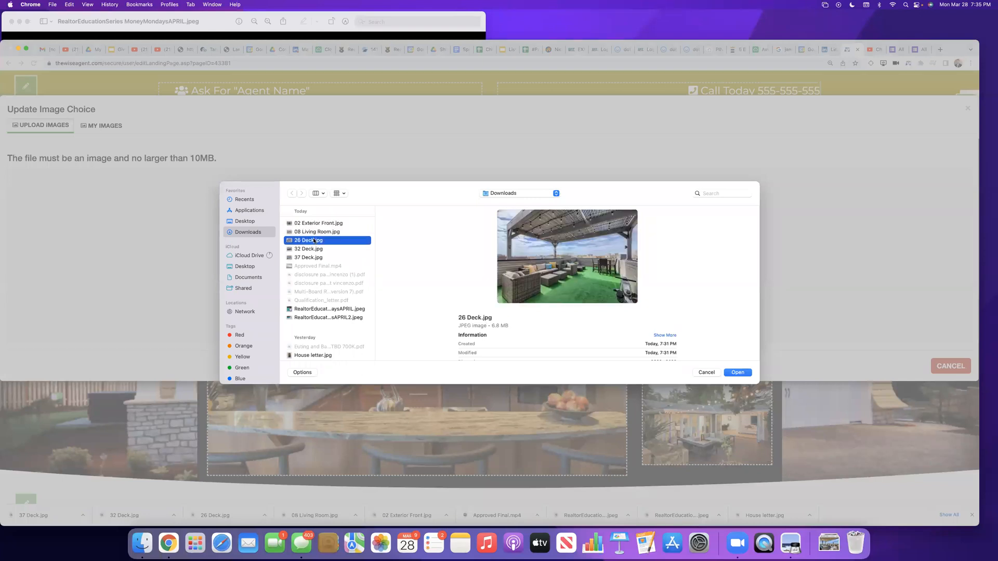
pyautogui.click(311, 249)
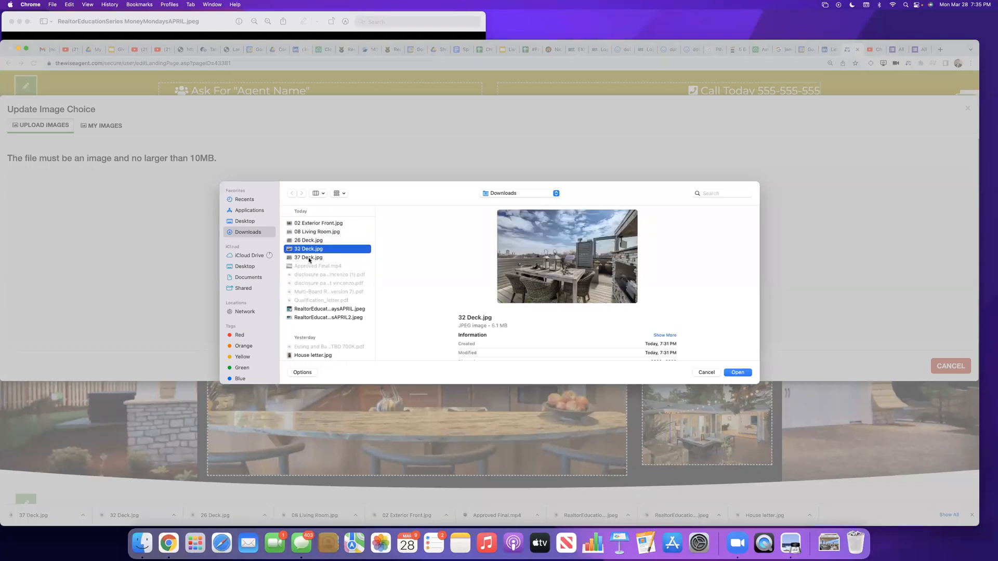
pyautogui.click(309, 258)
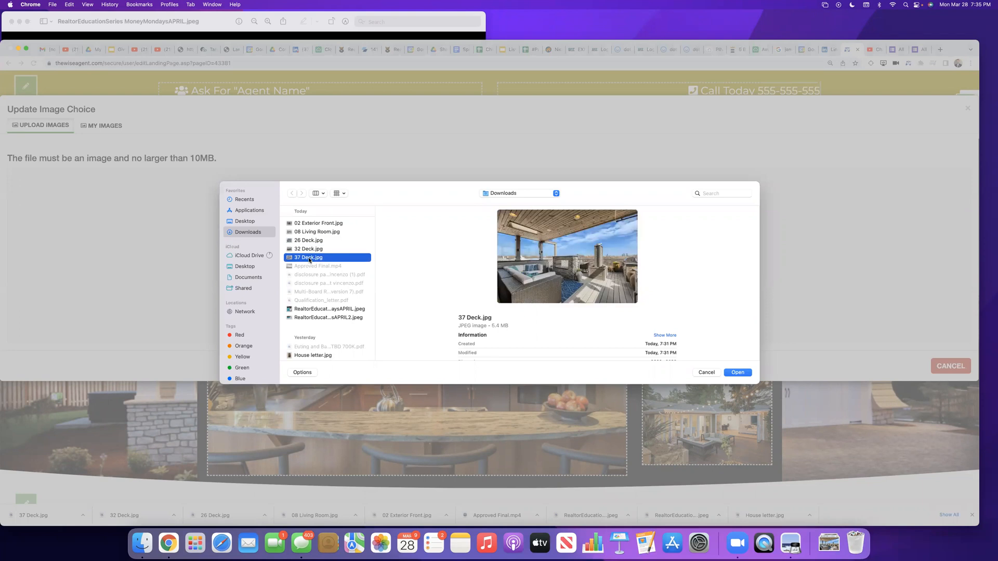
pyautogui.click(312, 232)
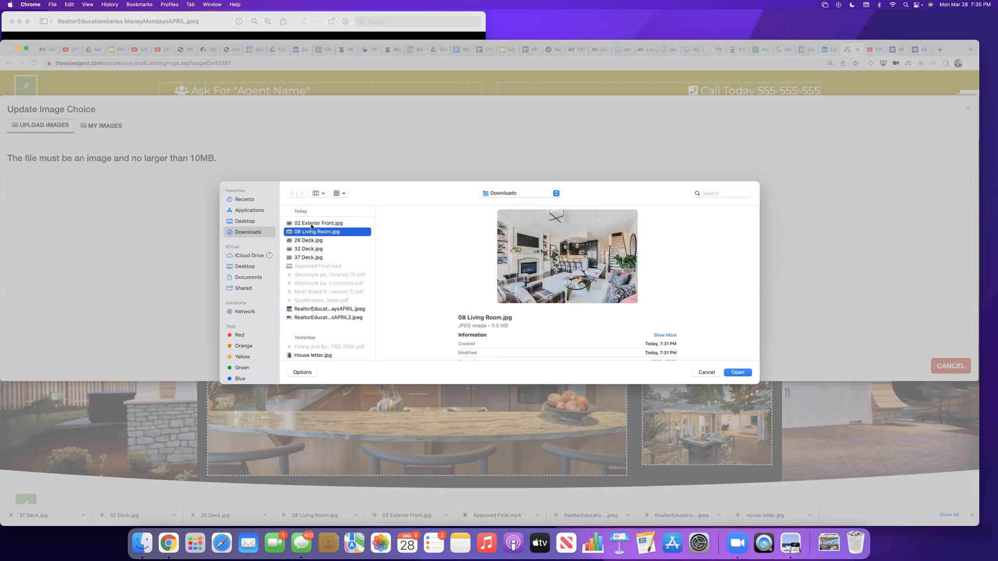
pyautogui.click(309, 240)
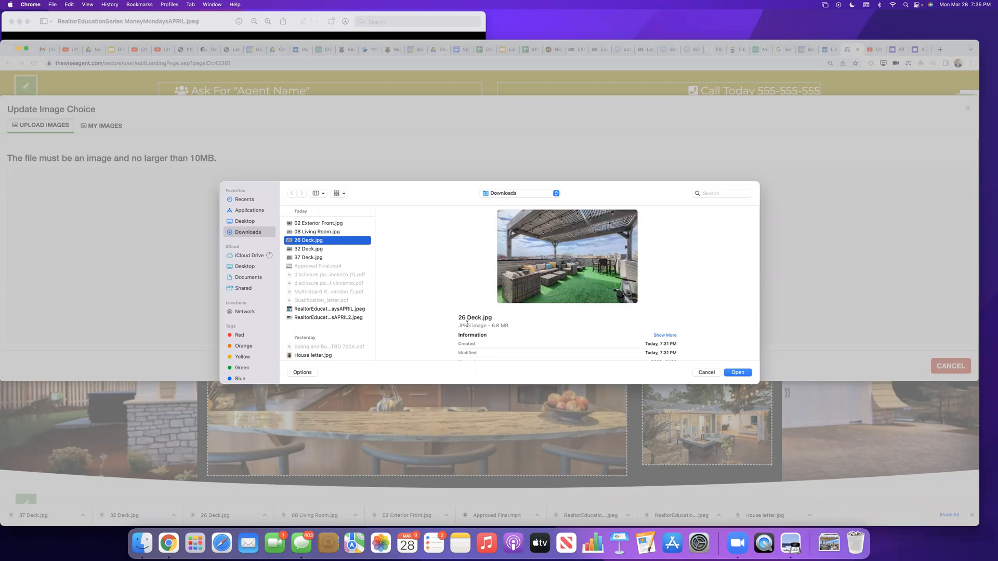
pyautogui.click(736, 372)
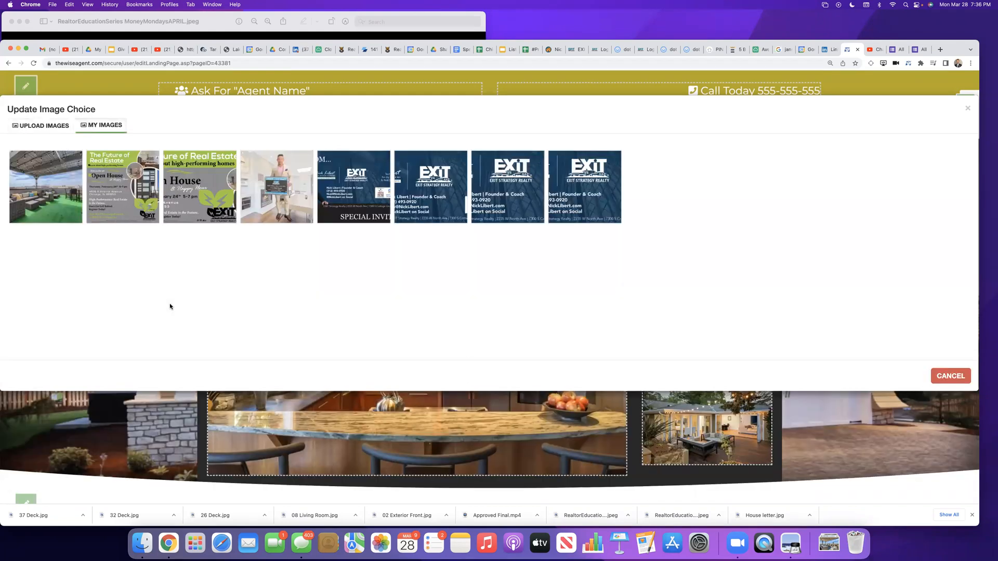
pyautogui.click(46, 191)
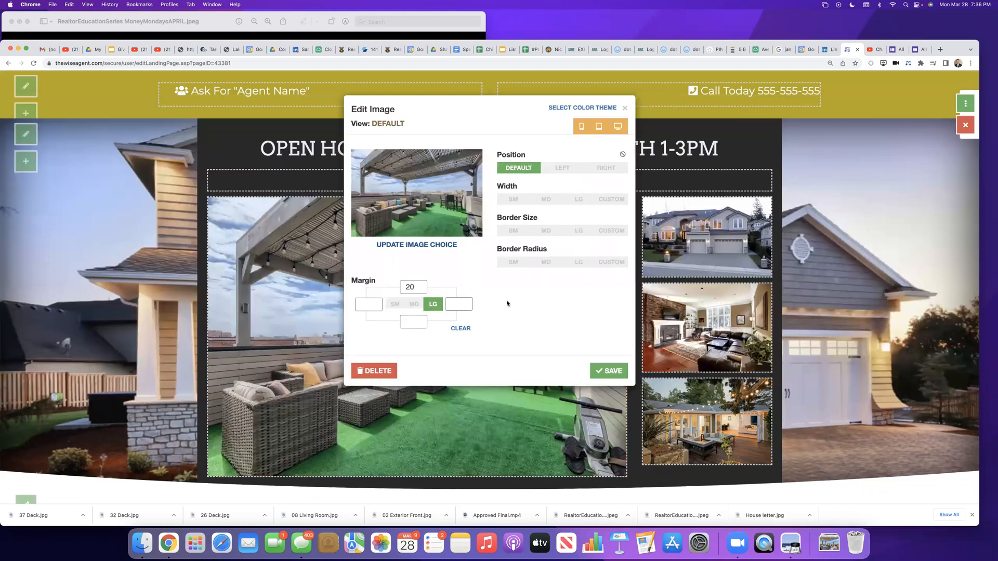
pyautogui.click(611, 375)
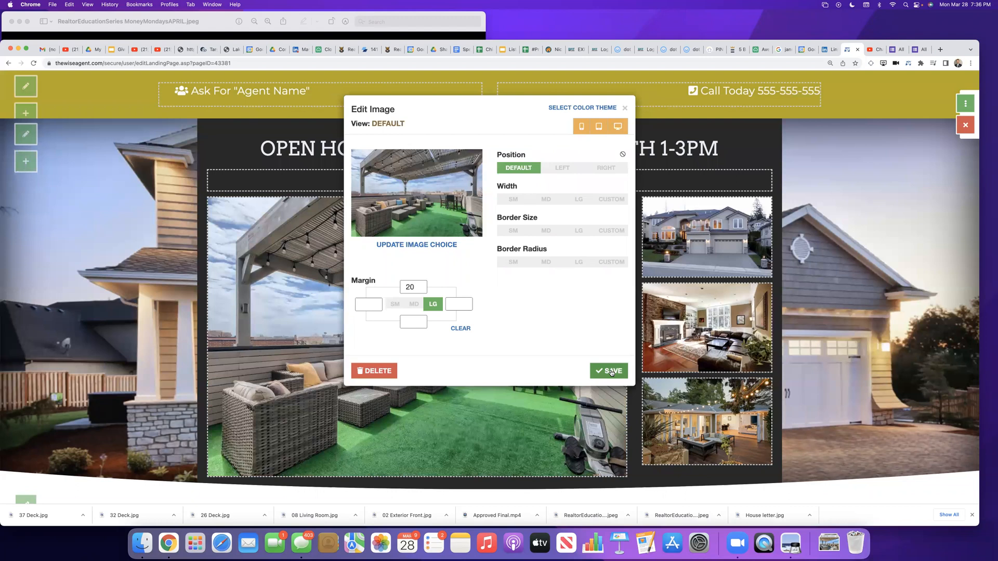
# Step: Replace the small house exterior image with 02 Exterior Front.jpg uploaded from the Downloads folder, and save the image settings
pyautogui.scroll(-1, 379, 322)
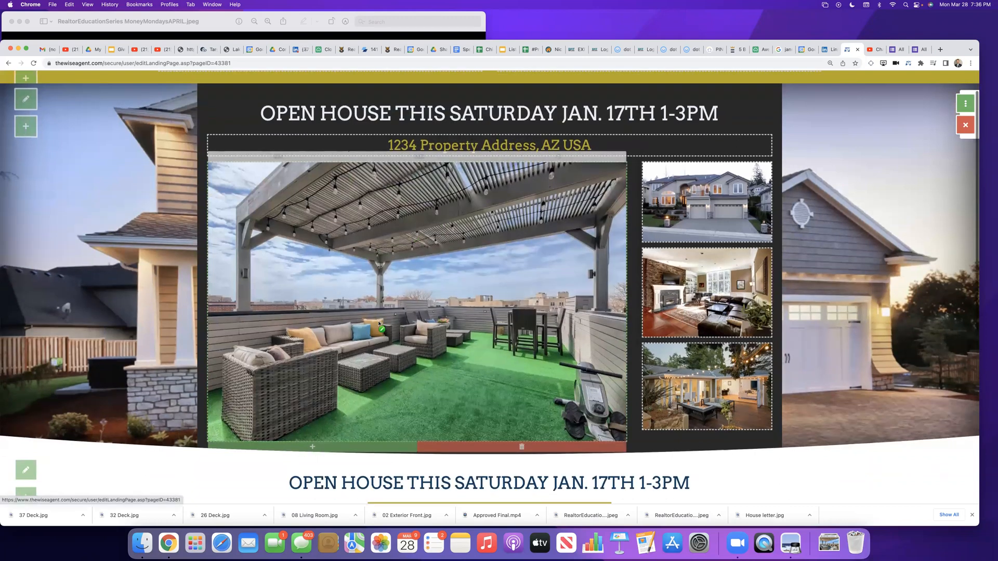
pyautogui.click(717, 200)
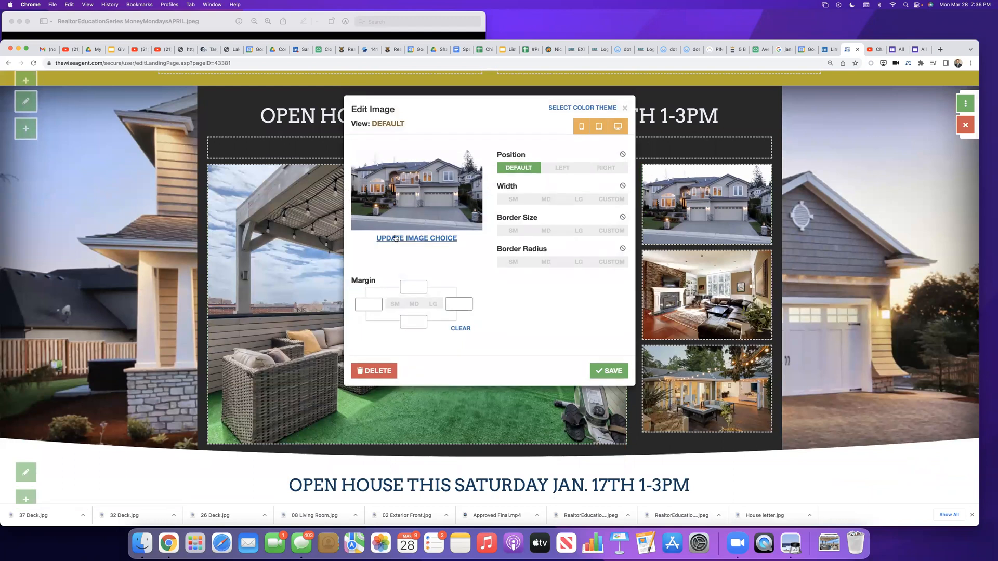
pyautogui.click(395, 238)
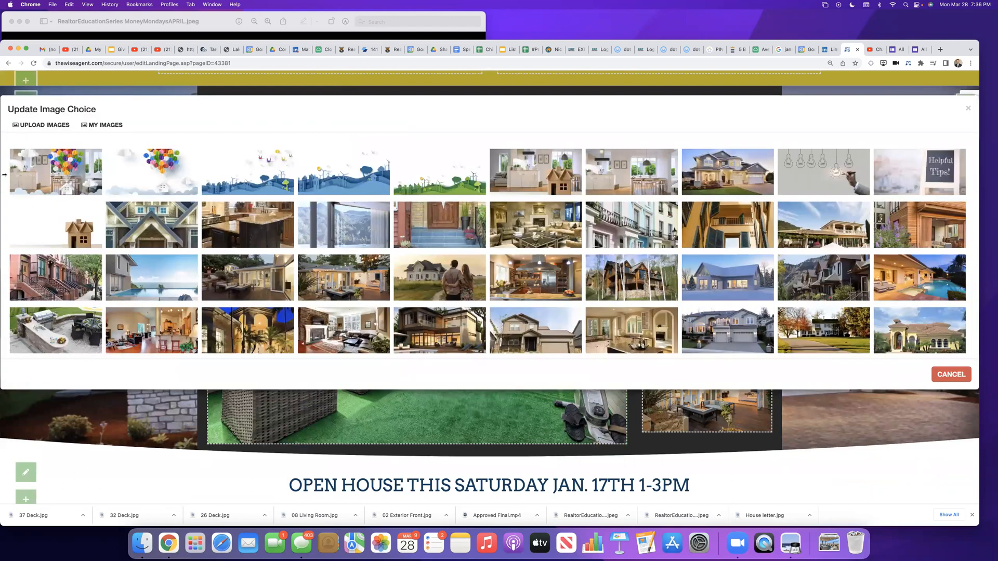
pyautogui.click(89, 129)
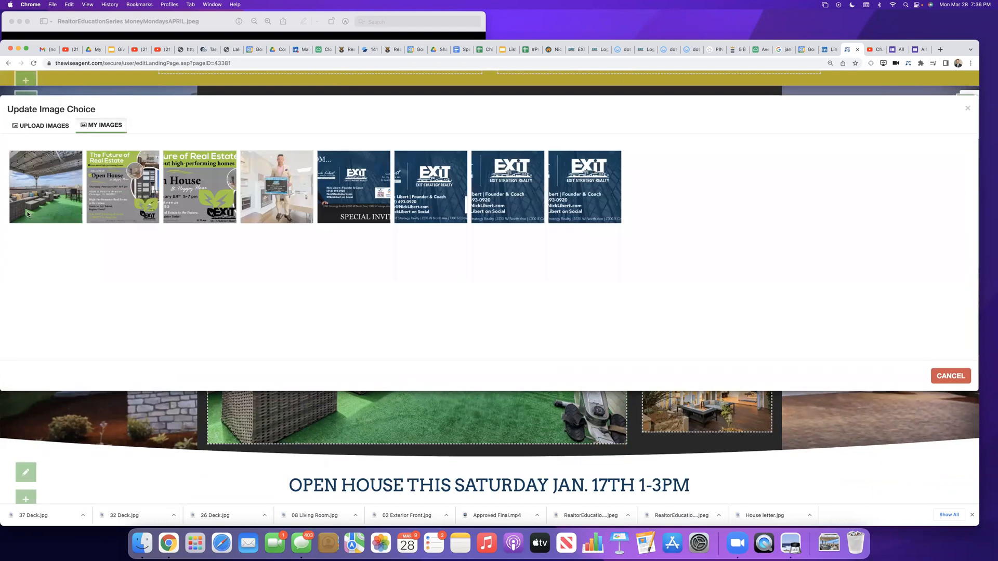
pyautogui.click(56, 126)
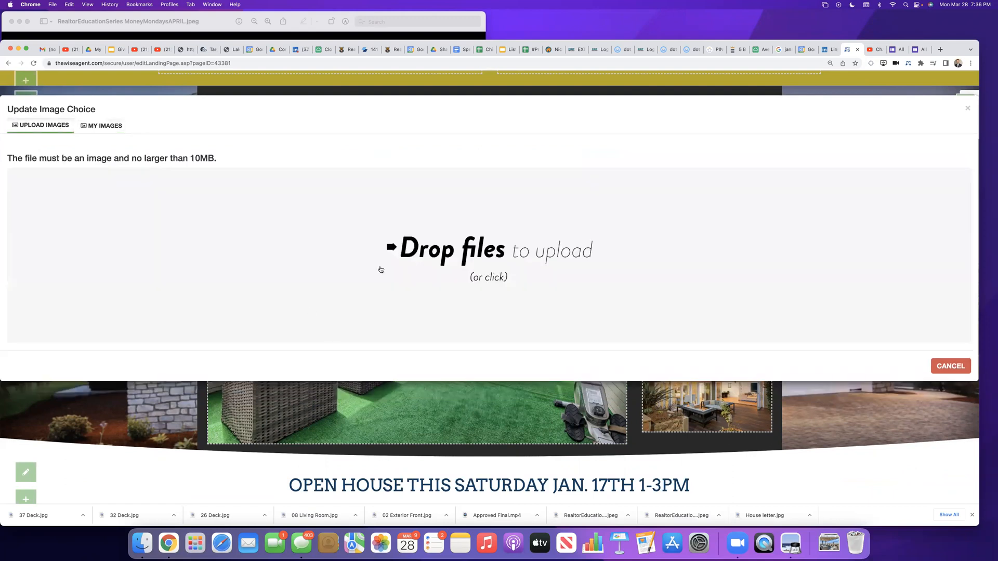
pyautogui.click(476, 267)
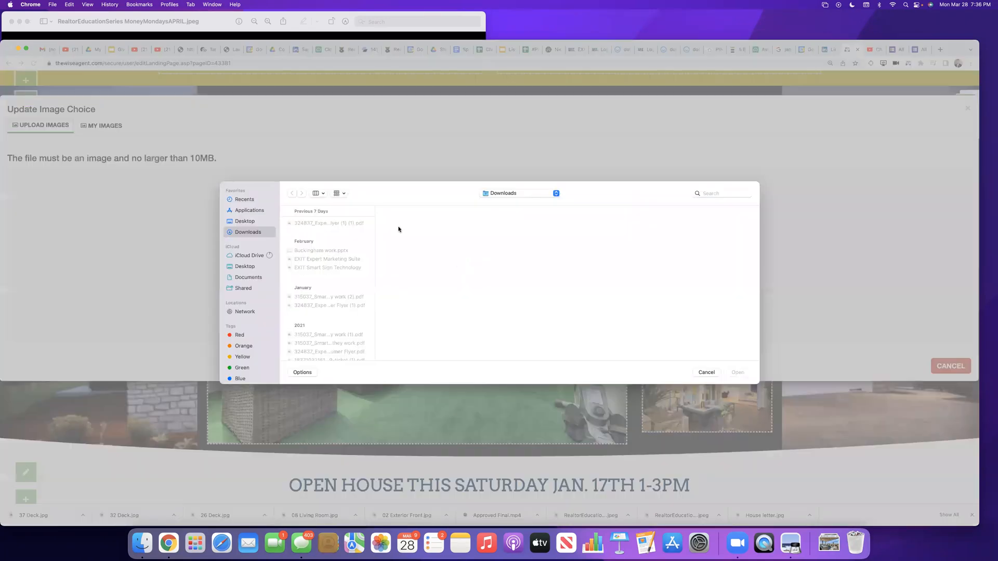
pyautogui.click(313, 242)
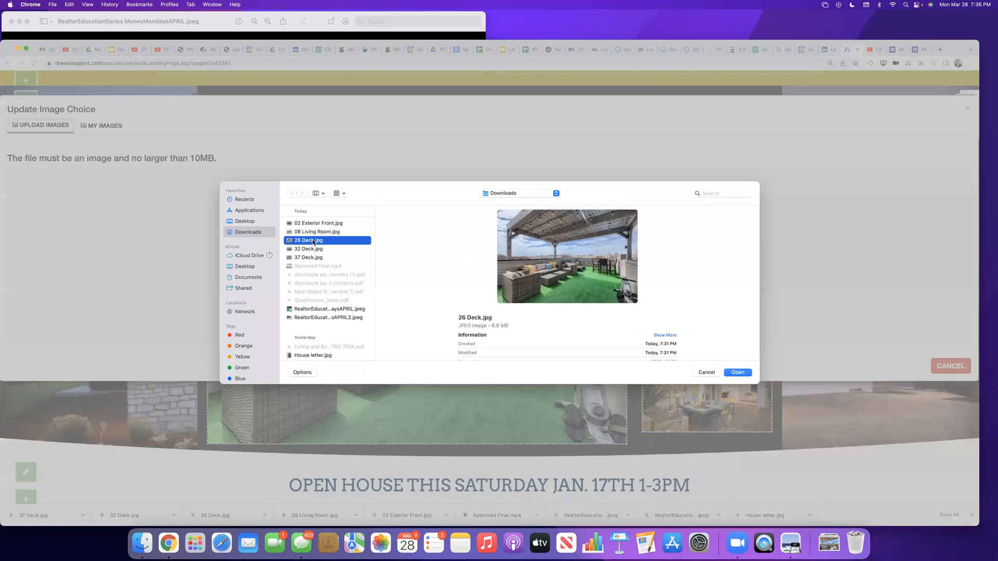
pyautogui.click(311, 250)
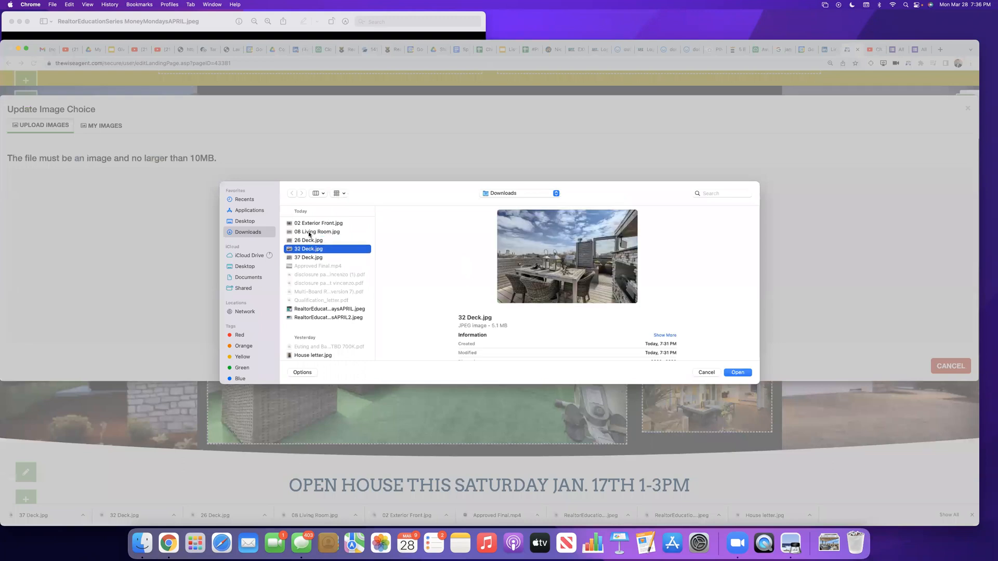
pyautogui.click(314, 224)
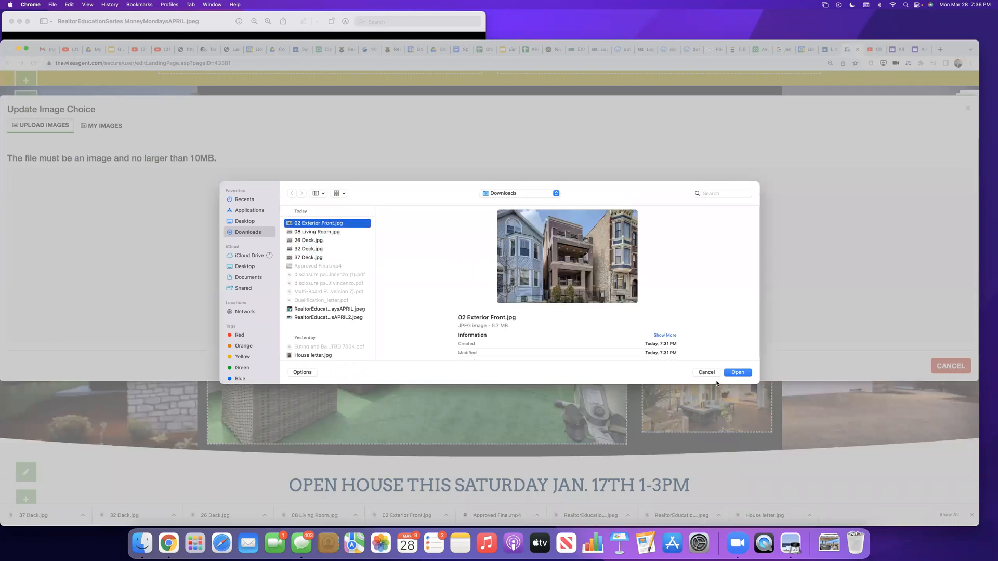
pyautogui.click(735, 372)
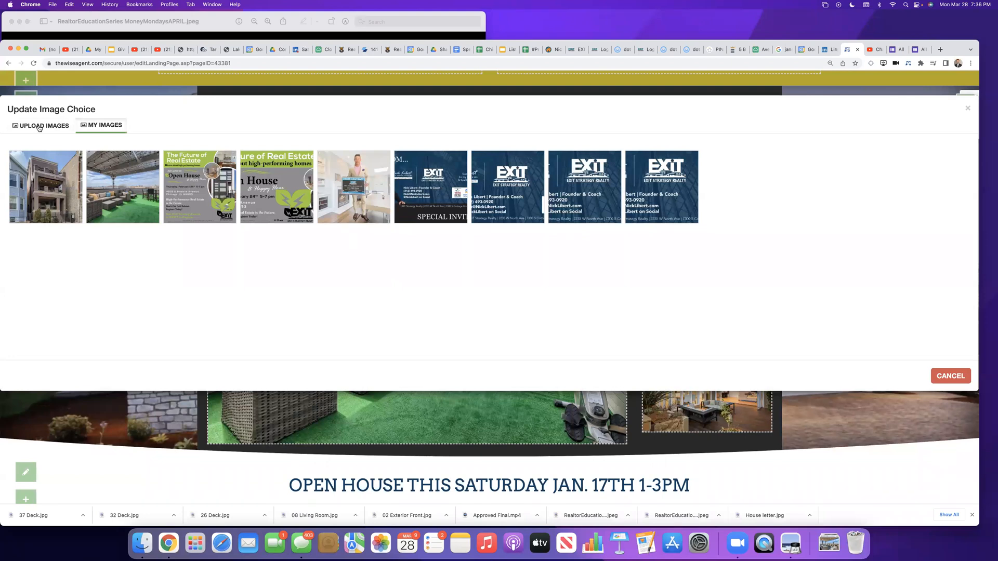
pyautogui.click(34, 193)
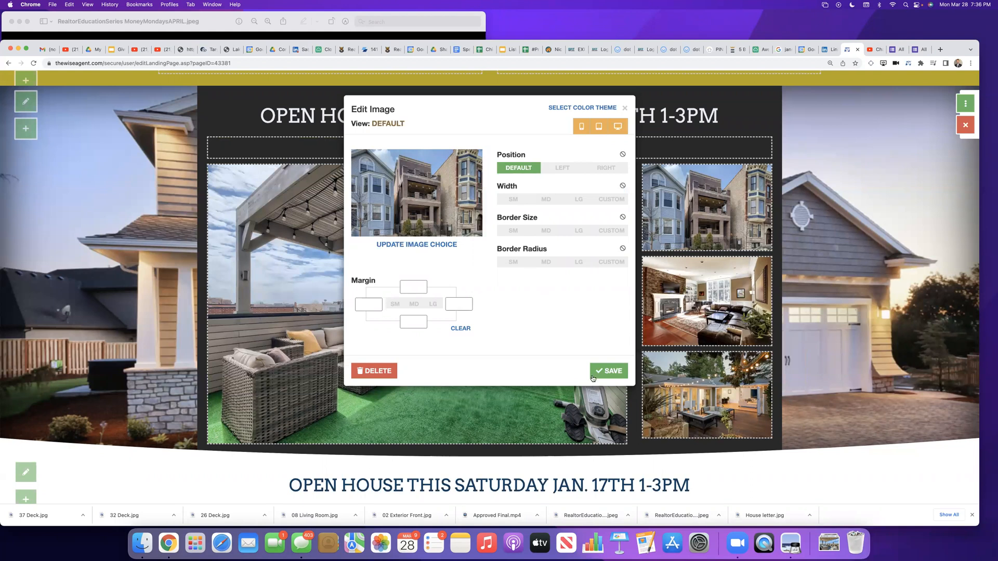
pyautogui.click(609, 370)
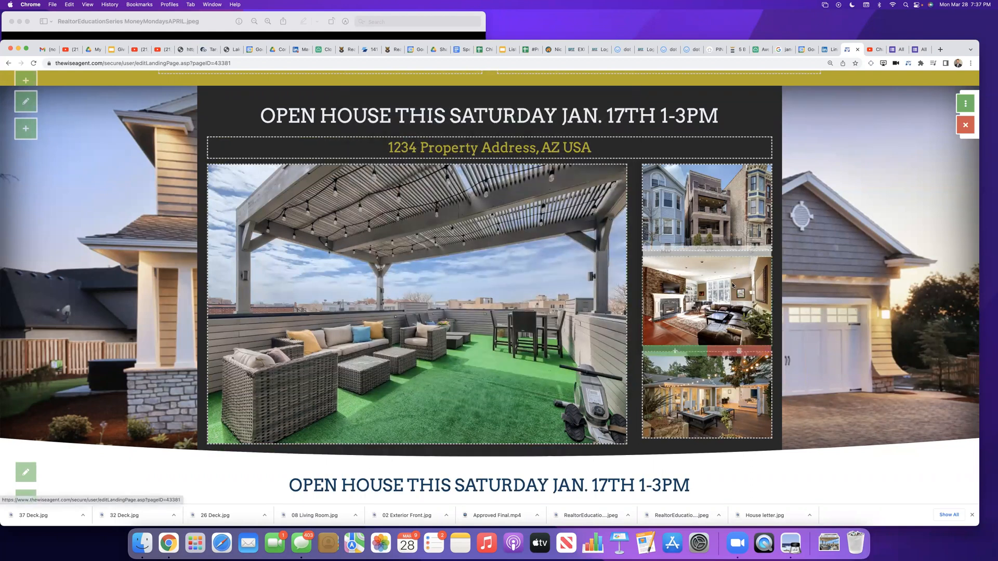
# Step: Replace the small fireplace living room image with 08 Living Room.jpg uploaded from the Downloads folder, and save the image settings
pyautogui.click(756, 293)
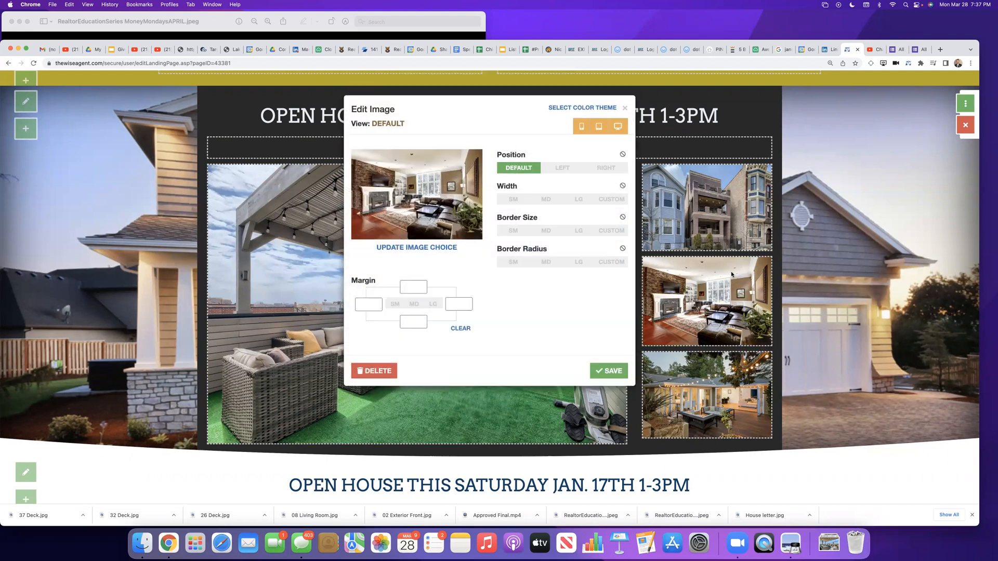
pyautogui.click(403, 248)
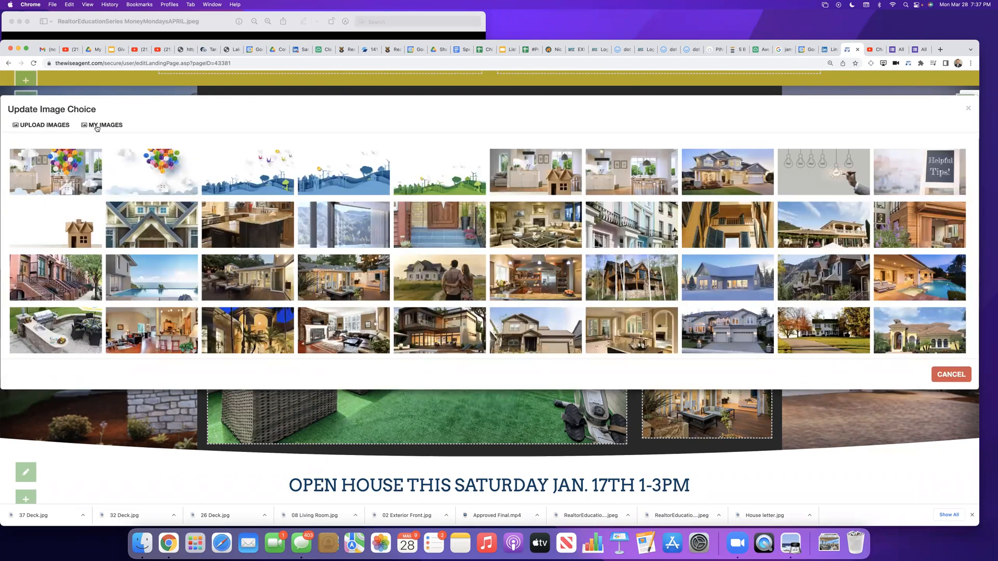
pyautogui.click(101, 126)
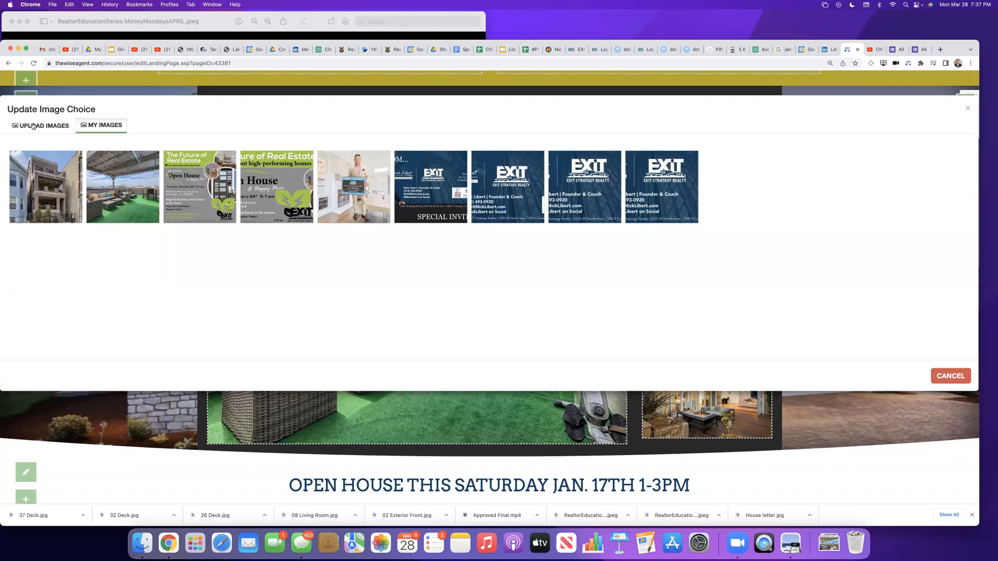
pyautogui.click(45, 126)
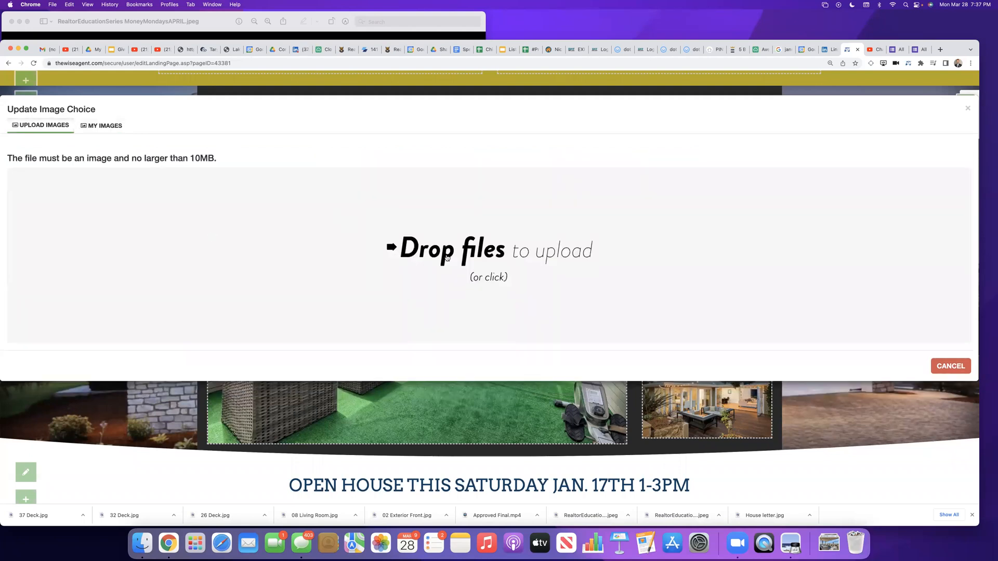
pyautogui.click(447, 258)
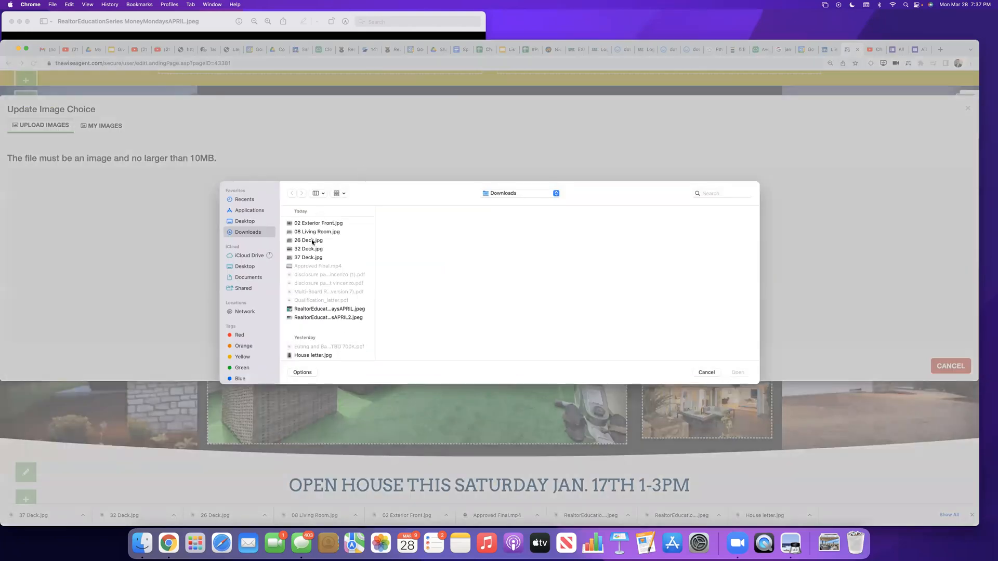
pyautogui.click(312, 233)
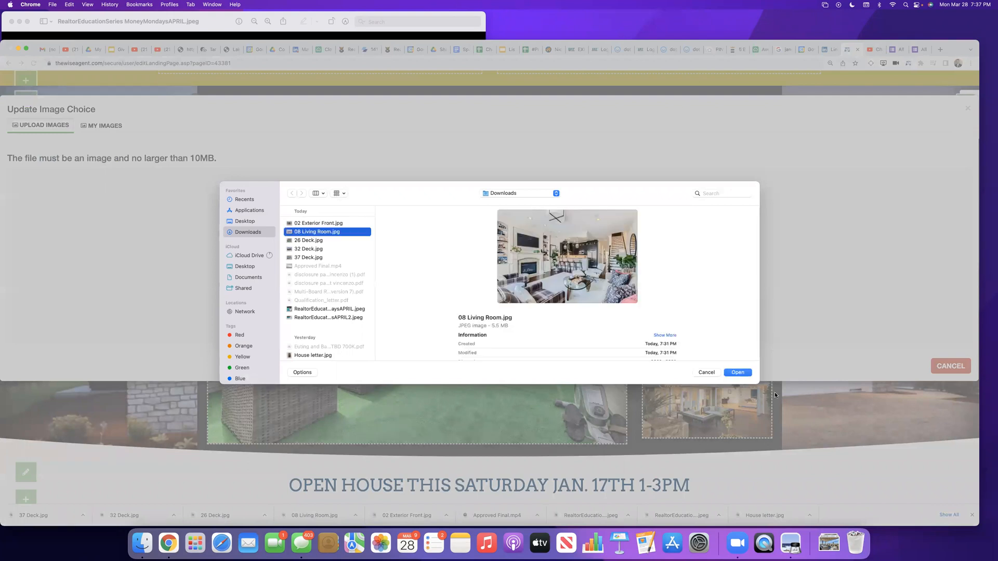
pyautogui.click(732, 372)
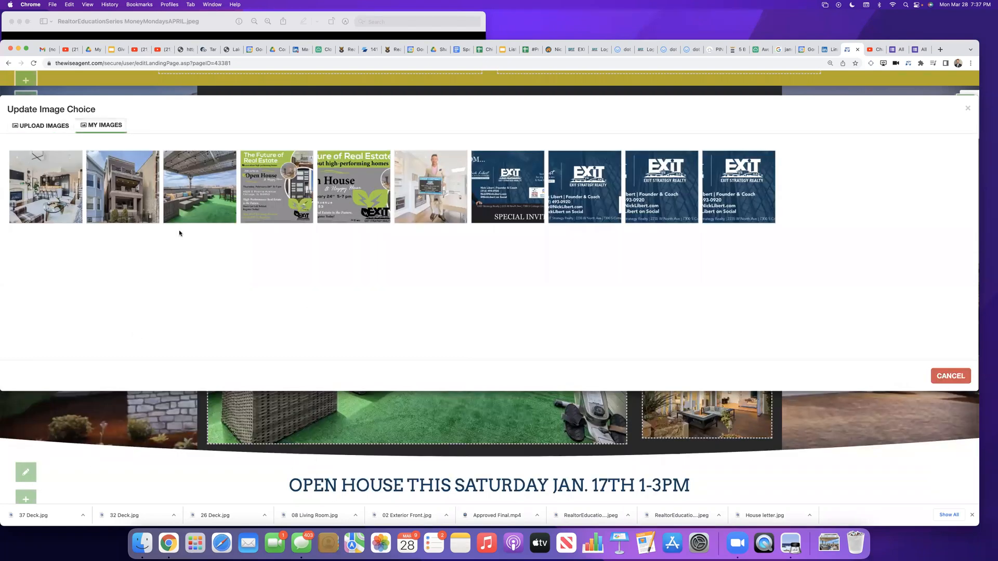
pyautogui.click(62, 192)
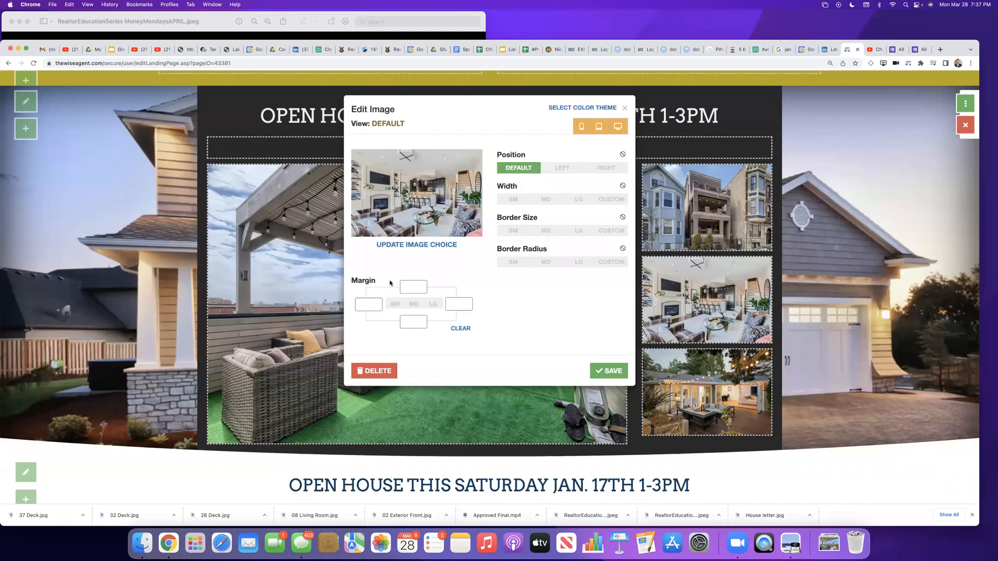
pyautogui.click(607, 371)
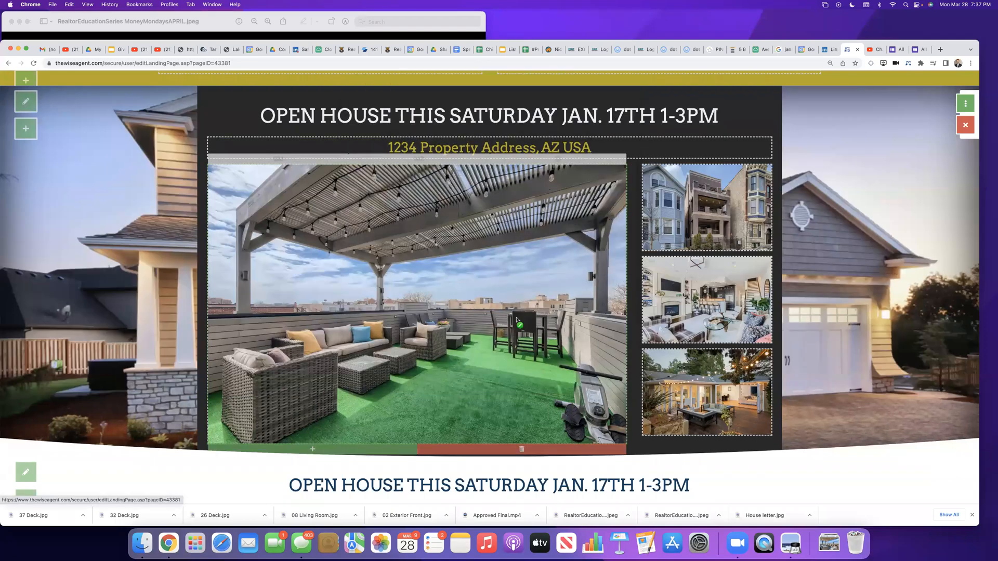
# Step: Replace the small patio image with 37 Deck.jpg uploaded from the Downloads folder, and save the image settings
pyautogui.click(702, 386)
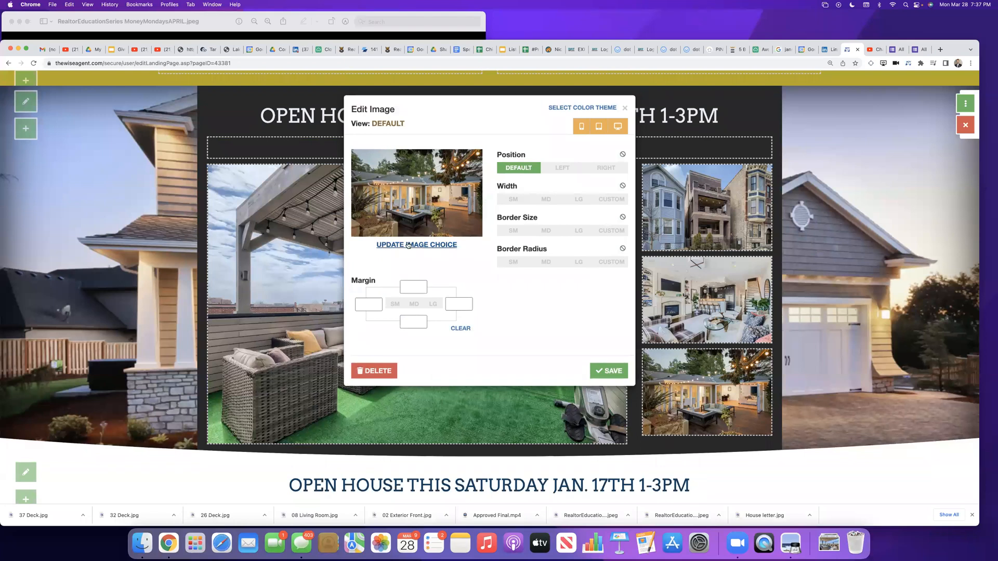
pyautogui.click(408, 245)
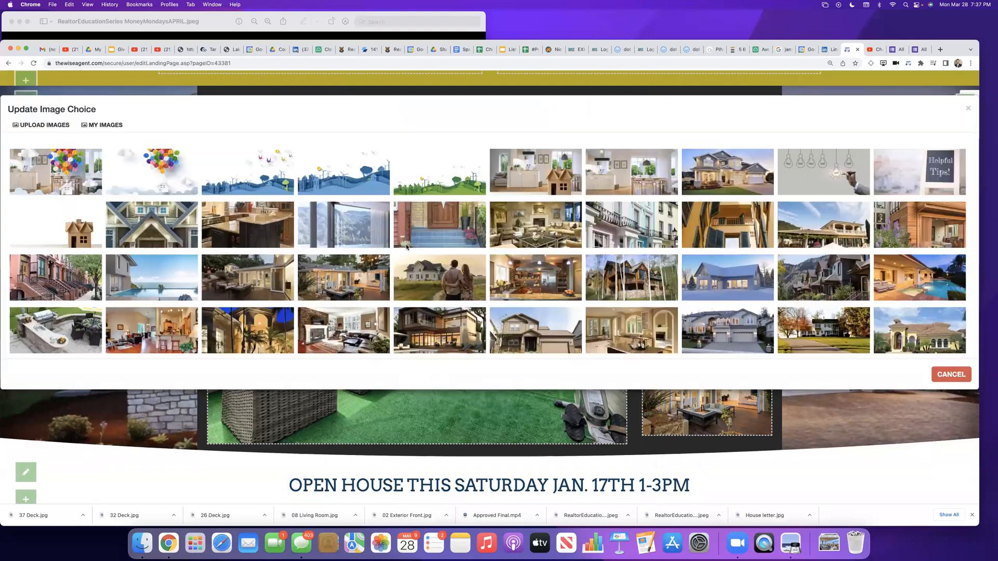
pyautogui.click(48, 126)
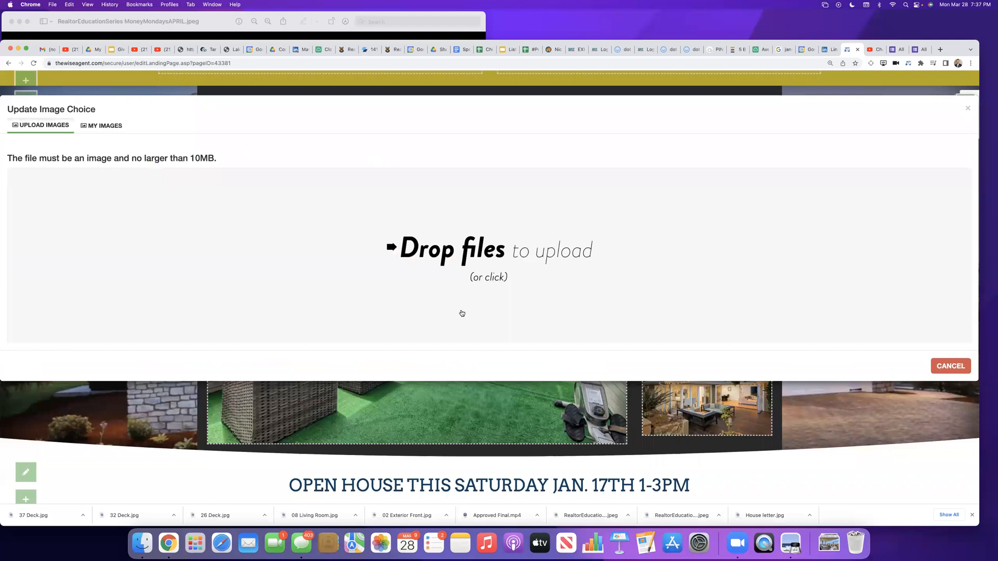
pyautogui.click(470, 253)
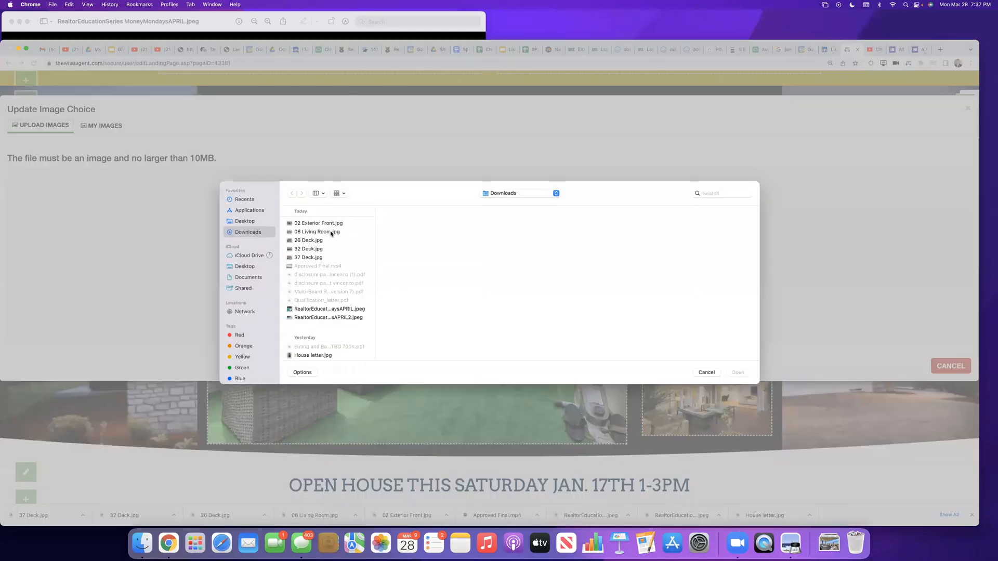
pyautogui.click(323, 259)
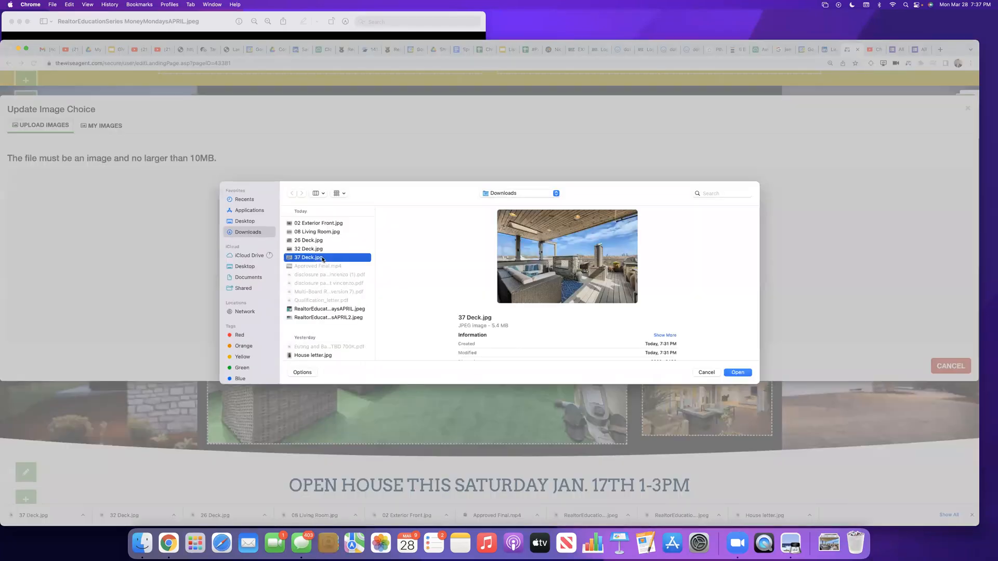
pyautogui.click(738, 373)
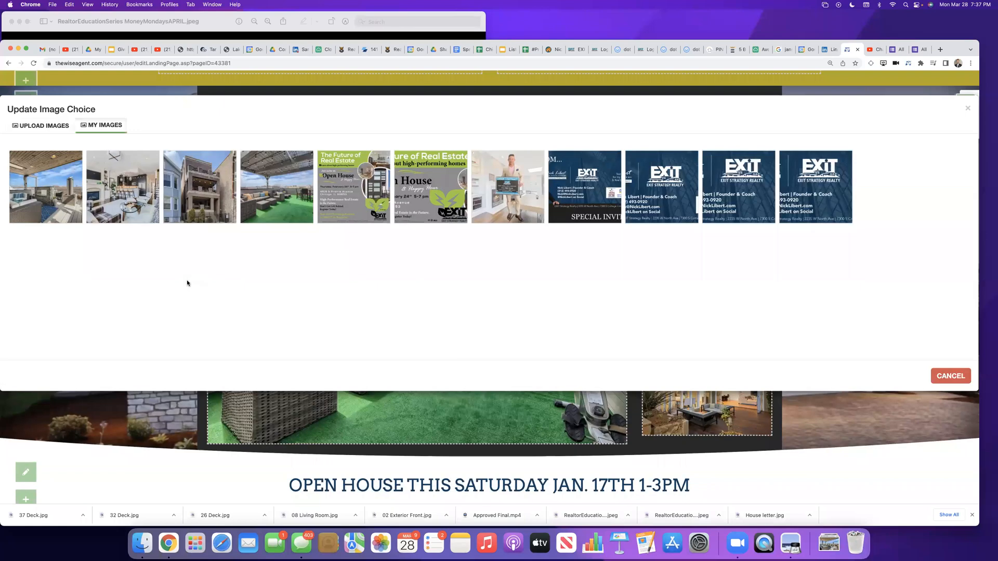
pyautogui.click(36, 180)
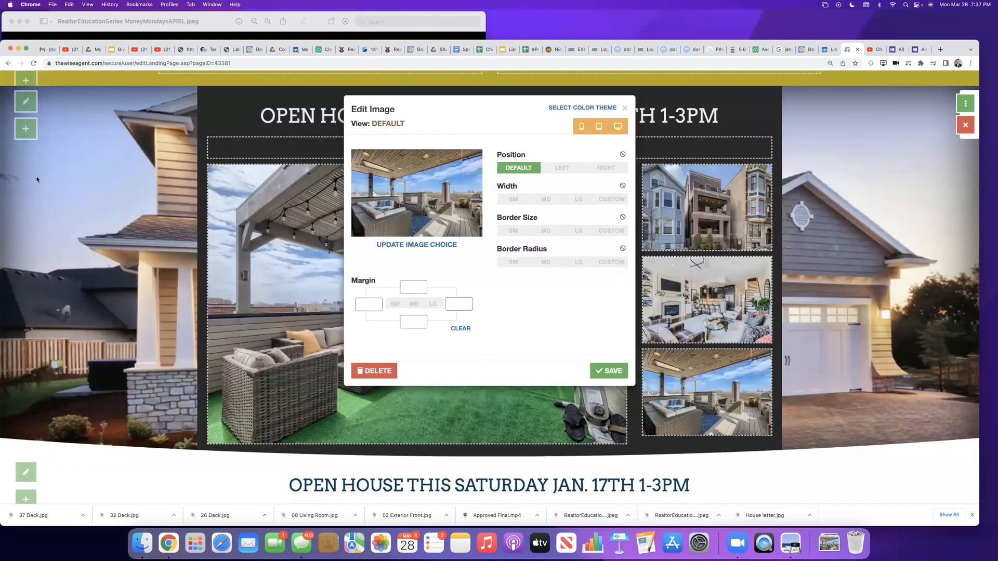
pyautogui.click(609, 374)
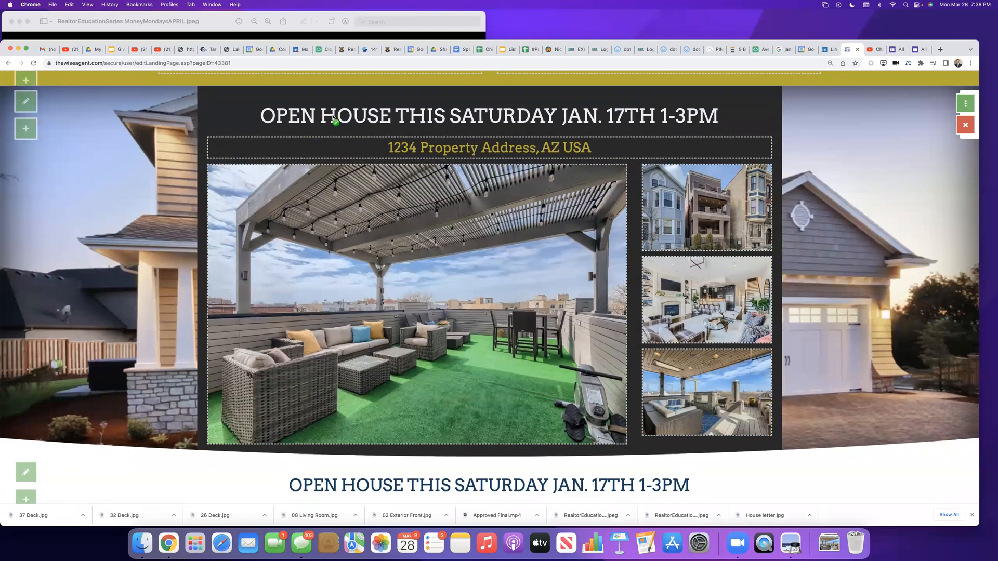
# Step: Recolor the hero title above the property address to teal and change its text to "OPEN HOUSE THIS SATURDAY APRIL 2ND"
pyautogui.click(282, 115)
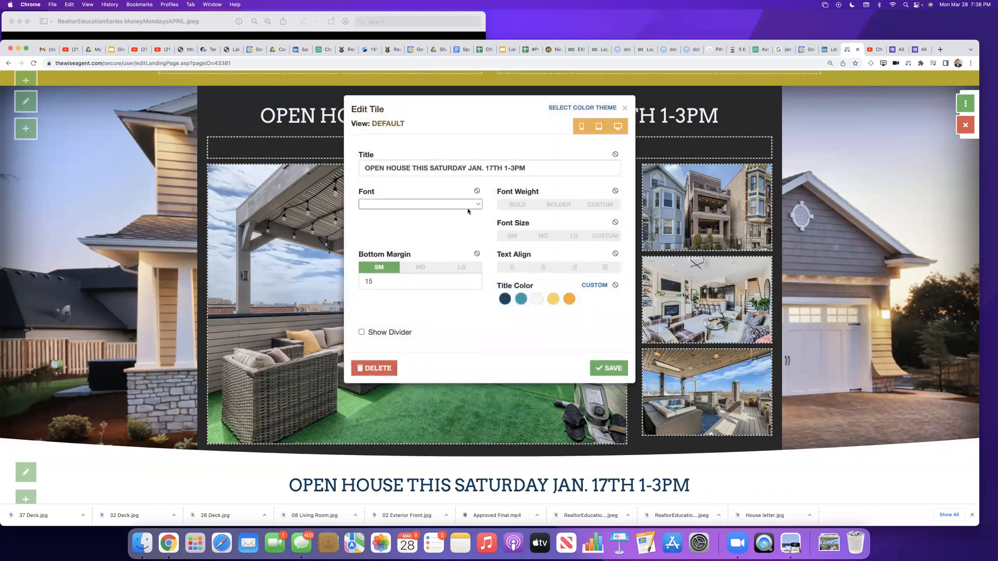
pyautogui.click(521, 300)
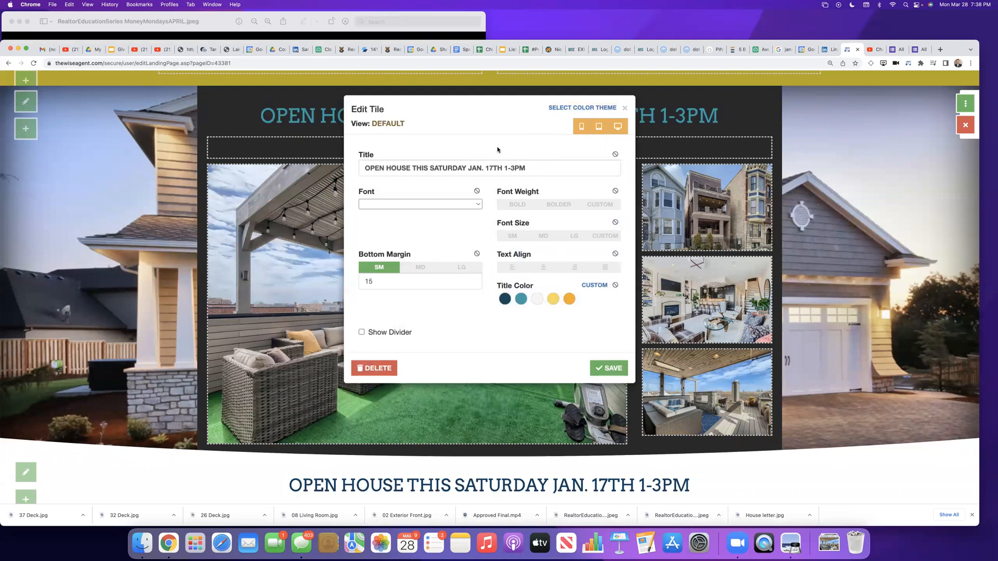
pyautogui.moveTo(534, 168); pyautogui.dragTo(363, 170)
pyautogui.click(435, 170)
pyautogui.tripleClick(488, 170)
pyautogui.moveTo(488, 170); pyautogui.dragTo(470, 172)
pyautogui.press('BackSpace')
pyautogui.write('Apr')
pyautogui.press('BackSpace')
pyautogui.press('BackSpace')
pyautogui.press('BackSpace')
pyautogui.write('APRIL 2ND')
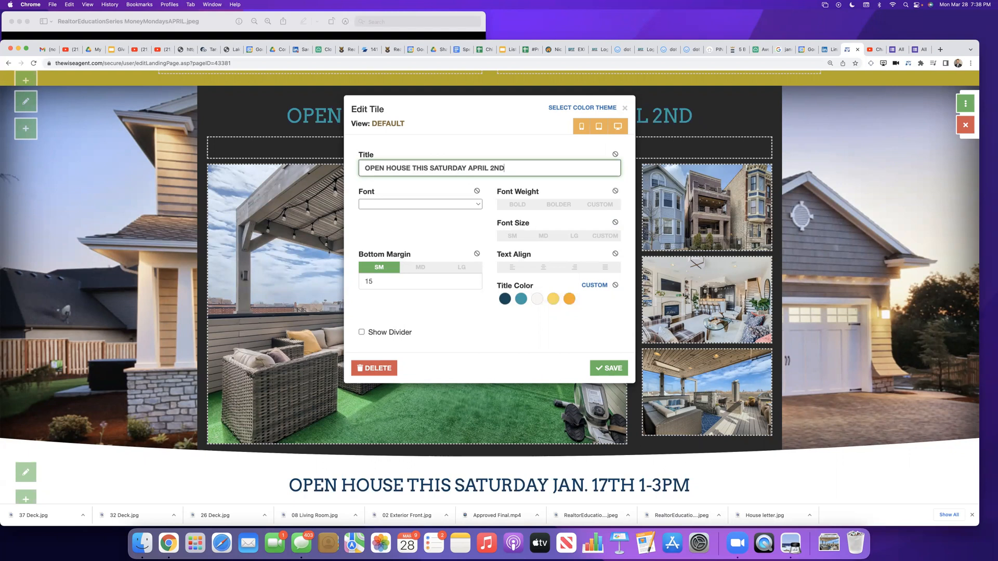
pyautogui.write('!')
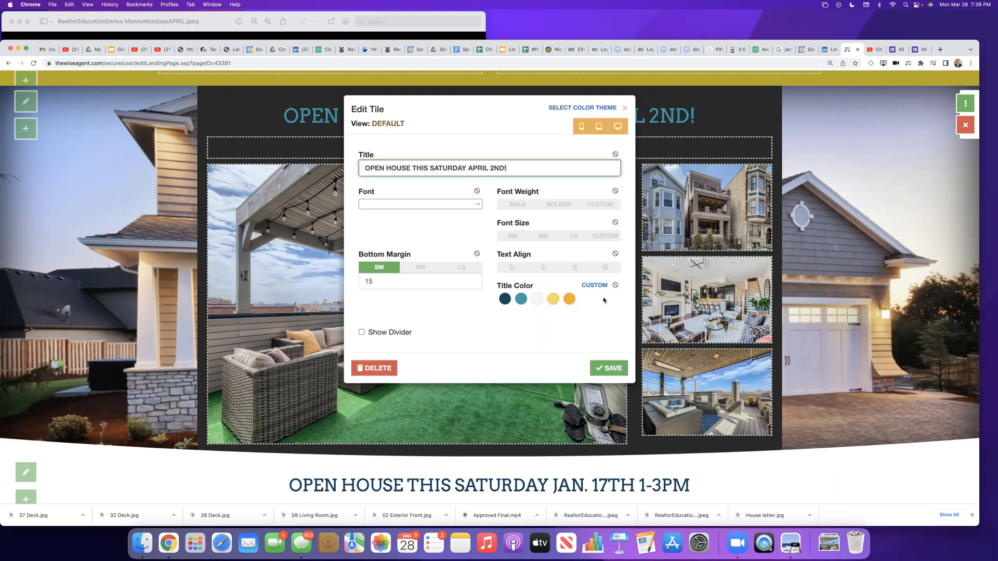
pyautogui.write('  RE')
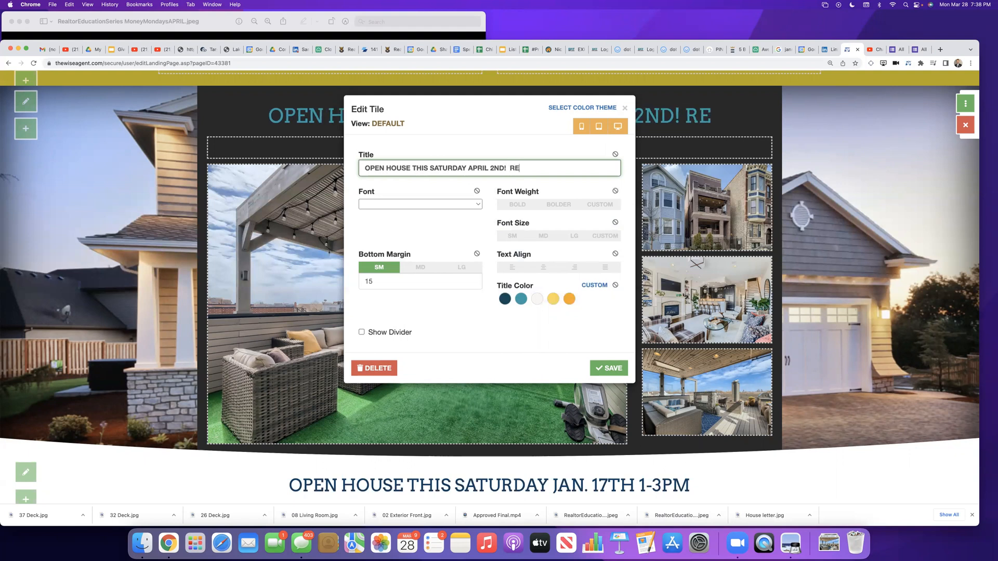
pyautogui.write('GISTER FOR ')
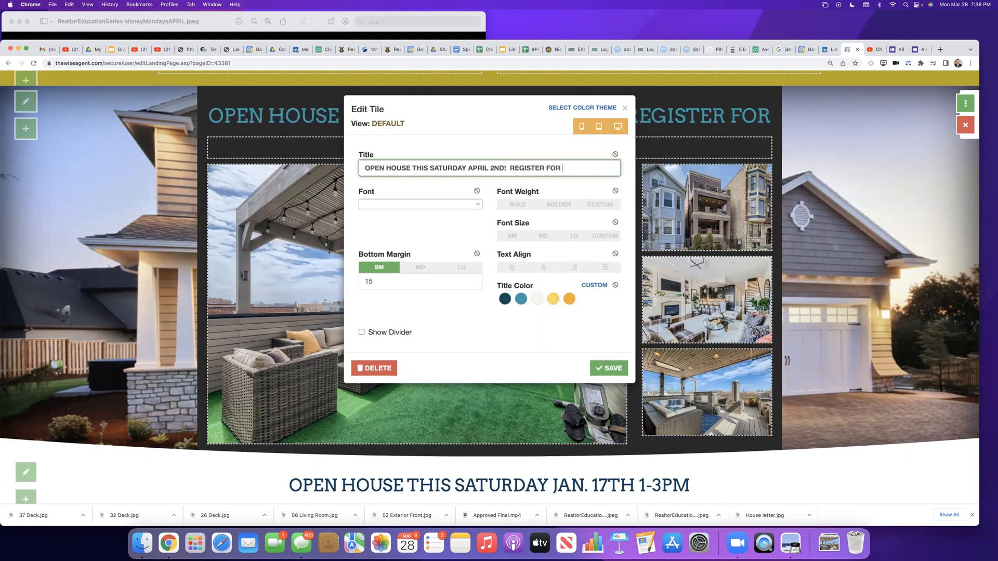
pyautogui.write('TIME')
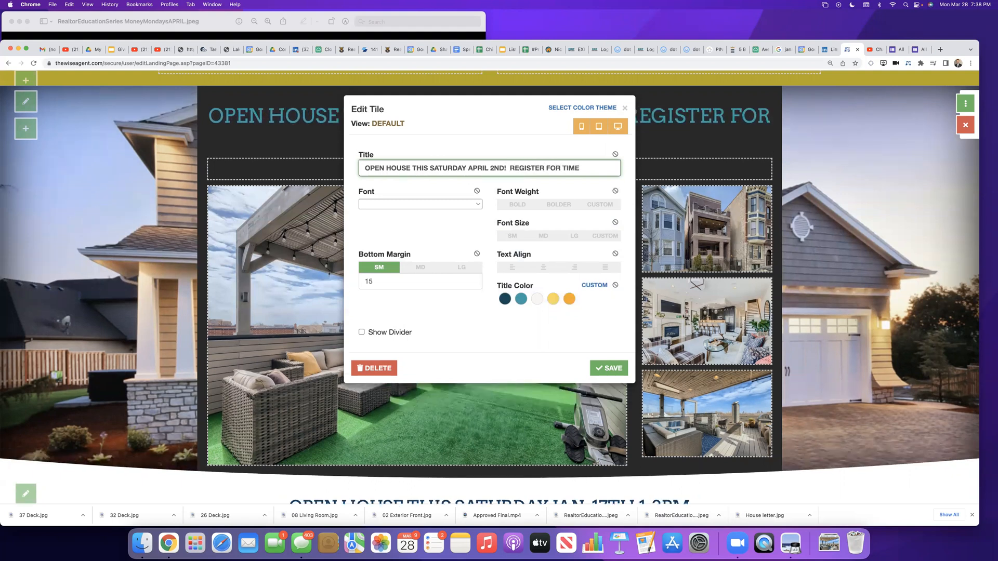
pyautogui.write(' AND DETAILS...')
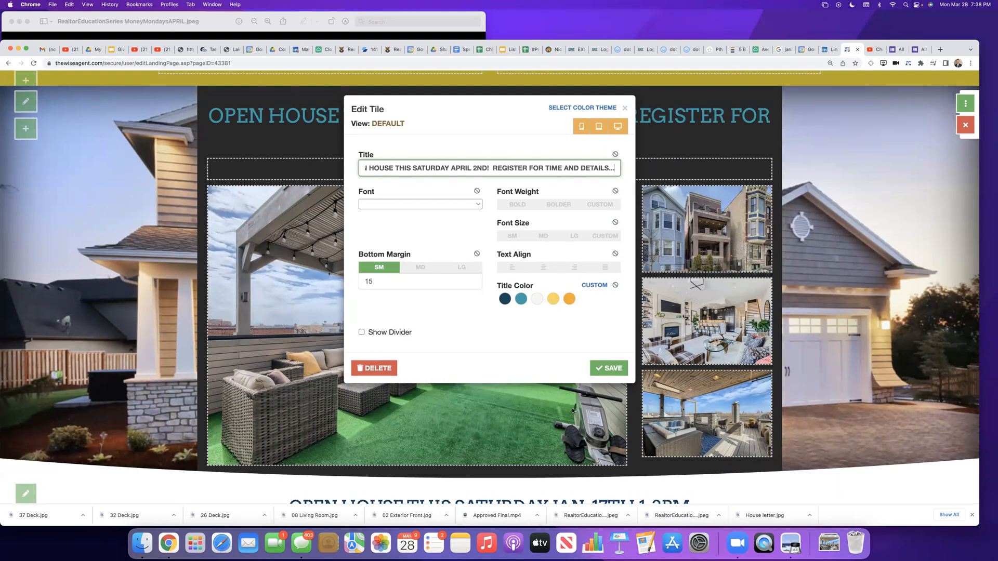
# Step: Append "! REGISTER FOR TIME AND DETAILS..." to the hero title and save the tile
pyautogui.click(607, 370)
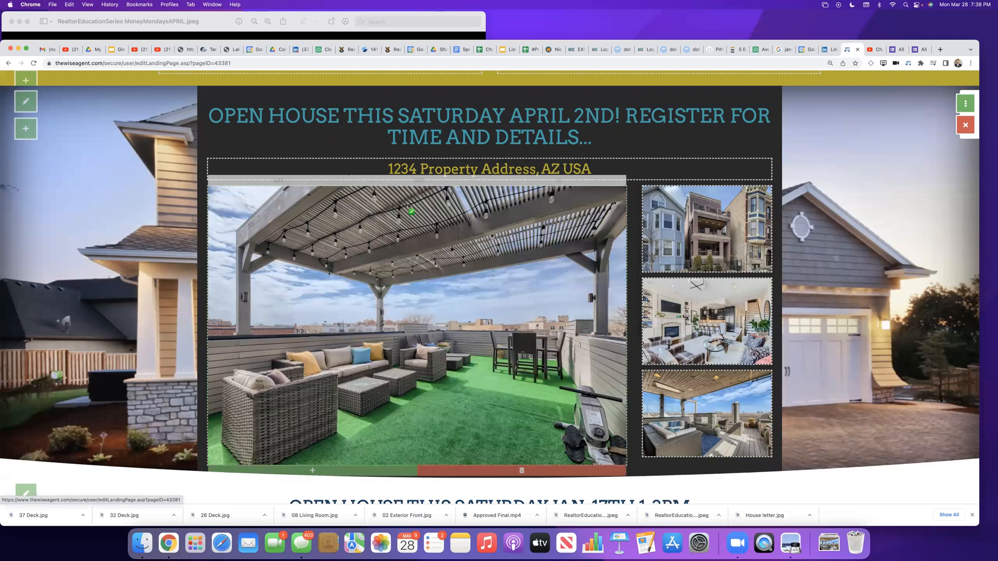
# Step: Replace the placeholder property address under the hero title with the listing's address, and save the text
pyautogui.click(475, 172)
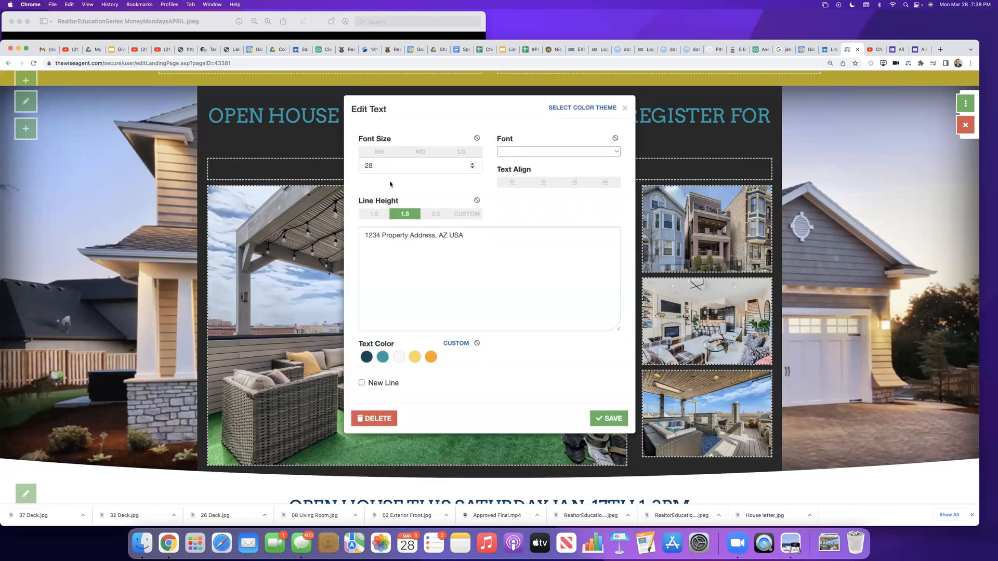
pyautogui.tripleClick(469, 237)
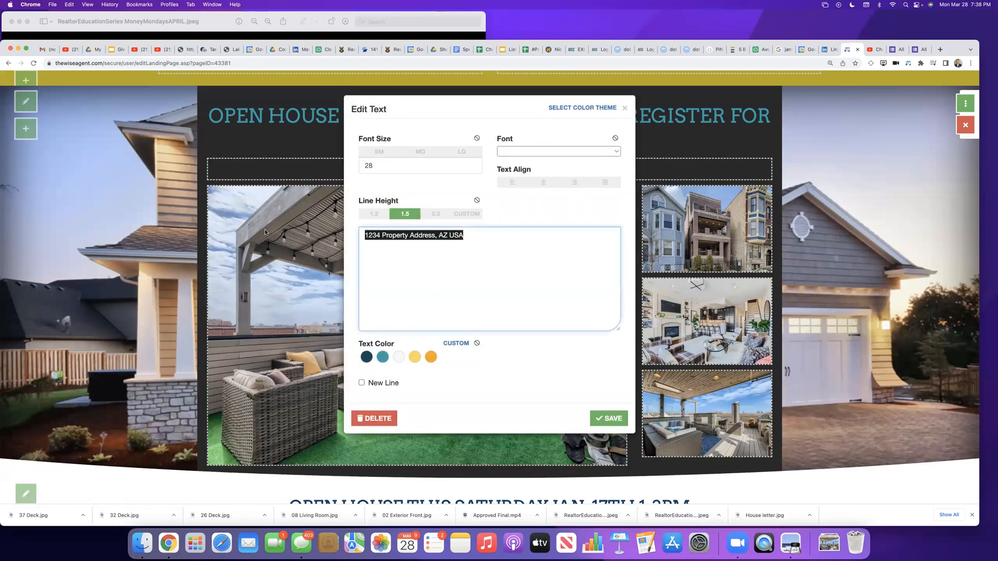
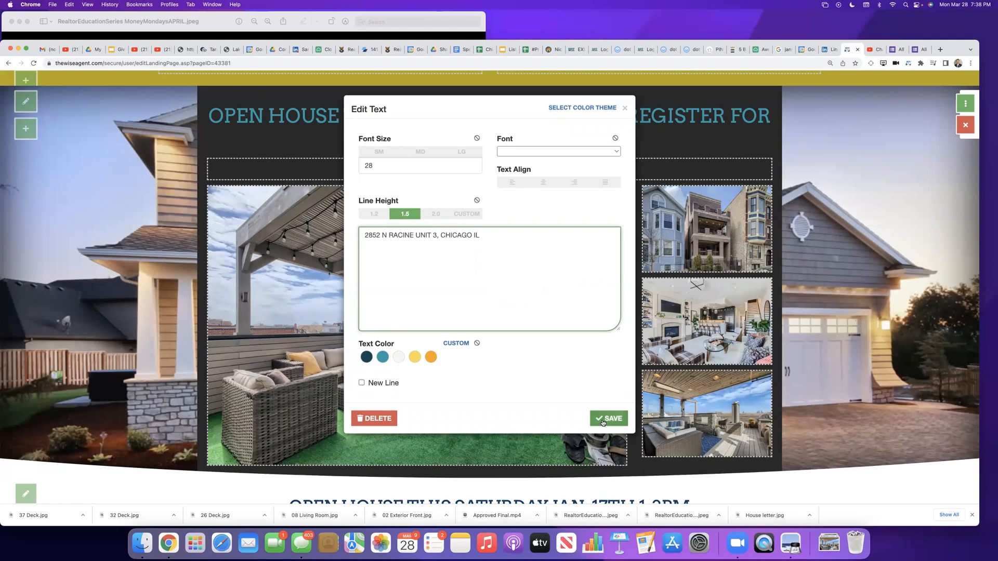
pyautogui.click(609, 419)
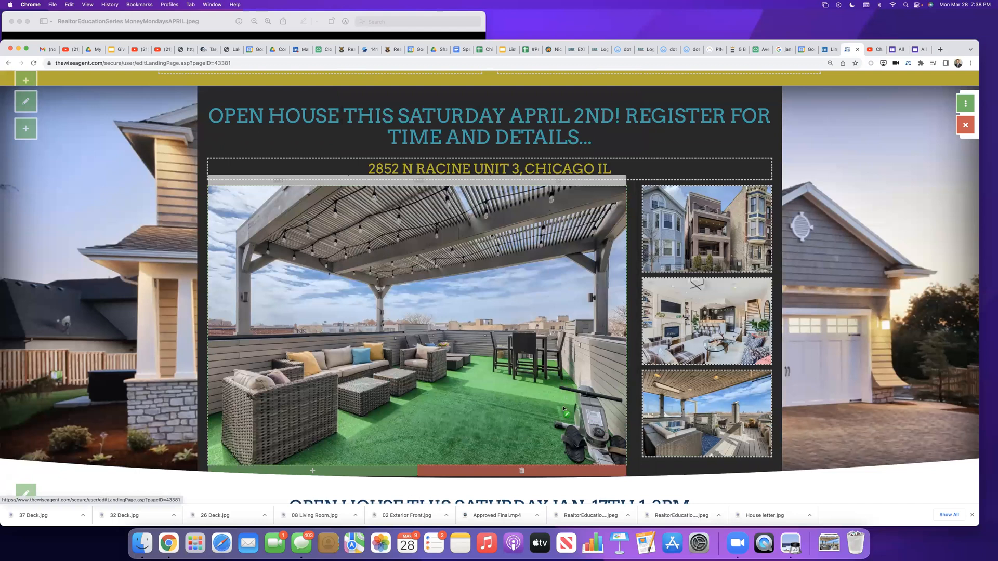
# Step: Replace the "Agent Name" placeholder after "Ask For" in the header with the agent's full name, and save the bullet
pyautogui.scroll(-3, 564, 410)
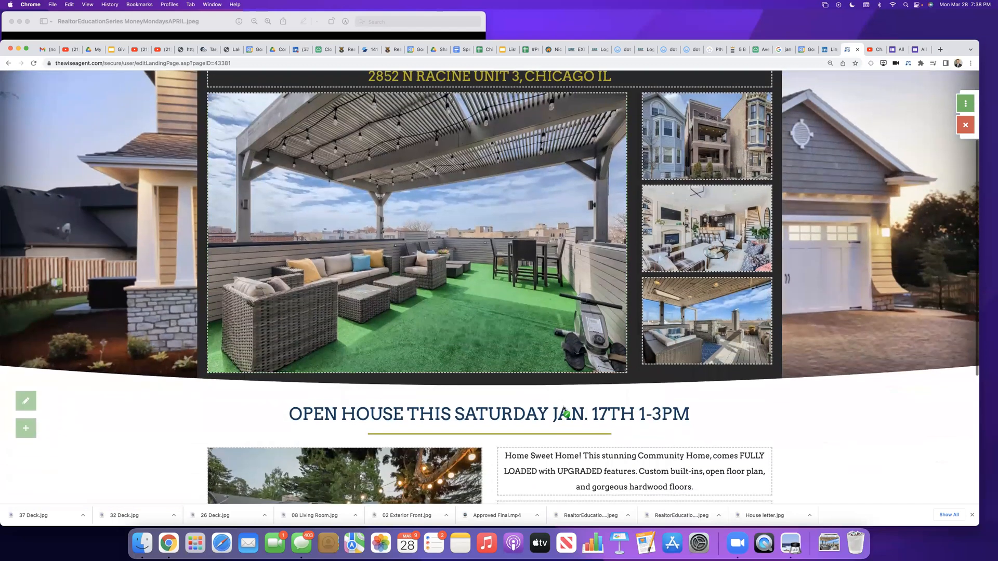
pyautogui.scroll(-2, 562, 404)
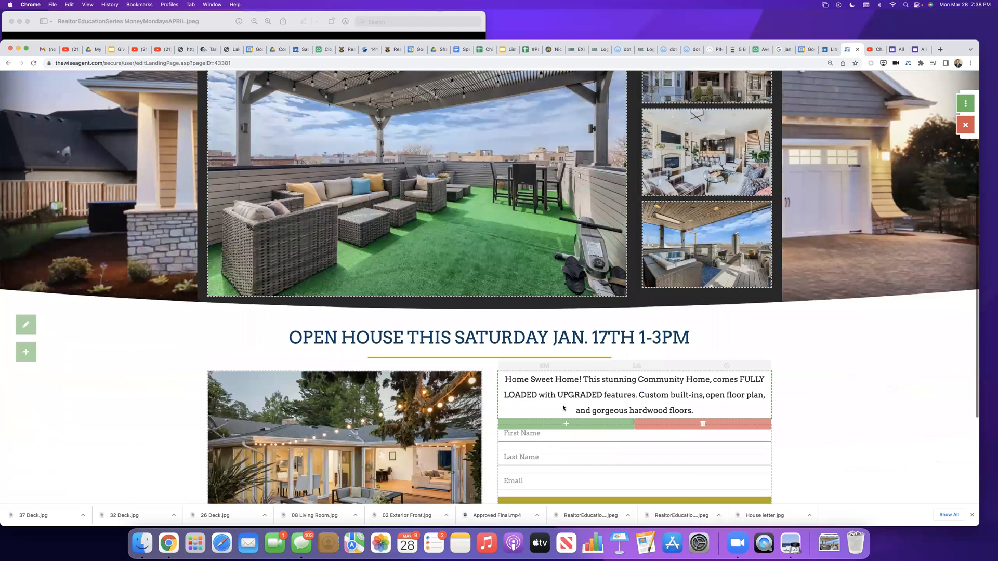
pyautogui.scroll(5, 562, 404)
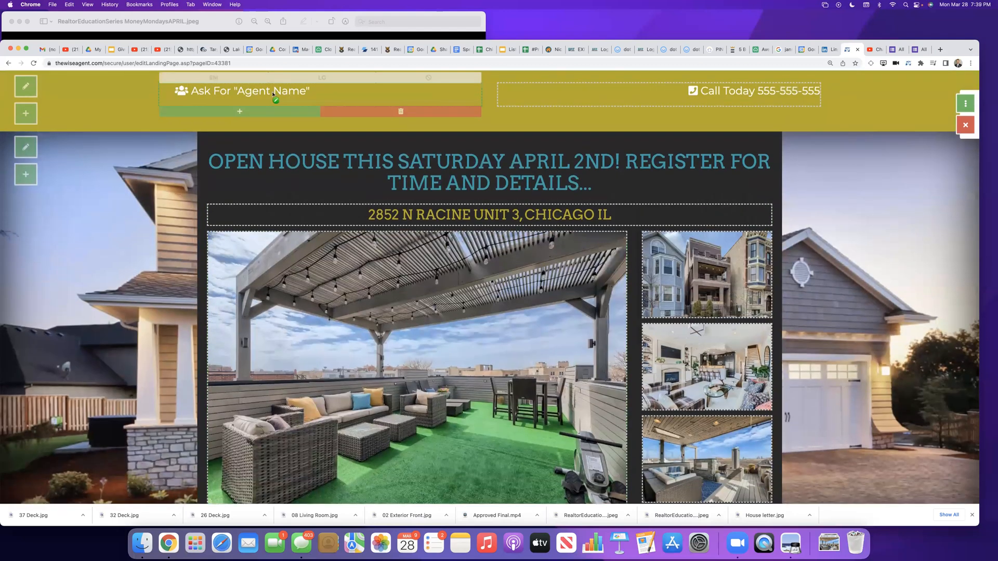
pyautogui.click(271, 94)
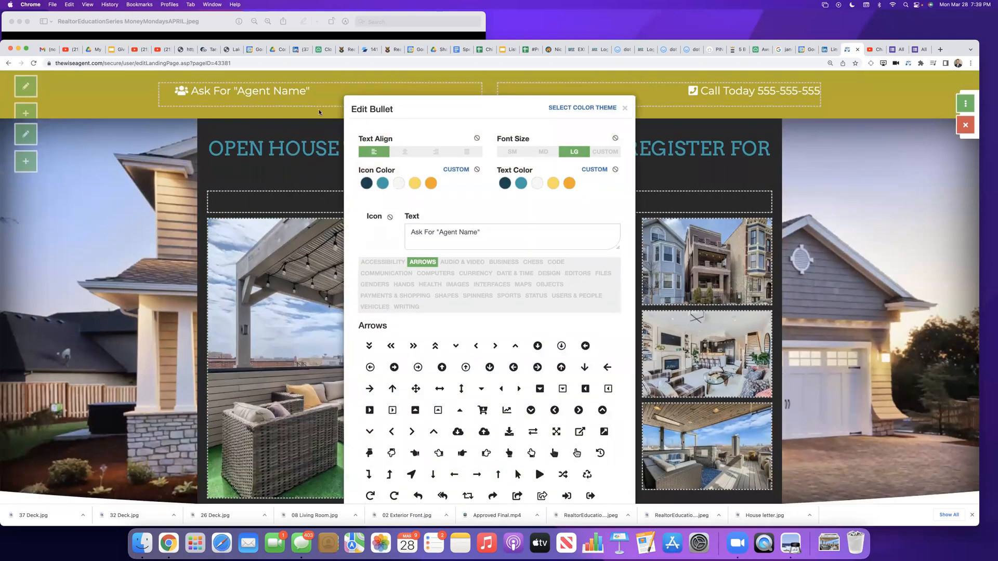
pyautogui.moveTo(481, 232); pyautogui.dragTo(435, 233)
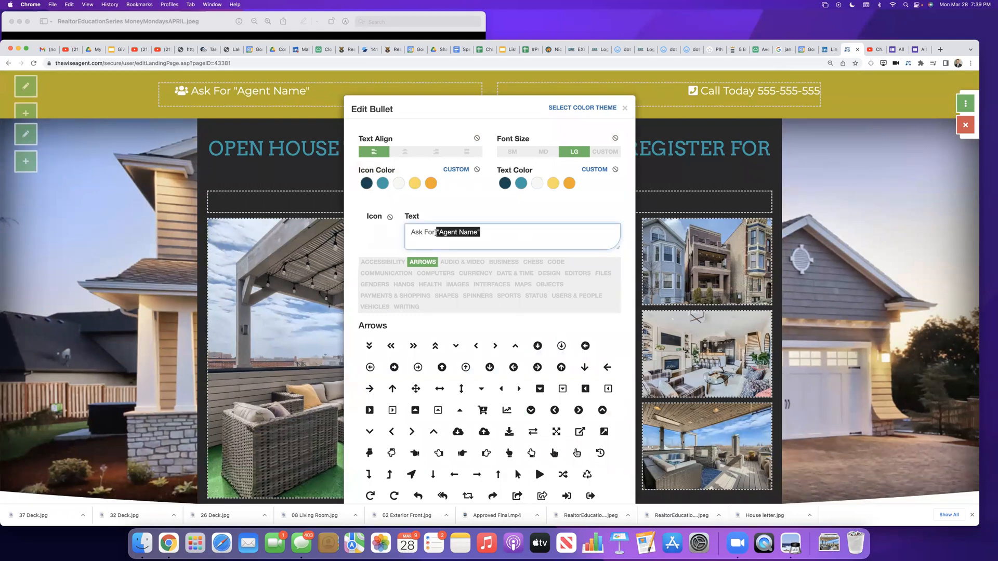
pyautogui.press('BackSpace')
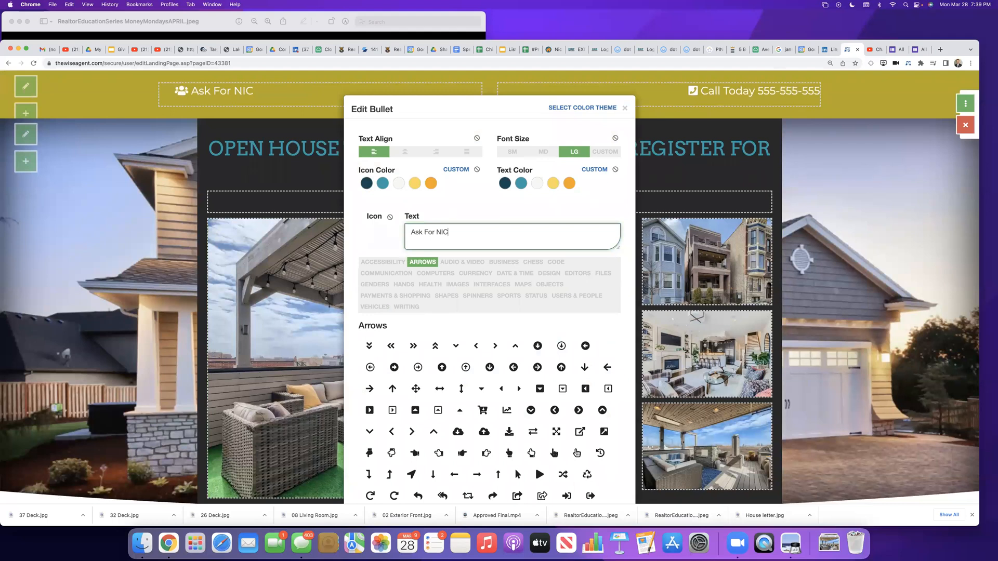
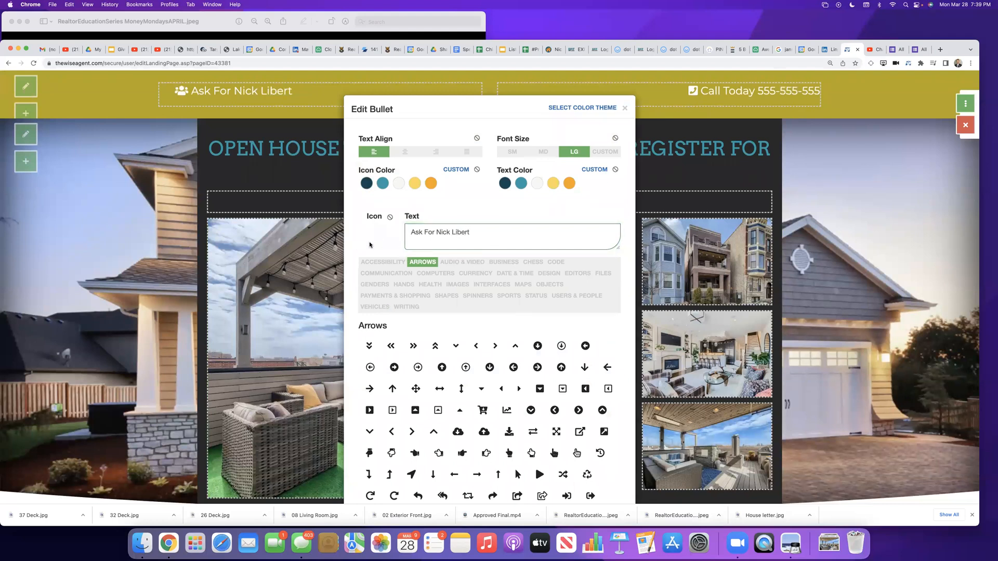
pyautogui.scroll(-3, 361, 263)
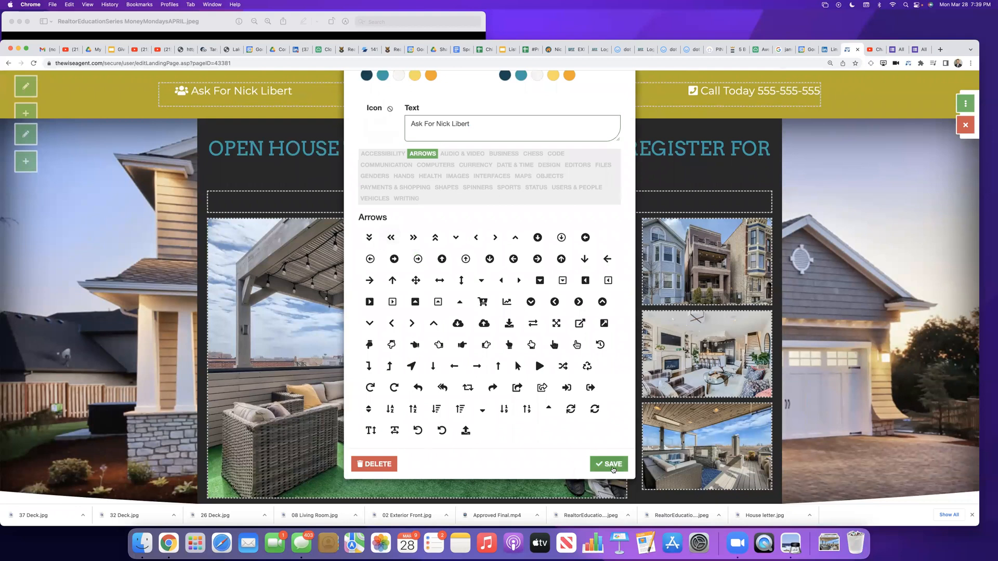
pyautogui.click(609, 464)
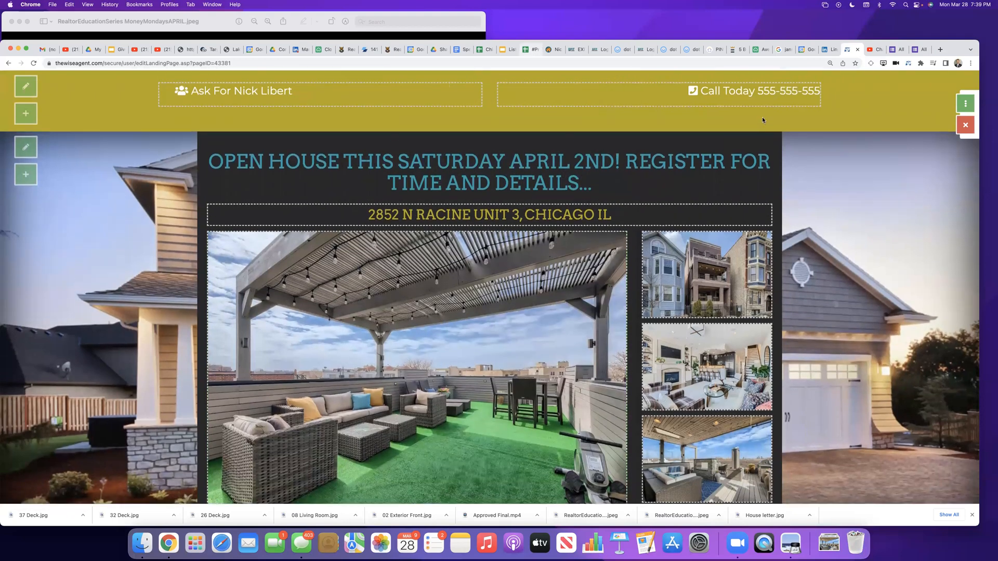
# Step: Replace the placeholder number after "Call Today" in the header with the agent's phone number, and save the bullet
pyautogui.click(749, 94)
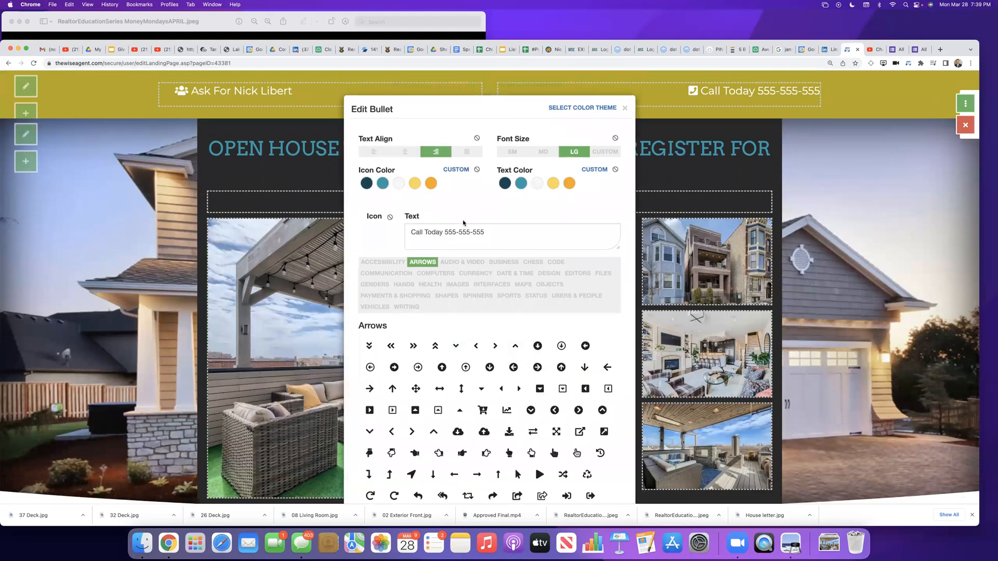
pyautogui.moveTo(484, 235); pyautogui.dragTo(446, 230)
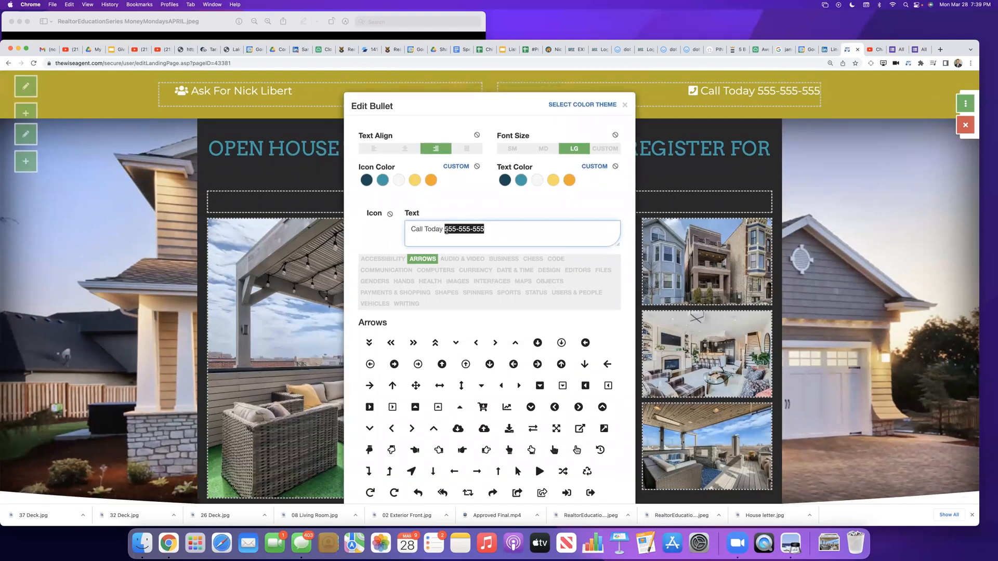
pyautogui.press('BackSpace')
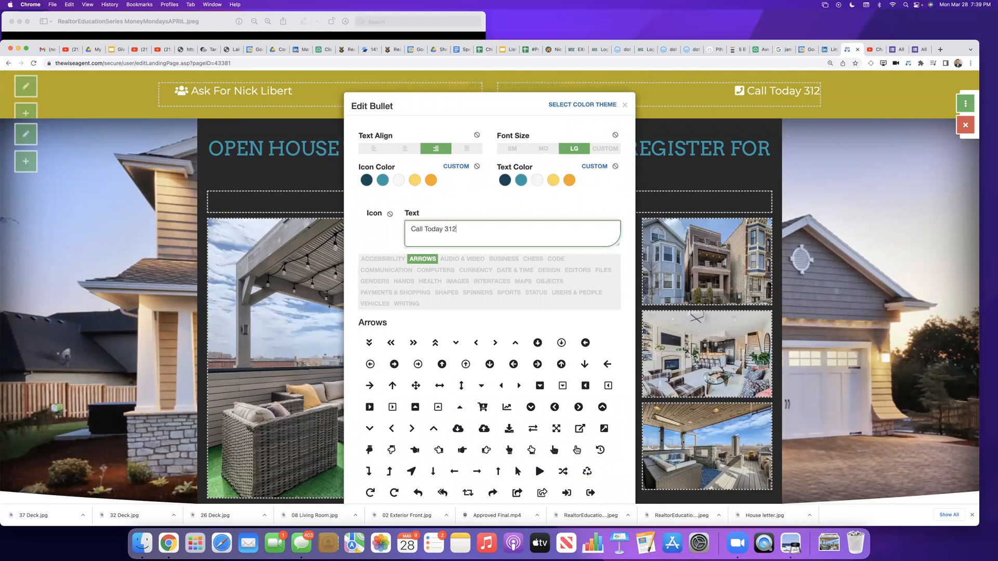
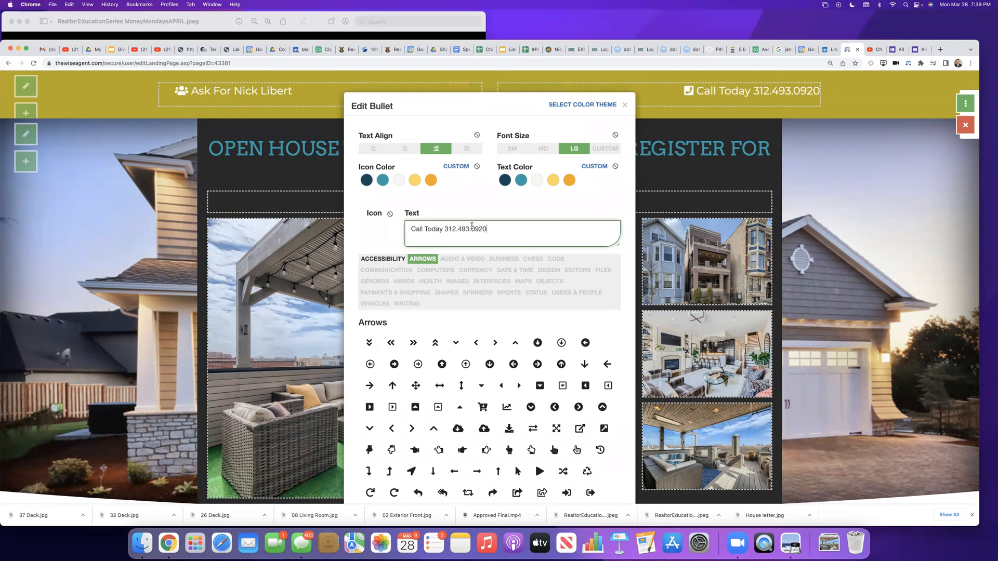
pyautogui.scroll(-3, 538, 260)
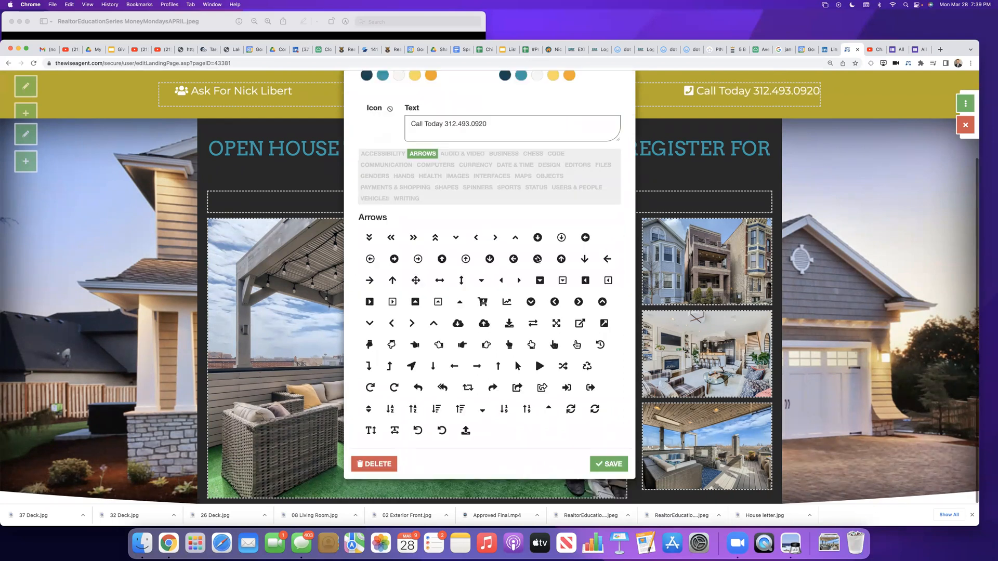
pyautogui.click(599, 463)
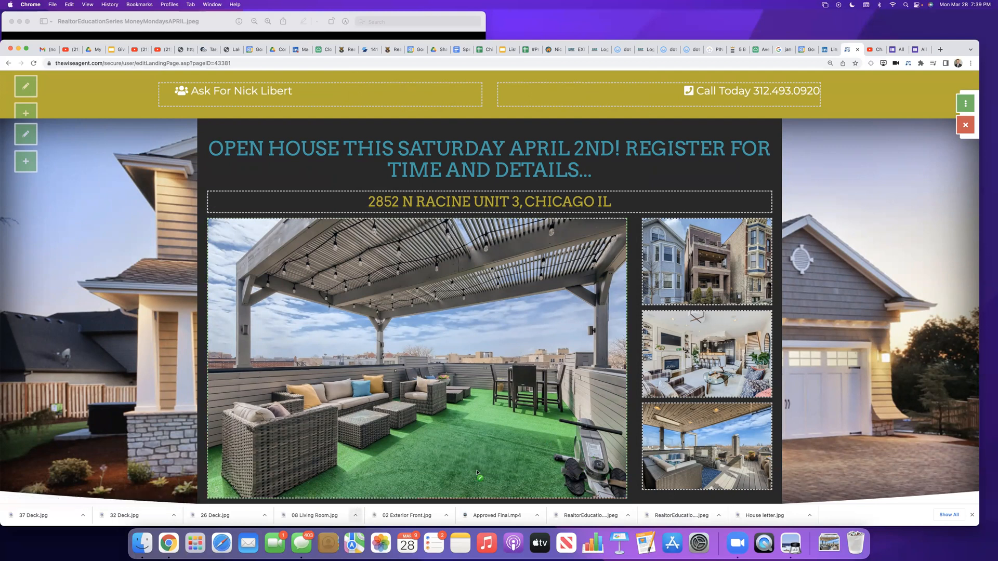
# Step: Open the image upload for the background of the section containing the registration form below the hero
pyautogui.scroll(-5, 888, 350)
pyautogui.scroll(3, 888, 350)
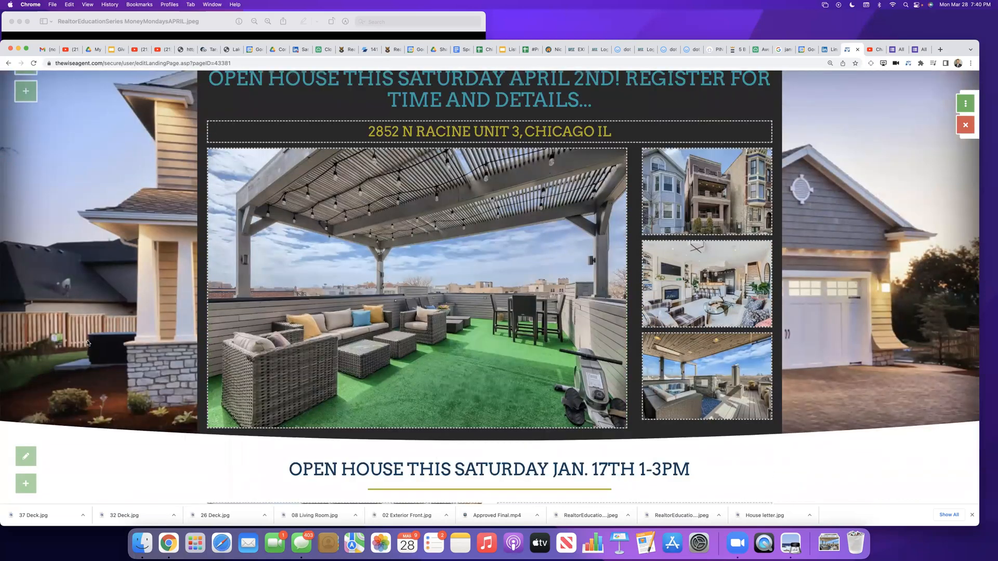
pyautogui.scroll(2, 88, 343)
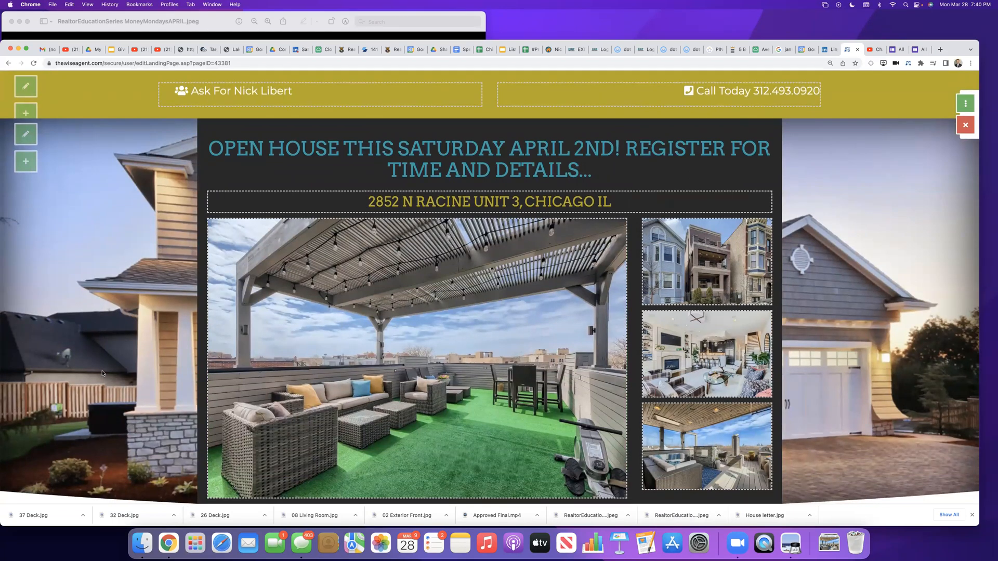
pyautogui.scroll(-3, 102, 373)
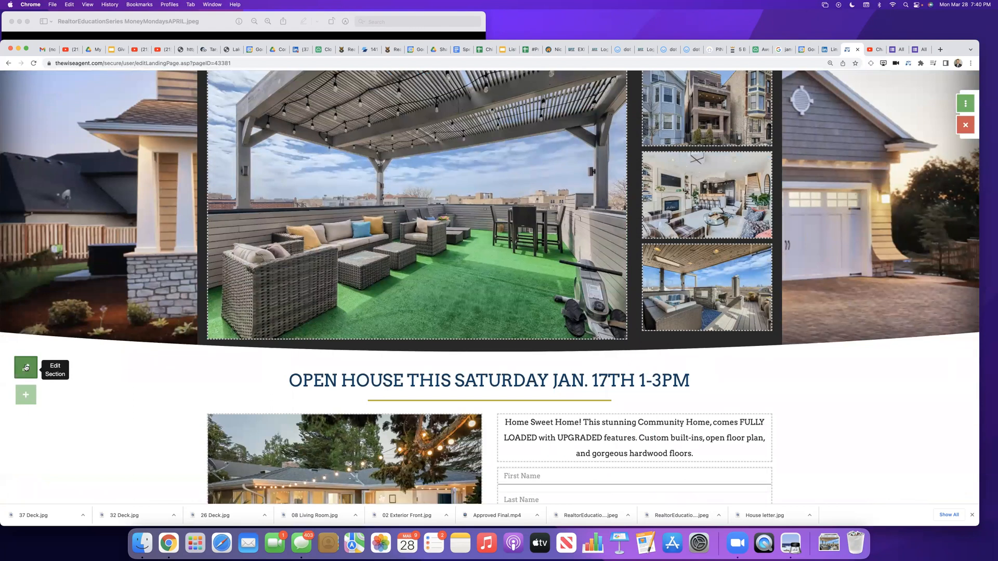
pyautogui.click(25, 368)
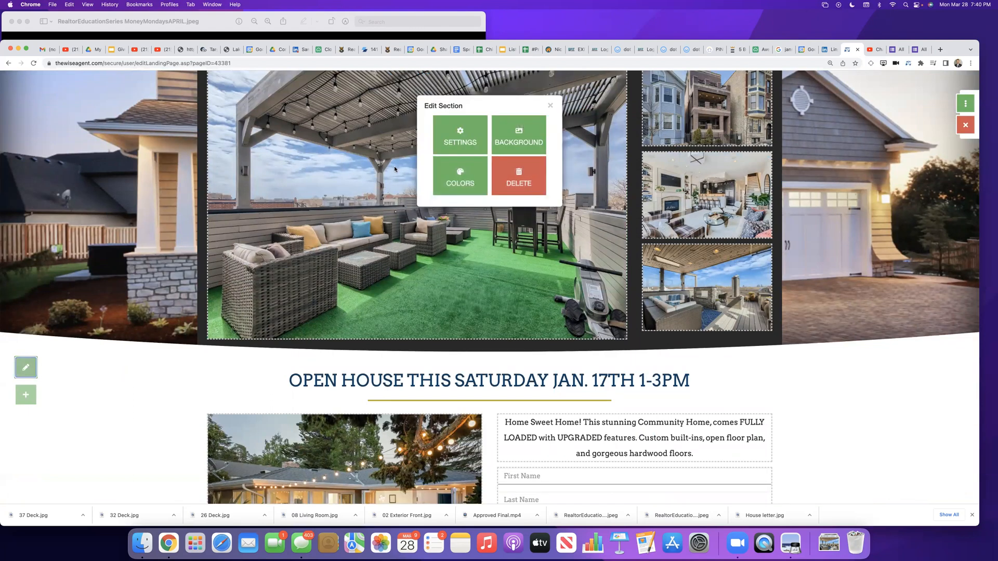
pyautogui.click(518, 136)
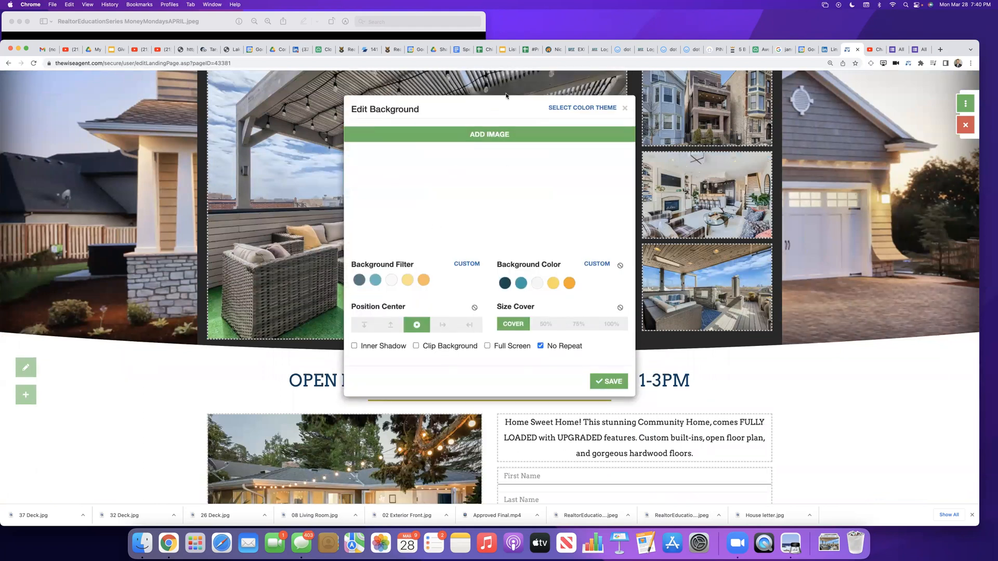
pyautogui.click(472, 136)
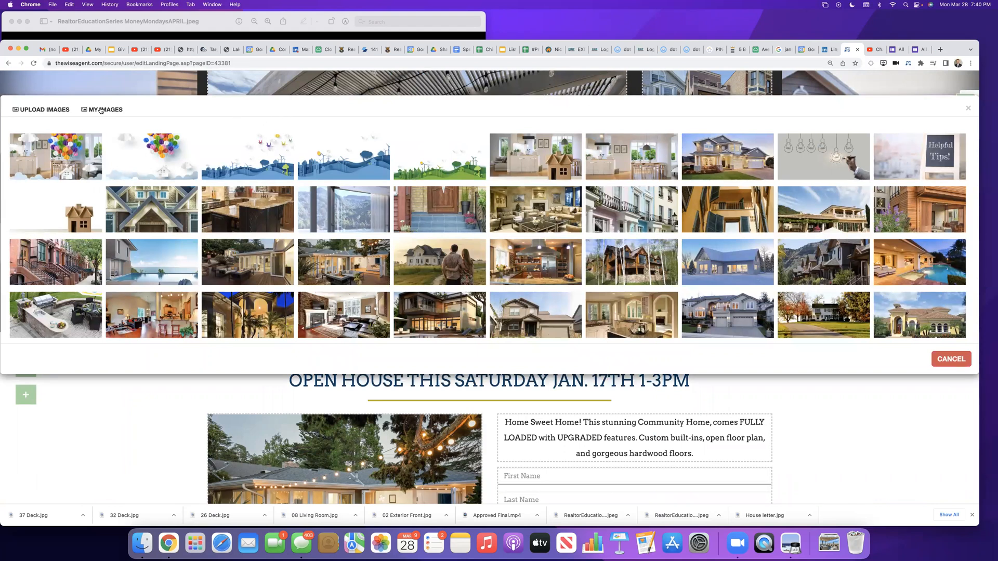
pyautogui.click(51, 110)
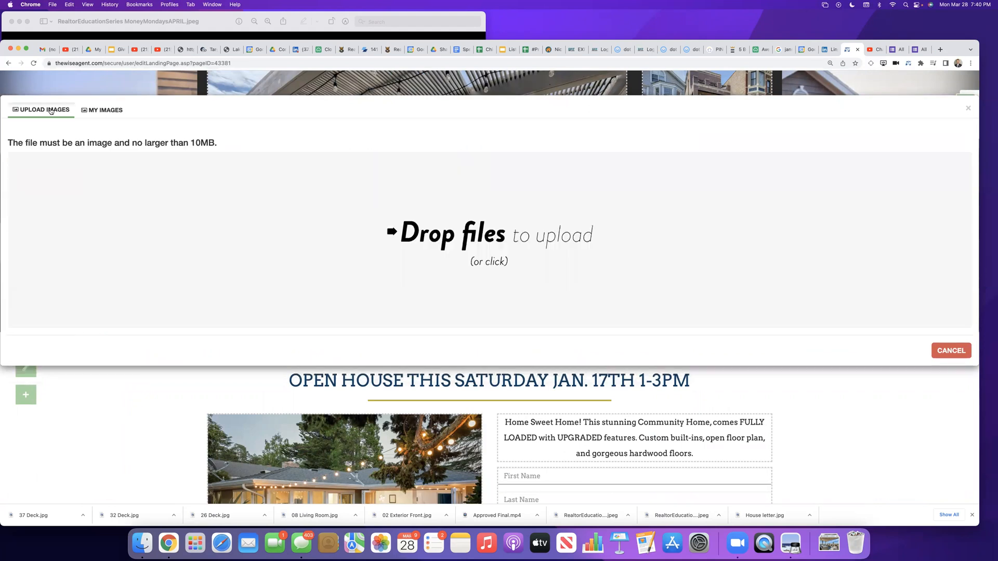
# Step: Upload 32 Deck.jpg from Downloads, choose it as the registration section's background image, and save the background
pyautogui.click(499, 240)
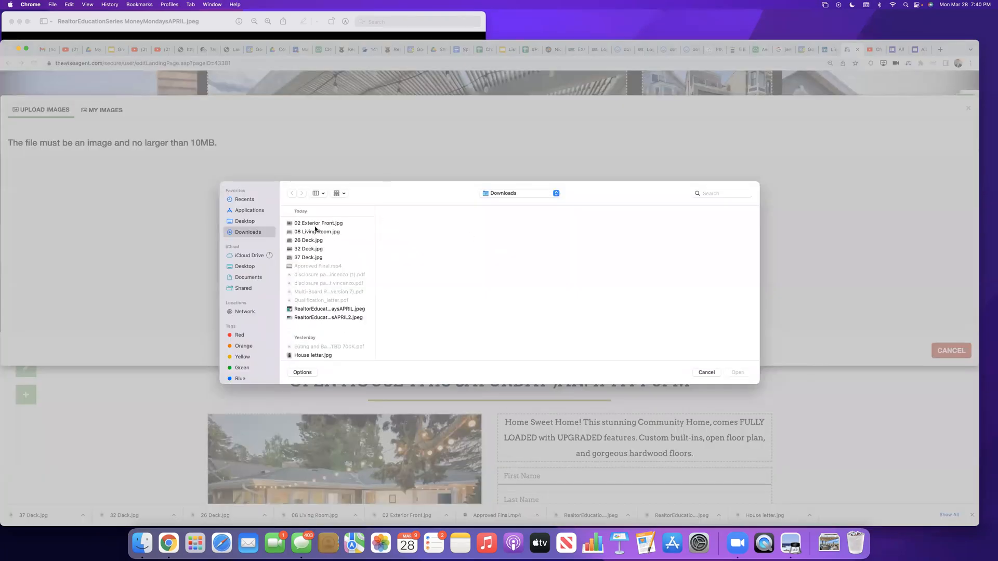
pyautogui.click(313, 232)
pyautogui.click(310, 241)
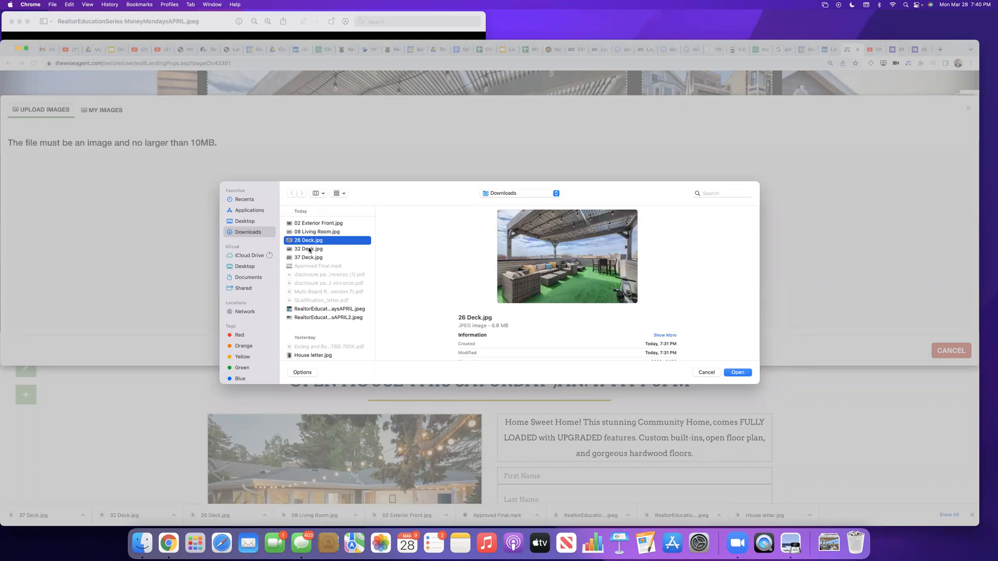
pyautogui.click(309, 252)
pyautogui.click(308, 258)
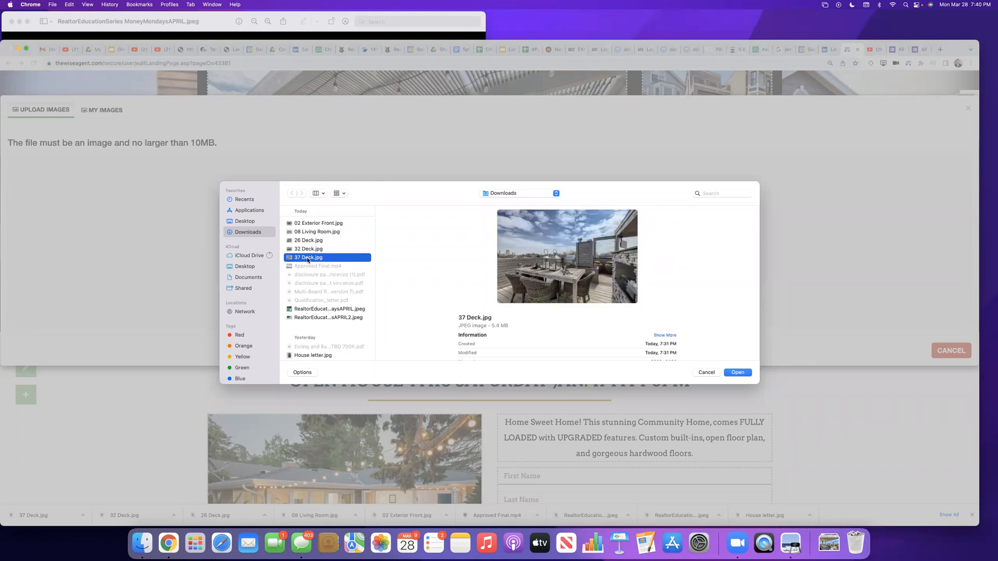
pyautogui.click(309, 250)
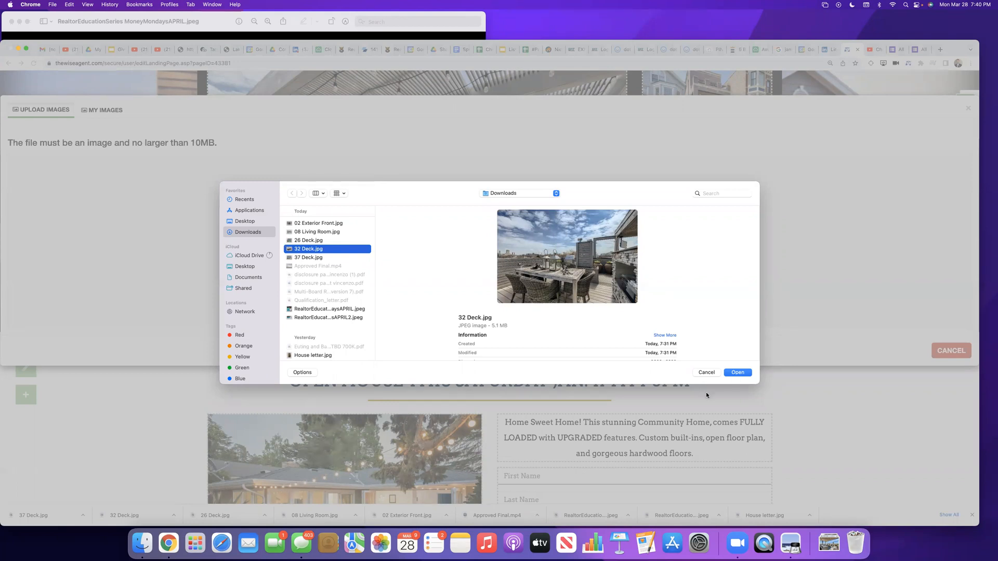
pyautogui.click(738, 373)
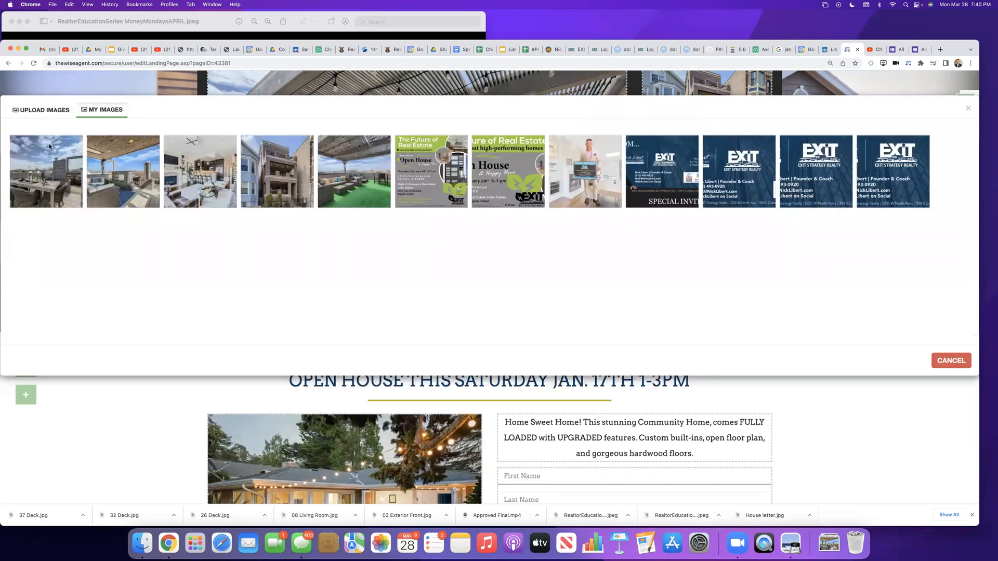
pyautogui.click(47, 160)
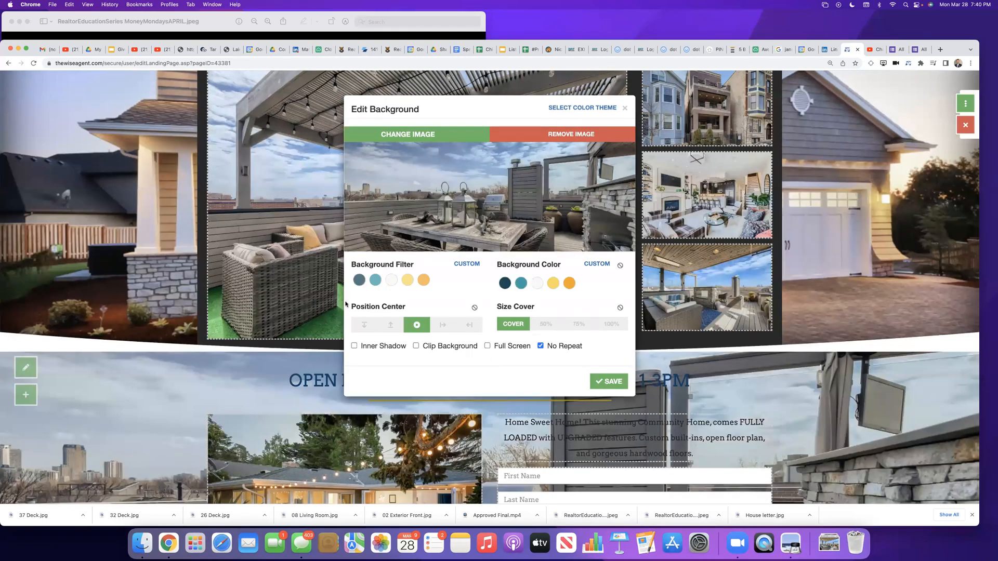
pyautogui.click(608, 381)
# Step: Add a video element to the registration section, below the property photo and its address caption
pyautogui.scroll(5, 194, 389)
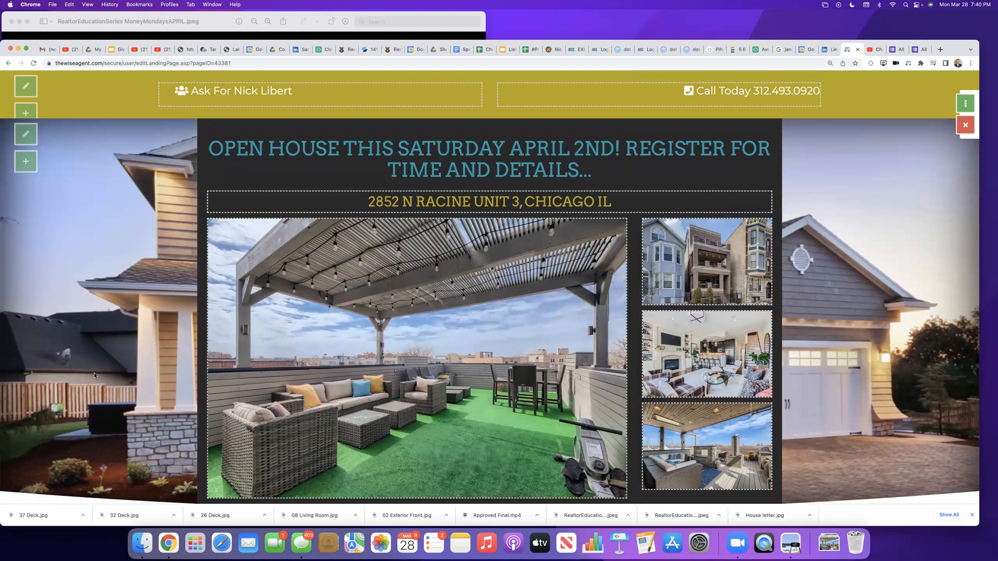
pyautogui.scroll(-10, 93, 373)
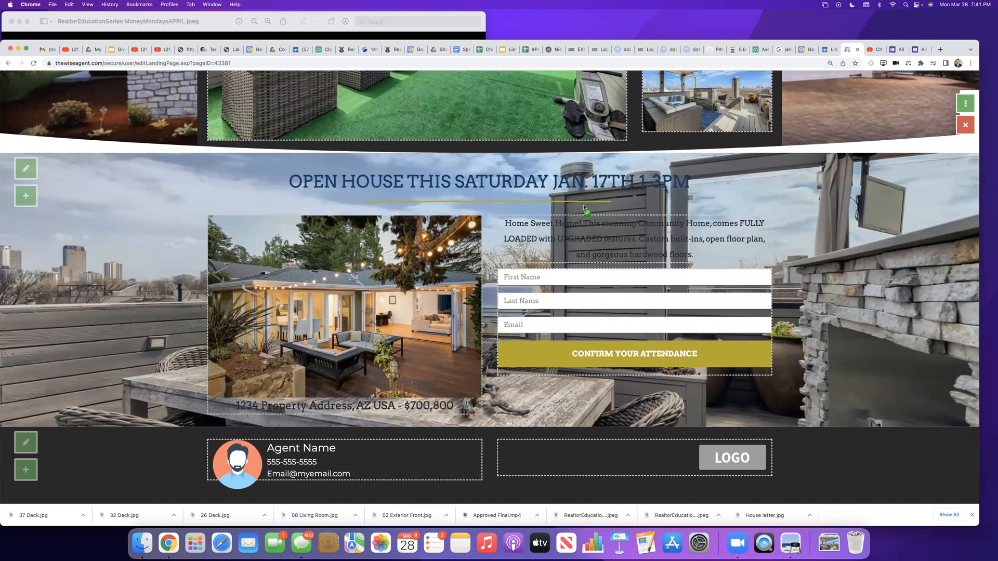
pyautogui.moveTo(365, 368)
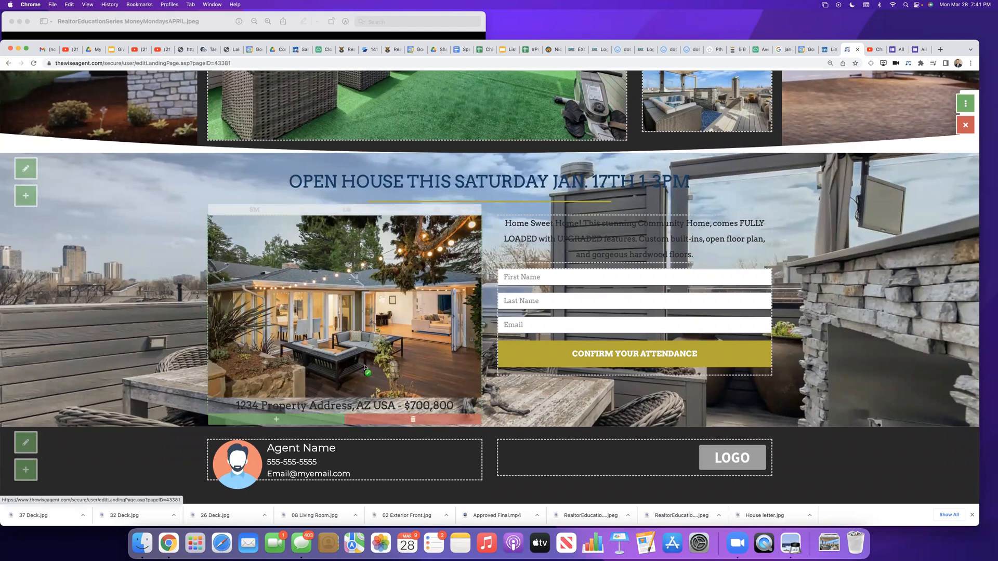
pyautogui.scroll(10, 365, 368)
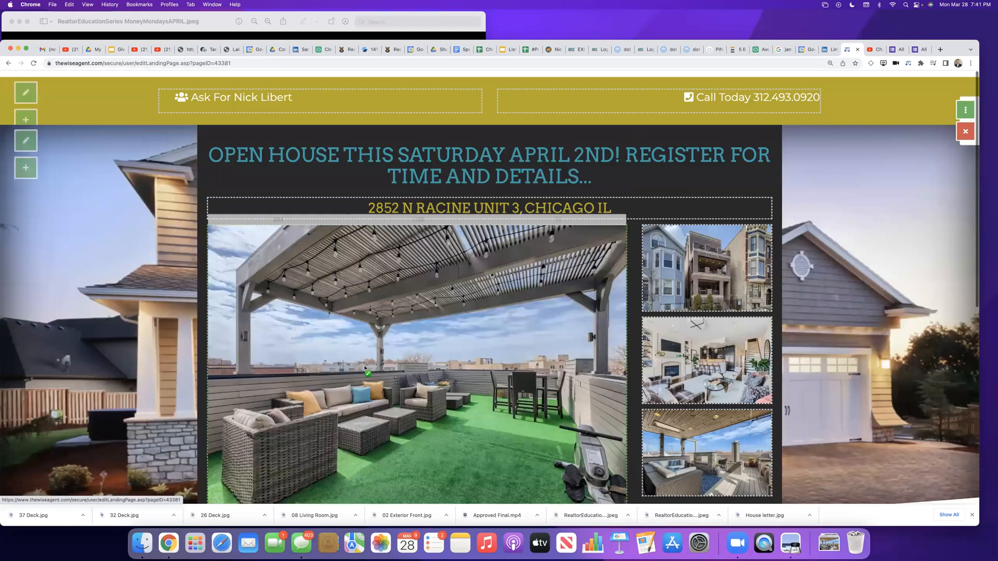
pyautogui.scroll(-10, 313, 395)
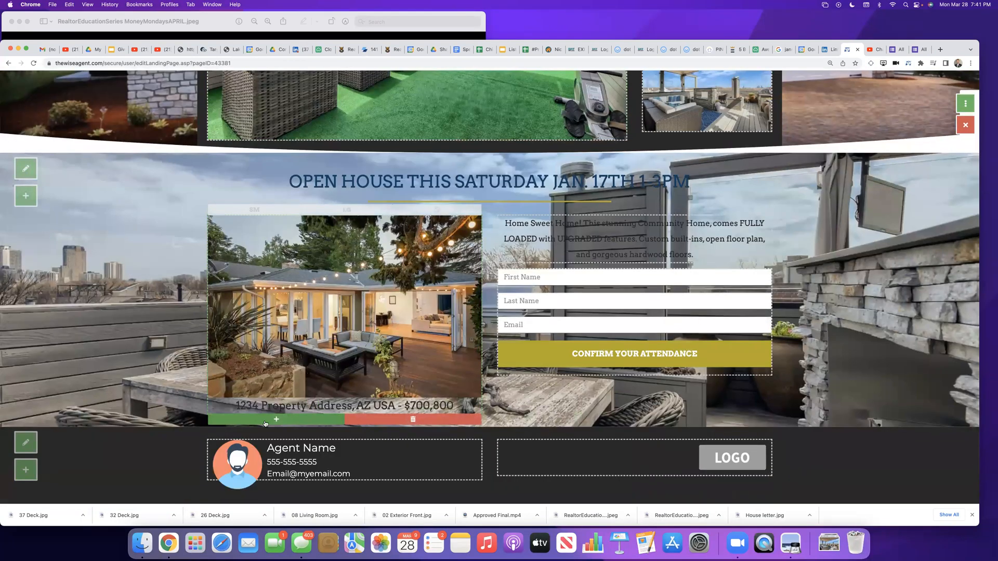
pyautogui.click(265, 421)
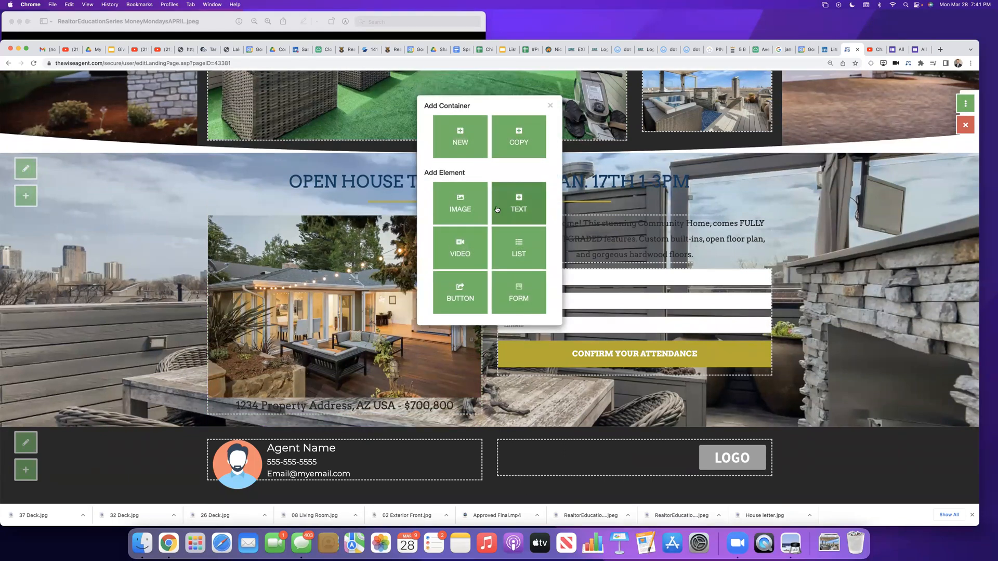
pyautogui.click(451, 254)
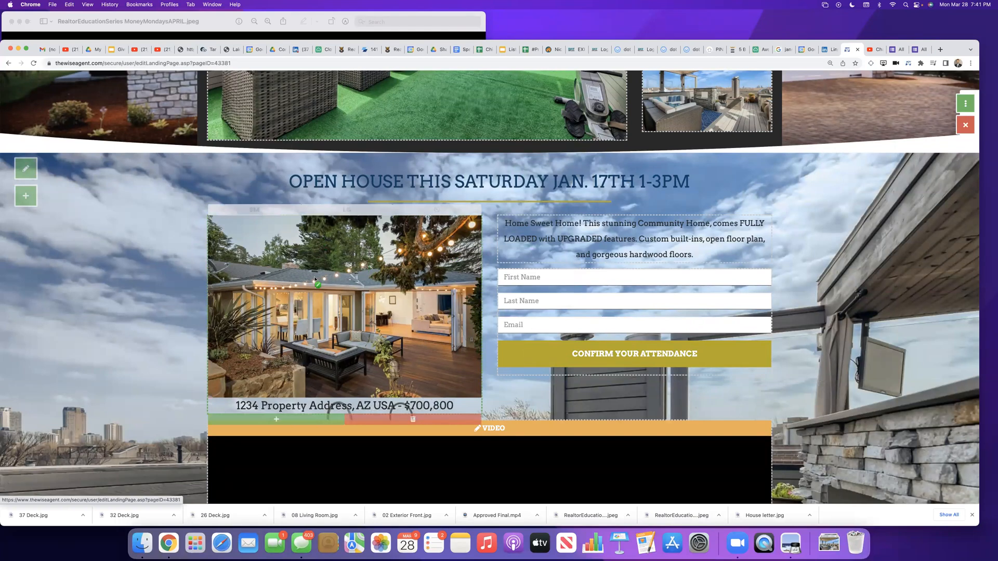
pyautogui.scroll(-4, 372, 400)
pyautogui.scroll(-3, 373, 400)
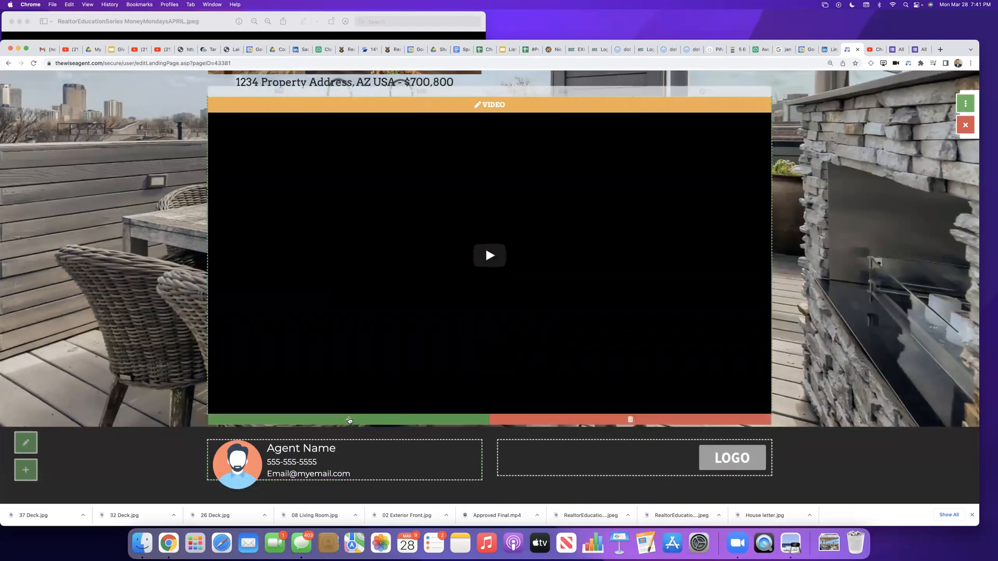
pyautogui.click(349, 421)
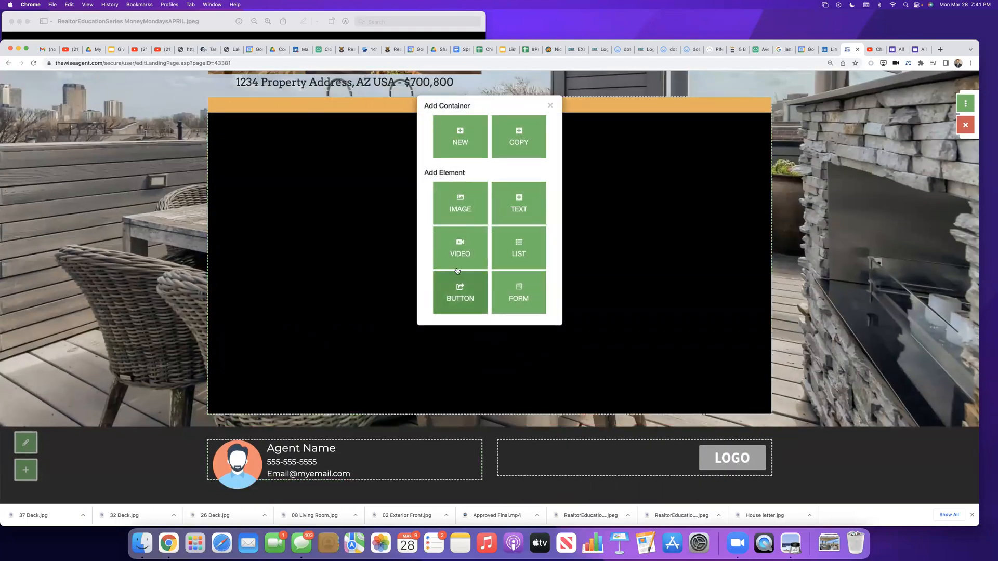
pyautogui.click(320, 229)
pyautogui.scroll(1, 409, 237)
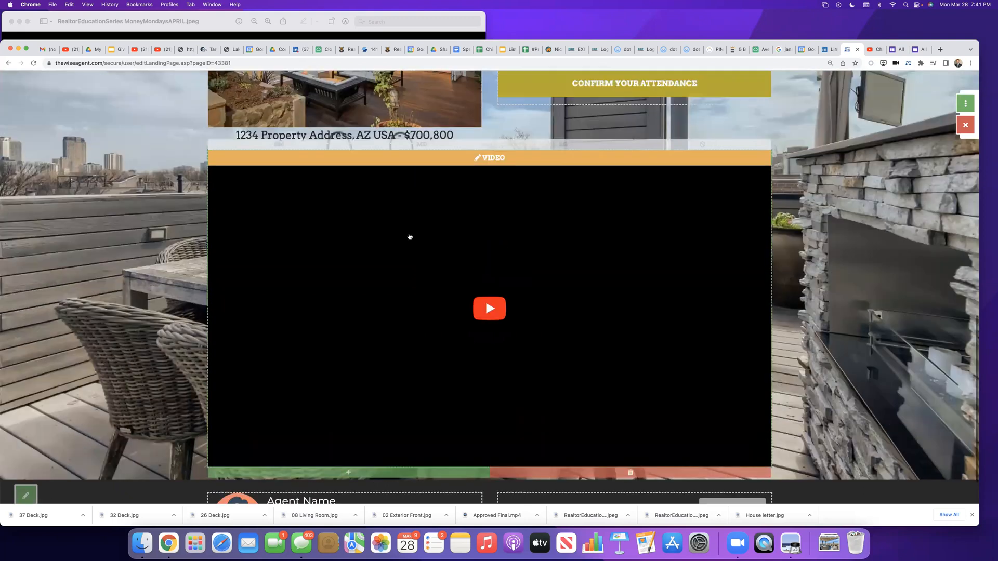
# Step: Open the new video element for editing, and copy the listing video's link from YouTube Studio
pyautogui.scroll(1, 410, 237)
pyautogui.click(494, 231)
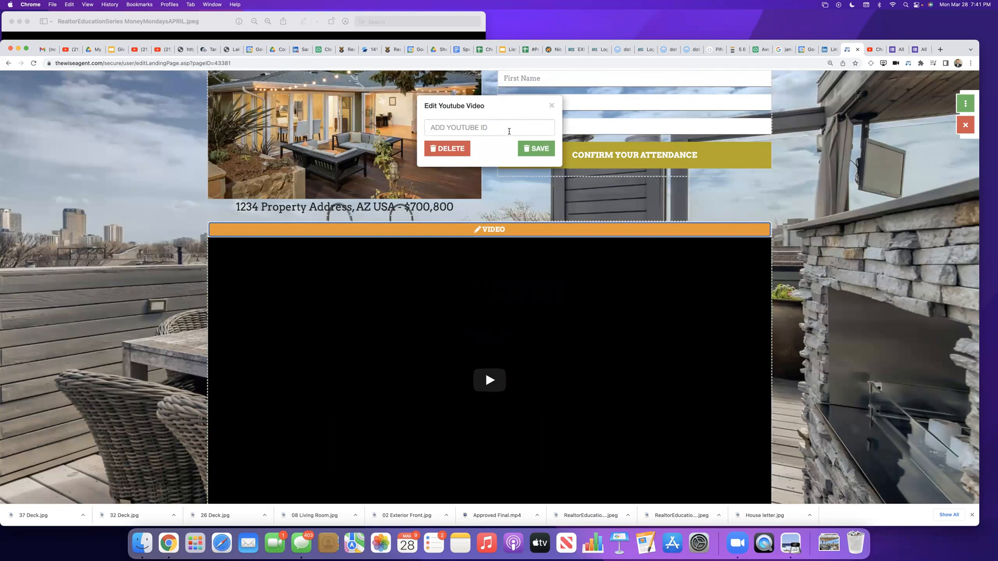
pyautogui.click(510, 132)
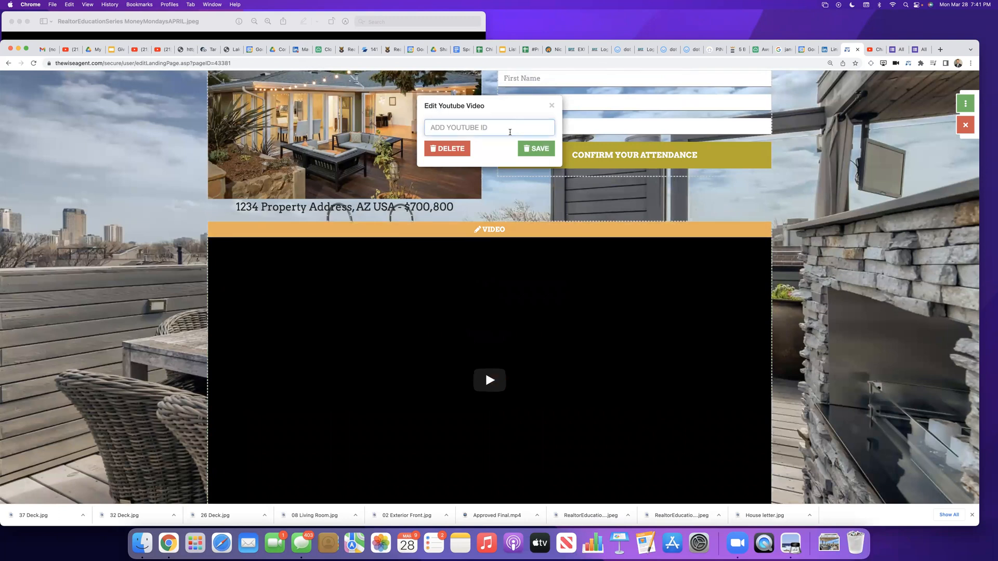
pyautogui.click(869, 49)
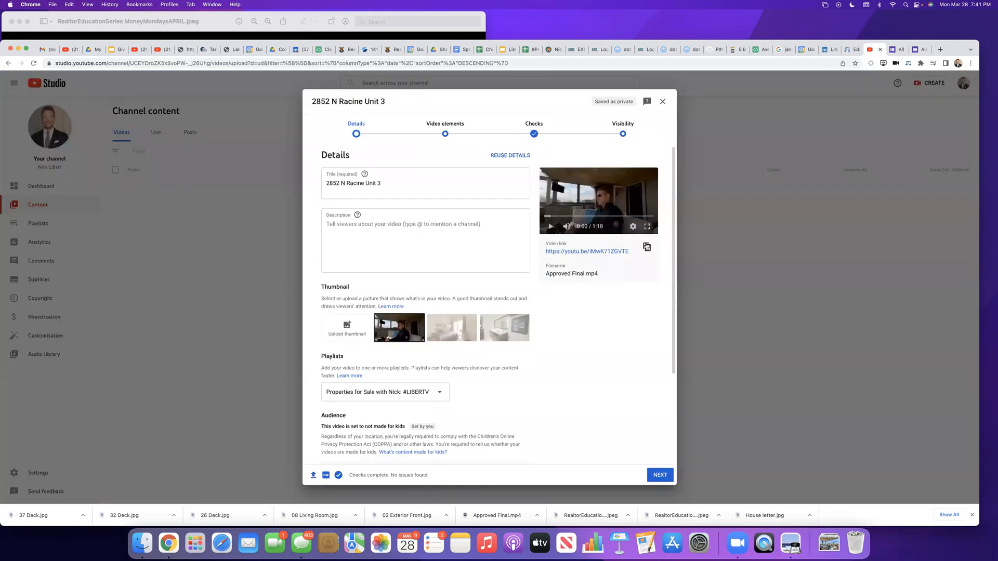
pyautogui.click(646, 248)
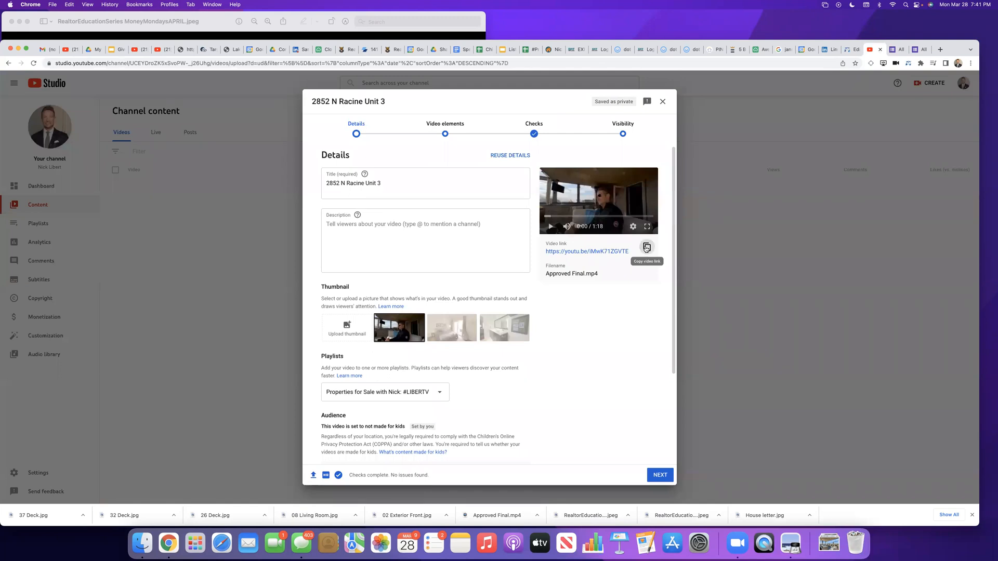
# Step: Go through the remaining upload stages for the listing video in YouTube Studio, publish it, and close the confirmation
pyautogui.click(660, 476)
pyautogui.click(660, 476)
pyautogui.click(659, 476)
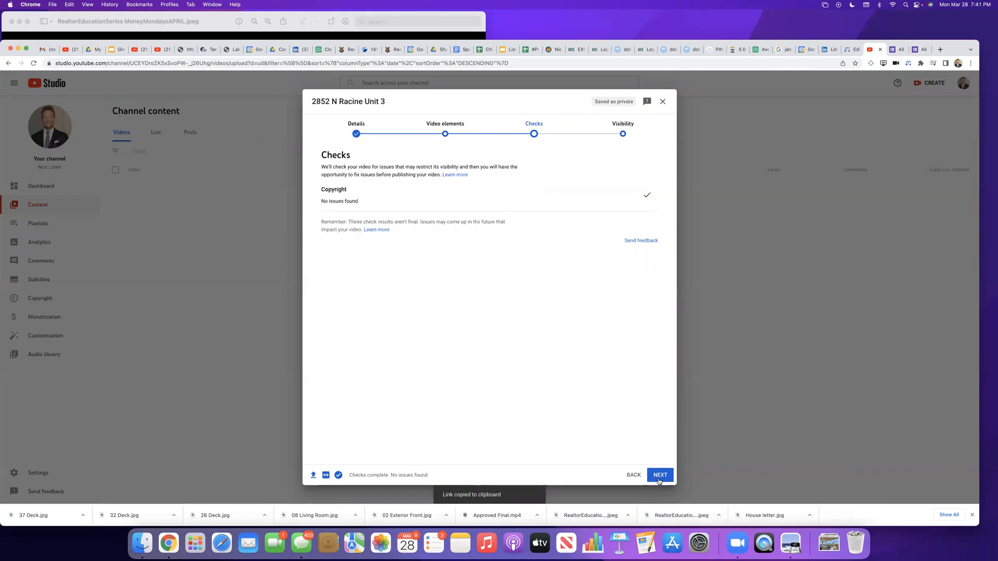
pyautogui.click(659, 475)
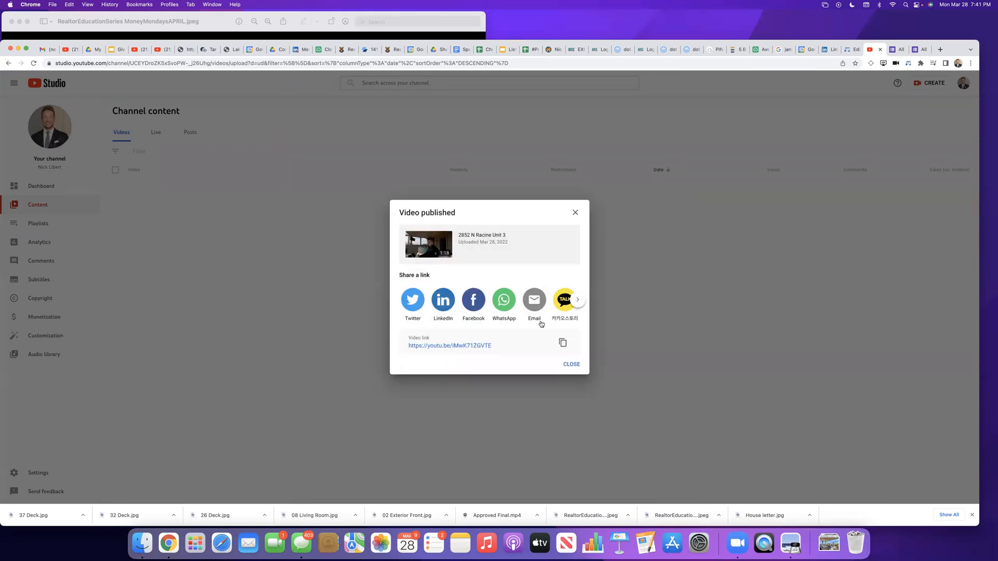
pyautogui.click(572, 364)
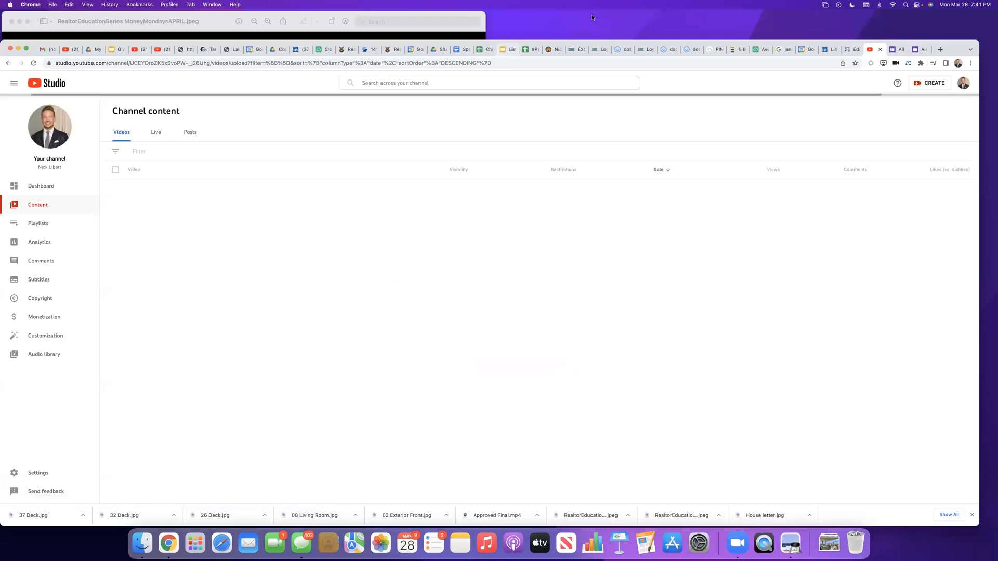
# Step: Back in the Wise Agent landing page editor, paste the copied link into the video element, enable Auto Play, and save
pyautogui.click(849, 52)
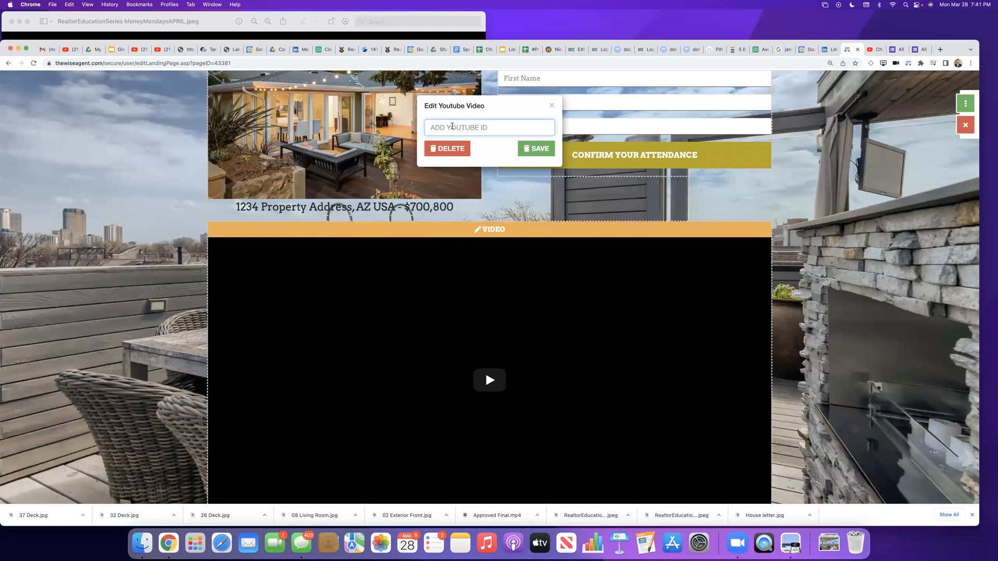
pyautogui.press('super+v')
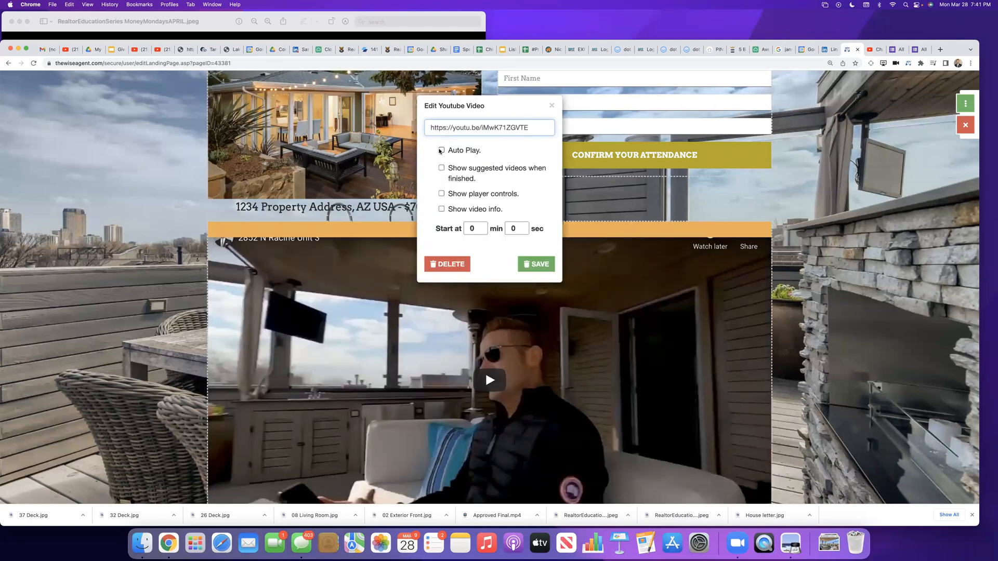
pyautogui.click(441, 151)
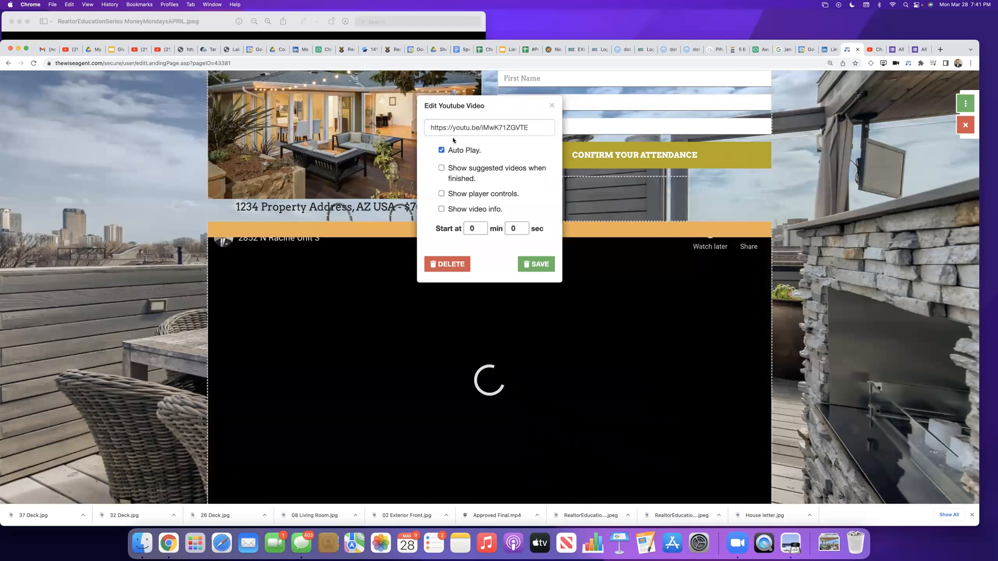
pyautogui.click(543, 264)
pyautogui.scroll(-3, 545, 332)
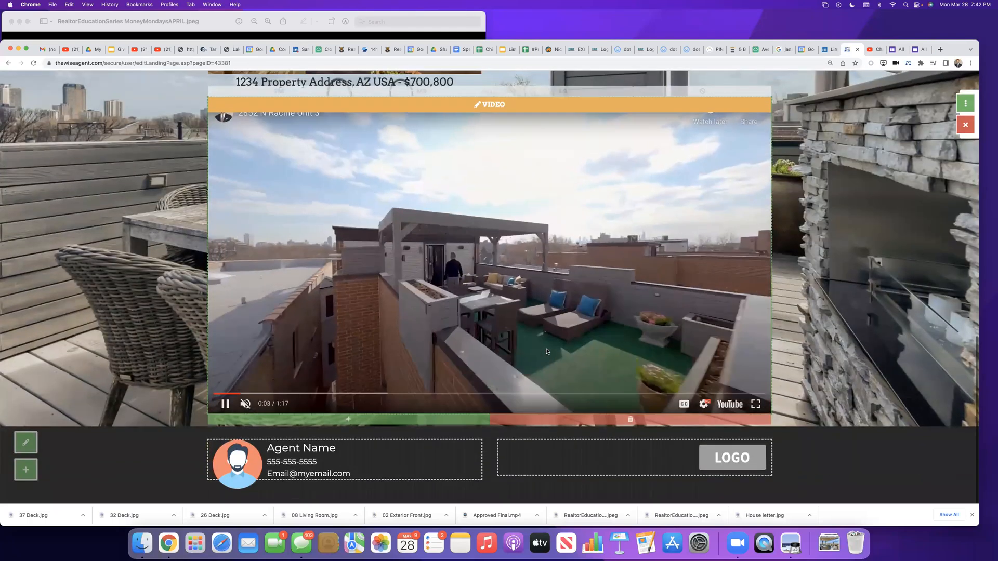
pyautogui.scroll(5, 546, 351)
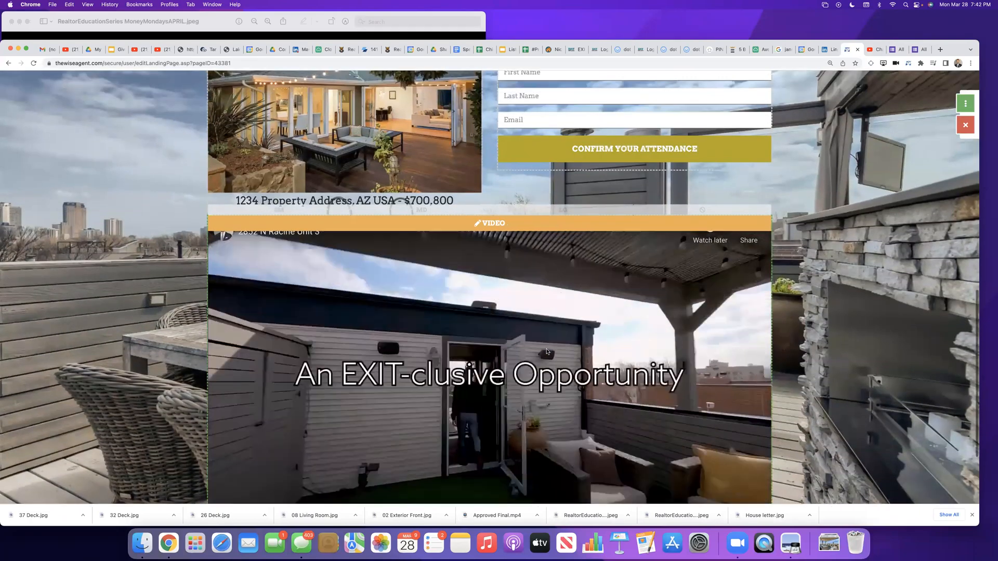
# Step: Review the landing page from the header down to the footer, checking the photos, registration form and playing video
pyautogui.scroll(8, 546, 351)
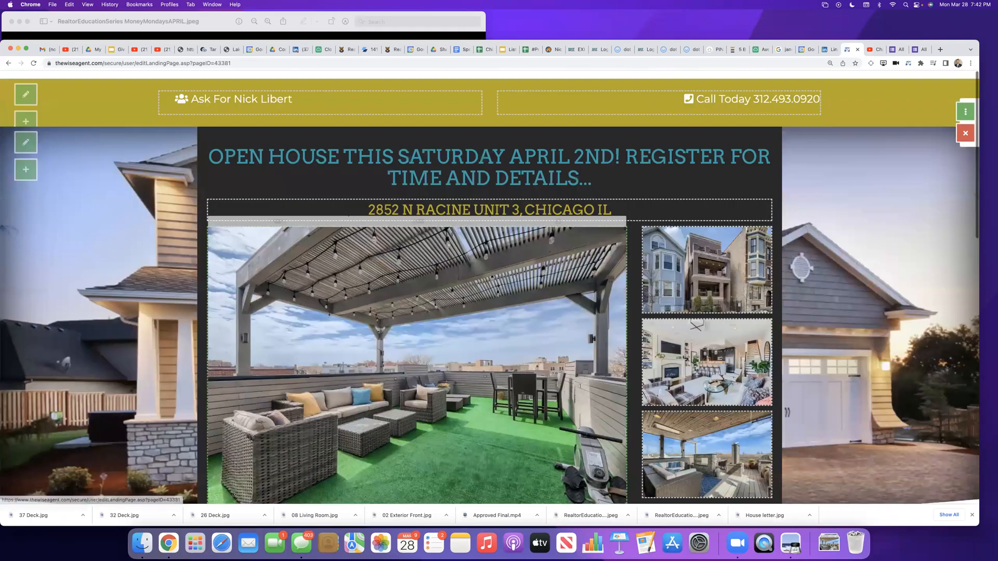
pyautogui.scroll(-4, 546, 351)
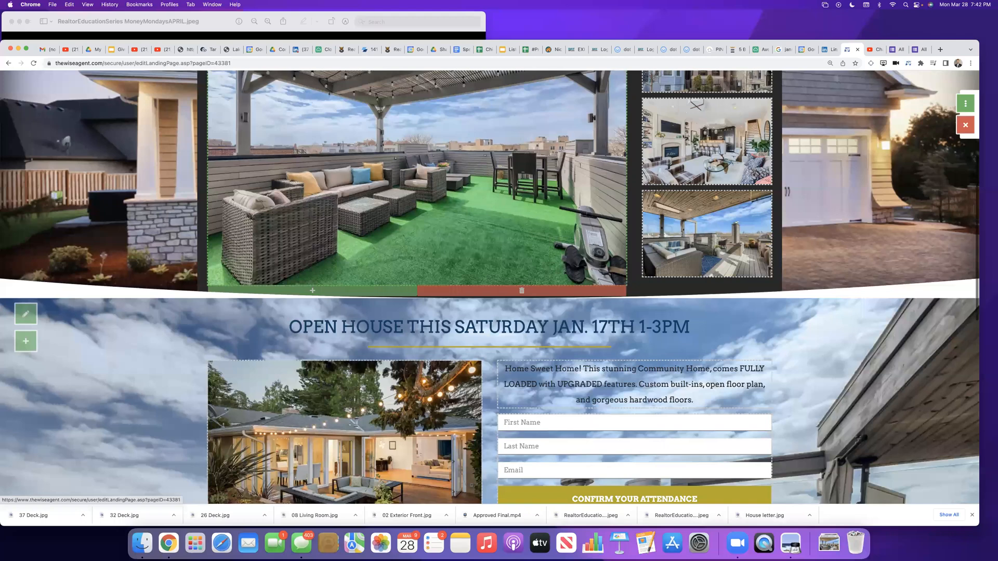
pyautogui.scroll(-6, 509, 349)
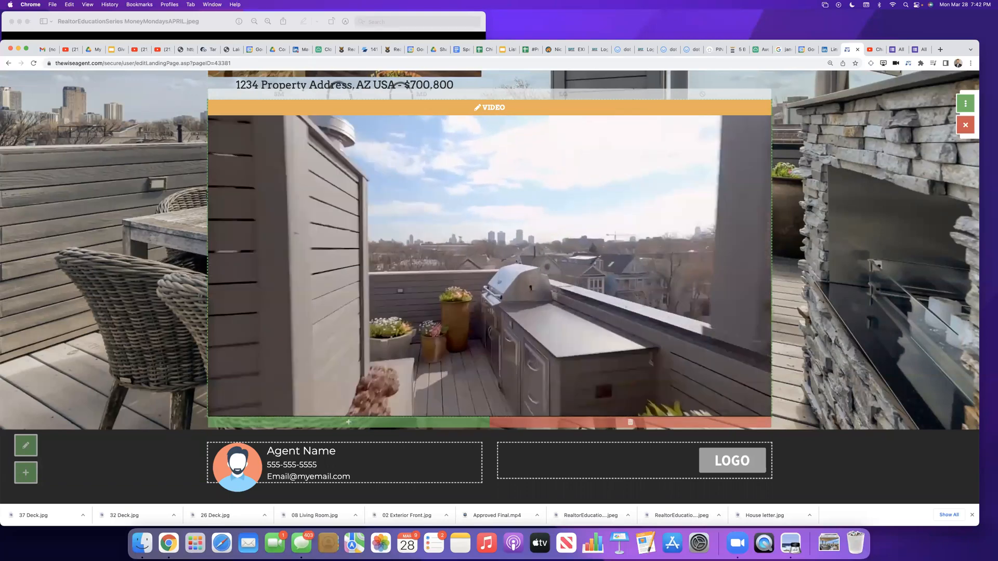
pyautogui.scroll(15, 663, 375)
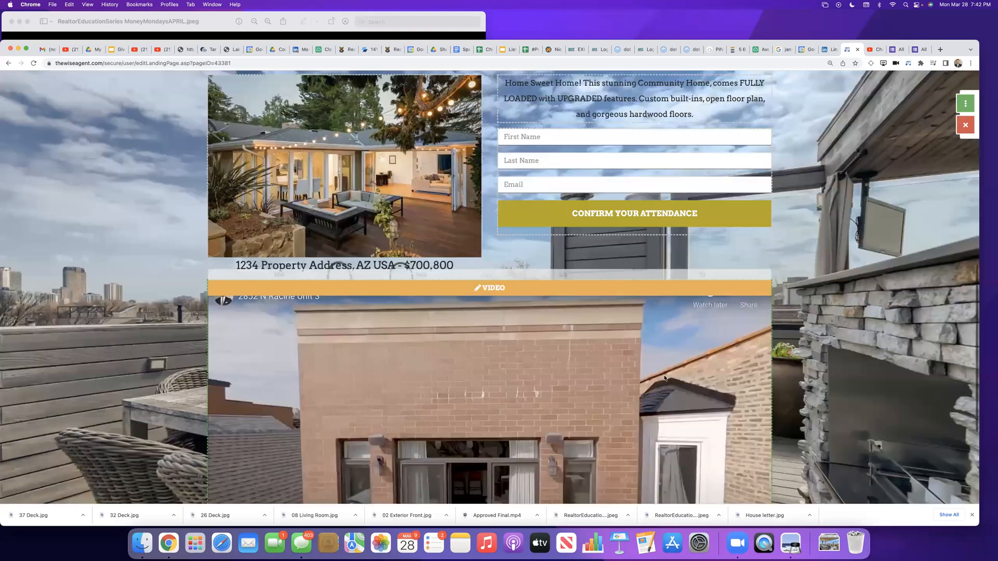
pyautogui.scroll(-4, 665, 380)
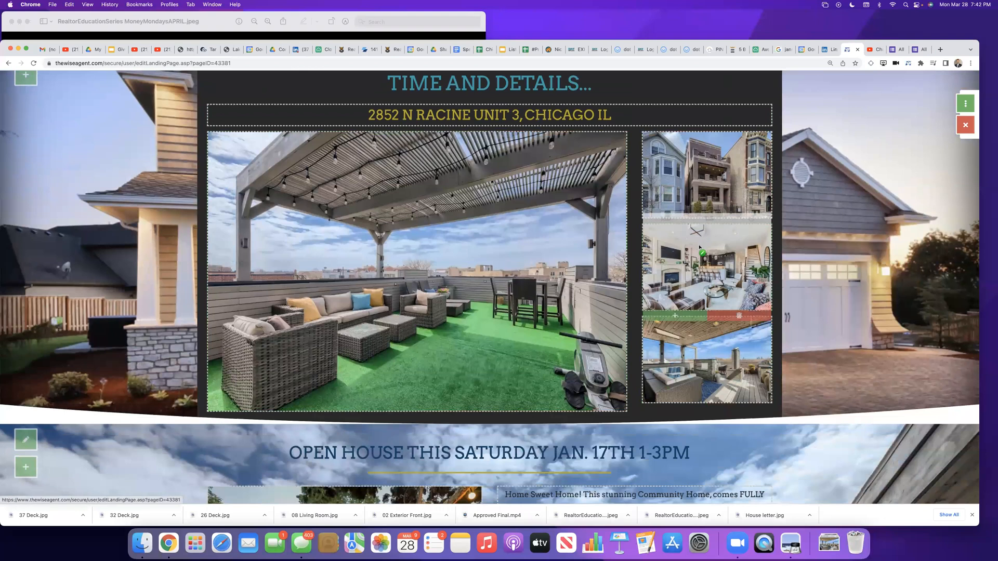
pyautogui.scroll(2, 555, 255)
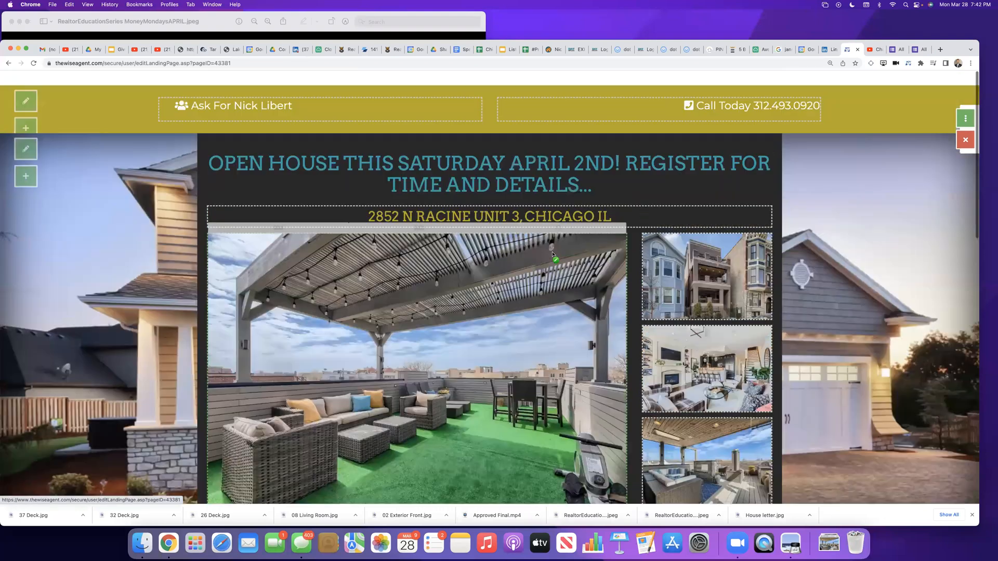
pyautogui.scroll(-6, 483, 284)
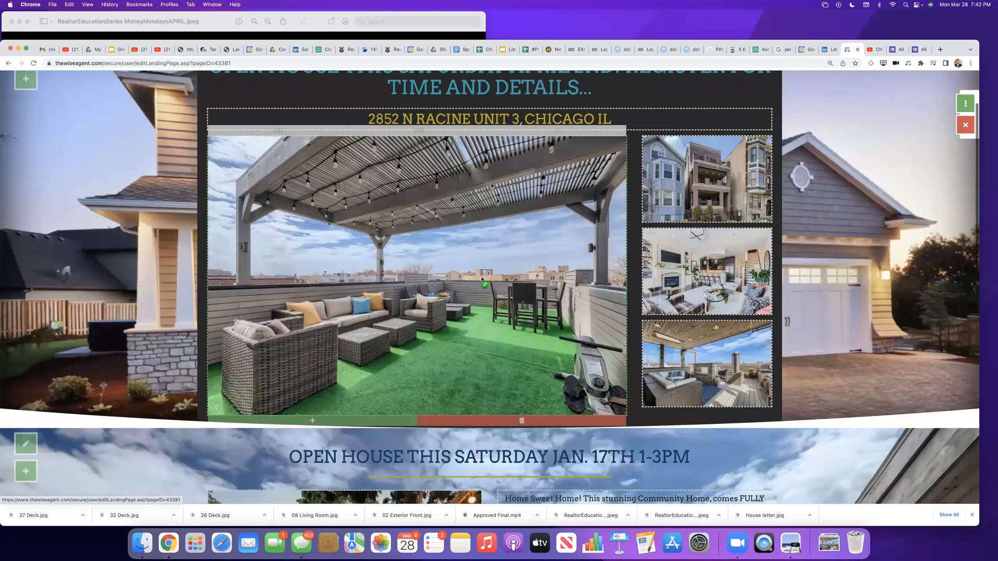
# Step: Delete the container holding the listing video from the registration section
pyautogui.scroll(-8, 492, 375)
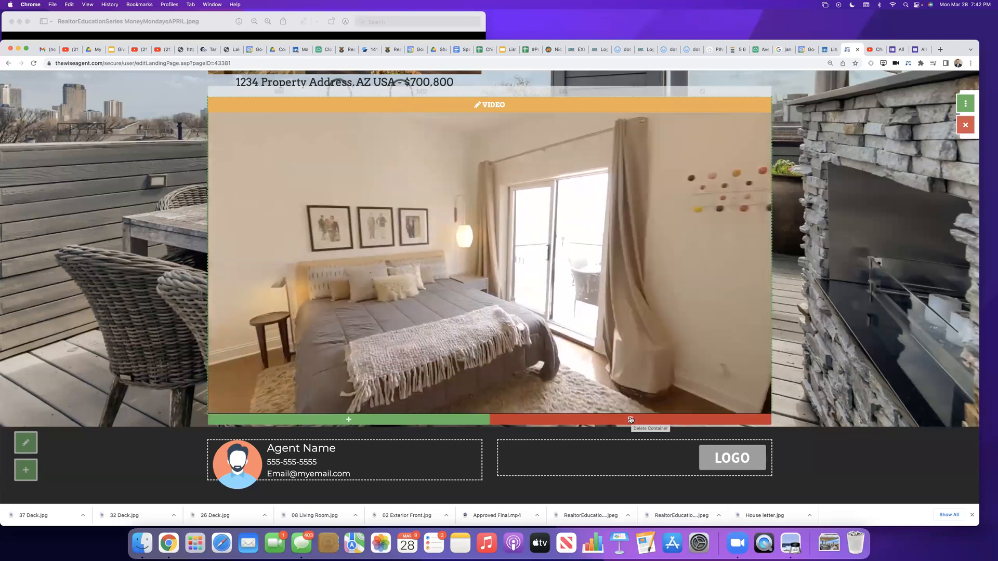
pyautogui.click(631, 419)
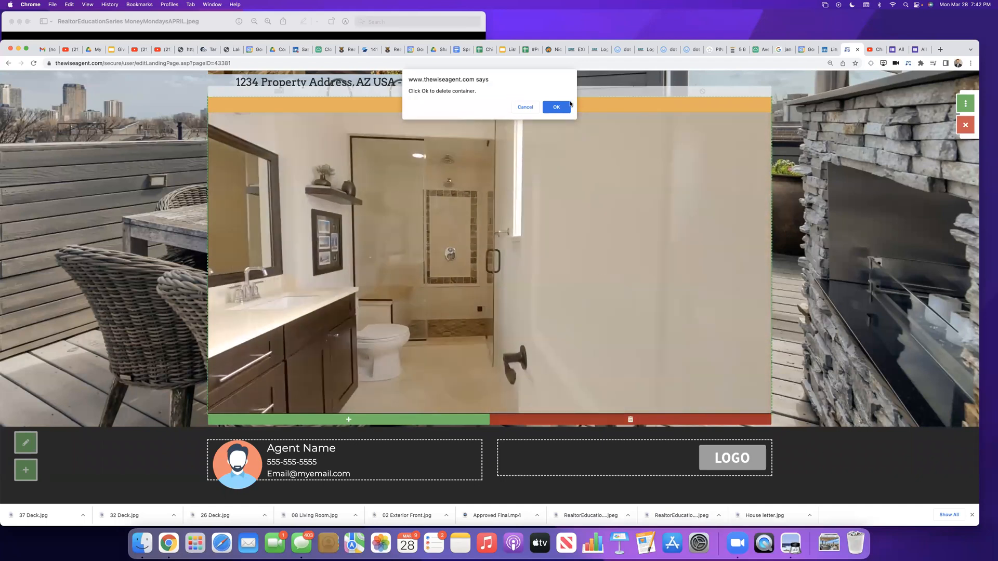
pyautogui.click(555, 107)
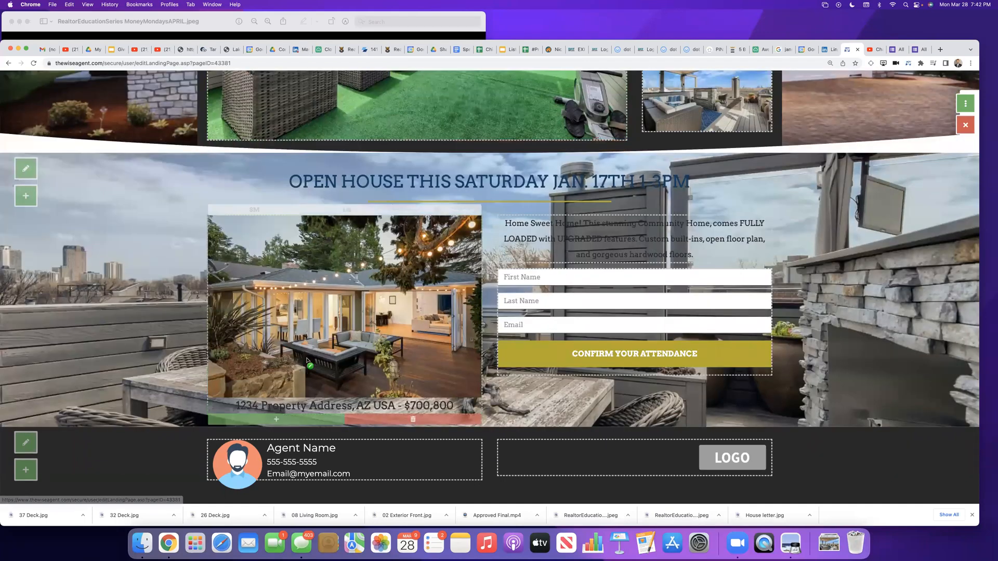
# Step: Check the section settings of the upper section that holds the property photos, and save them
pyautogui.scroll(5, 307, 364)
pyautogui.scroll(2, 306, 364)
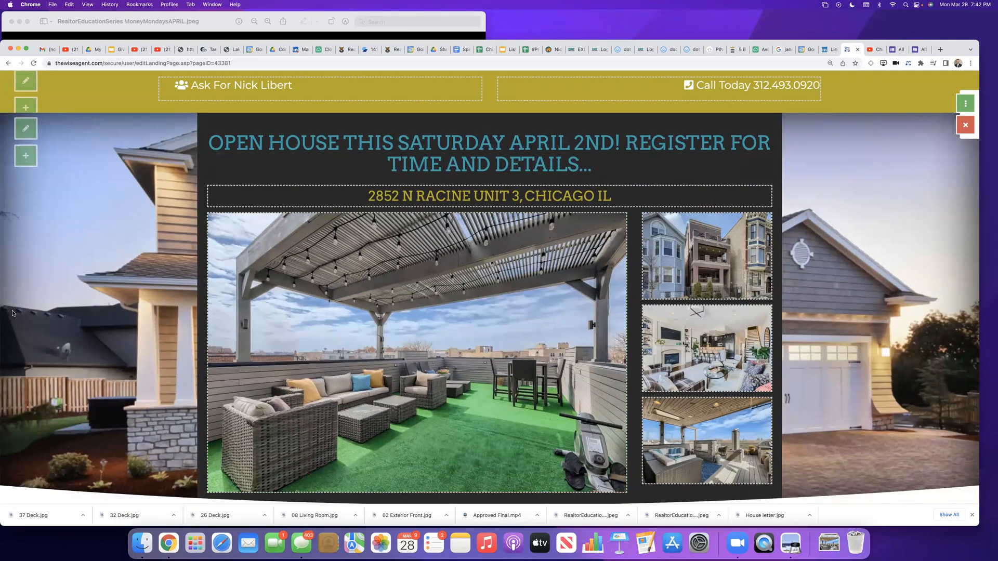
pyautogui.scroll(1, 21, 85)
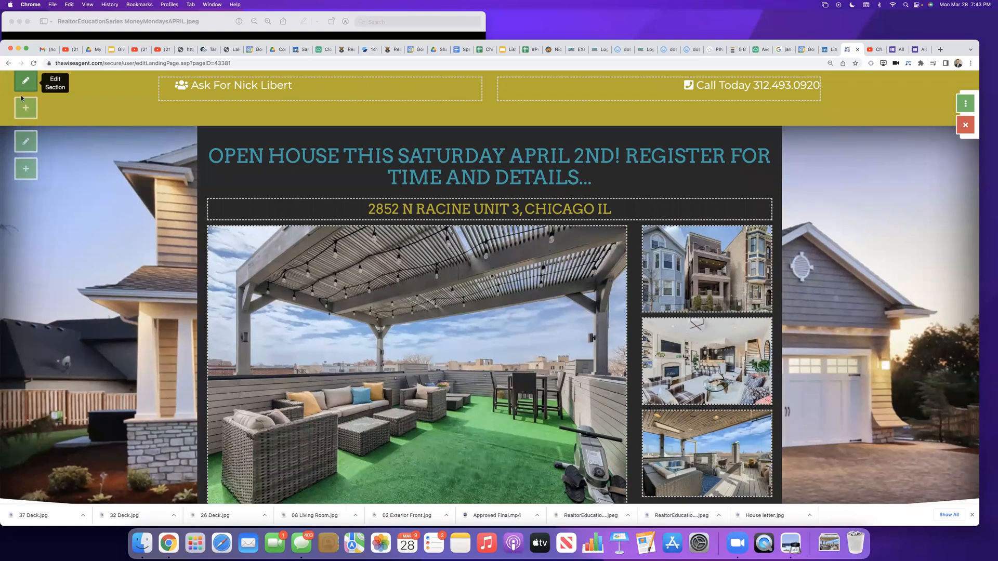
pyautogui.scroll(-1, 23, 140)
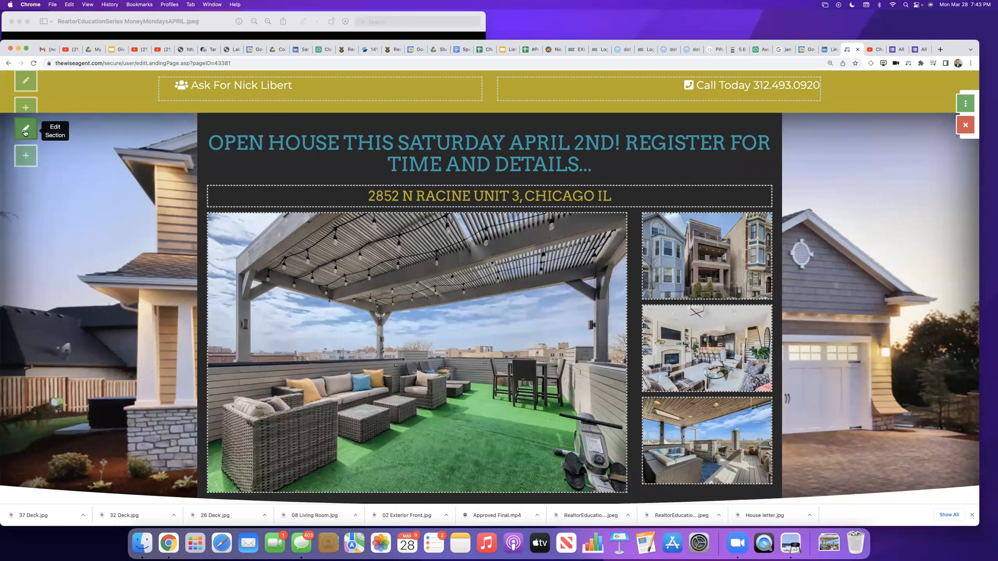
pyautogui.click(24, 131)
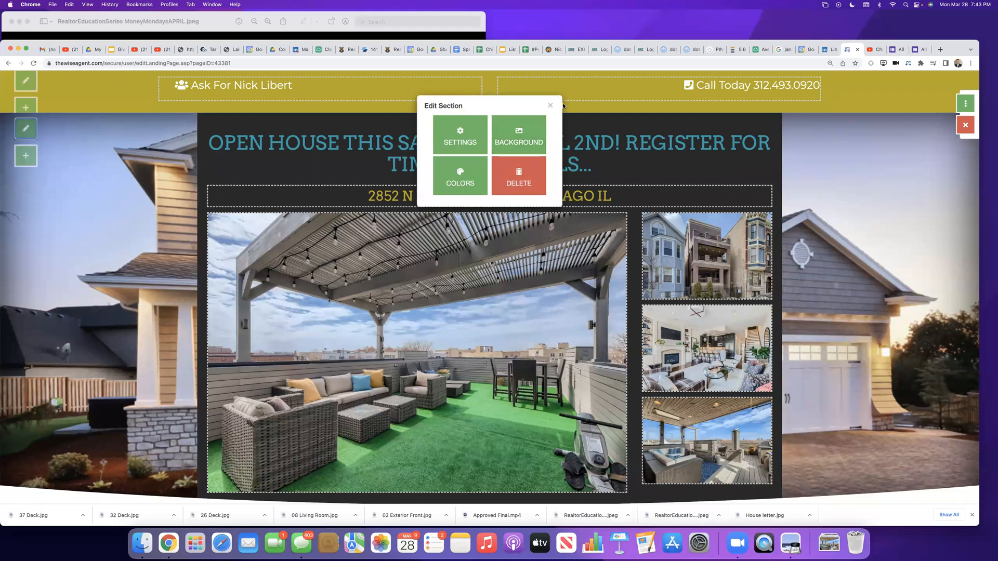
pyautogui.click(462, 138)
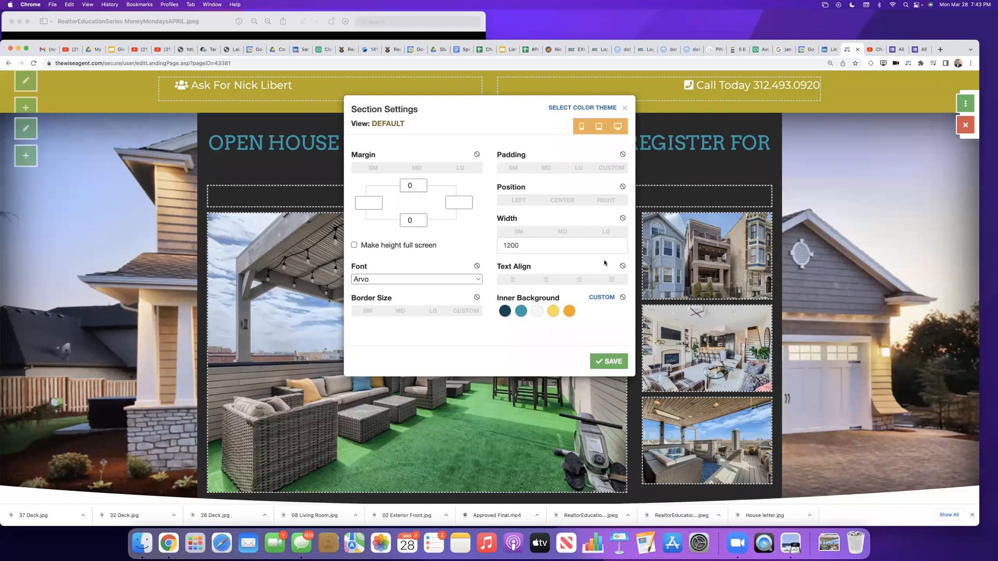
pyautogui.click(608, 362)
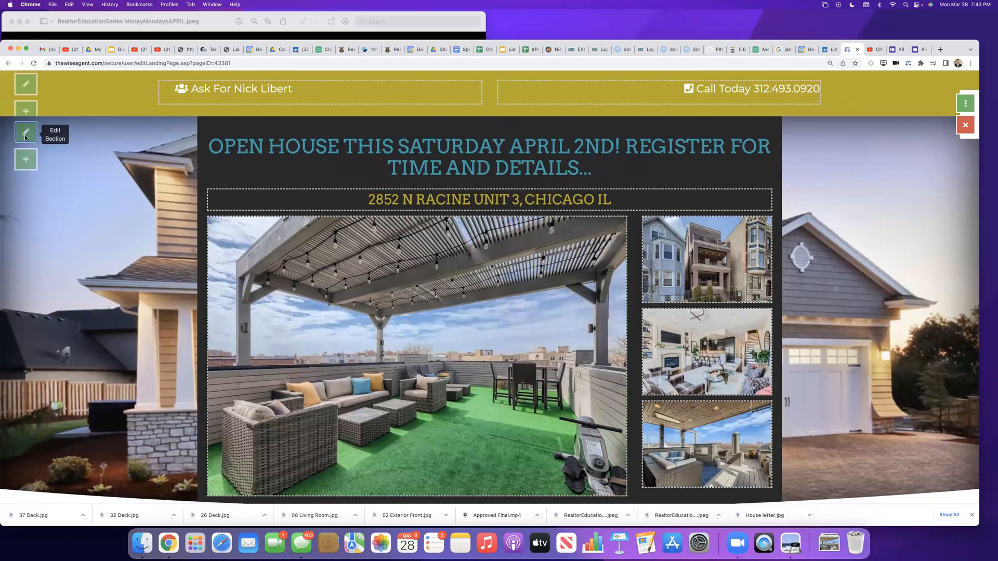
# Step: Replace the upper section's background image with the uploaded rooftop deck photo showing the wooden table, and save
pyautogui.click(25, 137)
pyautogui.click(542, 151)
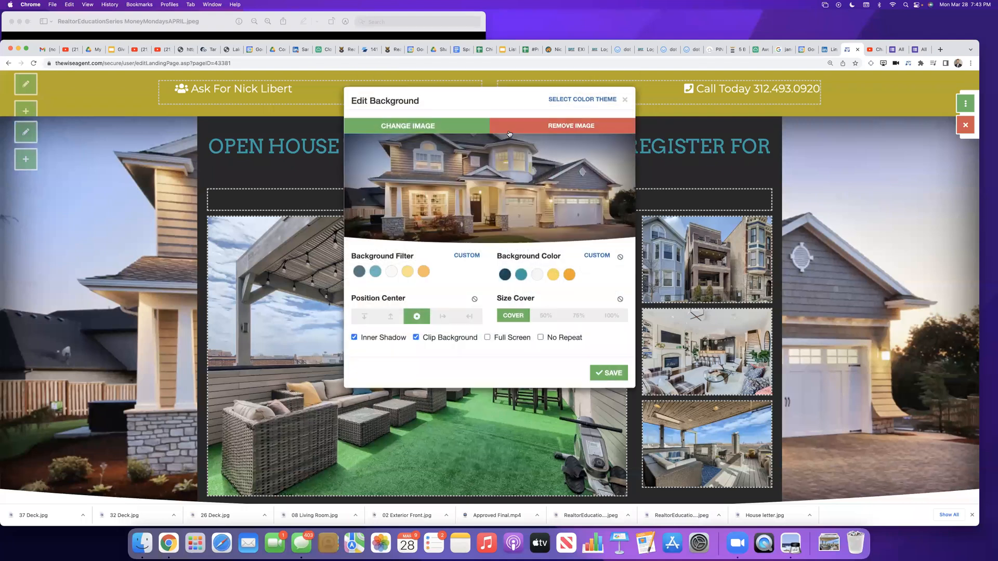
pyautogui.click(441, 137)
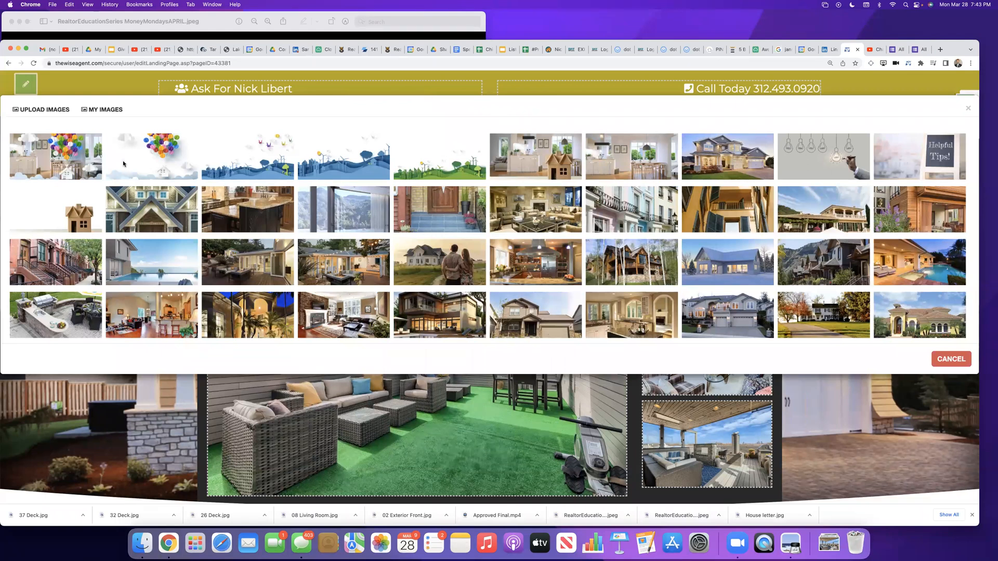
pyautogui.click(112, 109)
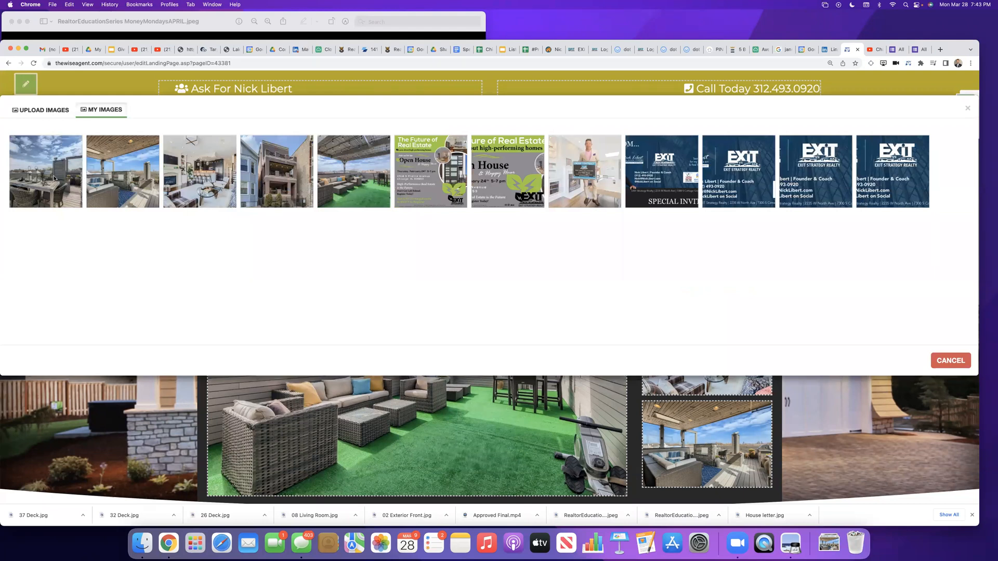
pyautogui.click(54, 178)
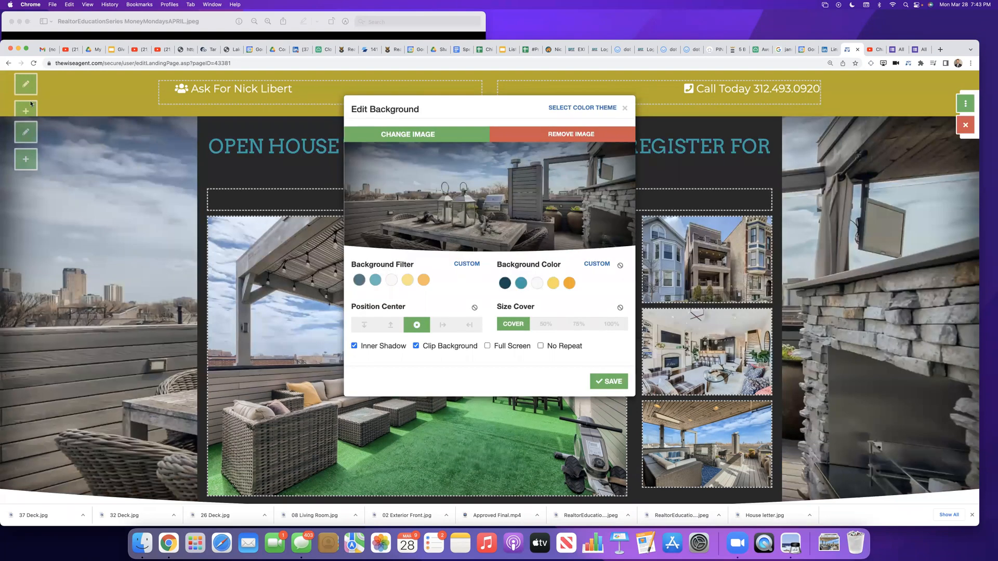
pyautogui.click(613, 387)
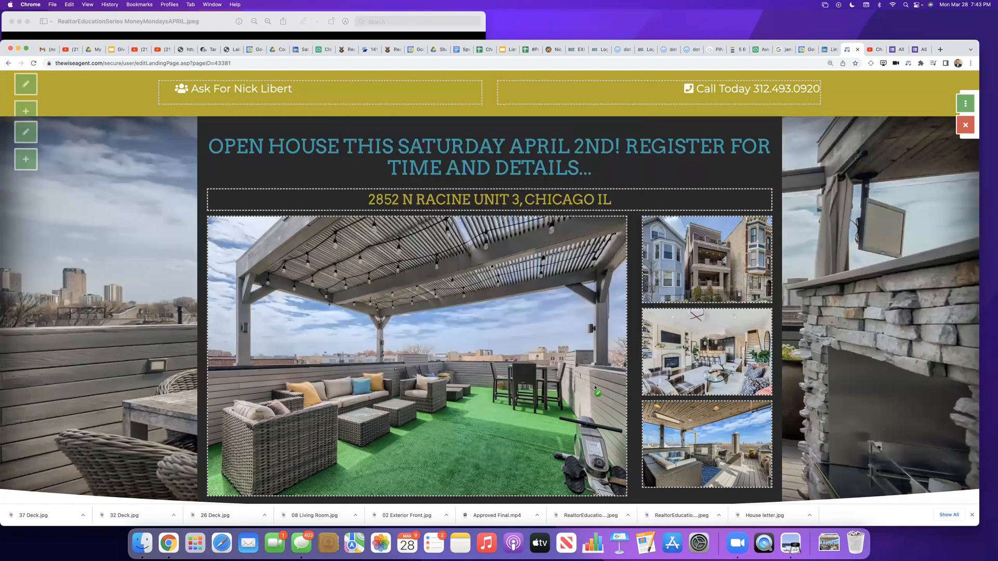
# Step: Inspect the edit options of the registration section's sample house photo and that section's own settings
pyautogui.scroll(-3, 72, 320)
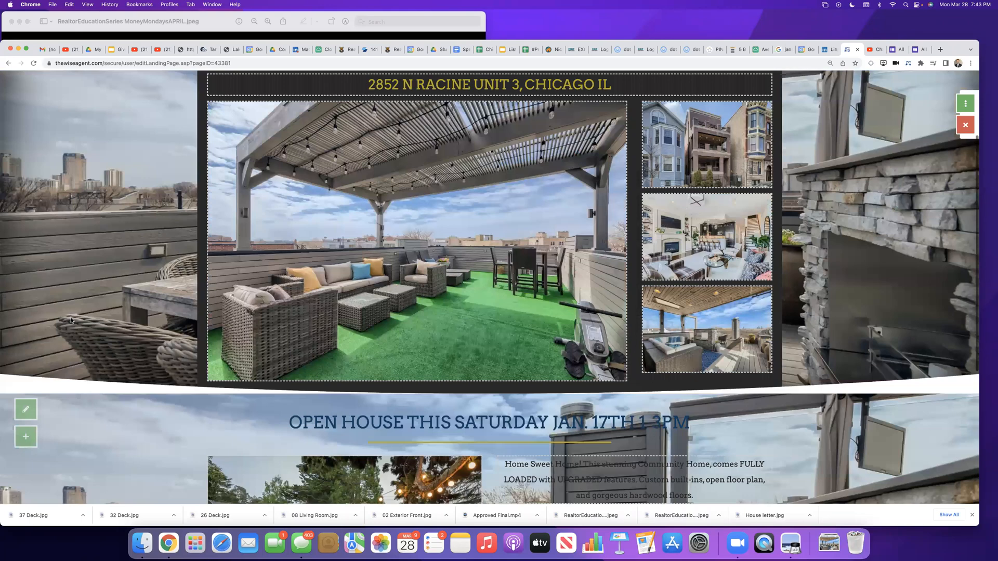
pyautogui.scroll(3, 72, 320)
pyautogui.scroll(-3, 72, 319)
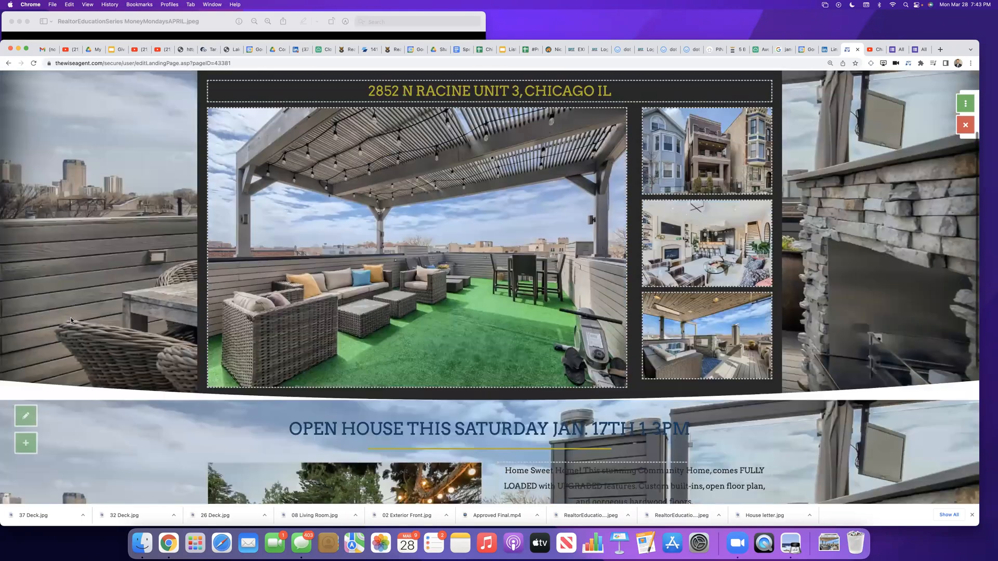
pyautogui.scroll(-5, 71, 320)
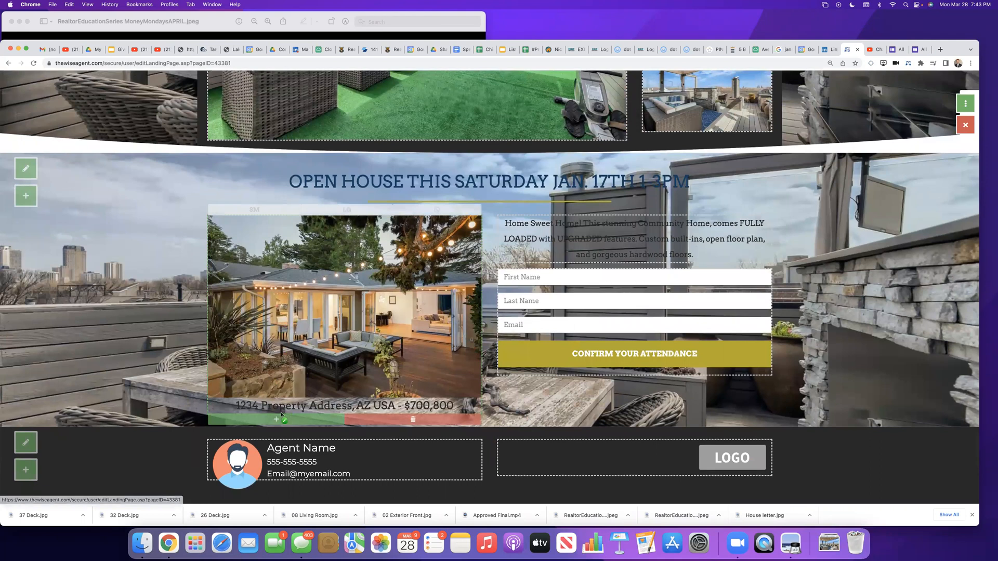
pyautogui.click(291, 307)
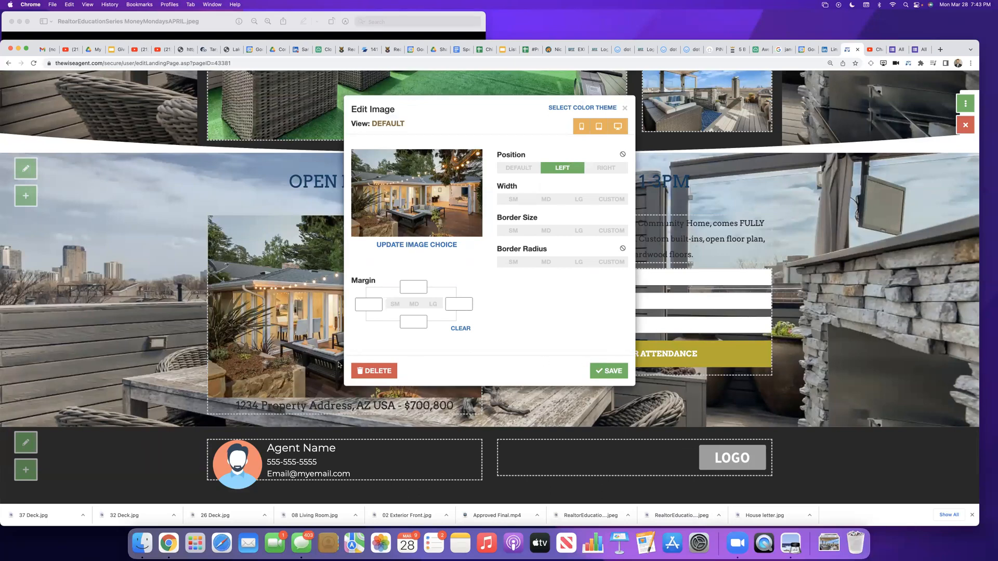
pyautogui.click(624, 108)
pyautogui.click(26, 167)
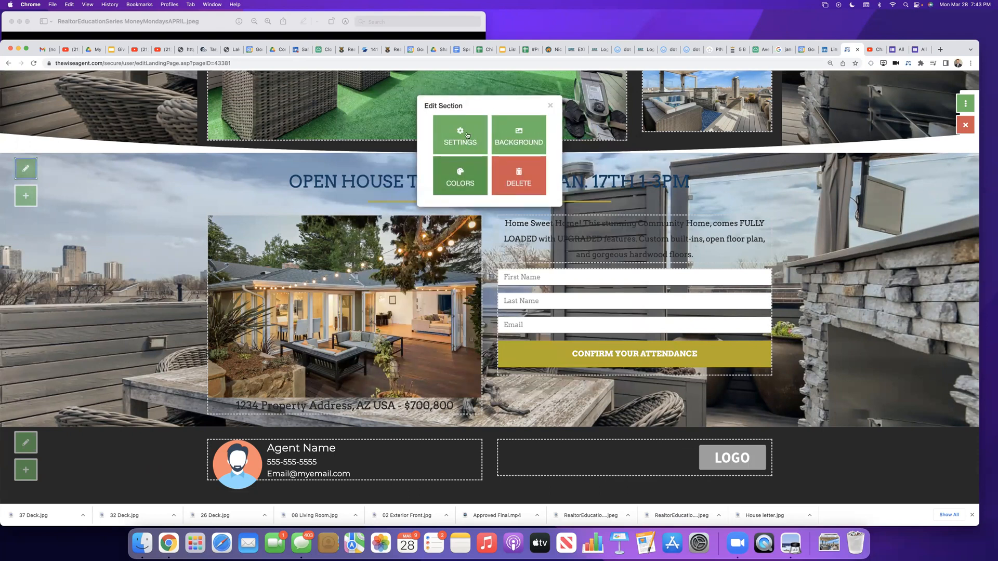
pyautogui.click(466, 136)
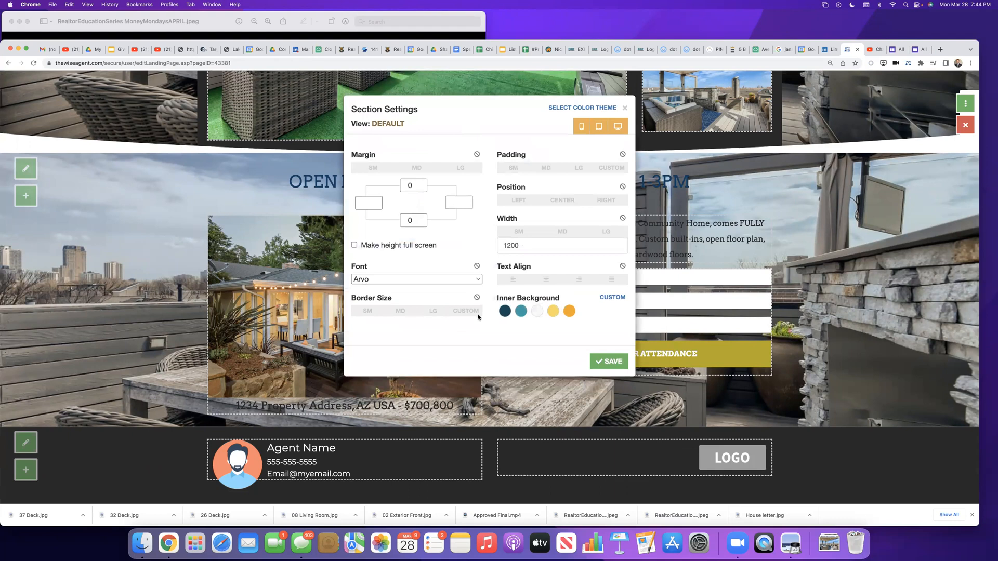
pyautogui.click(597, 363)
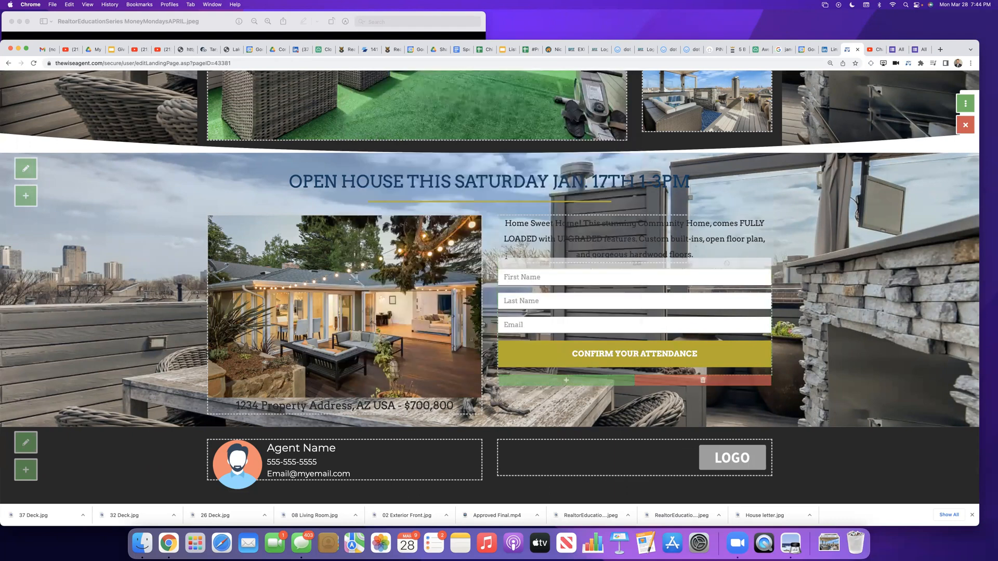
# Step: Delete the registration section's container with the sample house photo and the "1234 Property Address" caption
pyautogui.scroll(5, 413, 188)
pyautogui.scroll(3, 413, 188)
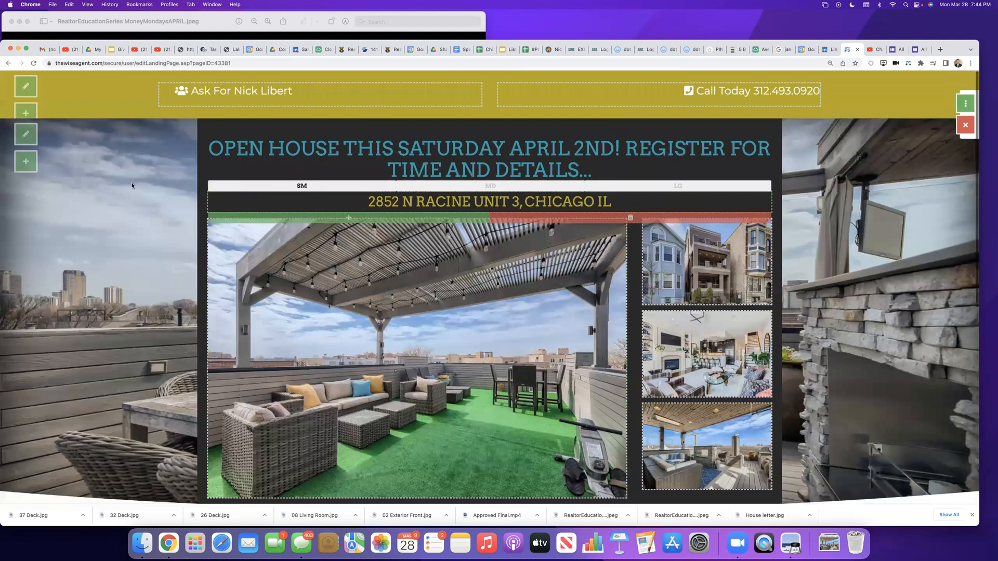
pyautogui.scroll(-7, 388, 239)
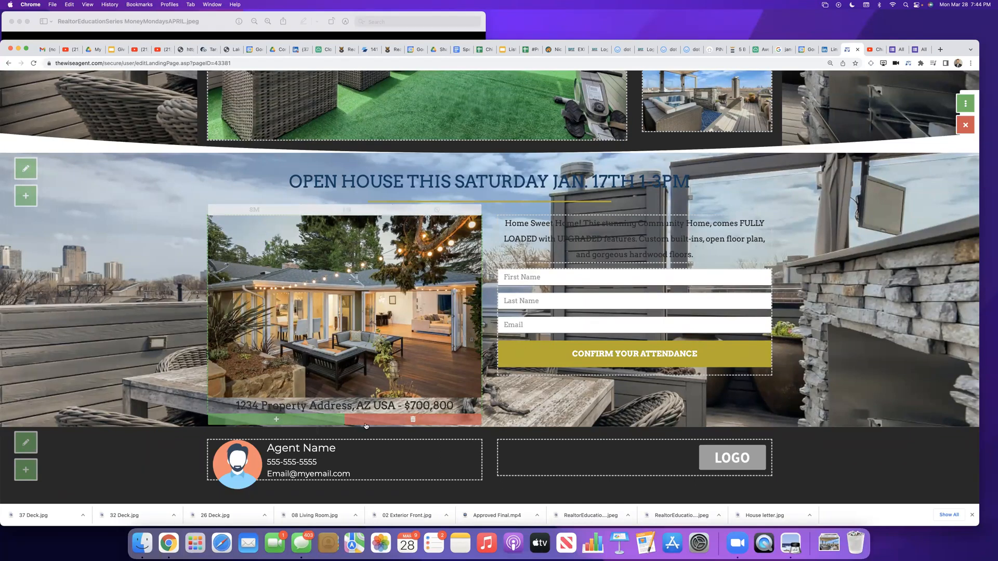
pyautogui.click(400, 420)
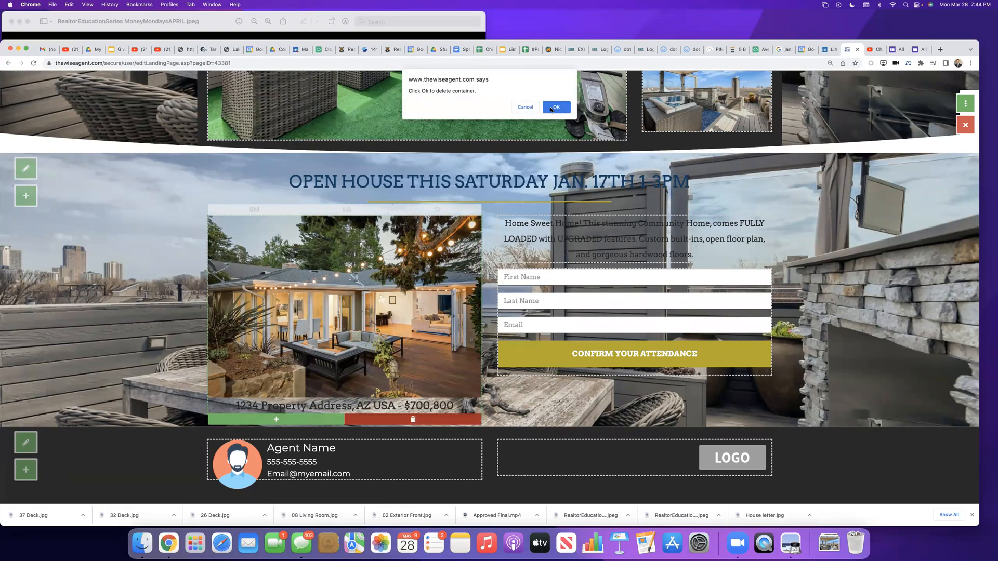
pyautogui.click(554, 107)
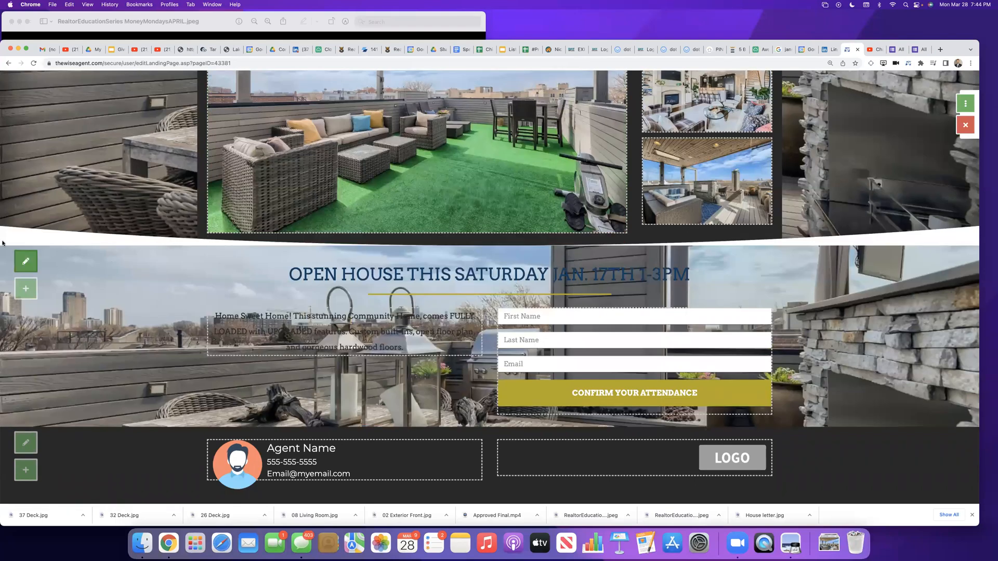
# Step: Add a new blank section to the landing page and delete the empty container inside it
pyautogui.click(22, 287)
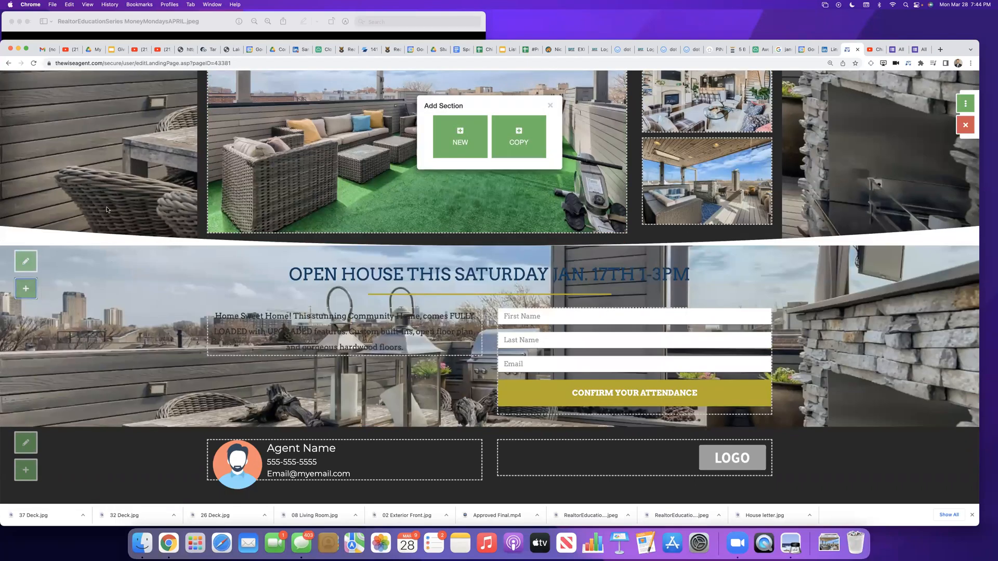
pyautogui.click(460, 136)
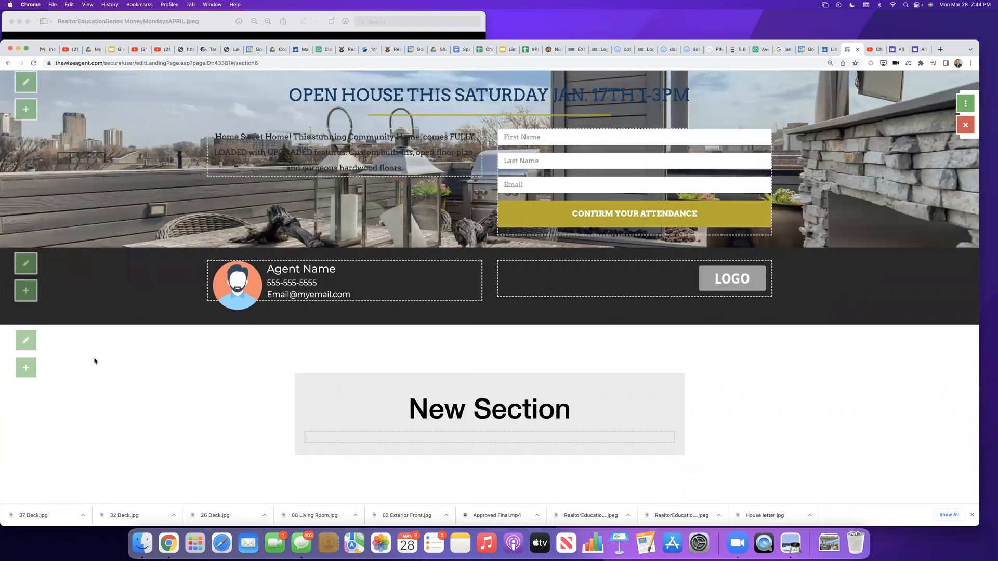
pyautogui.click(542, 448)
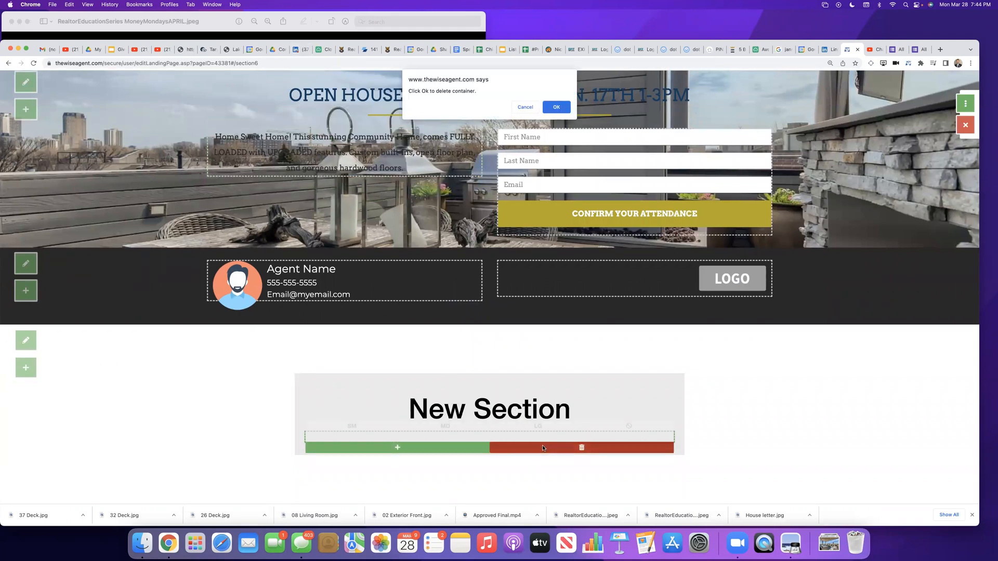
pyautogui.click(561, 107)
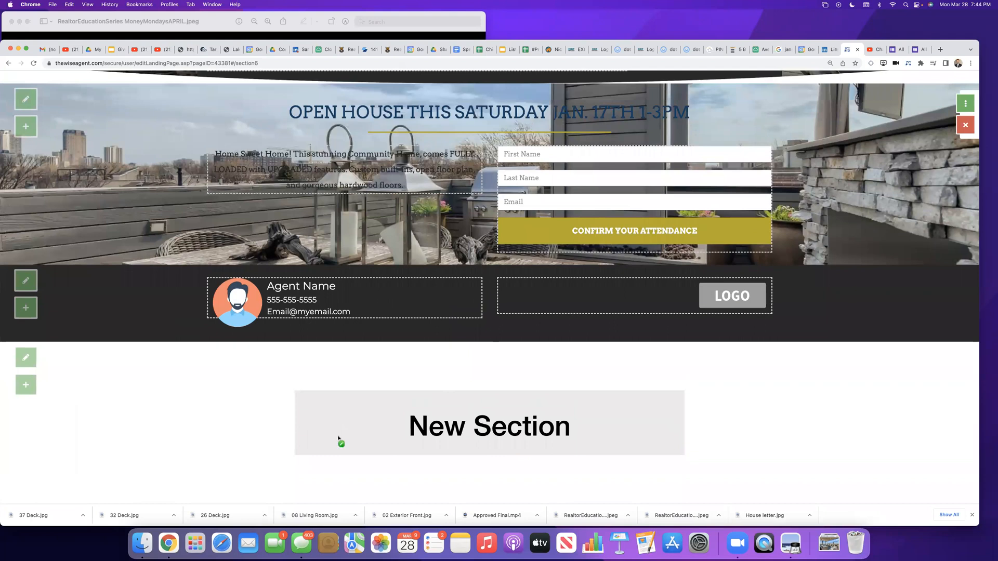
# Step: Add a video element to the registration section, beneath the home description and sign-up form
pyautogui.scroll(5, 229, 323)
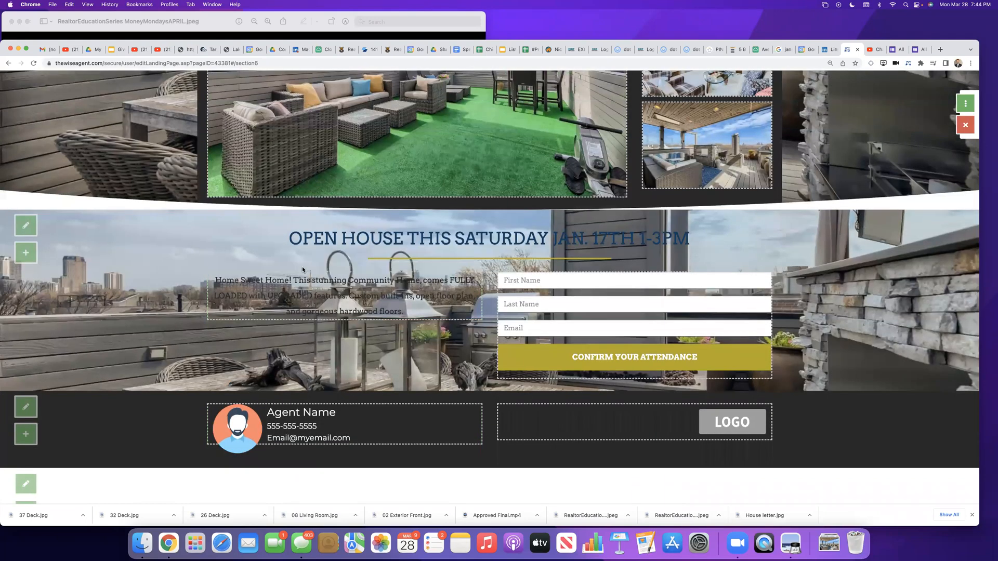
pyautogui.moveTo(294, 303)
pyautogui.click(285, 326)
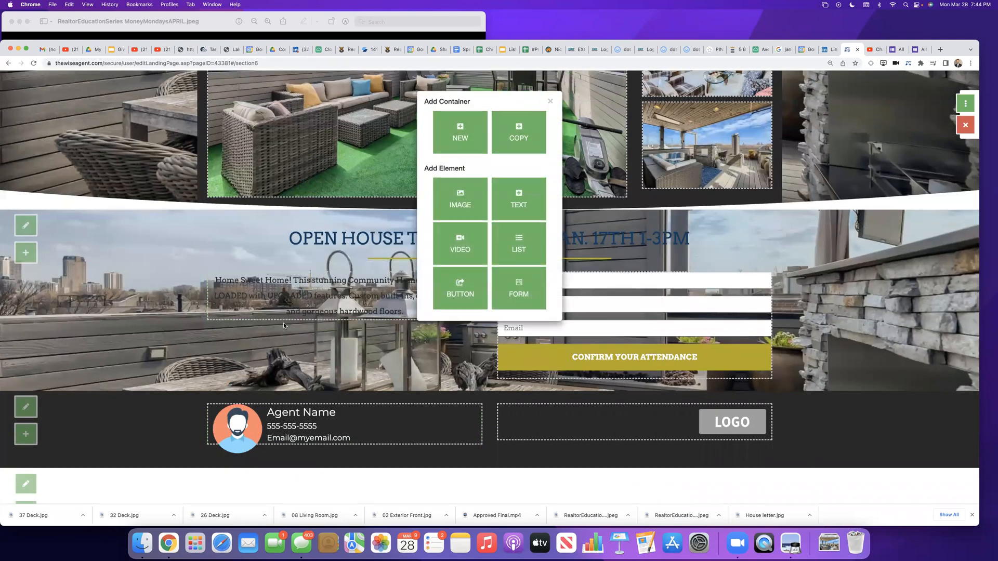
pyautogui.click(467, 252)
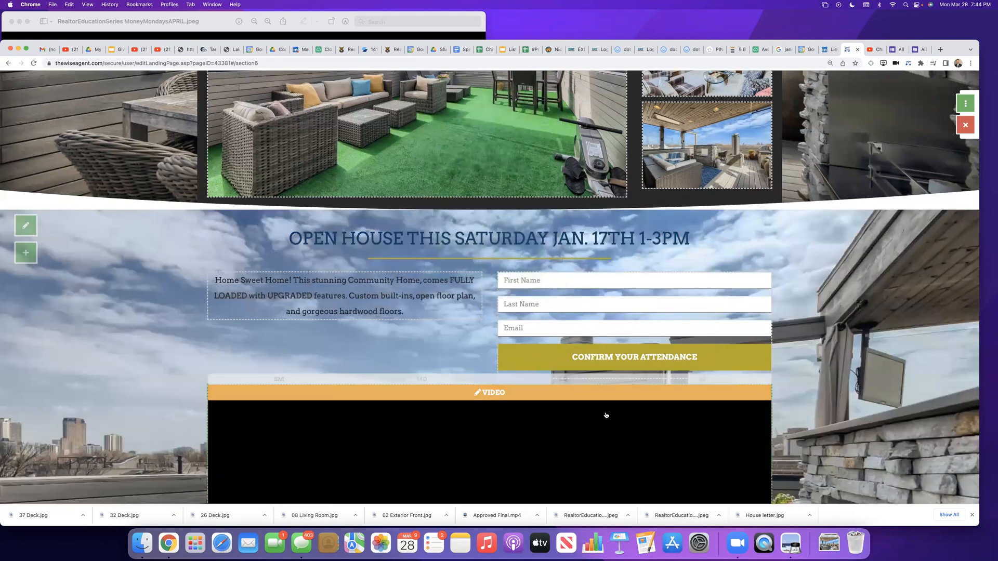
pyautogui.scroll(-5, 603, 412)
pyautogui.scroll(10, 605, 387)
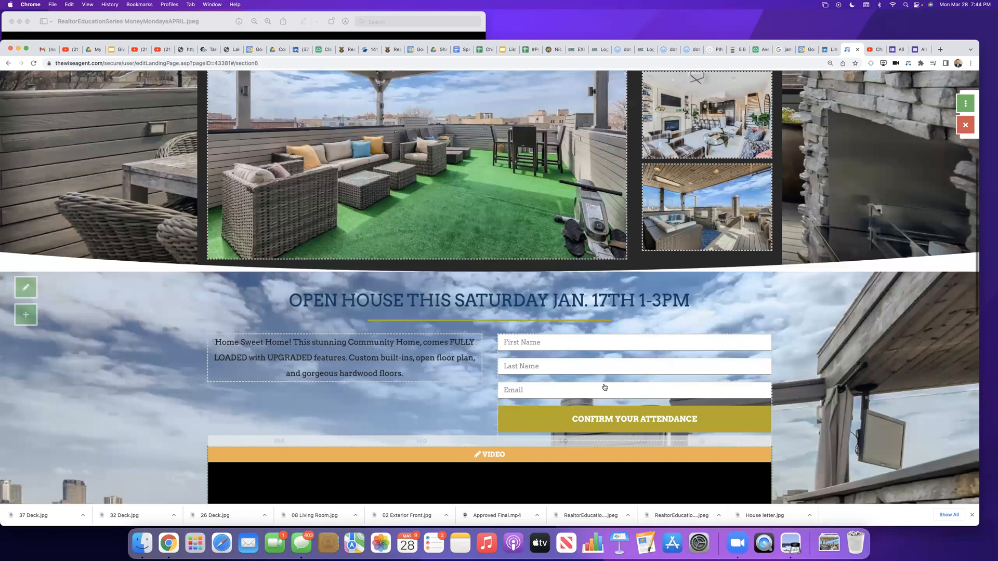
pyautogui.scroll(-20, 606, 385)
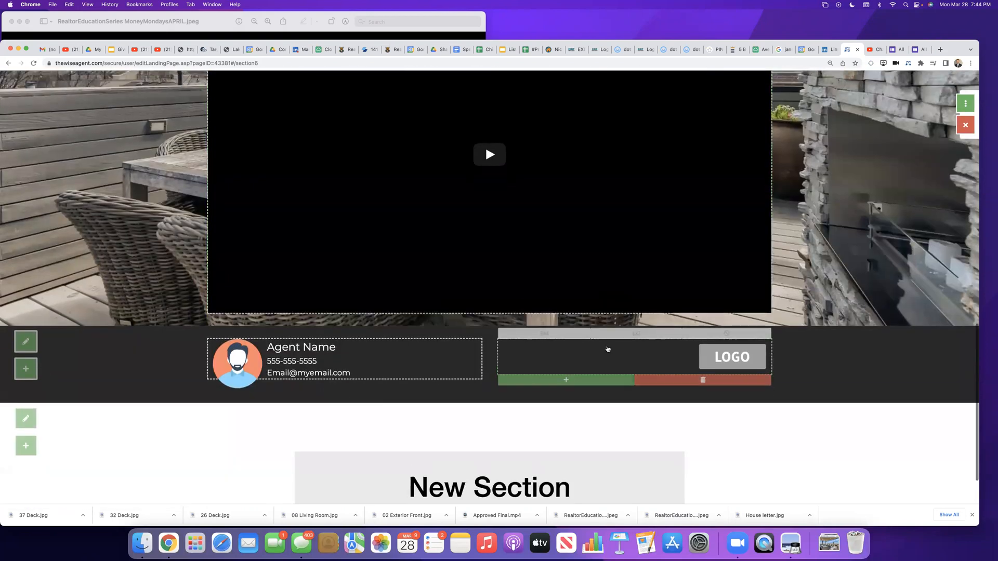
pyautogui.scroll(5, 606, 385)
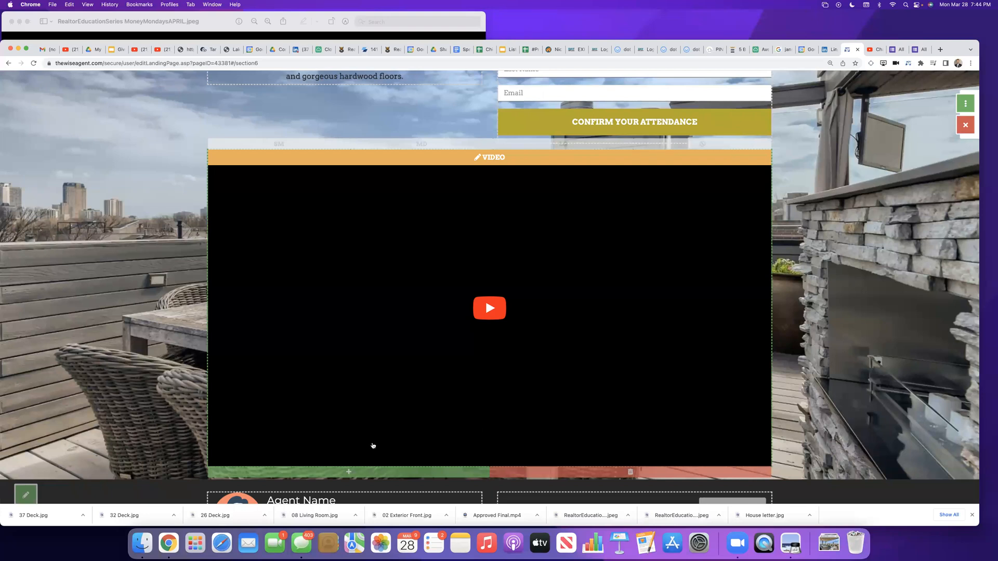
pyautogui.click(474, 157)
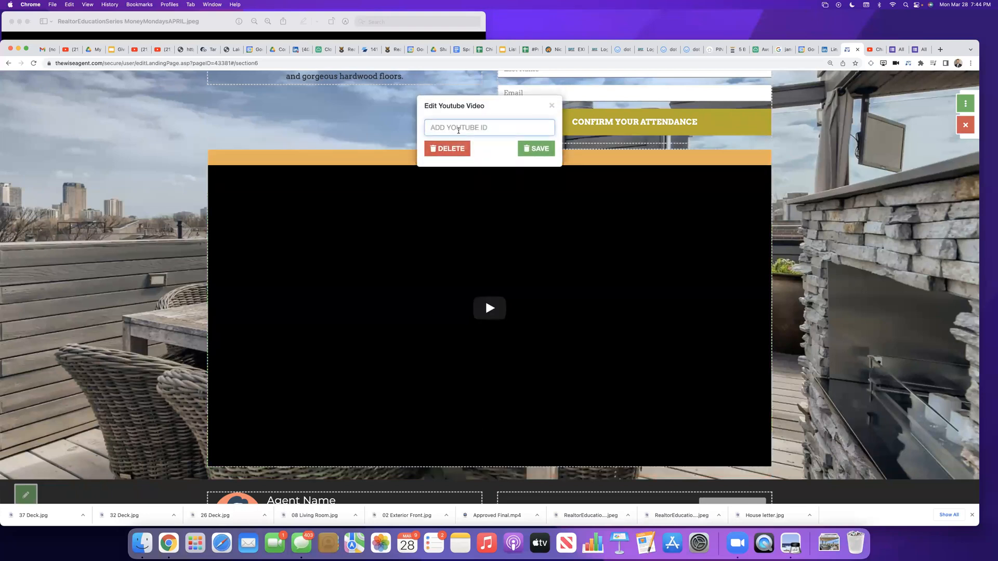
pyautogui.write('https://youtu.be/iMwK71ZGVTE')
pyautogui.click(441, 150)
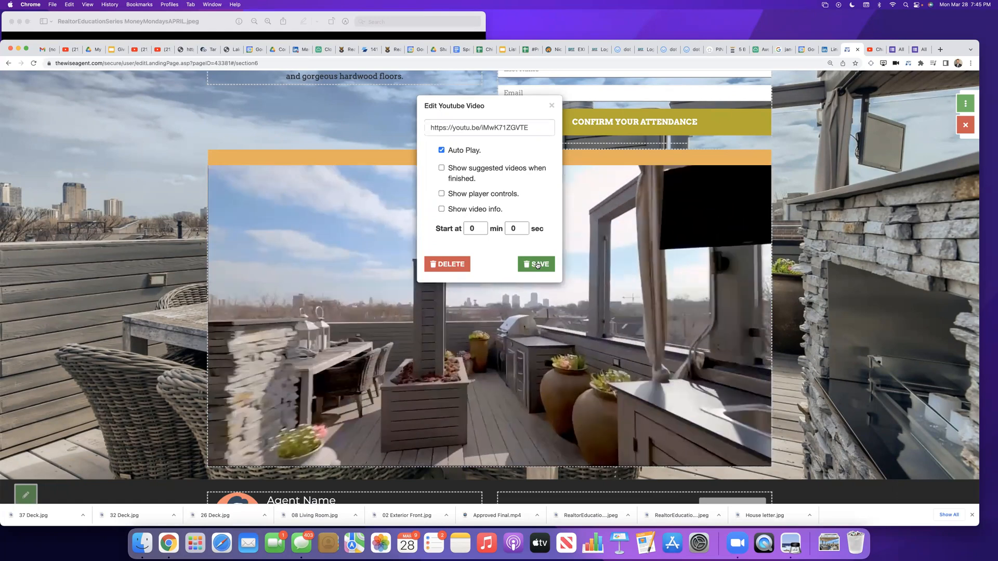
pyautogui.click(538, 264)
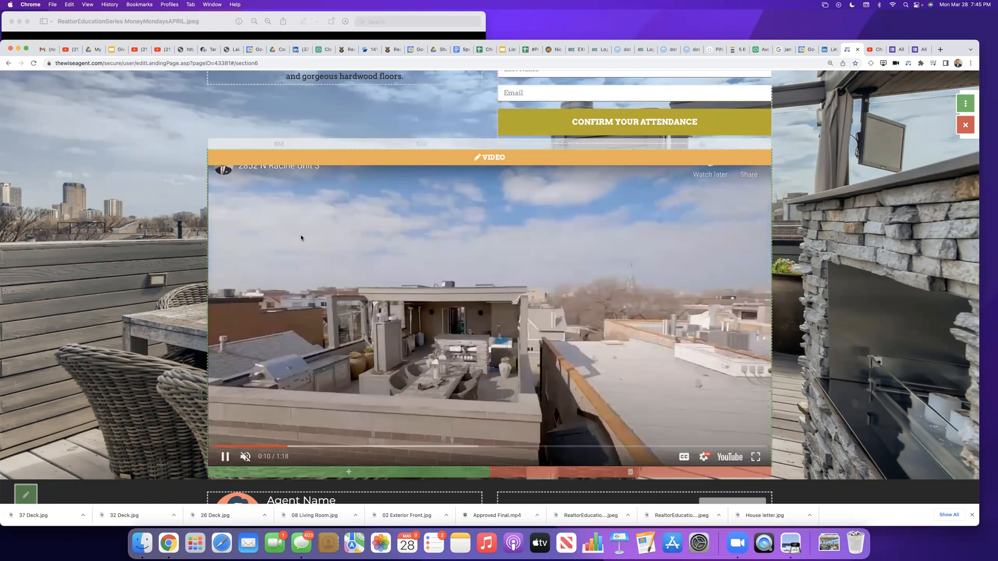
# Step: Review the page with the embedded listing video, then check the video's playback options and save them
pyautogui.scroll(10, 301, 235)
pyautogui.scroll(3, 300, 245)
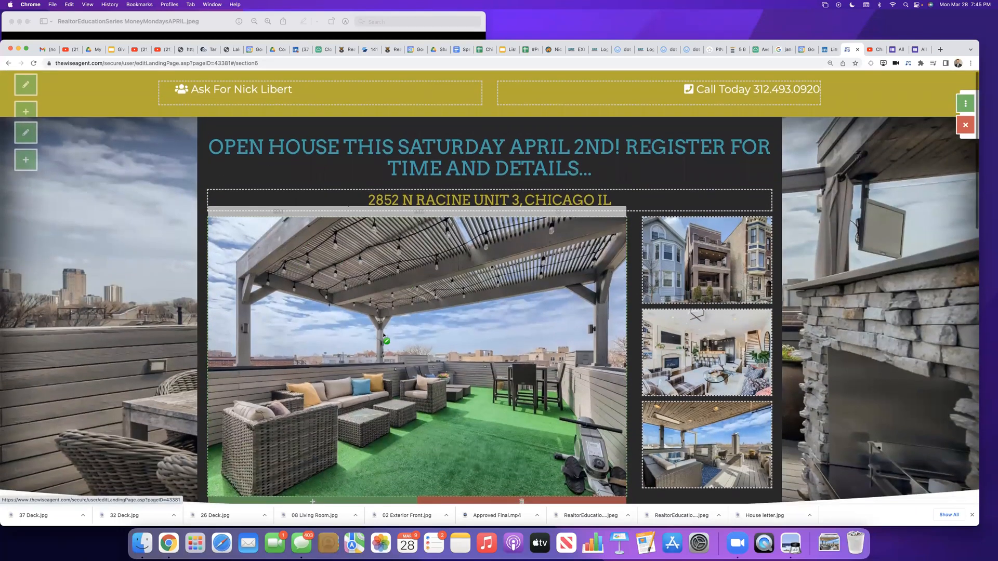
pyautogui.scroll(-12, 383, 337)
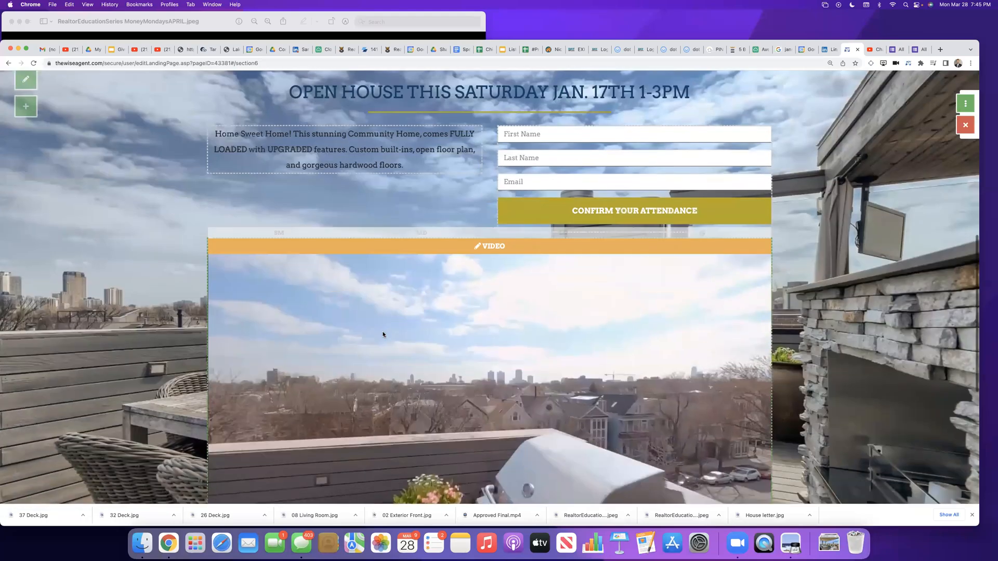
pyautogui.scroll(-8, 383, 334)
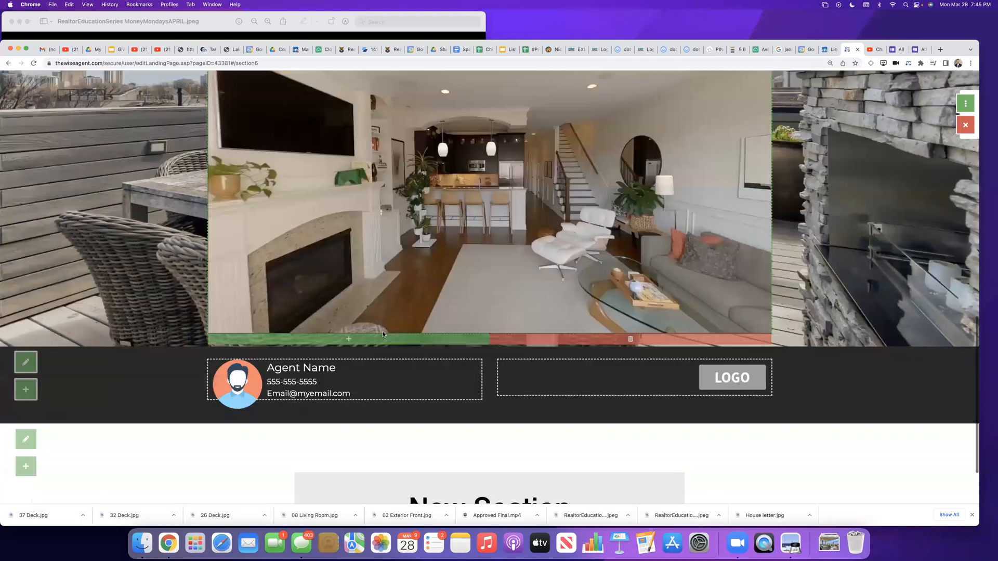
pyautogui.scroll(10, 383, 334)
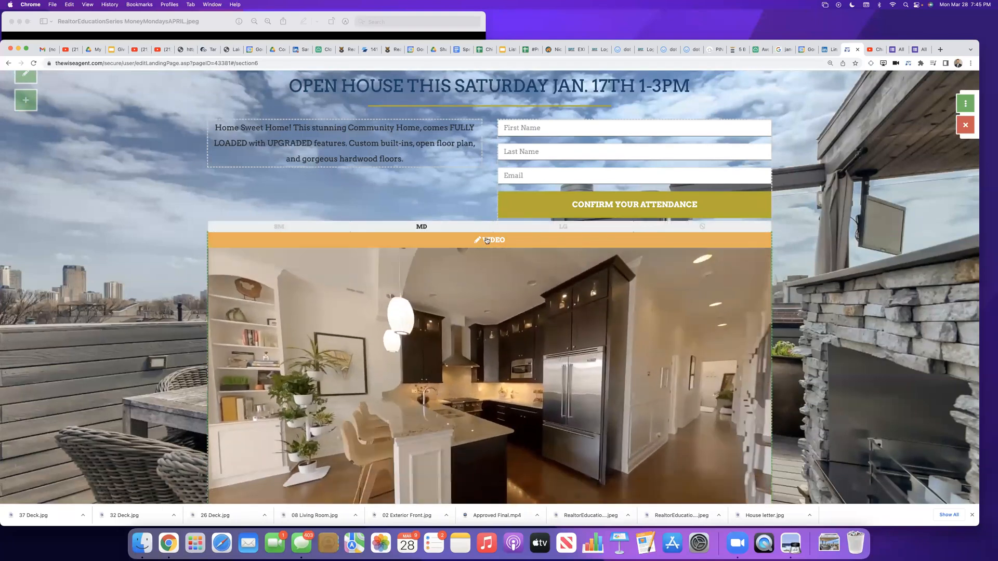
pyautogui.click(486, 240)
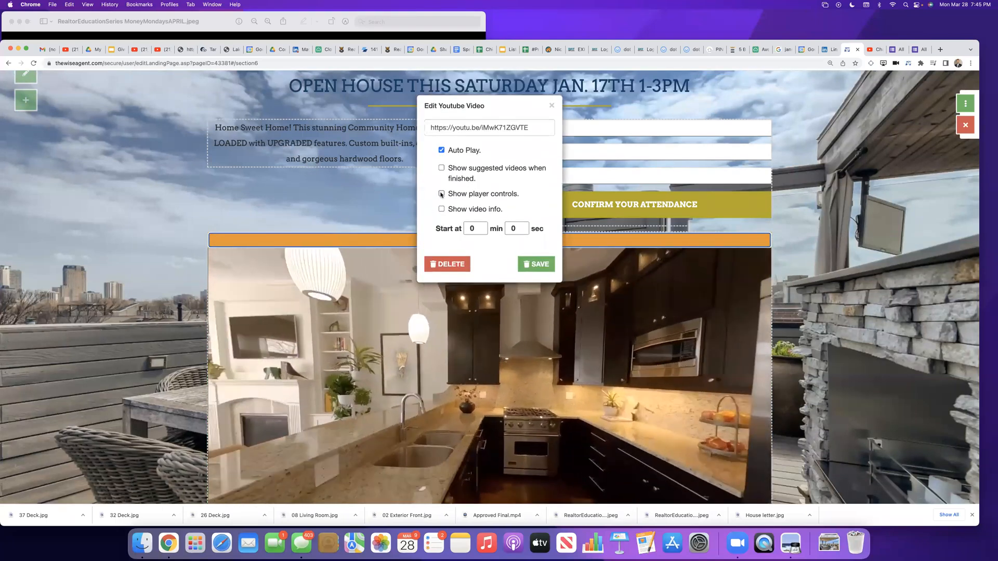
pyautogui.click(535, 263)
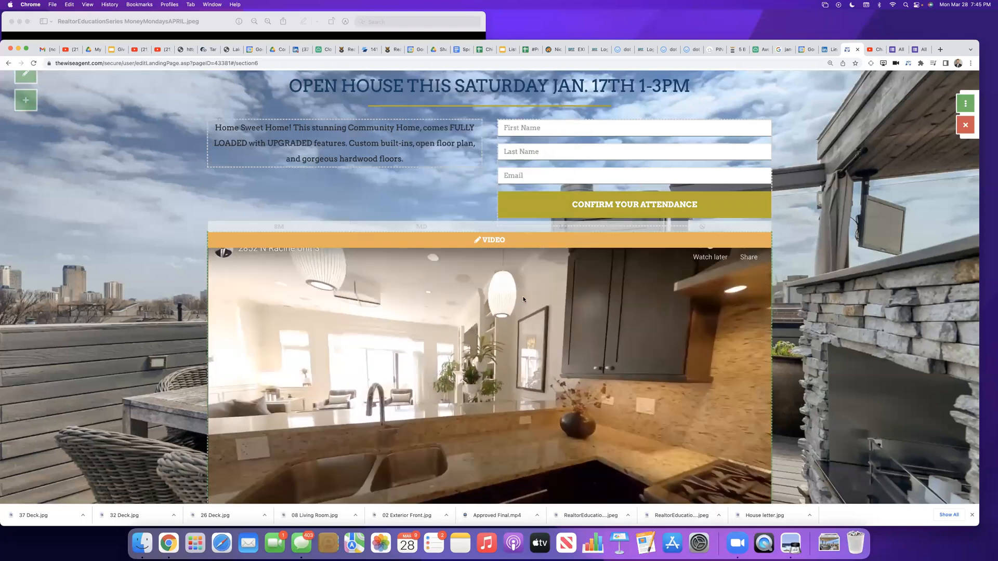
# Step: Toggle the sound of the playing listing video and look over the page's header and property photos
pyautogui.scroll(-4, 521, 341)
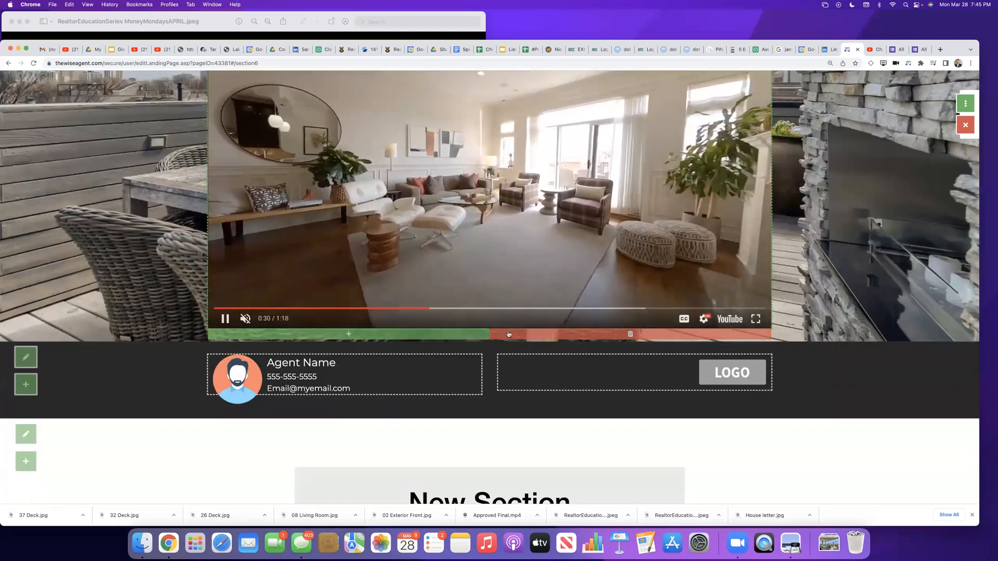
pyautogui.click(245, 318)
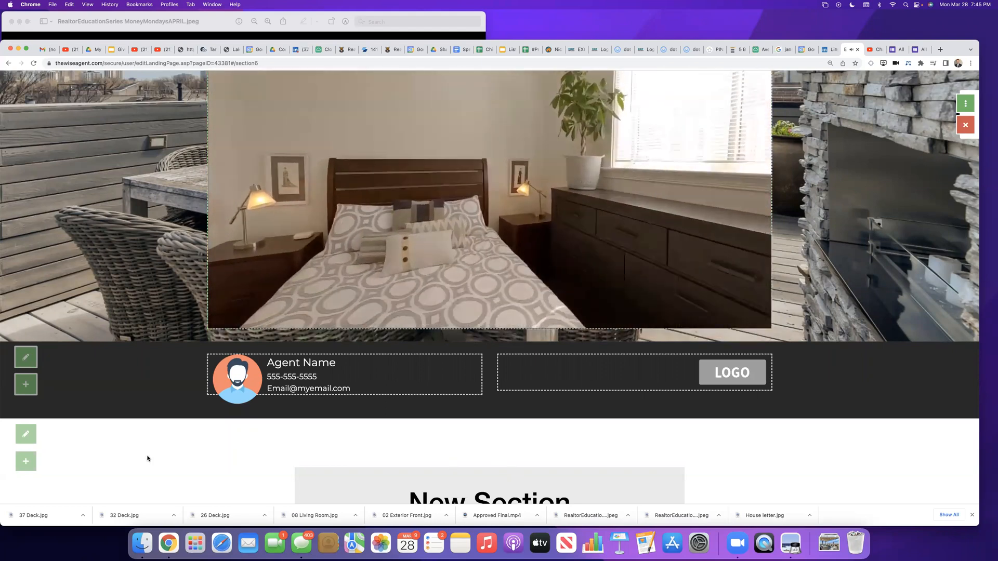
pyautogui.scroll(15, 147, 457)
pyautogui.scroll(-1, 233, 436)
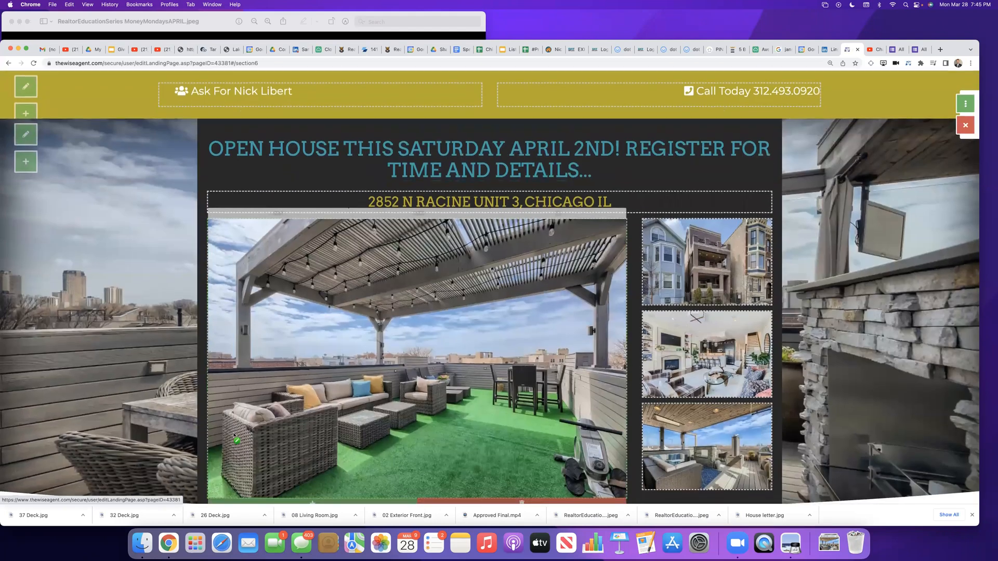
pyautogui.scroll(1, 348, 181)
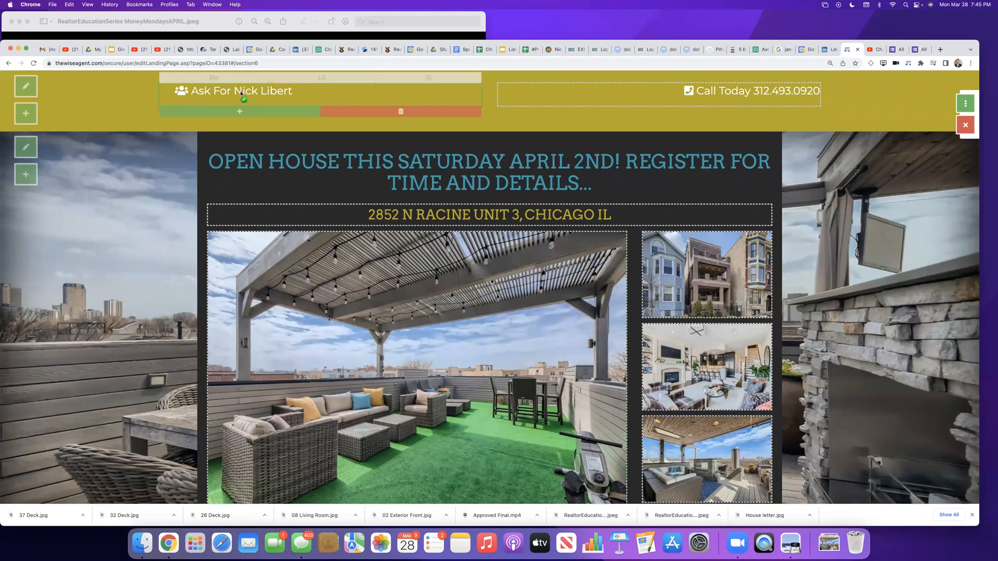
pyautogui.scroll(-15, 379, 375)
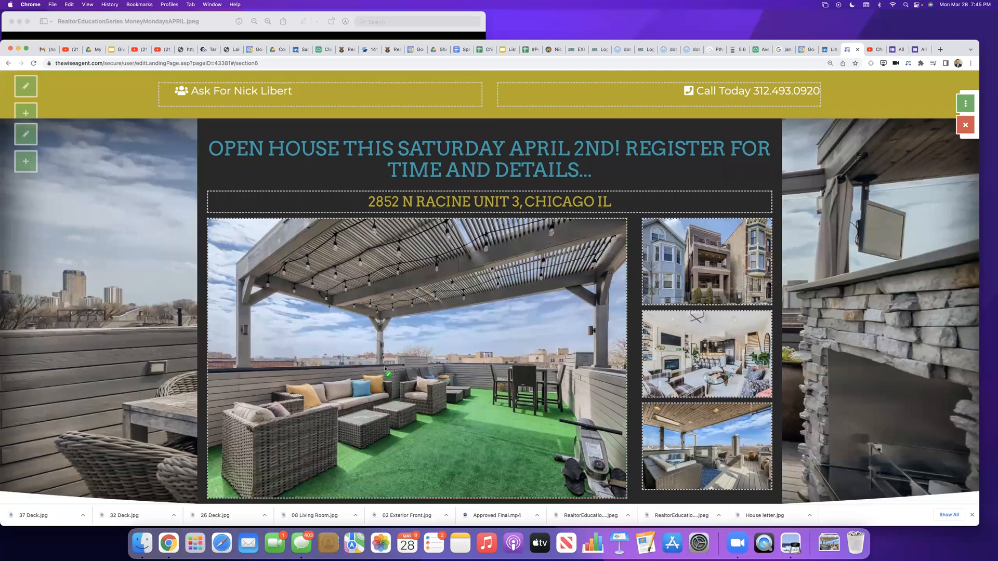
# Step: Replace the Agent Name placeholder in the page's footer with the agent's full name
pyautogui.scroll(-3, 378, 376)
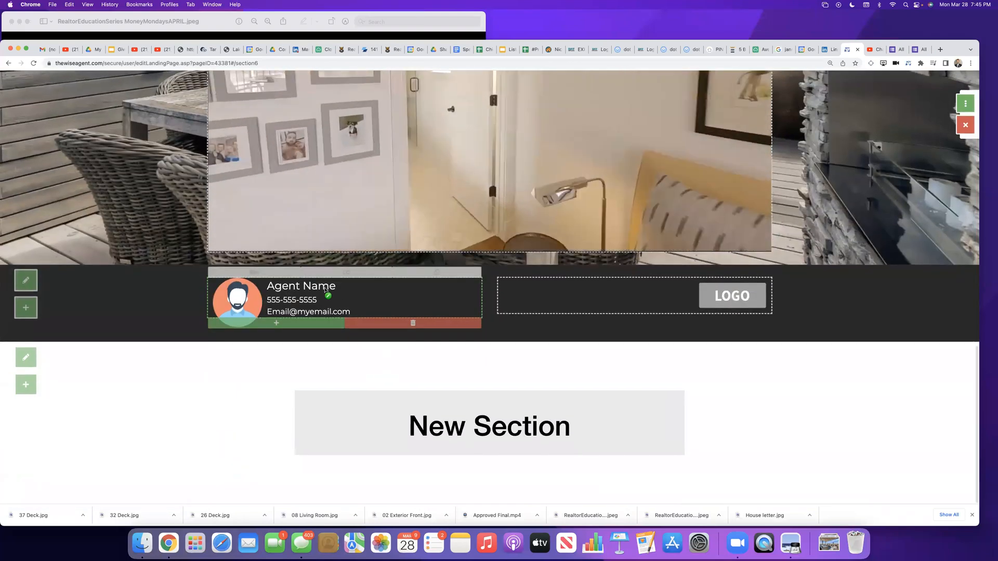
pyautogui.click(291, 293)
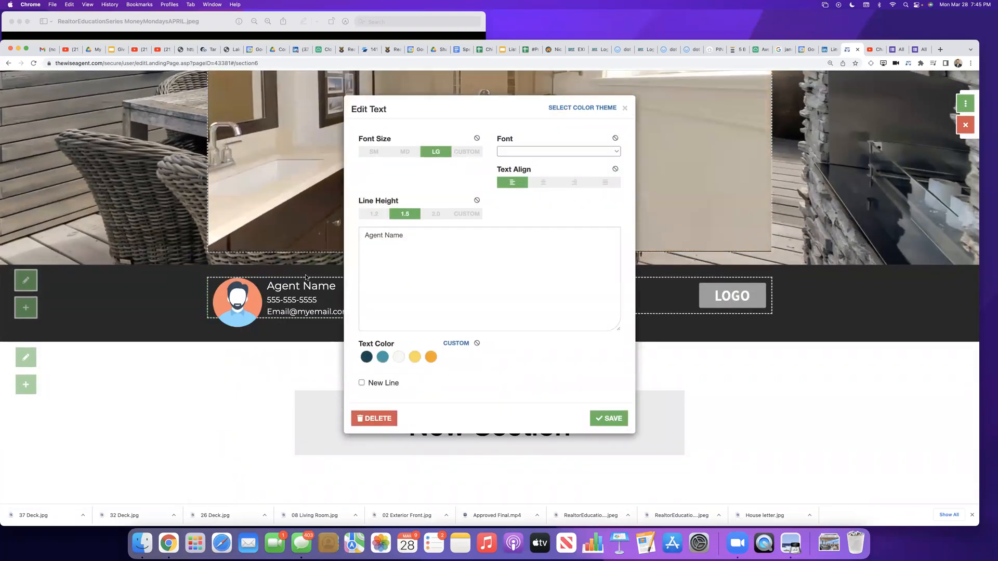
pyautogui.click(420, 233)
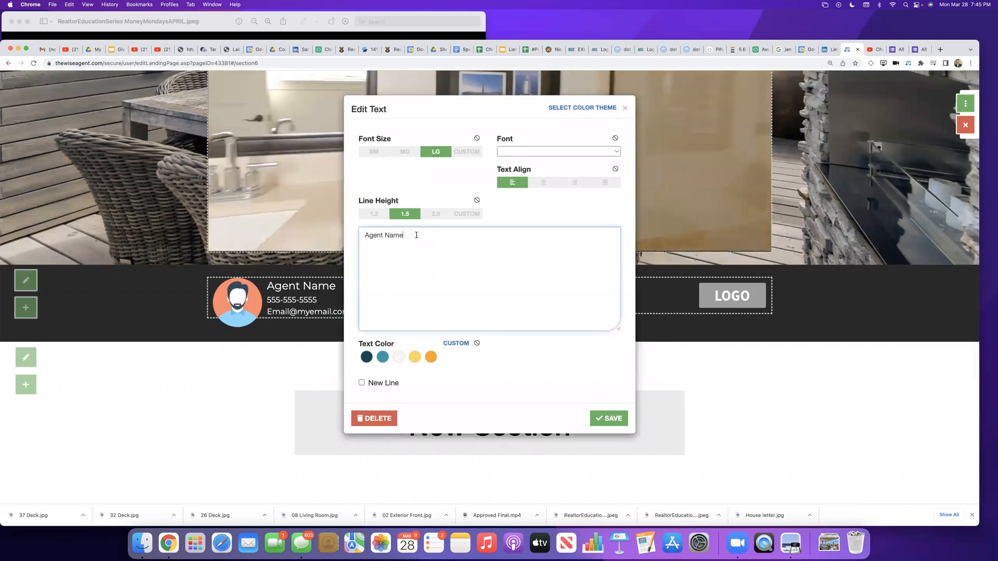
pyautogui.press('BackSpace')
pyautogui.press('BackSpace')
pyautogui.press('BackSpace')
pyautogui.press('BackSpace')
pyautogui.press('BackSpace')
pyautogui.press('BackSpace')
pyautogui.press('BackSpace')
pyautogui.press('BackSpace')
pyautogui.press('BackSpace')
pyautogui.press('BackSpace')
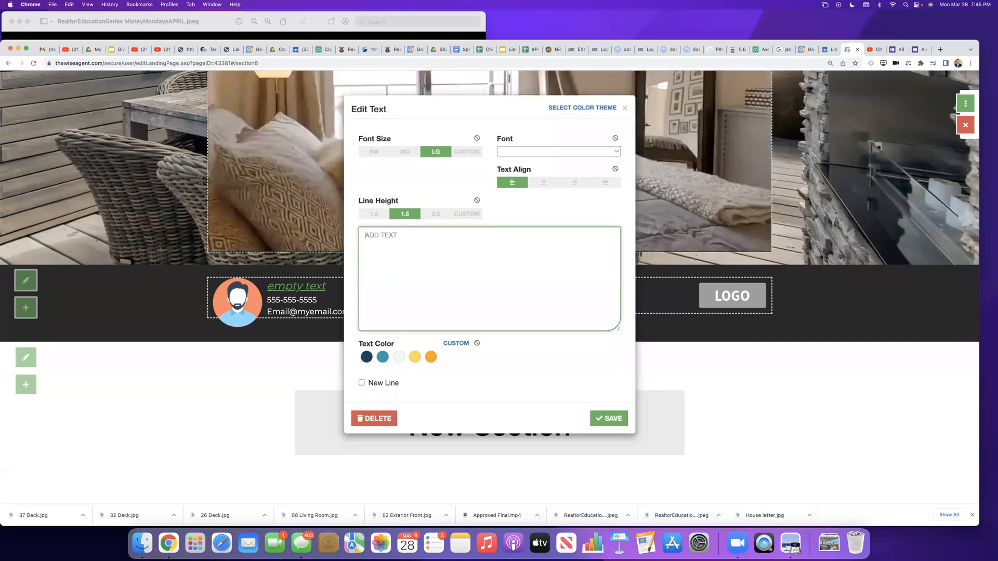
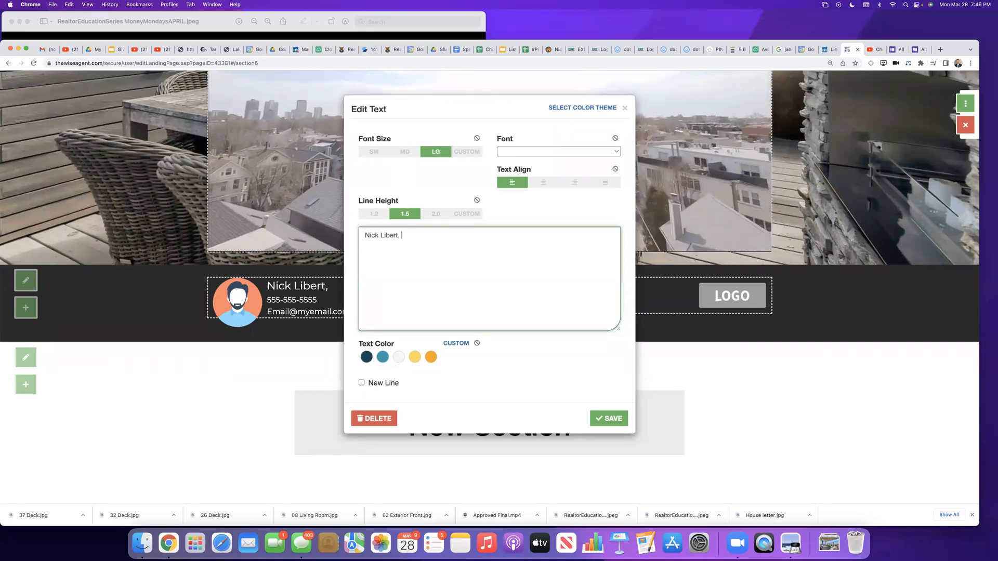
pyautogui.write('Real')
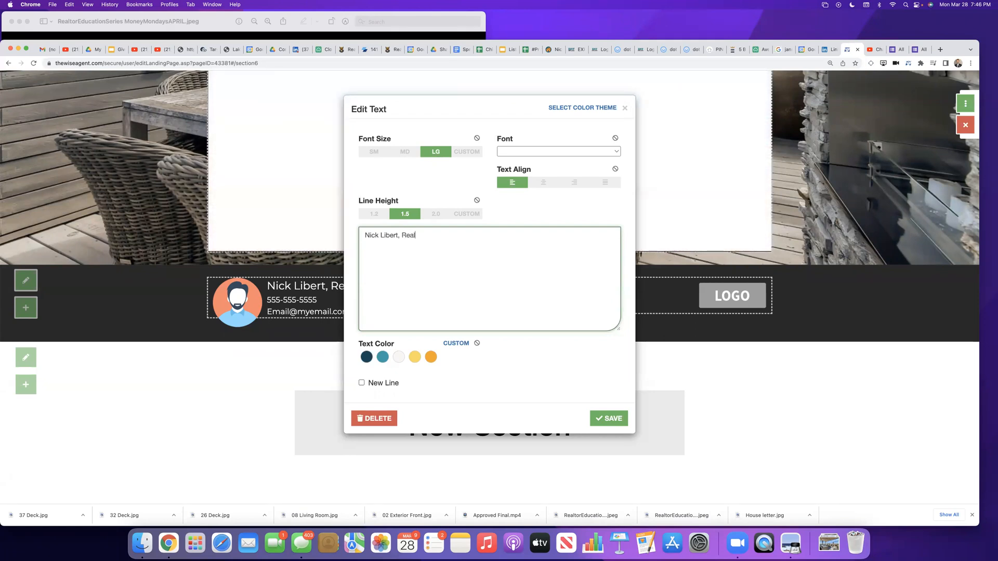
pyautogui.write('tor & Coach')
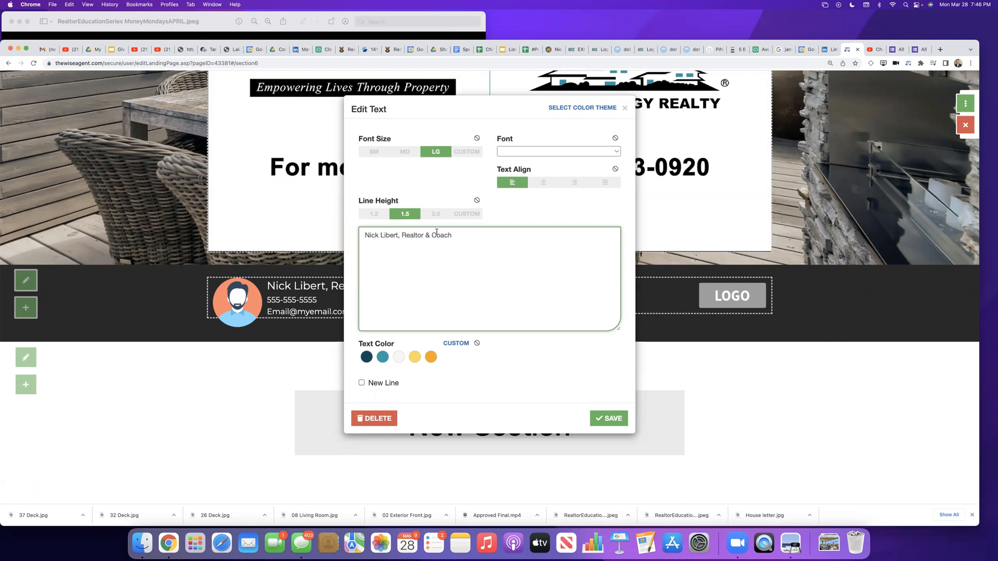
pyautogui.write(', EXIT Strategy Realt')
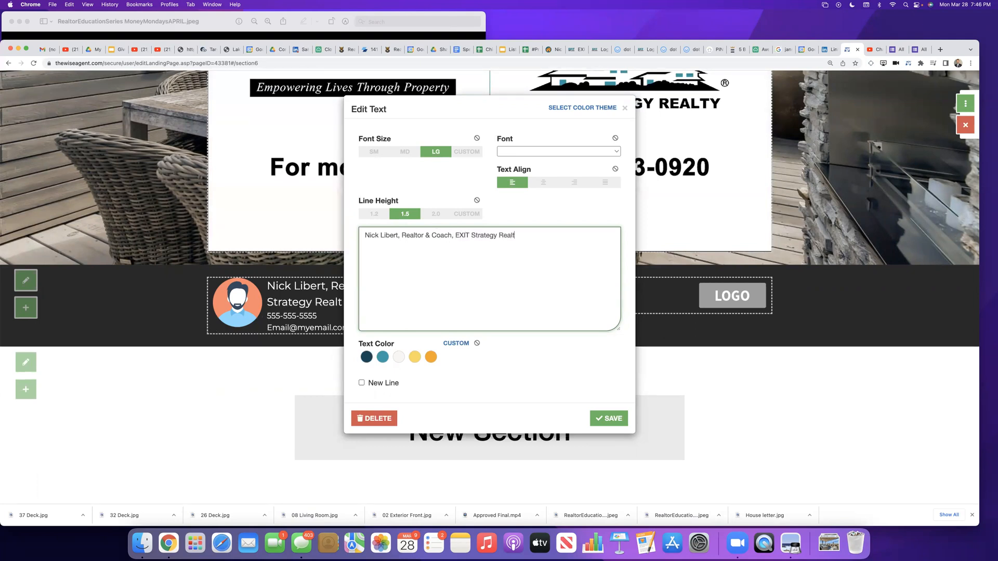
pyautogui.write('y')
# Step: Append ", Realtor & Coach, EXIT Strategy Realty" to the agent's name in the footer and close the text editor
pyautogui.press('Tab')
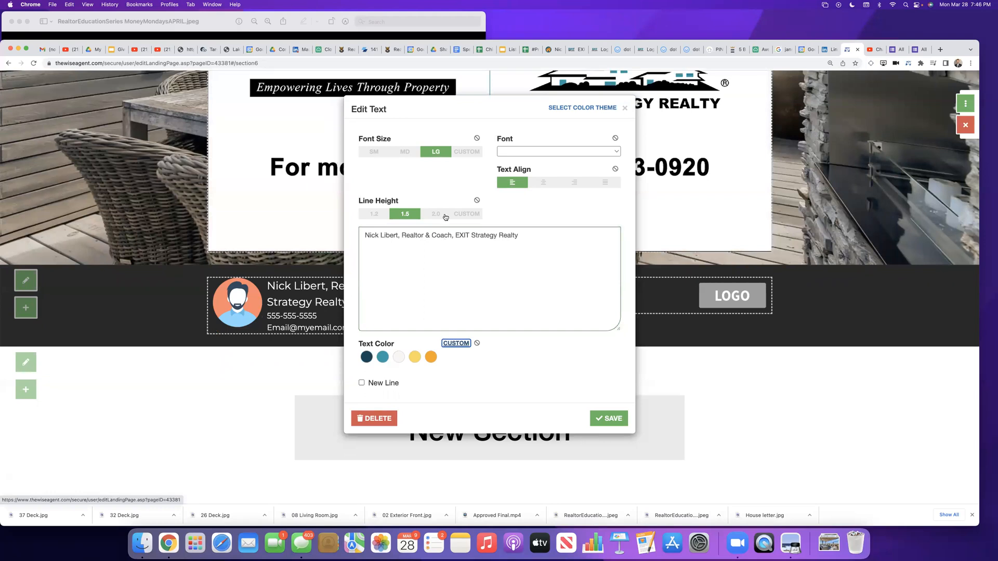
pyautogui.click(391, 260)
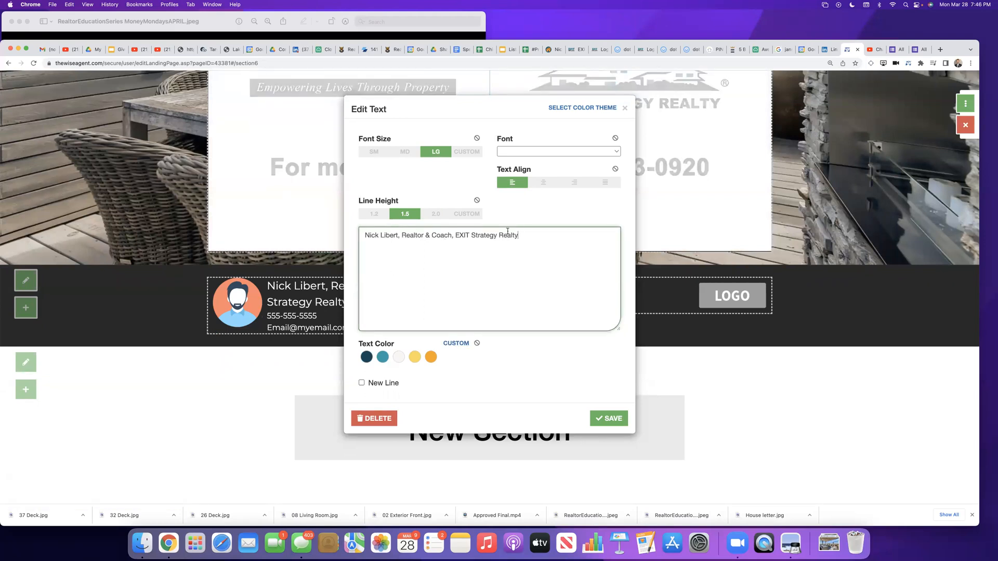
pyautogui.click(625, 108)
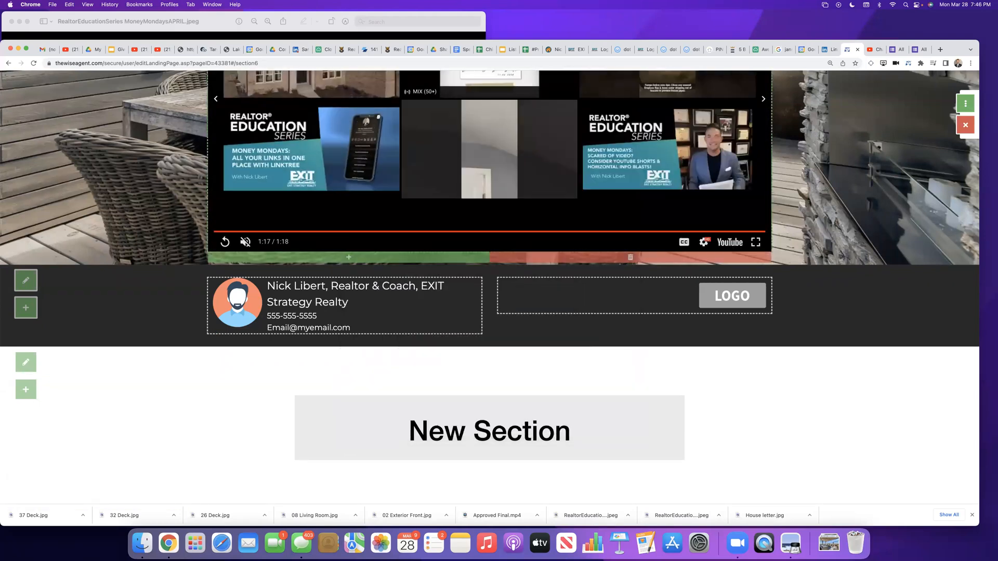
# Step: Replace the placeholder phone number in the footer's agent block with the agent's phone number and save it
pyautogui.scroll(8, 393, 296)
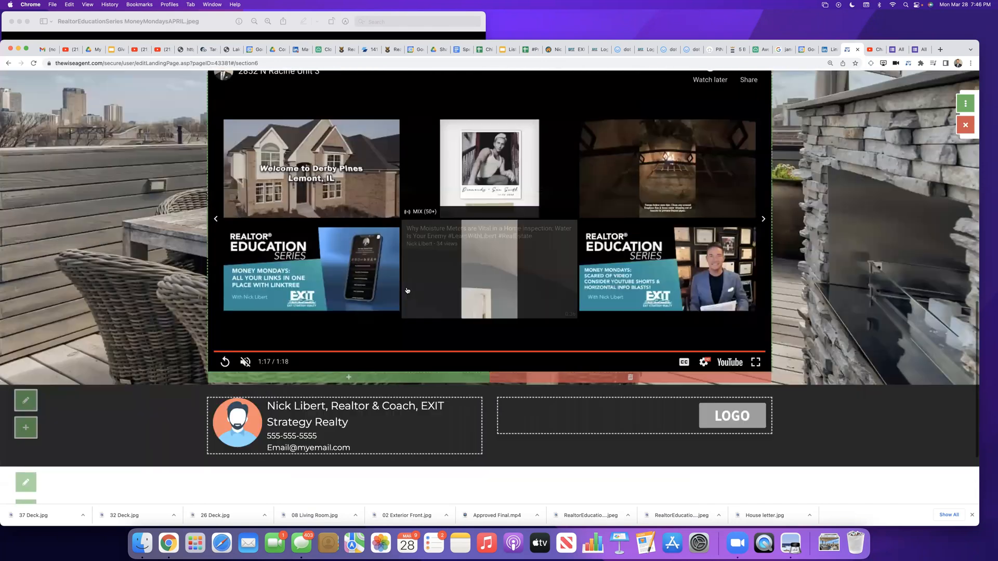
pyautogui.scroll(-8, 300, 366)
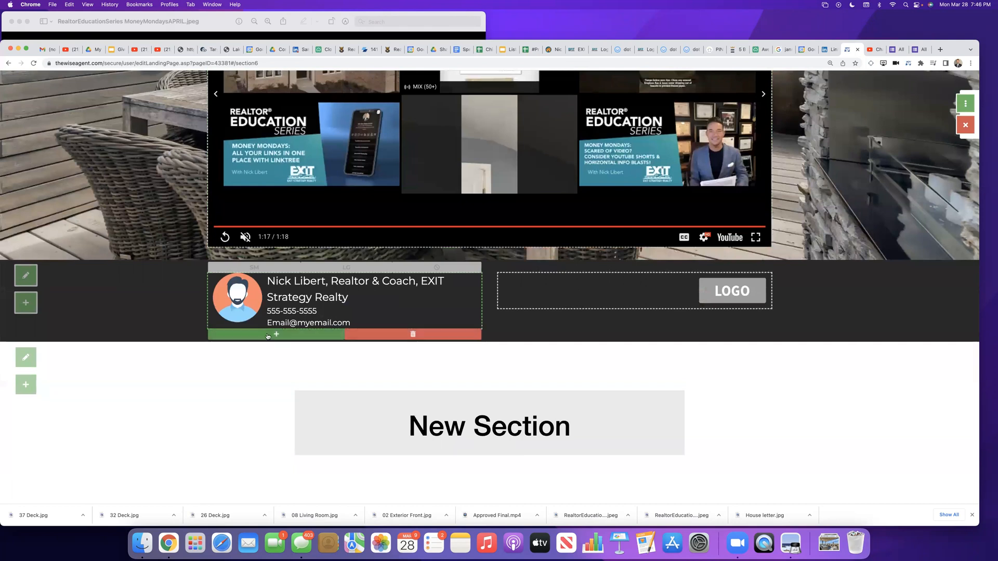
pyautogui.click(298, 312)
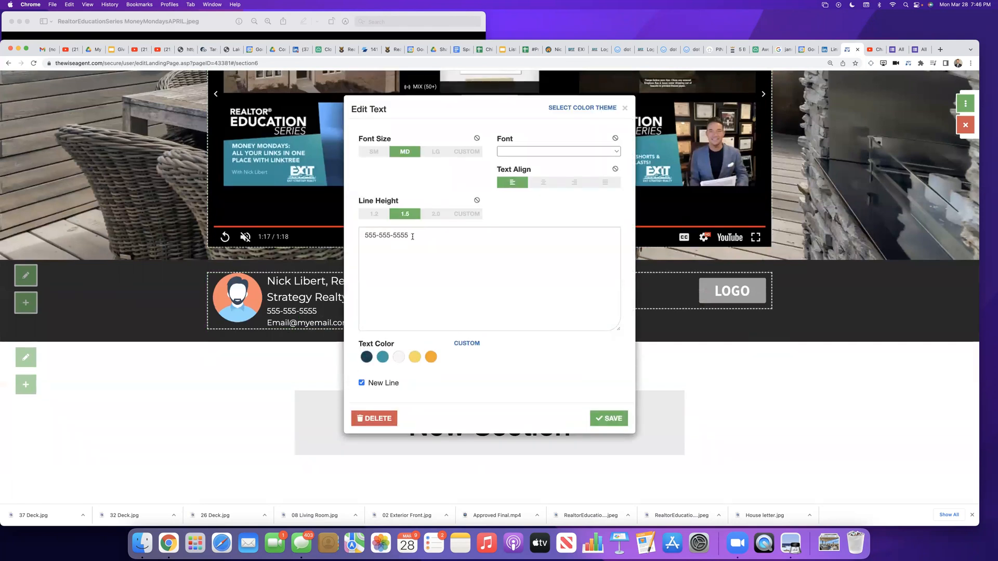
pyautogui.moveTo(412, 237); pyautogui.dragTo(331, 233)
pyautogui.press('BackSpace')
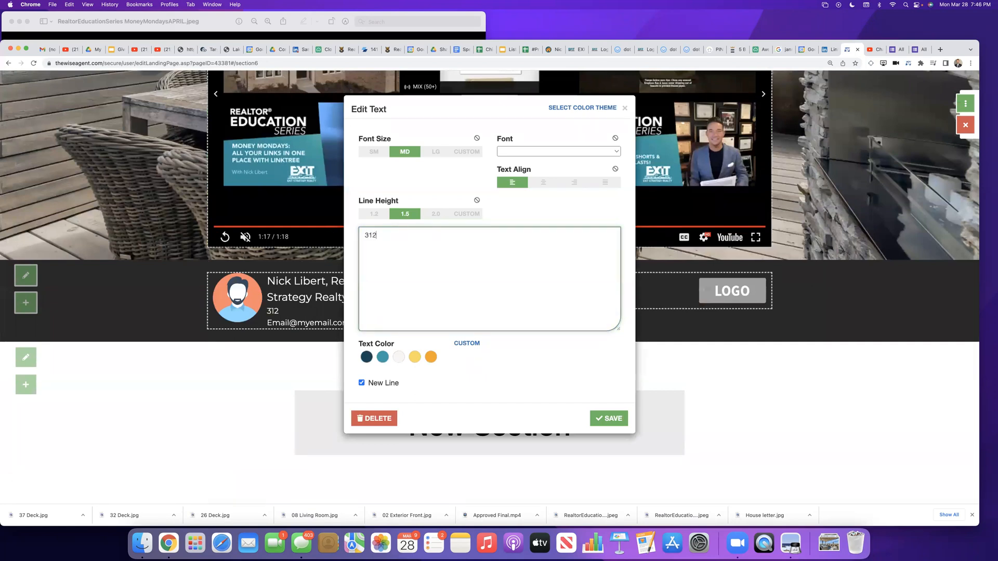
pyautogui.press('Tab')
pyautogui.click(609, 419)
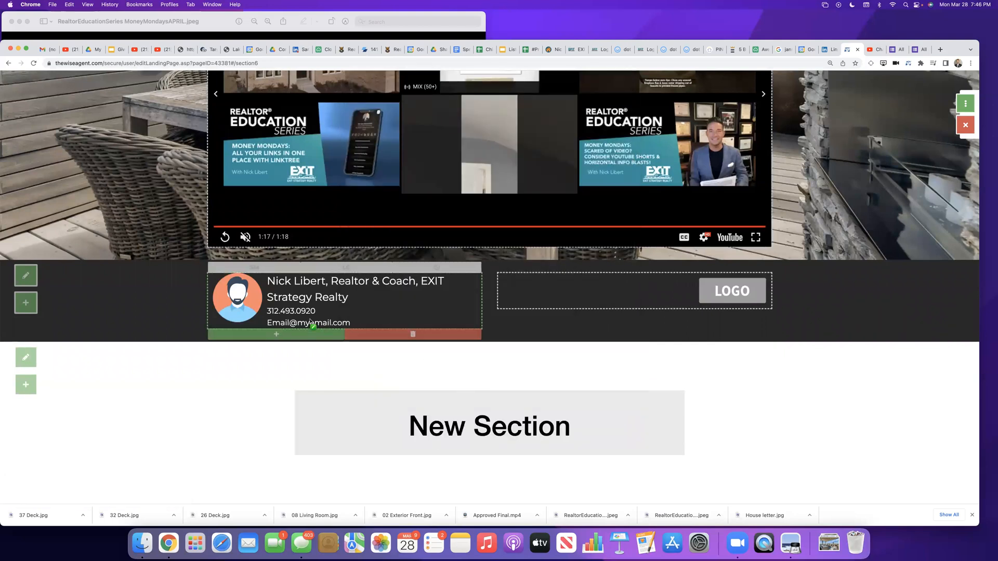
# Step: Replace the placeholder e-mail in the footer's agent block with the agent's e-mail address and save it
pyautogui.click(310, 322)
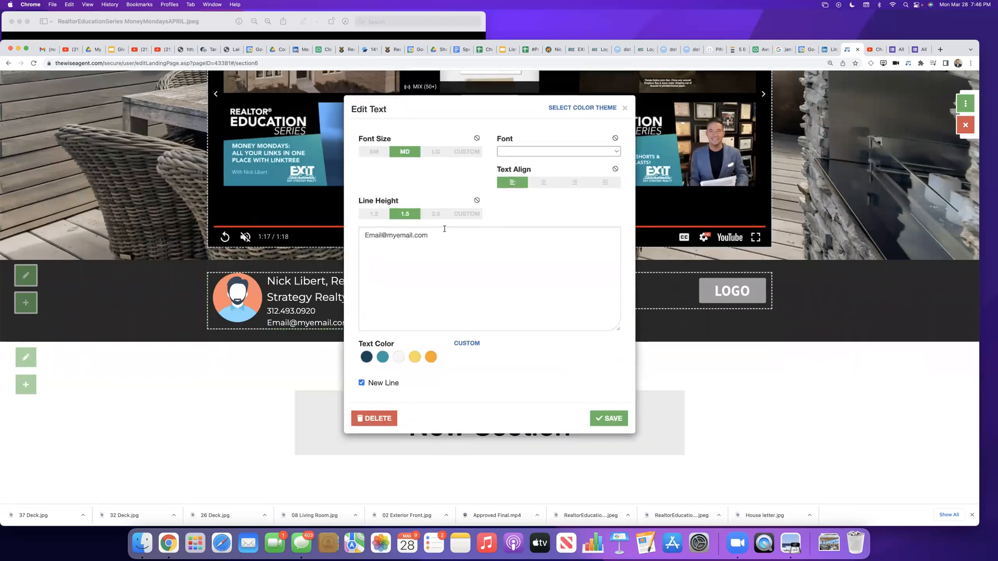
pyautogui.moveTo(436, 236); pyautogui.dragTo(358, 236)
pyautogui.press('BackSpace')
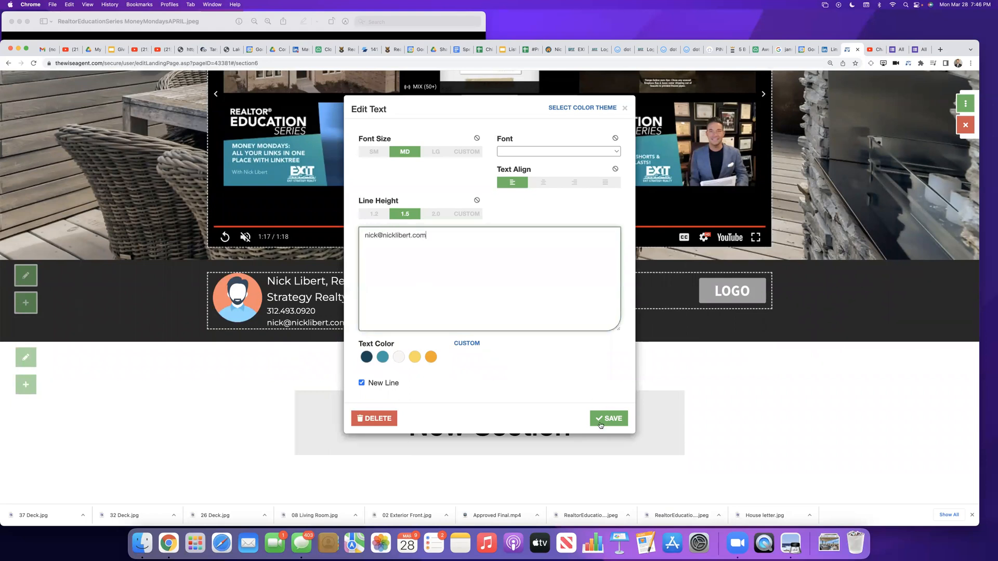
pyautogui.click(600, 426)
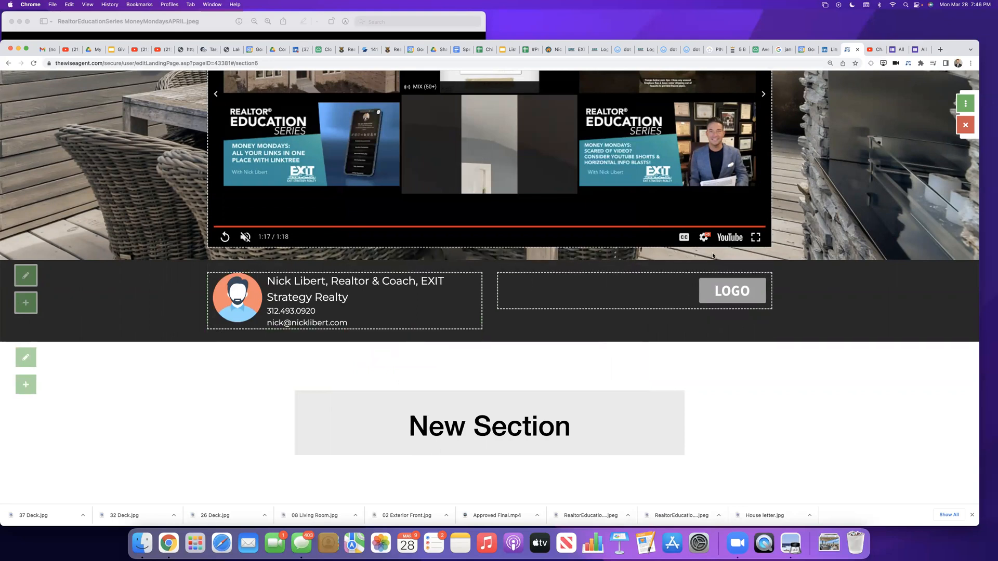
# Step: Open the footer's LOGO placeholder image for editing
pyautogui.click(745, 295)
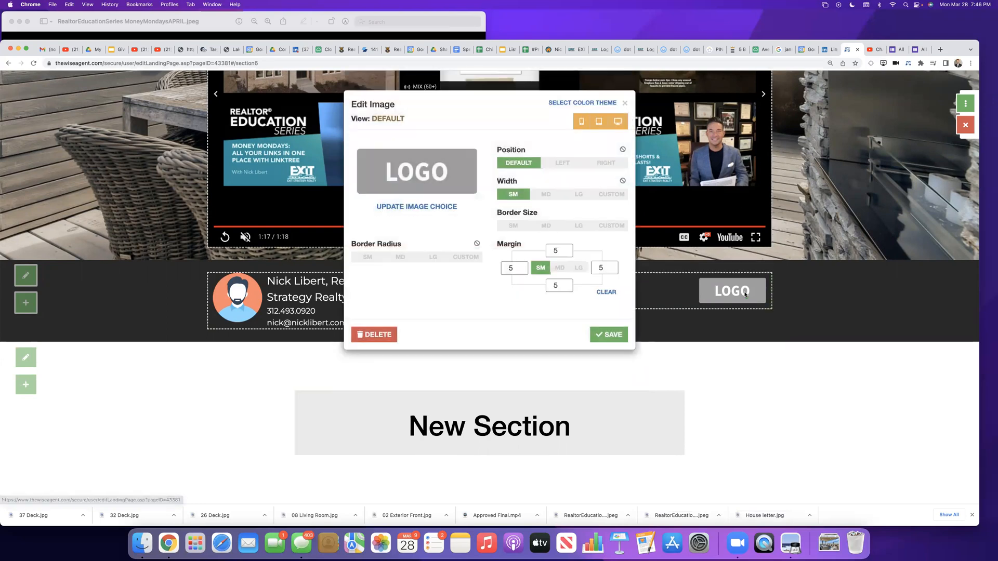
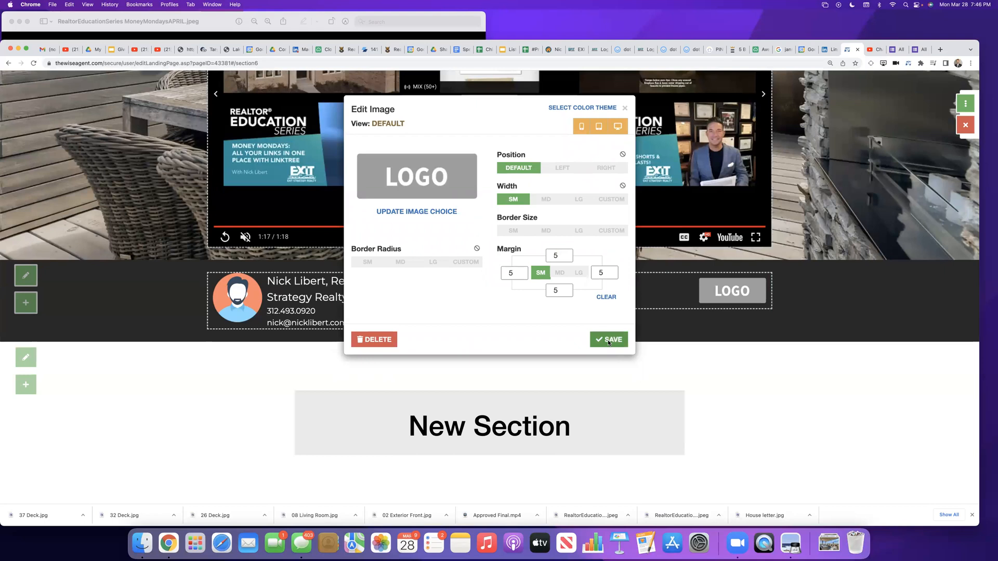
# Step: Start uploading a new image to replace the footer's LOGO placeholder and search the computer for "logo"
pyautogui.click(406, 214)
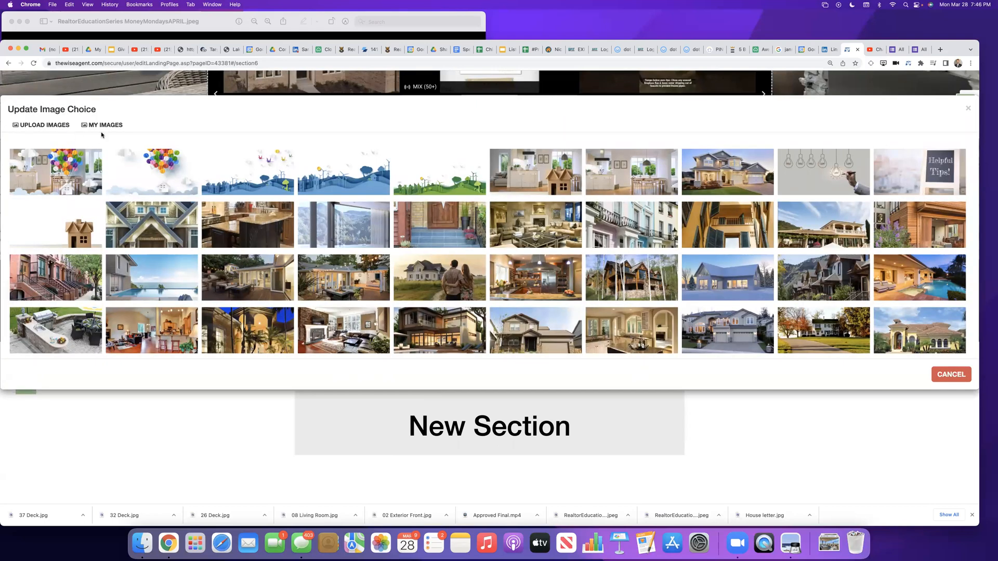
pyautogui.click(117, 128)
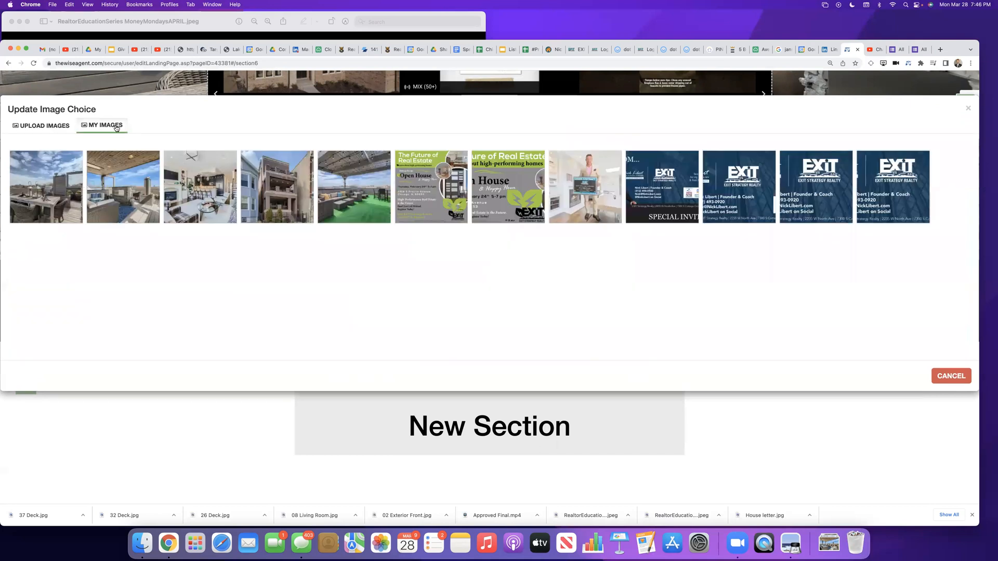
pyautogui.click(48, 127)
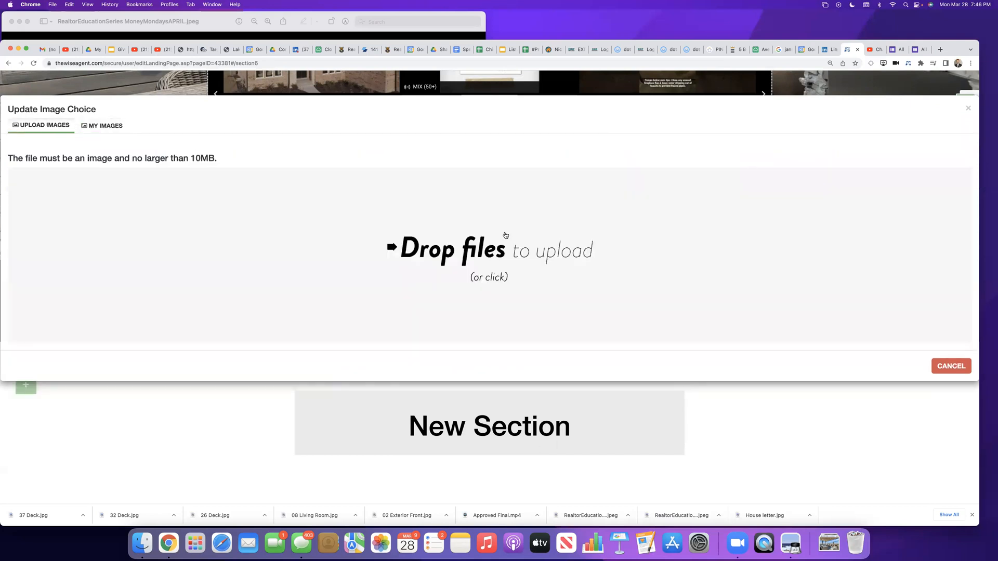
pyautogui.click(509, 245)
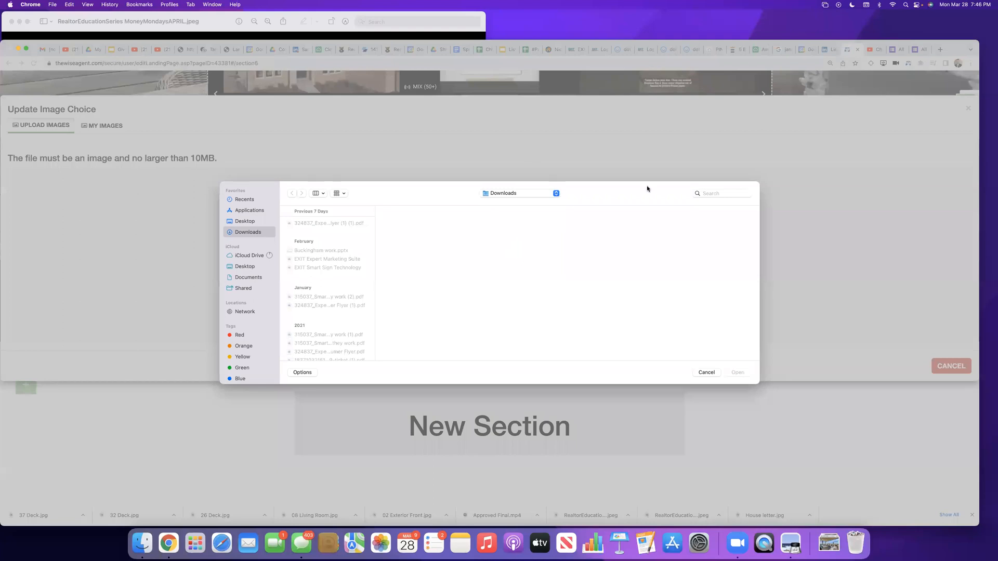
pyautogui.click(710, 194)
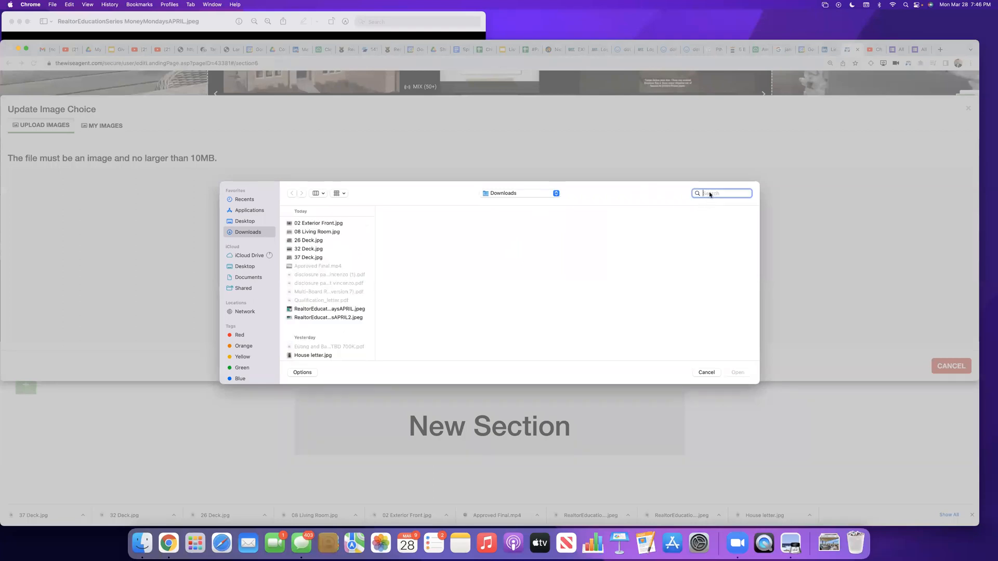
pyautogui.write('exit')
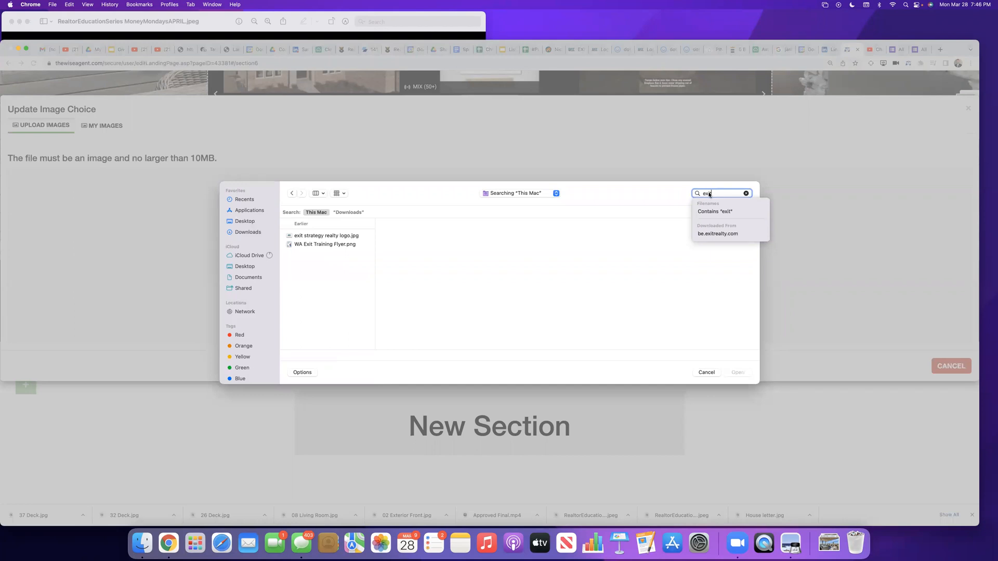
pyautogui.press('BackSpace')
pyautogui.press('BackSpace')
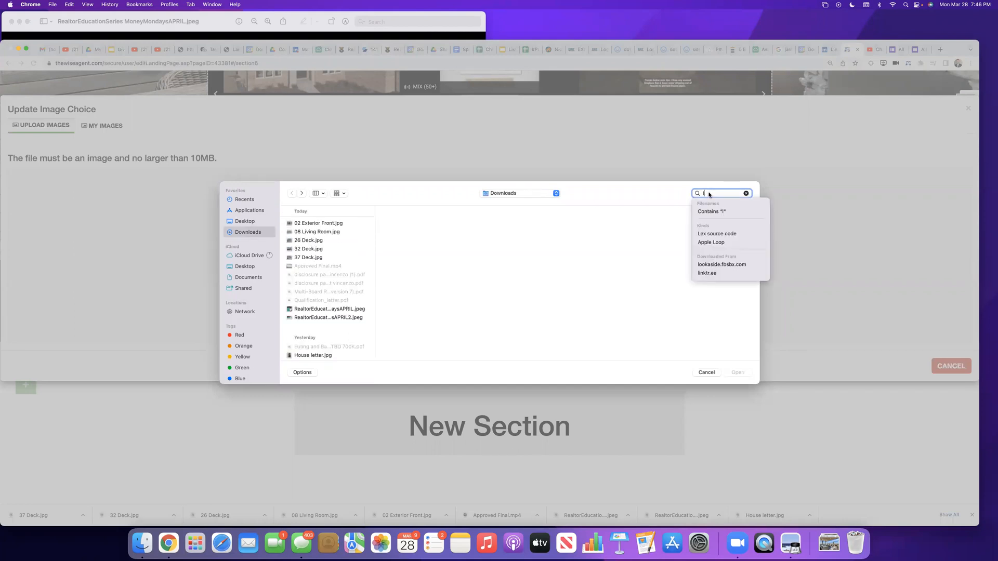
pyautogui.write('logo')
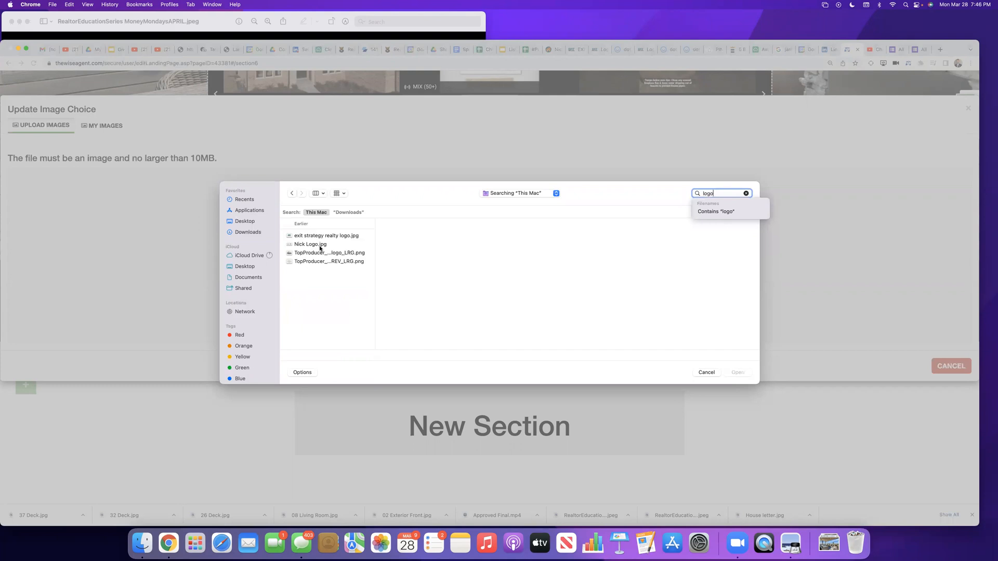
# Step: Upload the agent's logo JPG with the EXIT Strategy Realty mark, use it as the footer logo and save the image
pyautogui.click(320, 246)
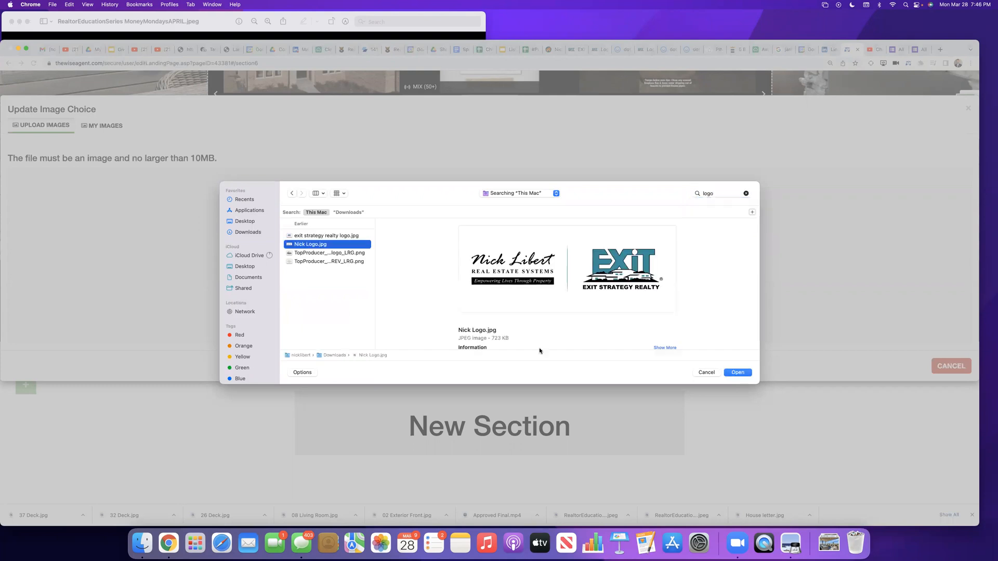
pyautogui.click(737, 373)
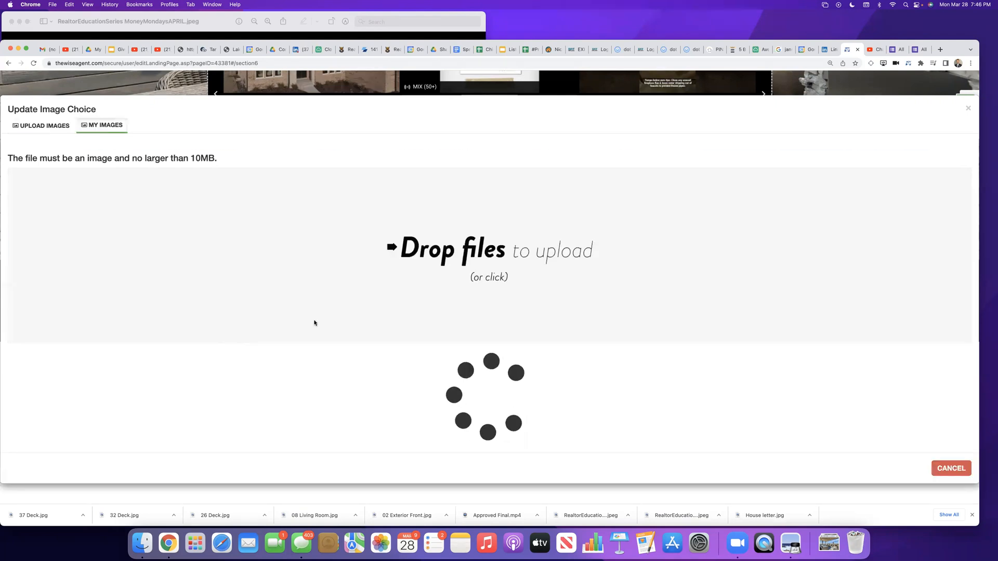
pyautogui.click(47, 193)
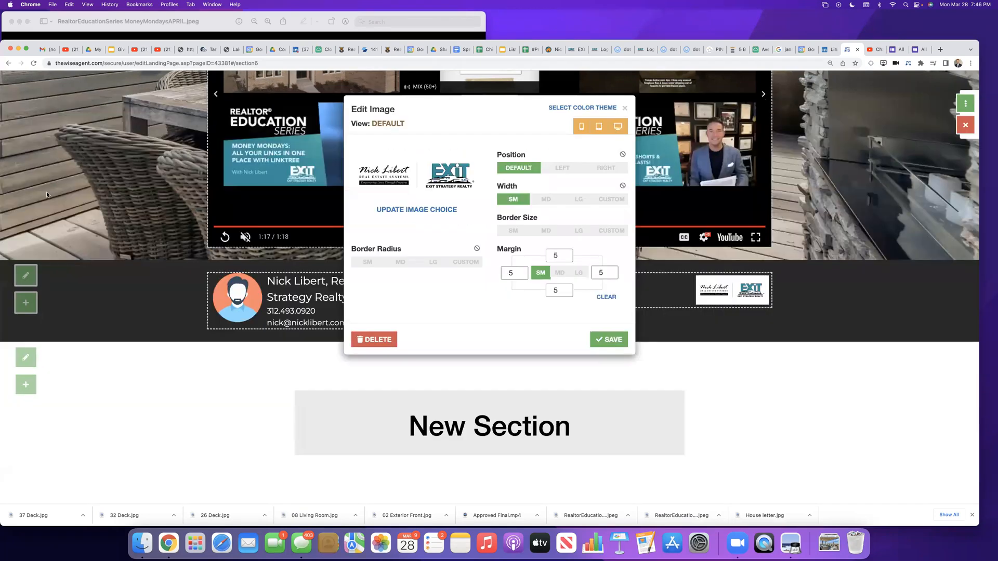
pyautogui.click(608, 339)
# Step: Try the LG and SM sizes on the container holding the footer logo
pyautogui.moveTo(723, 289)
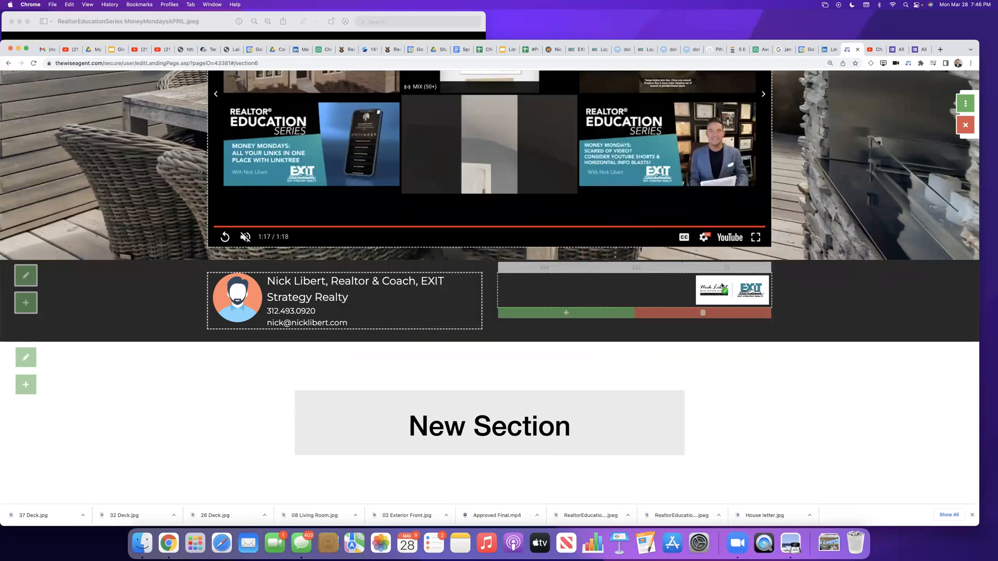
pyautogui.click(637, 268)
pyautogui.moveTo(442, 331)
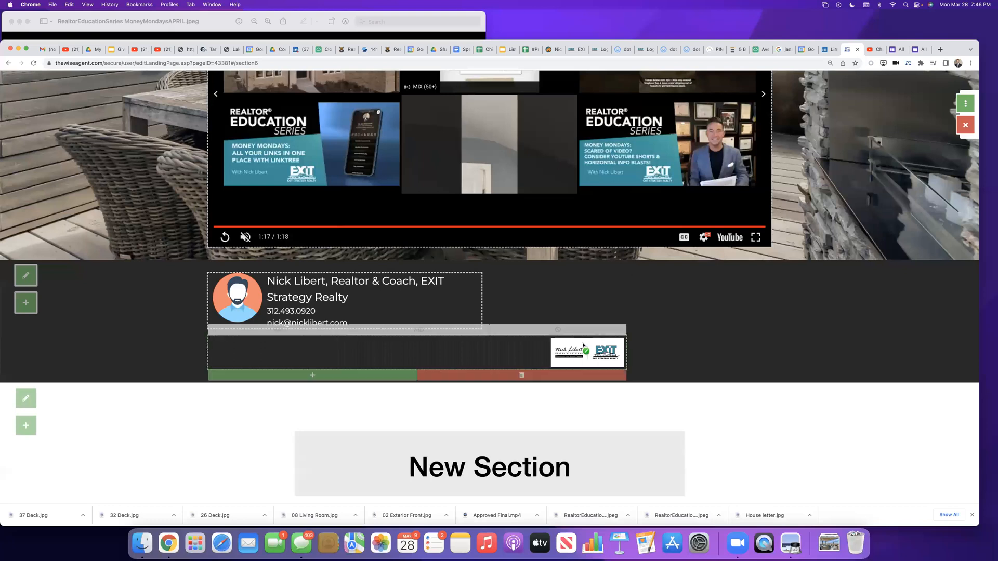
pyautogui.click(442, 331)
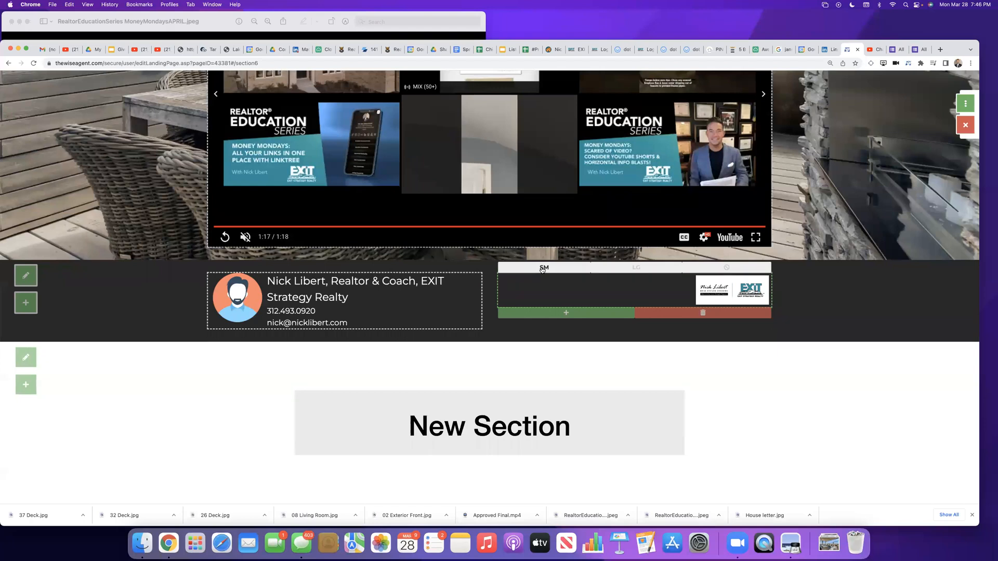
pyautogui.click(542, 268)
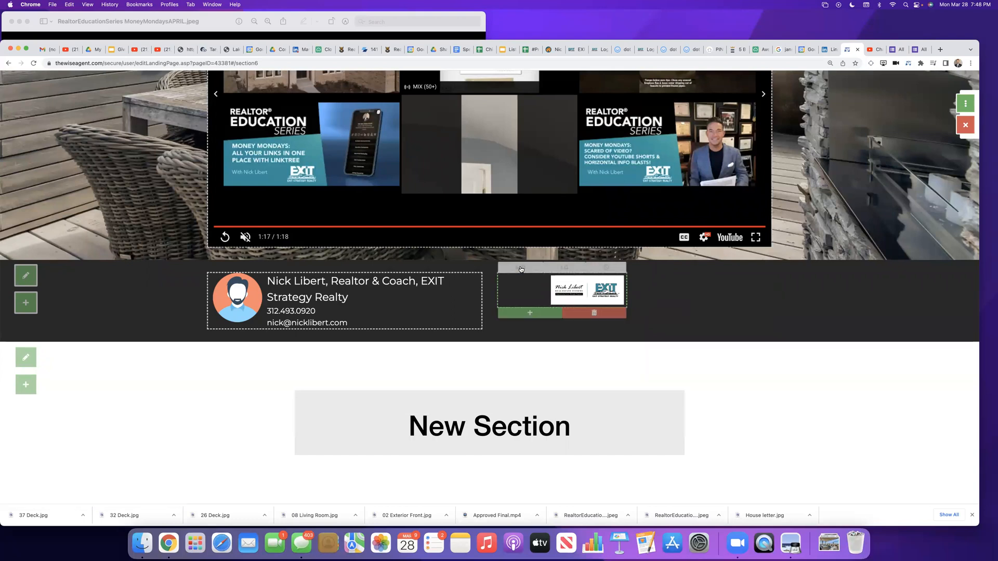
pyautogui.click(522, 268)
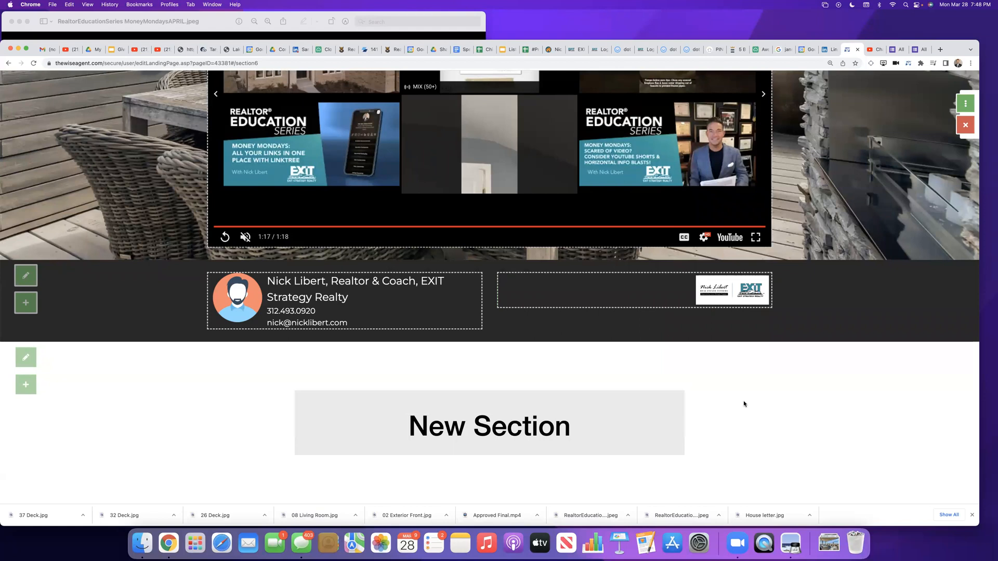
# Step: Examine which containers and elements can be added to the open house attendance form's container
pyautogui.scroll(2, 744, 404)
pyautogui.moveTo(678, 359)
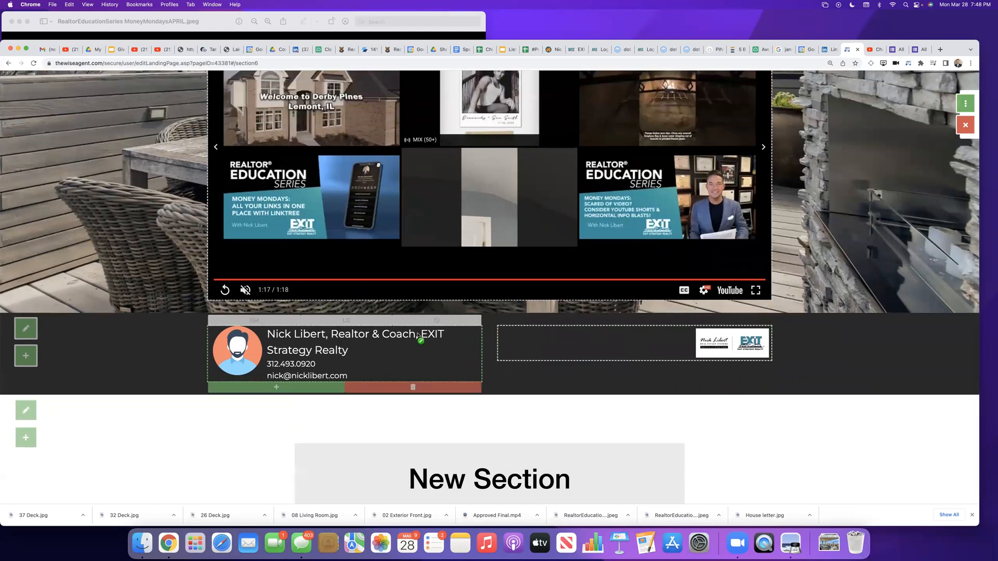
pyautogui.scroll(8, 418, 335)
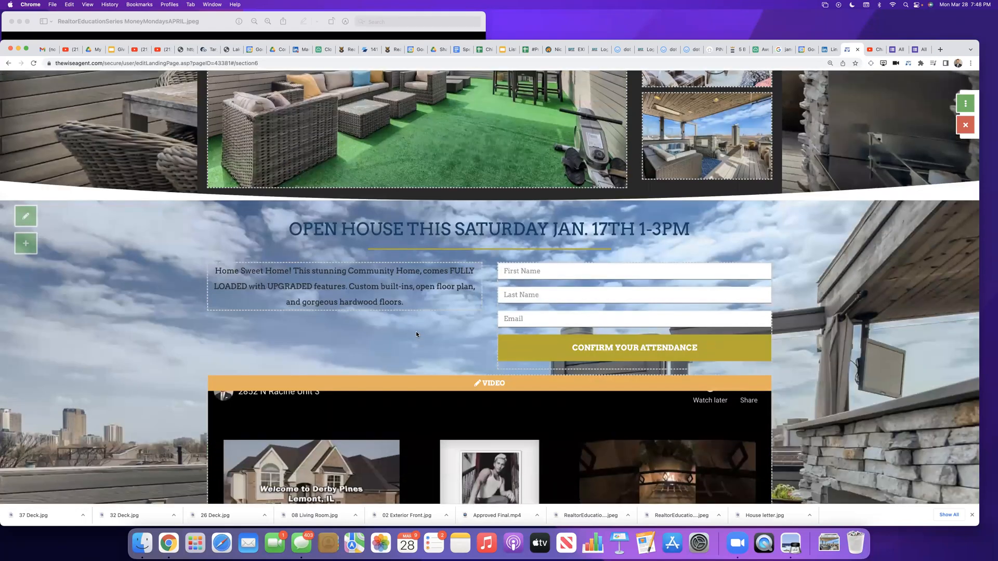
pyautogui.moveTo(769, 309)
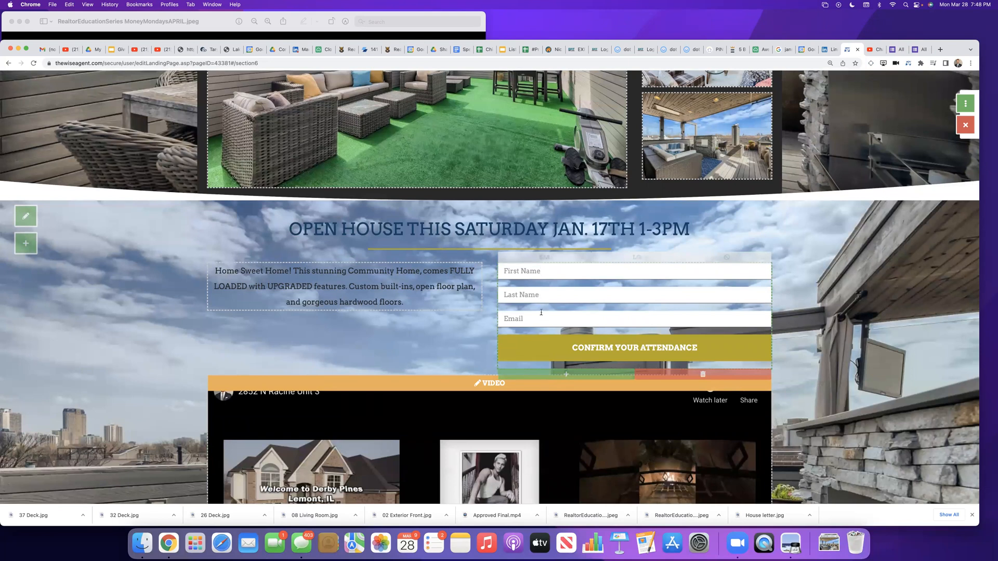
pyautogui.click(564, 375)
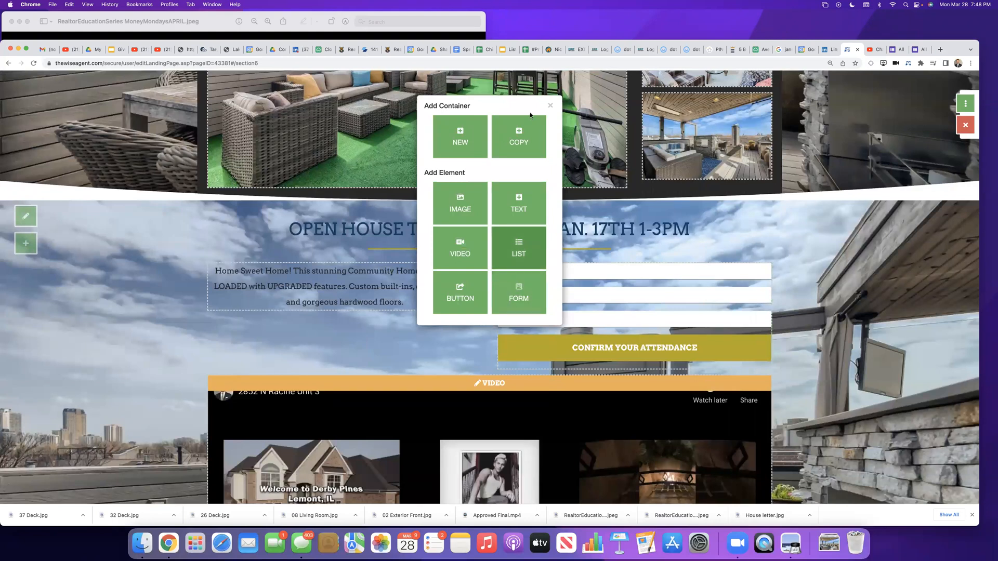
pyautogui.click(550, 105)
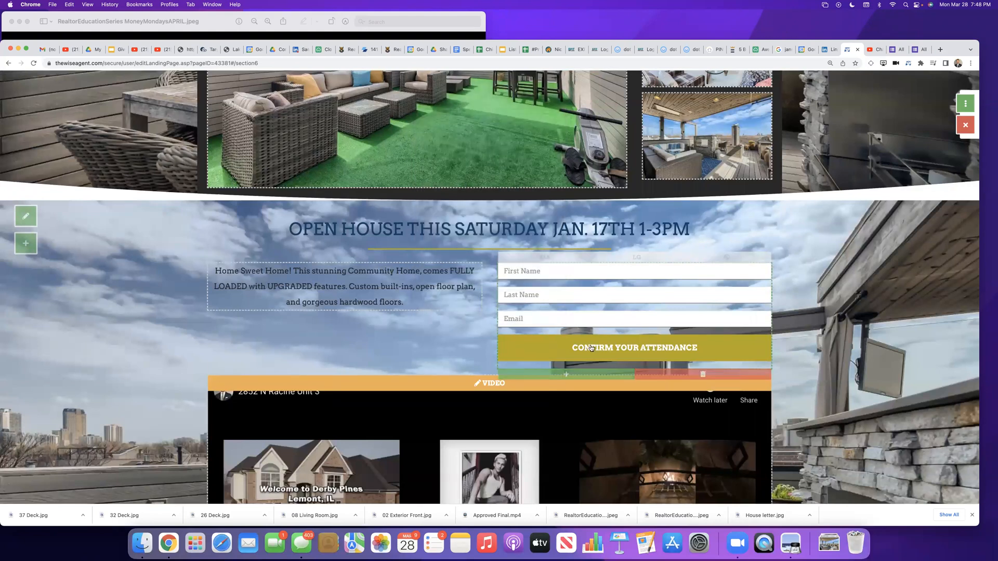
pyautogui.click(572, 375)
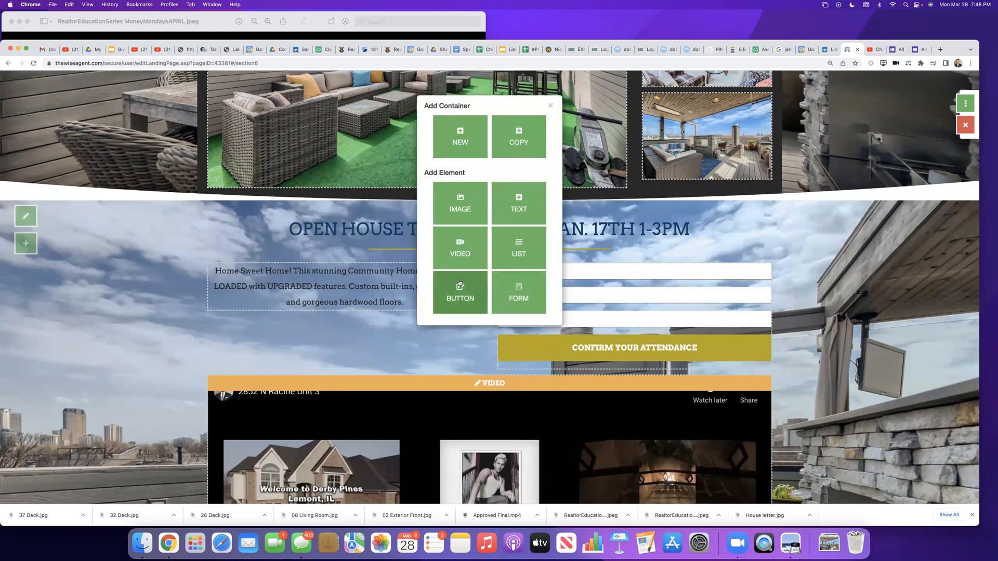
pyautogui.click(518, 289)
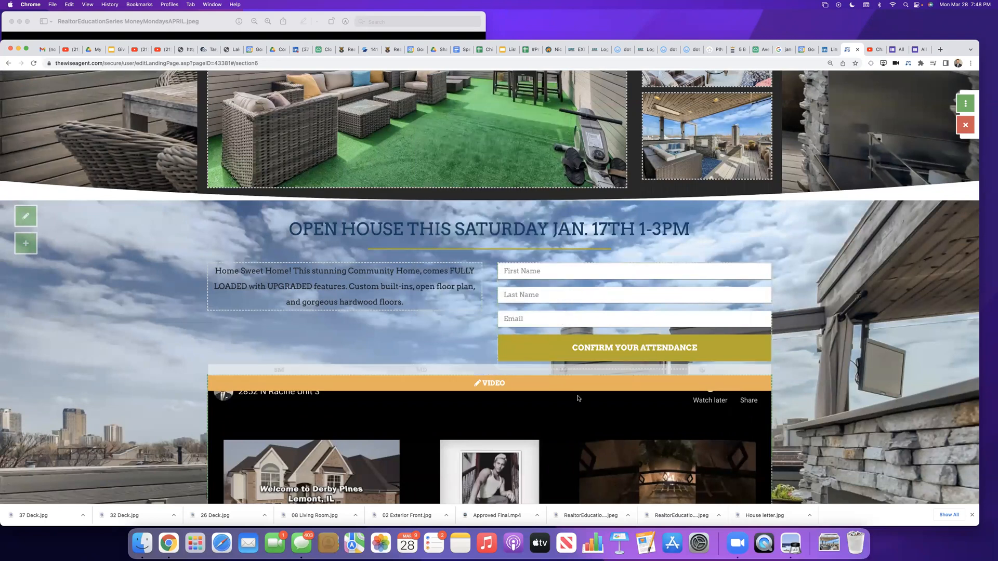
# Step: Open the property description beside the attendance form for editing and clear its placeholder text
pyautogui.scroll(-6, 859, 348)
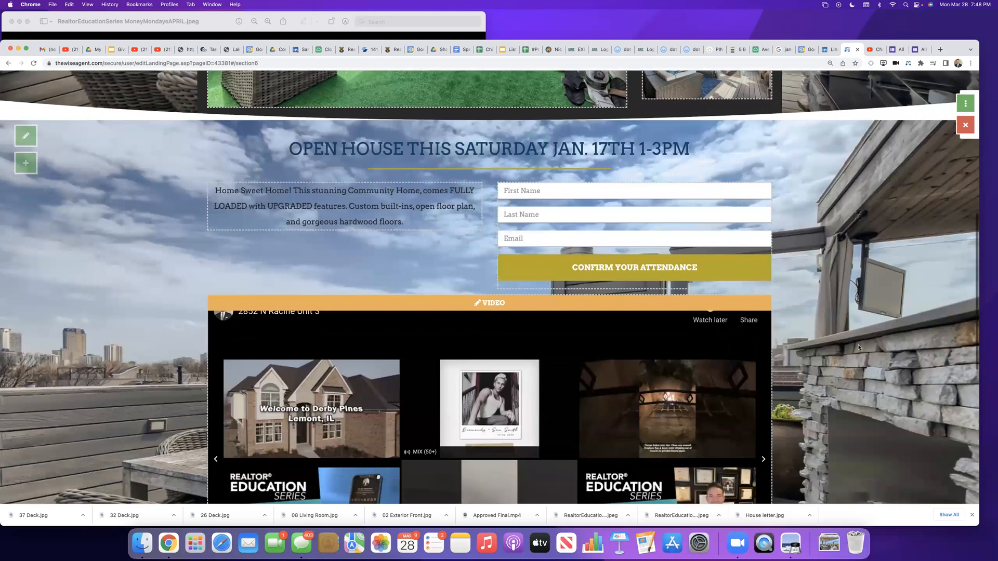
pyautogui.scroll(-3, 858, 345)
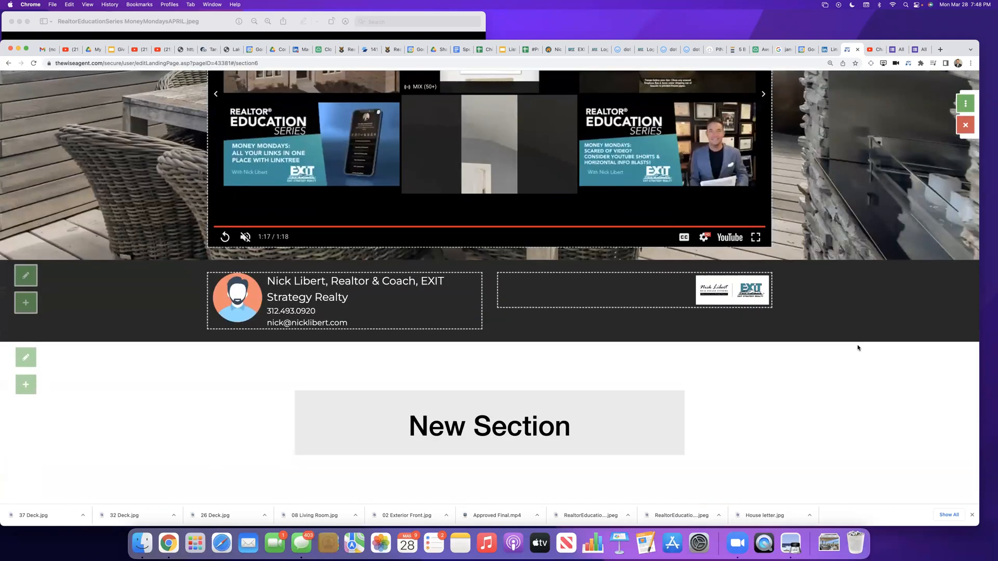
pyautogui.scroll(10, 858, 345)
pyautogui.scroll(-5, 671, 335)
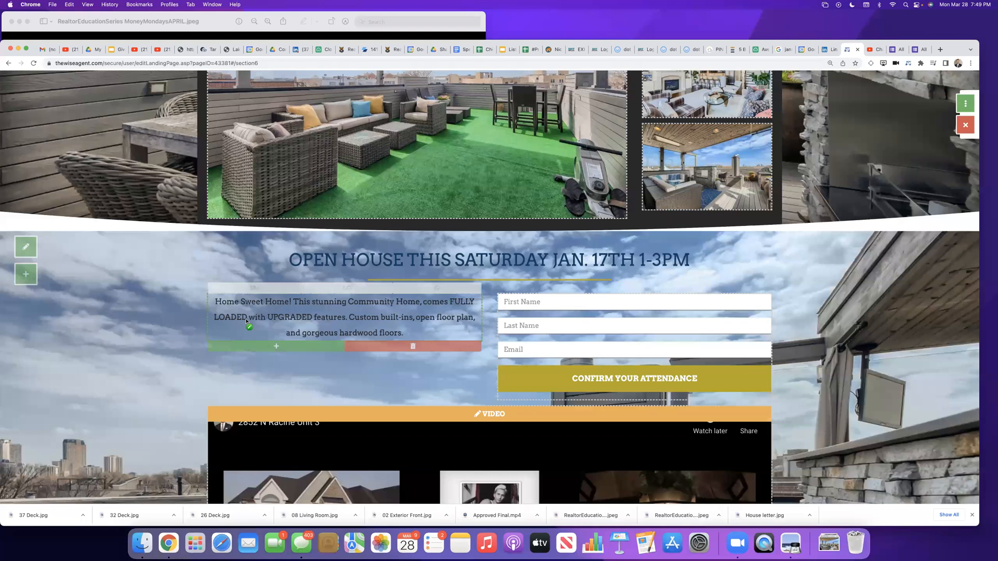
pyautogui.click(360, 296)
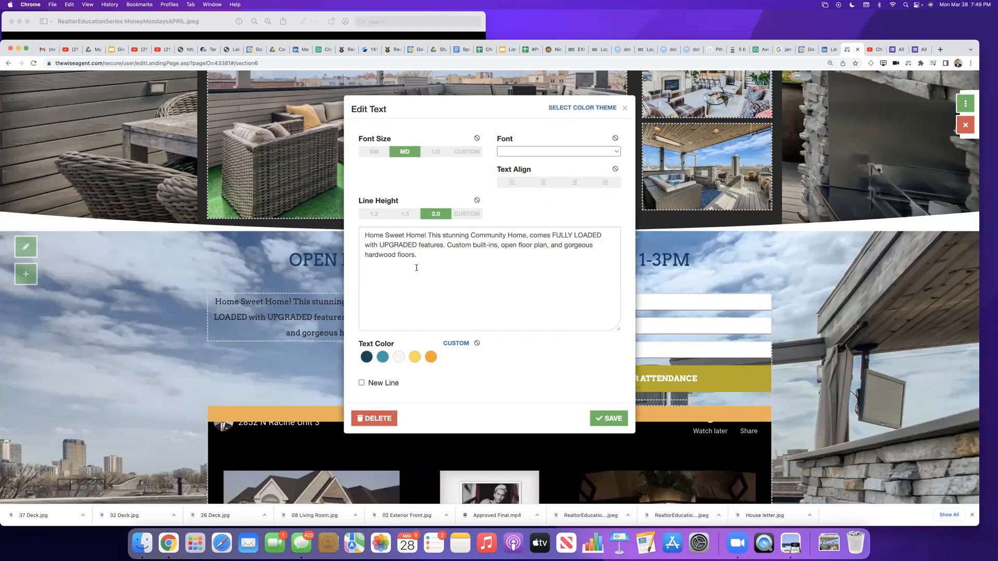
pyautogui.moveTo(419, 255); pyautogui.dragTo(362, 233)
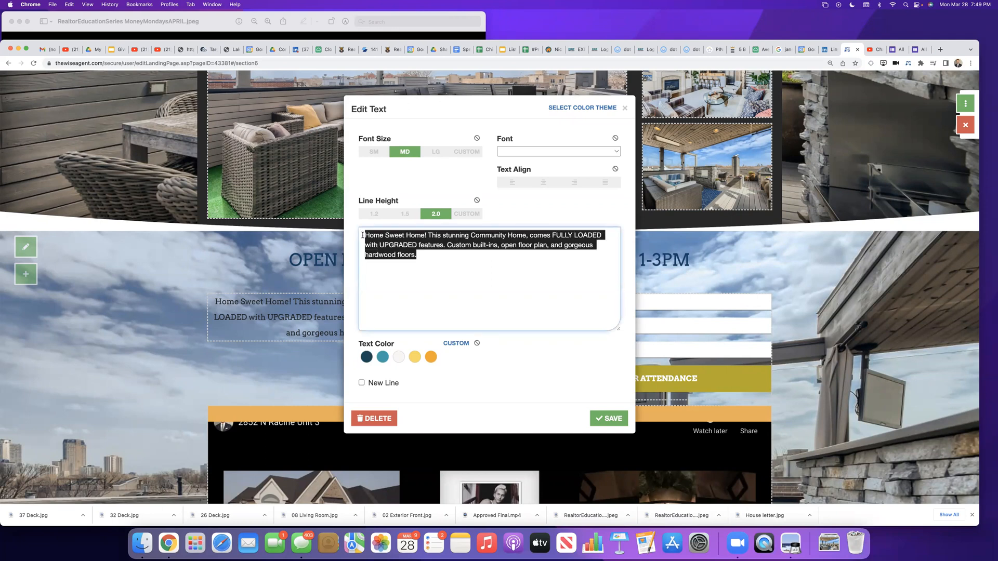
pyautogui.press('BackSpace')
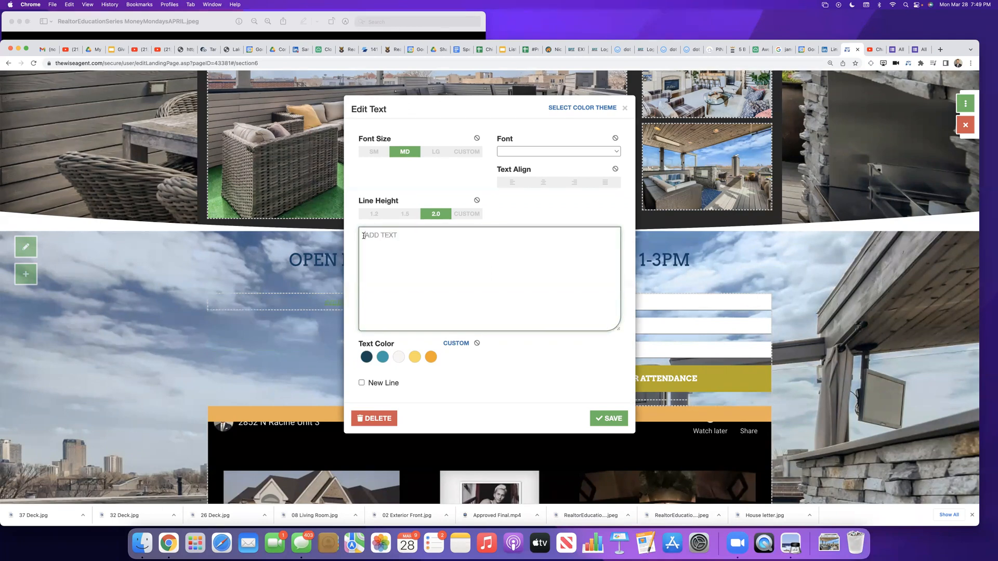
# Step: Begin the property description with "WOW, JUST WOW! This incredible 2 bed, 2 bath penthouse condo in the heart of Lakeview has"
pyautogui.write('WOW, JUST WOW!  This incre')
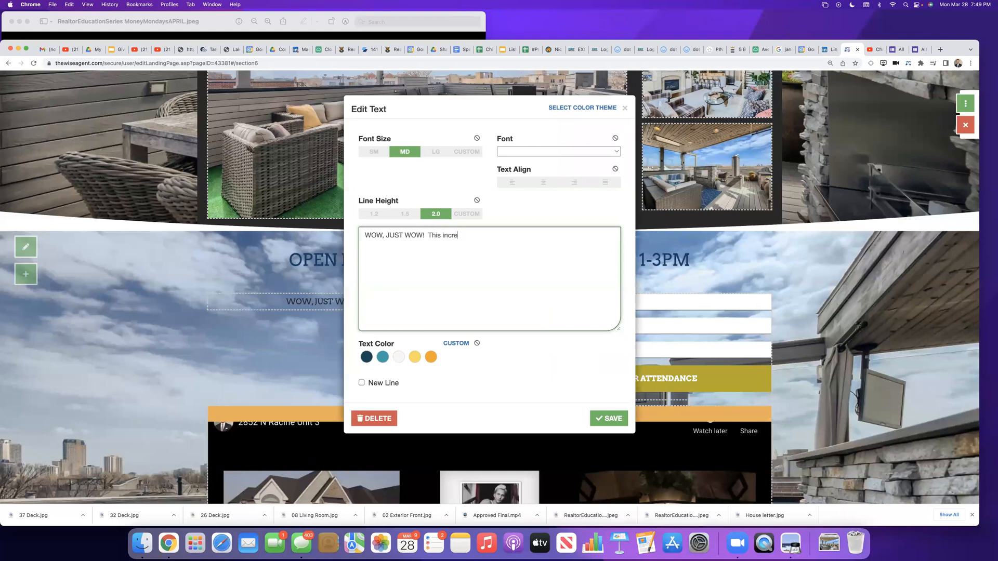
pyautogui.write('dible 2 e')
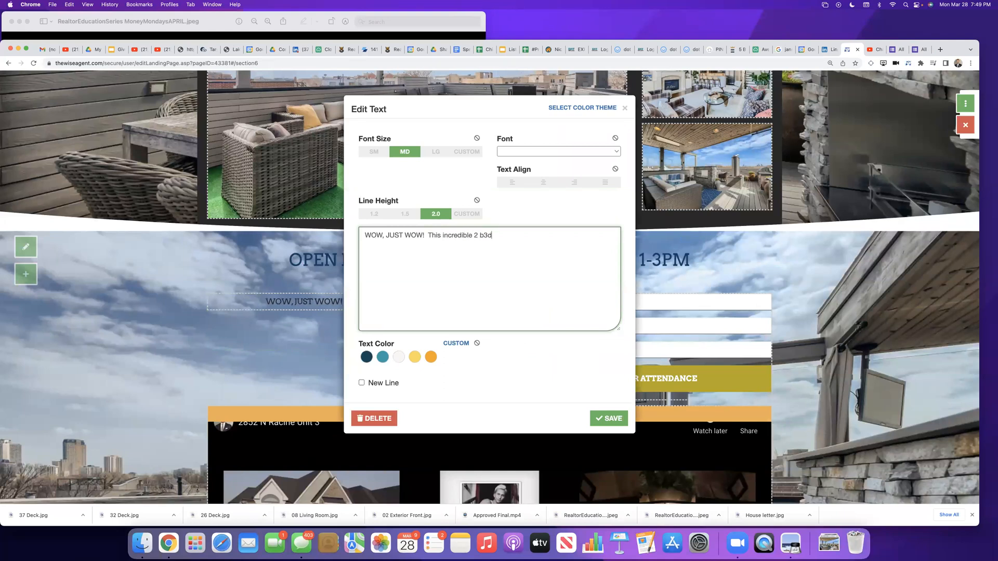
pyautogui.write('ed, 2 bath penthouse u')
pyautogui.press('BackSpace')
pyautogui.write('condo in the hear tof Lakeview has')
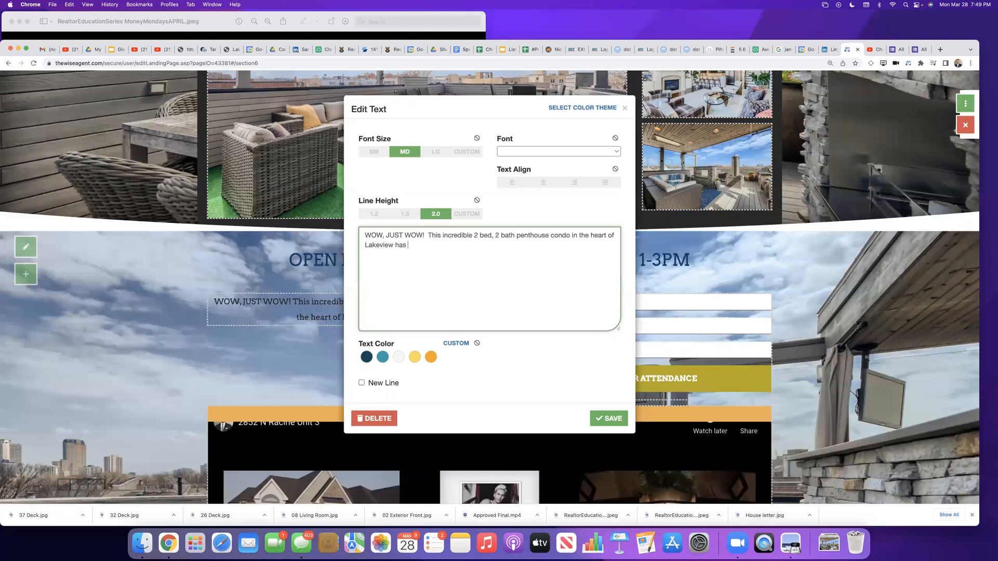
# Step: Continue the property description with "FOUR outdoor areas including a massive private rooftop deck"
pyautogui.write('FOUR outdoor areas ')
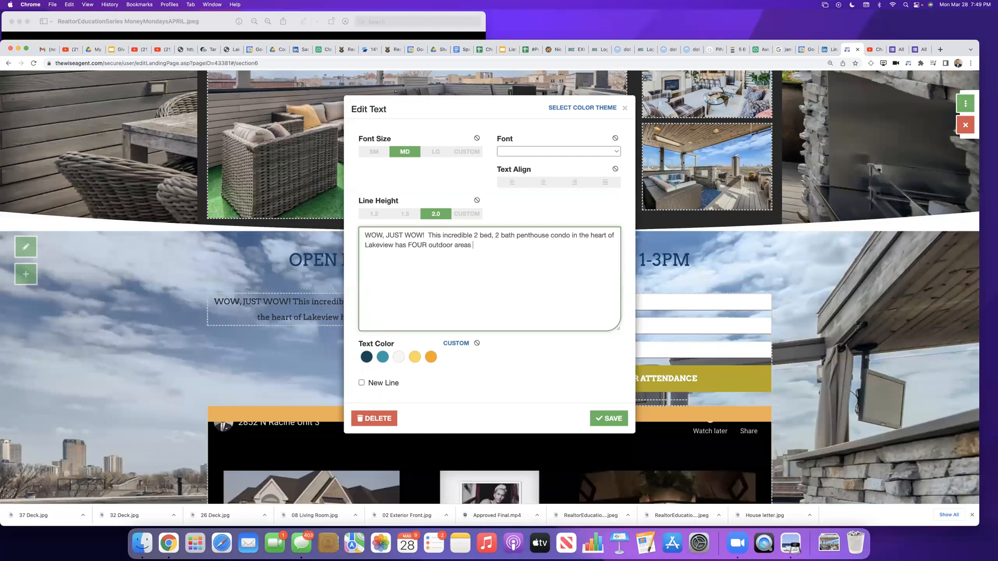
pyautogui.write('including')
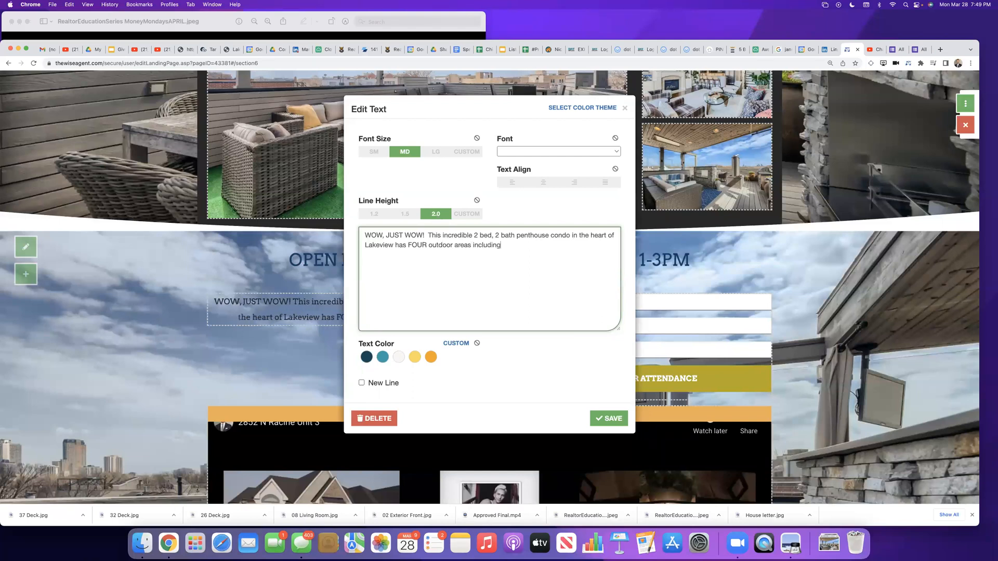
pyautogui.write(' a massi')
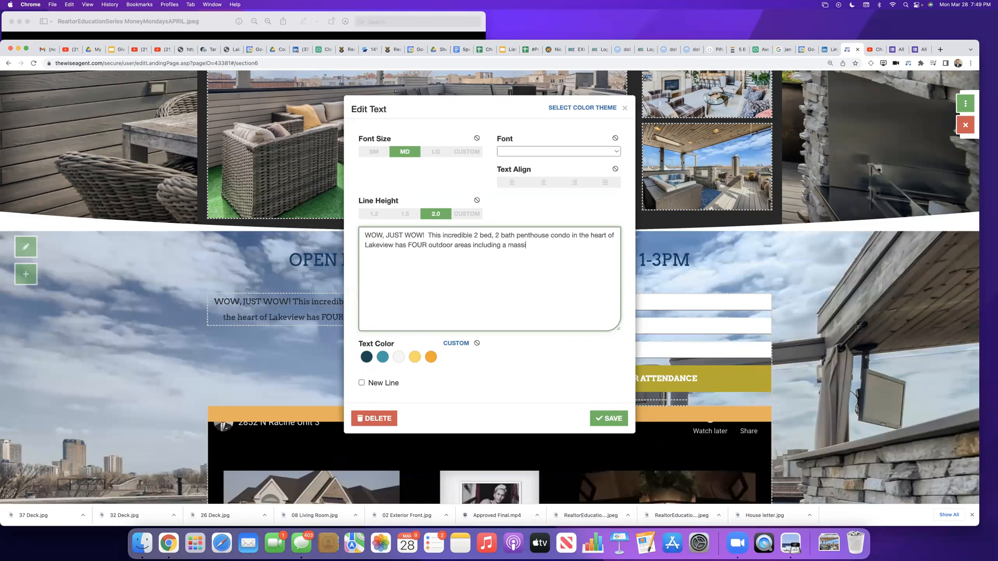
pyautogui.write('ve private rooftop')
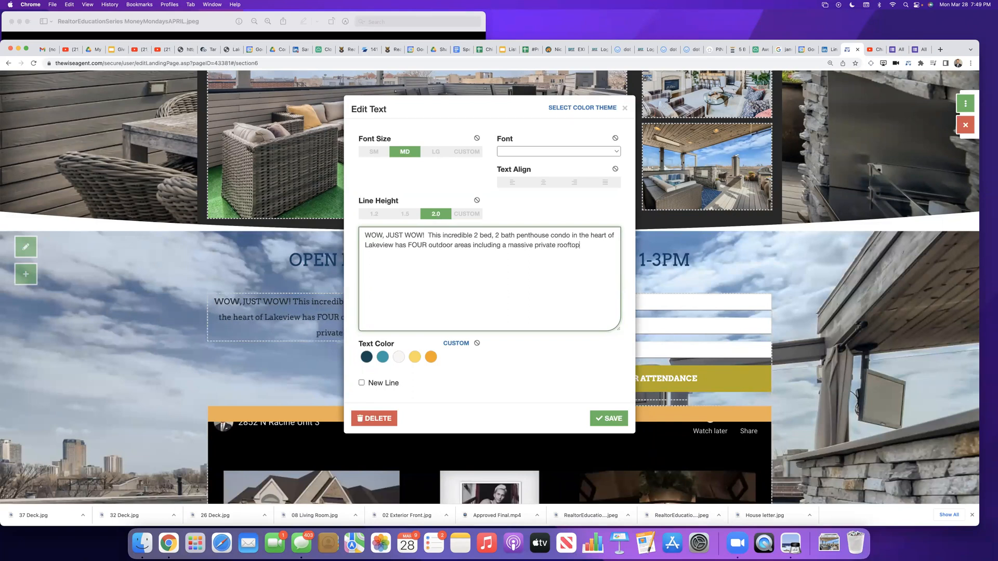
pyautogui.write(' deck with the most intense upg')
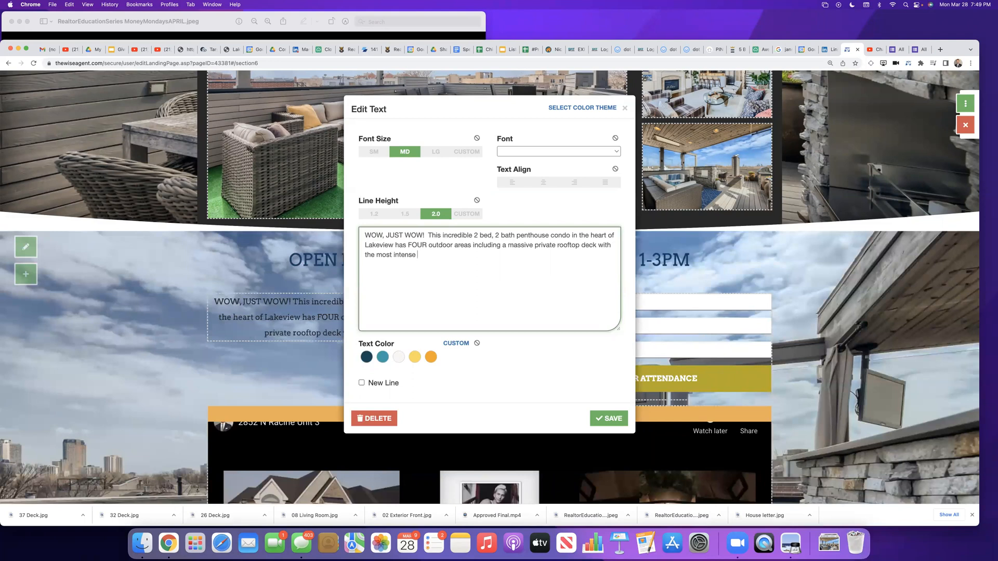
# Step: Complete the description's sentence with "with the most magical upgrades you've ever seen!"
pyautogui.press('BackSpace')
pyautogui.press('BackSpace')
pyautogui.press('BackSpace')
pyautogui.press('BackSpace')
pyautogui.press('BackSpace')
pyautogui.press('BackSpace')
pyautogui.press('BackSpace')
pyautogui.press('BackSpace')
pyautogui.press('BackSpace')
pyautogui.press('BackSpace')
pyautogui.press('BackSpace')
pyautogui.write('magical upgrad')
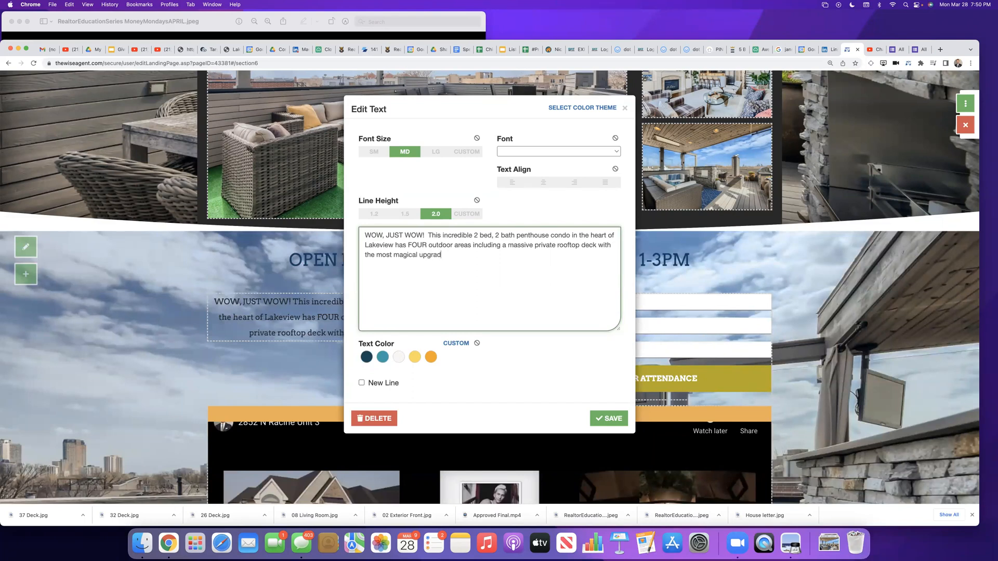
pyautogui.write("es you've e")
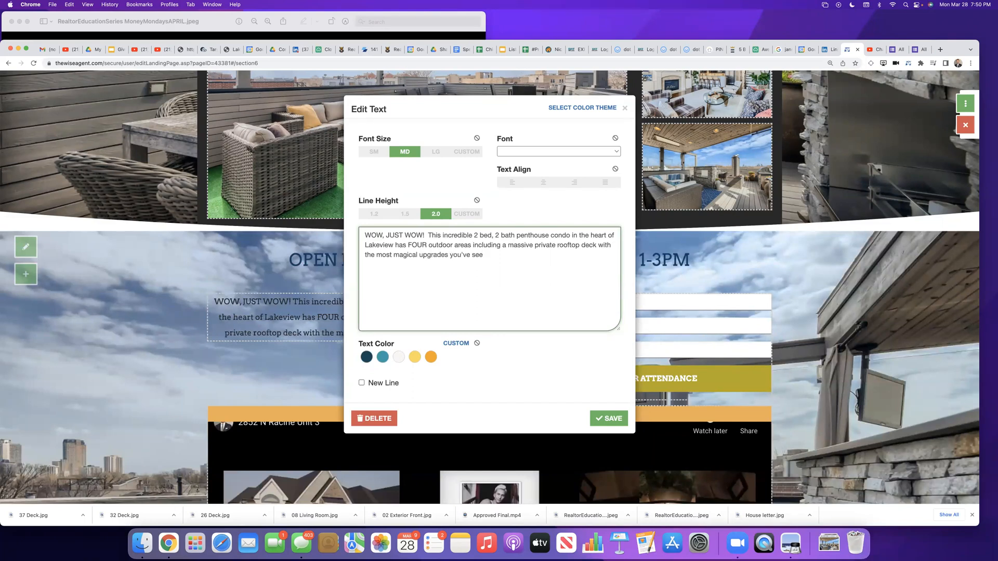
pyautogui.write('ver seen')
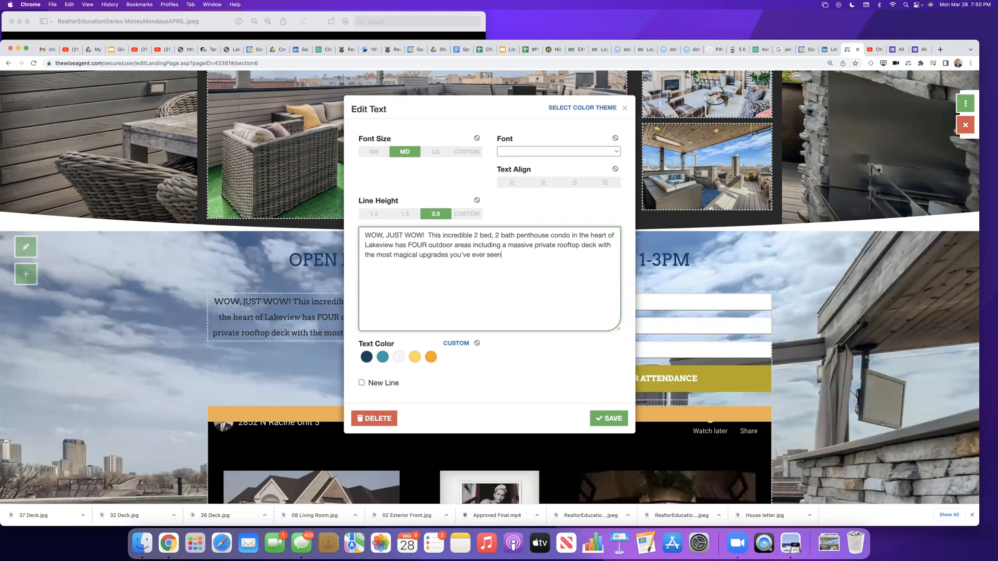
pyautogui.write('!  Registe')
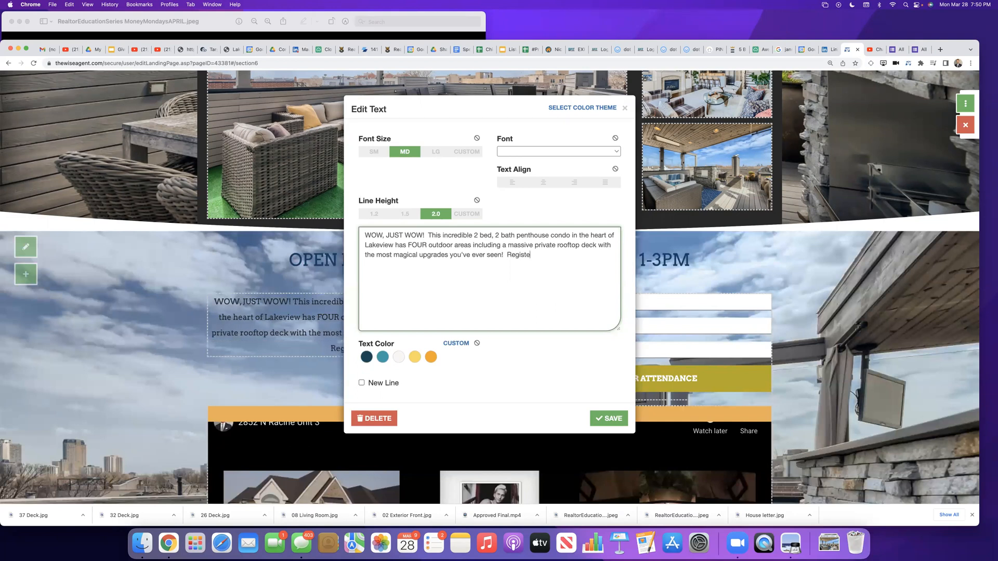
pyautogui.write('r to join us on Saturday before anyone else gets access.')
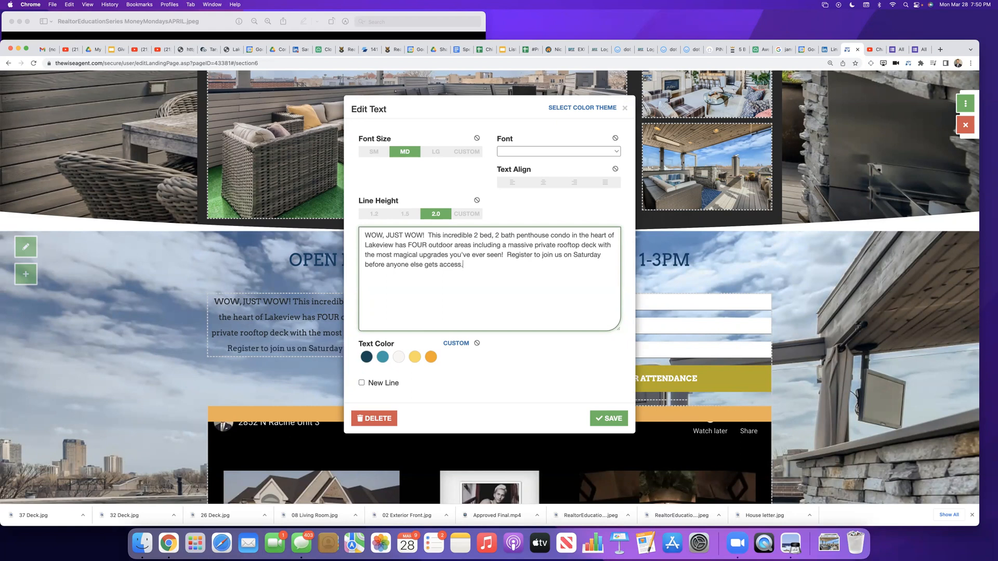
# Step: Add the closing sentence "Register to join us on Saturday before anyone else gets access." and save the property description
pyautogui.click(606, 417)
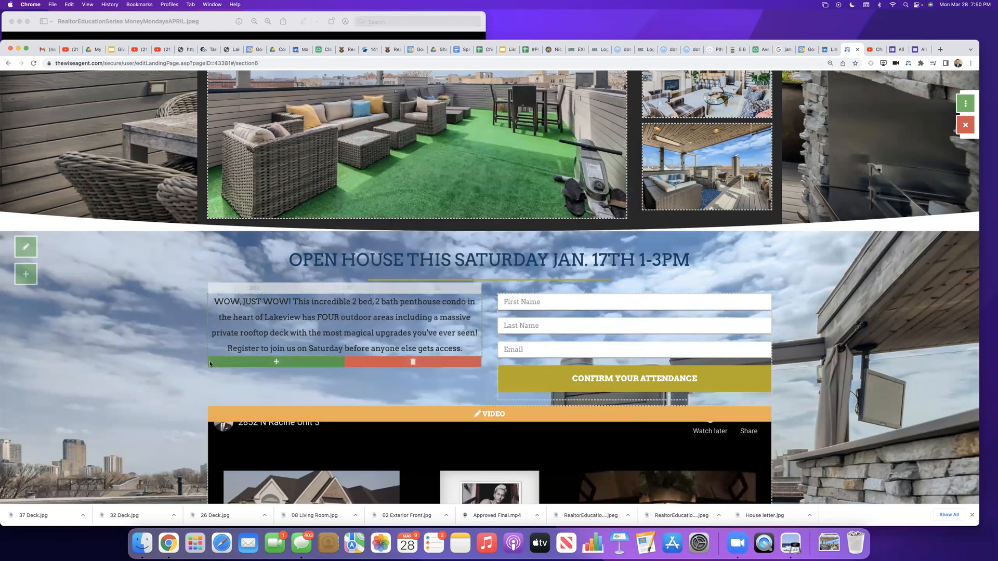
# Step: Reopen the property description text and try the Arvo, Lato, Montserrat, Playfair and Roboto fonts on it
pyautogui.click(281, 319)
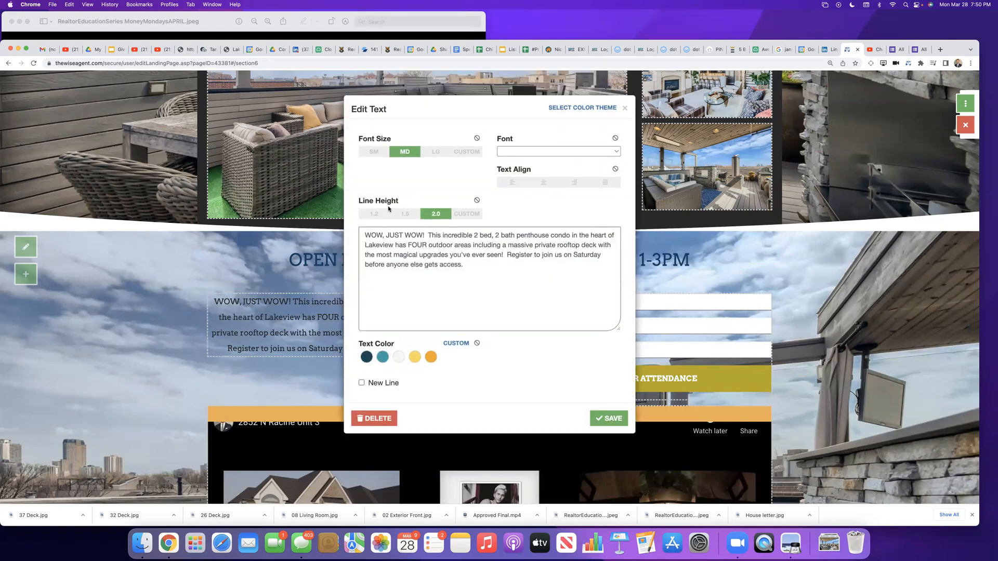
pyautogui.moveTo(477, 265); pyautogui.dragTo(324, 239)
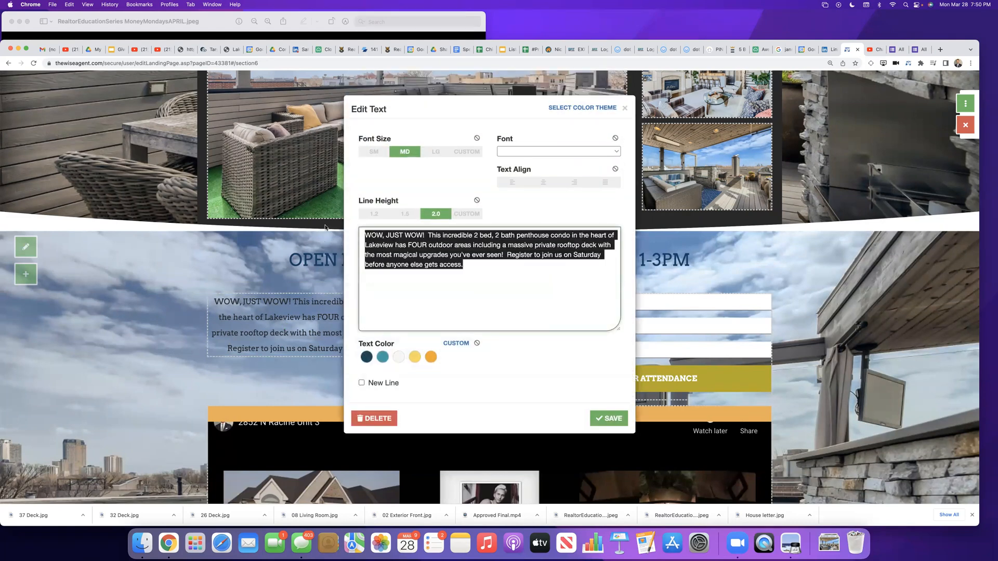
pyautogui.click(558, 154)
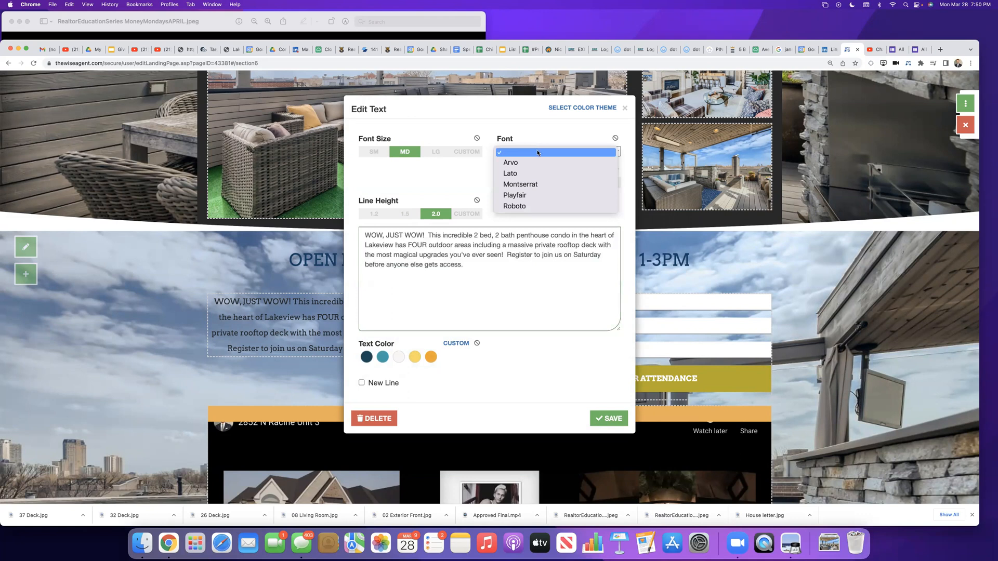
pyautogui.click(533, 167)
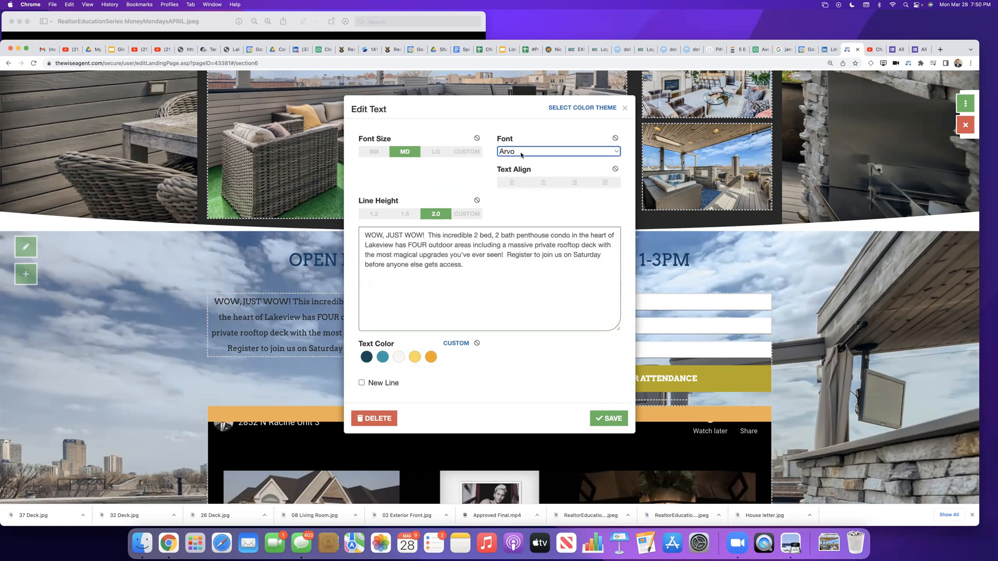
pyautogui.click(519, 155)
pyautogui.click(511, 163)
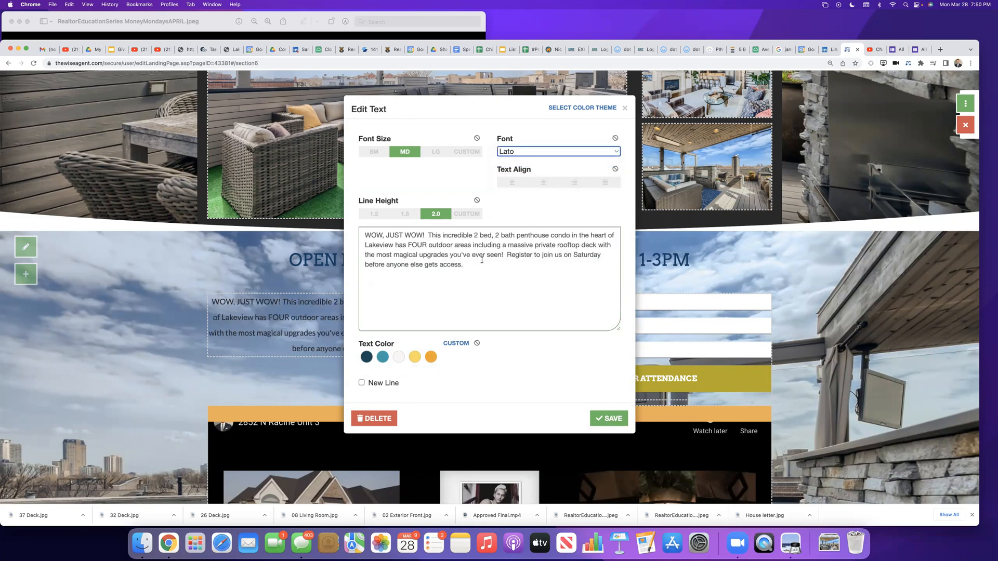
pyautogui.click(554, 153)
pyautogui.click(530, 162)
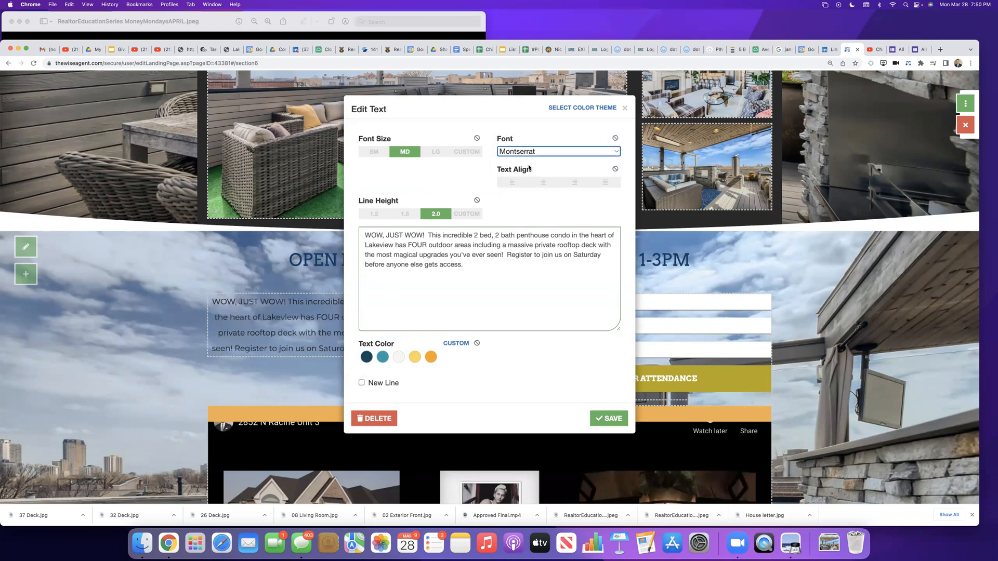
pyautogui.click(513, 151)
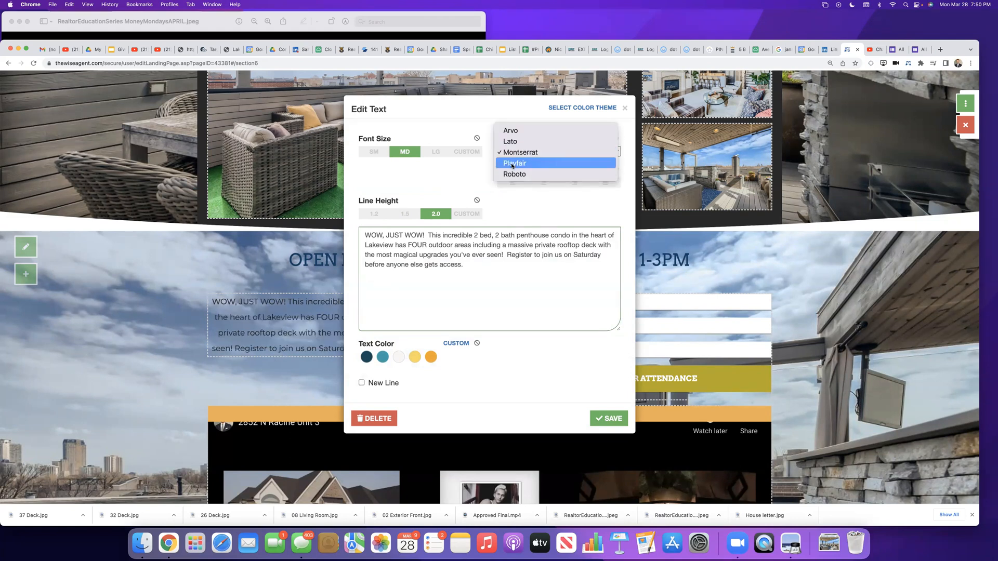
pyautogui.click(512, 164)
pyautogui.click(516, 149)
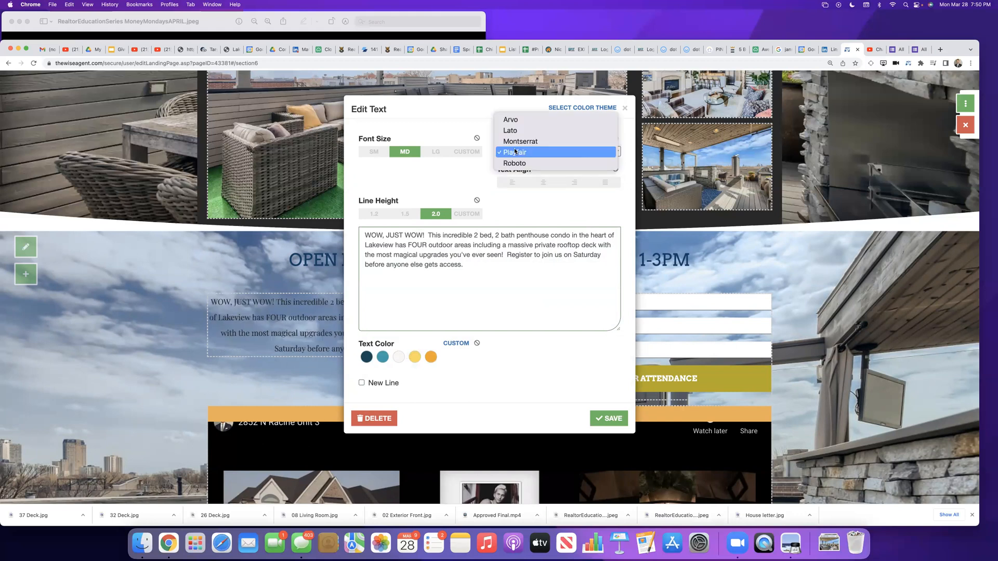
pyautogui.click(514, 164)
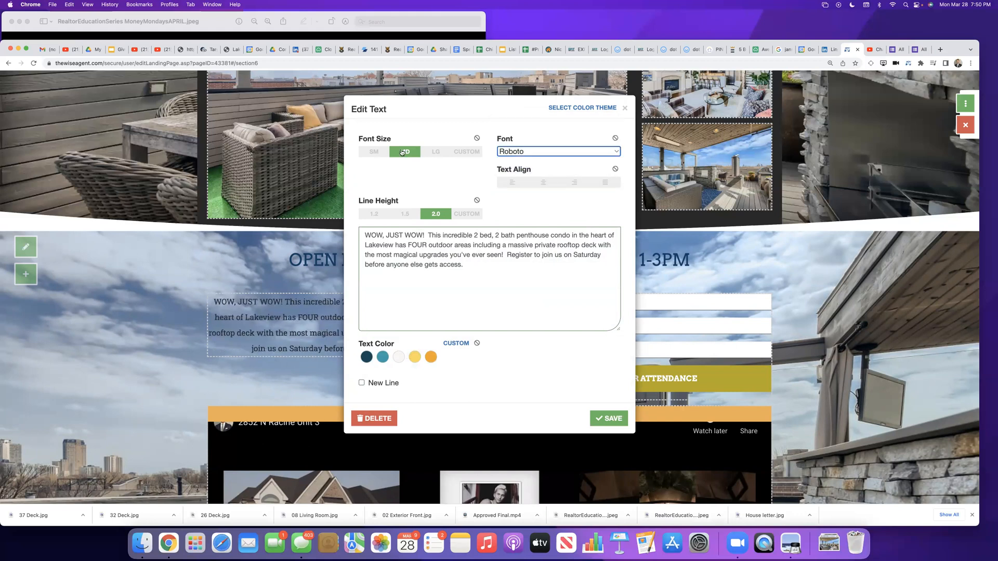
# Step: Set the property description's font size to LG and its font to Lato, and close the text settings
pyautogui.click(436, 152)
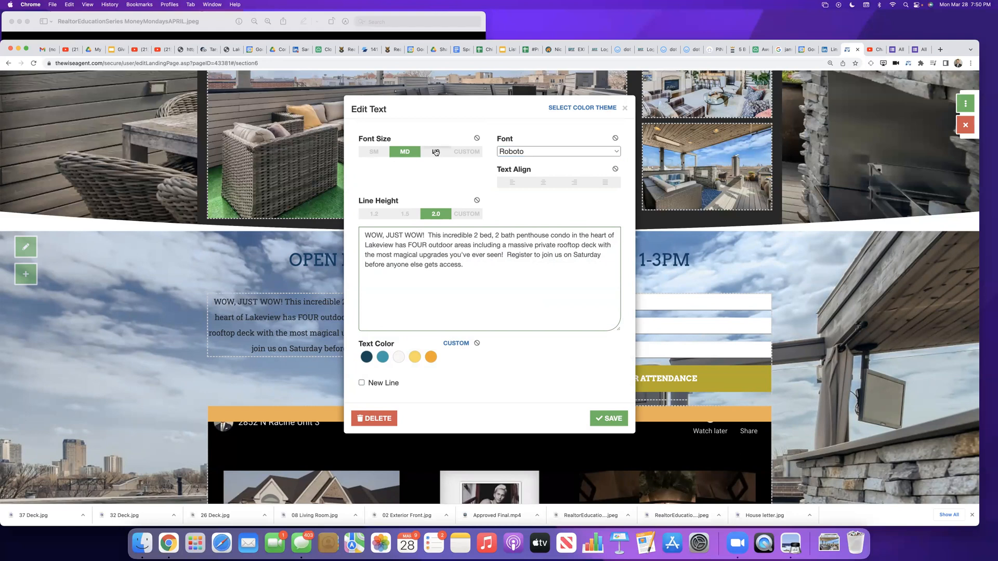
pyautogui.click(521, 151)
pyautogui.click(522, 112)
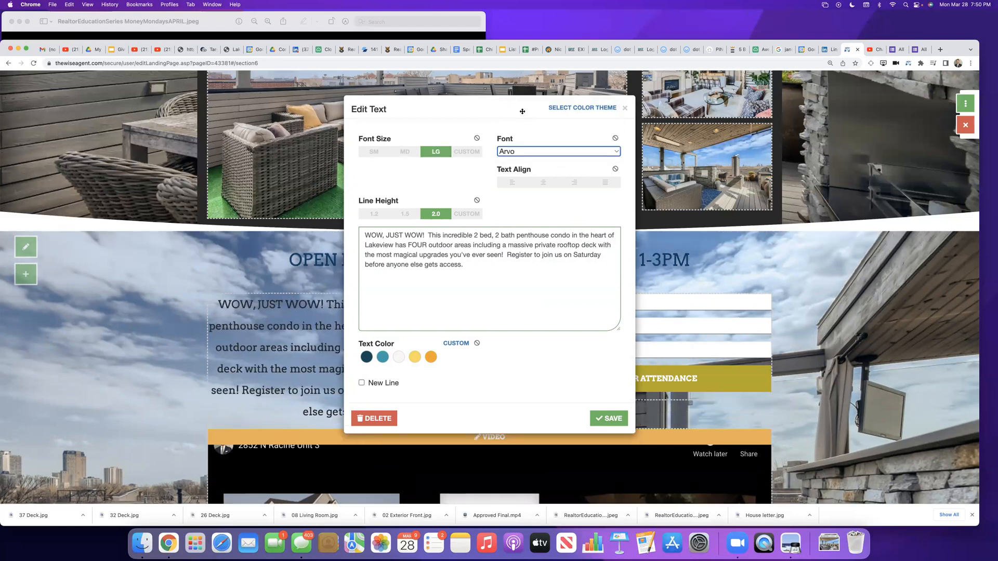
pyautogui.click(520, 151)
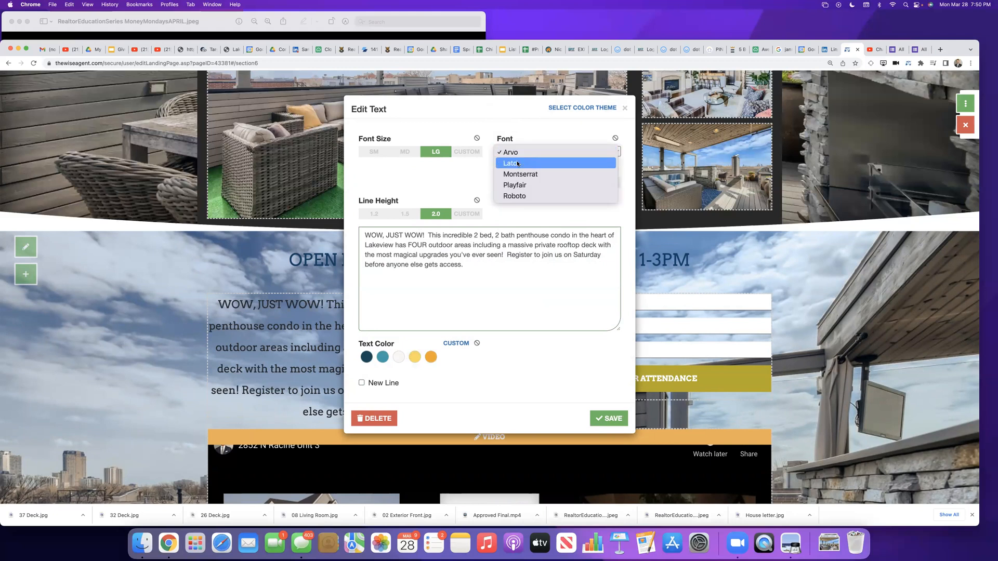
pyautogui.click(518, 163)
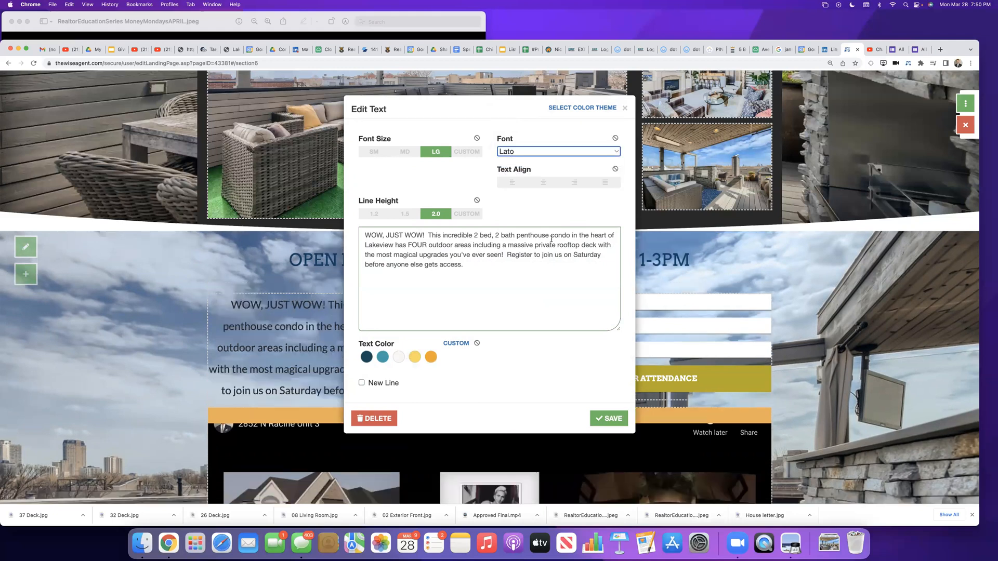
pyautogui.click(729, 268)
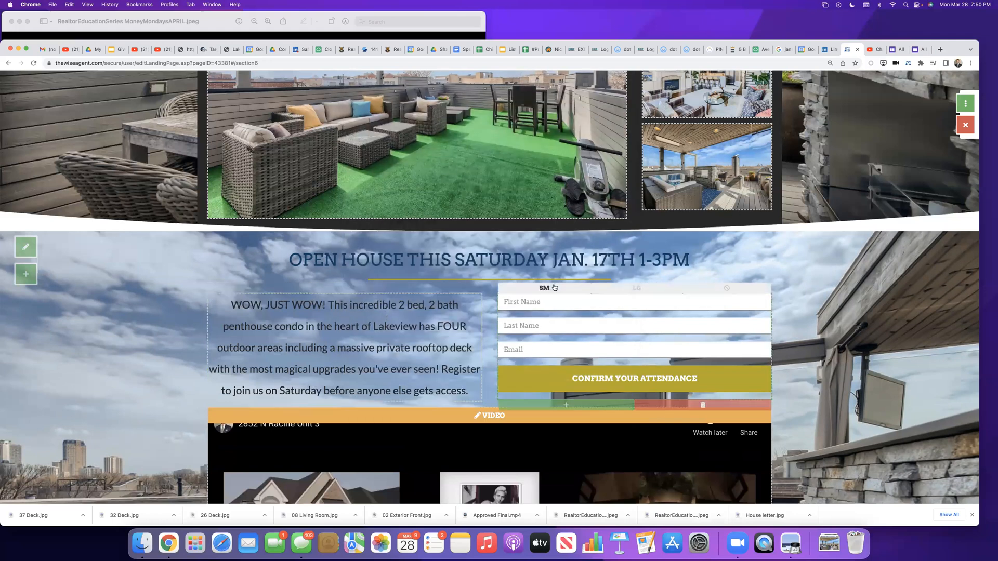
# Step: Delete the "New Section" title from the empty section below the agent footer
pyautogui.scroll(-3, 815, 361)
pyautogui.scroll(-7, 815, 361)
pyautogui.scroll(2, 815, 361)
pyautogui.scroll(-10, 816, 361)
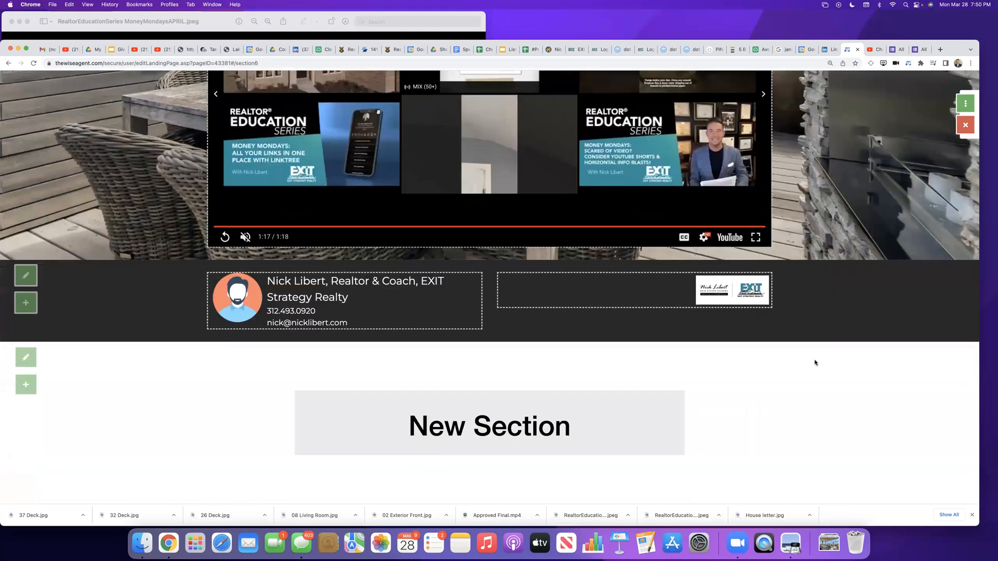
pyautogui.click(385, 424)
pyautogui.click(378, 367)
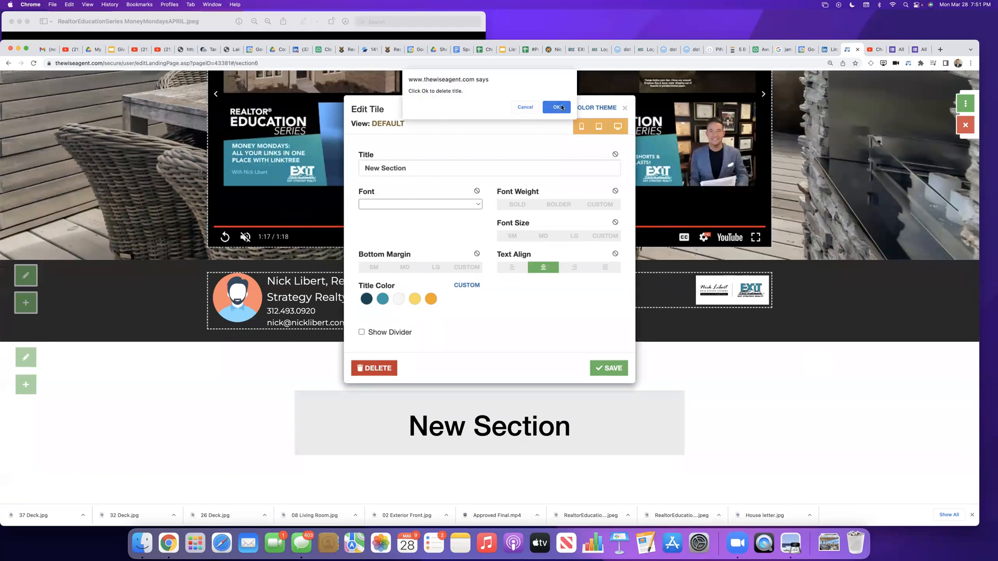
pyautogui.click(558, 107)
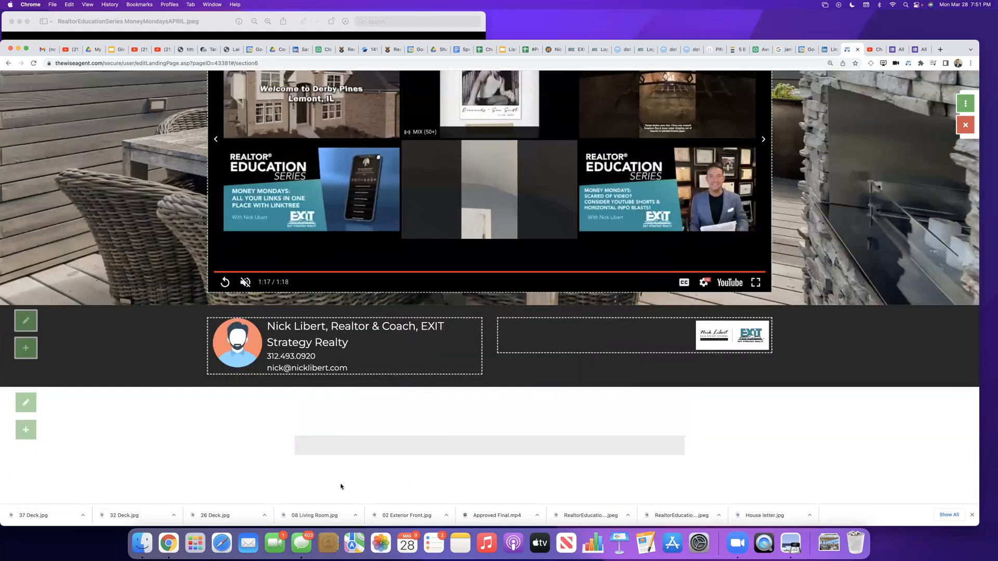
# Step: Delete the "Open House This Saturday Jan. 17th 1-3PM" title above the description and attendance form
pyautogui.scroll(8, 341, 486)
pyautogui.scroll(9, 341, 485)
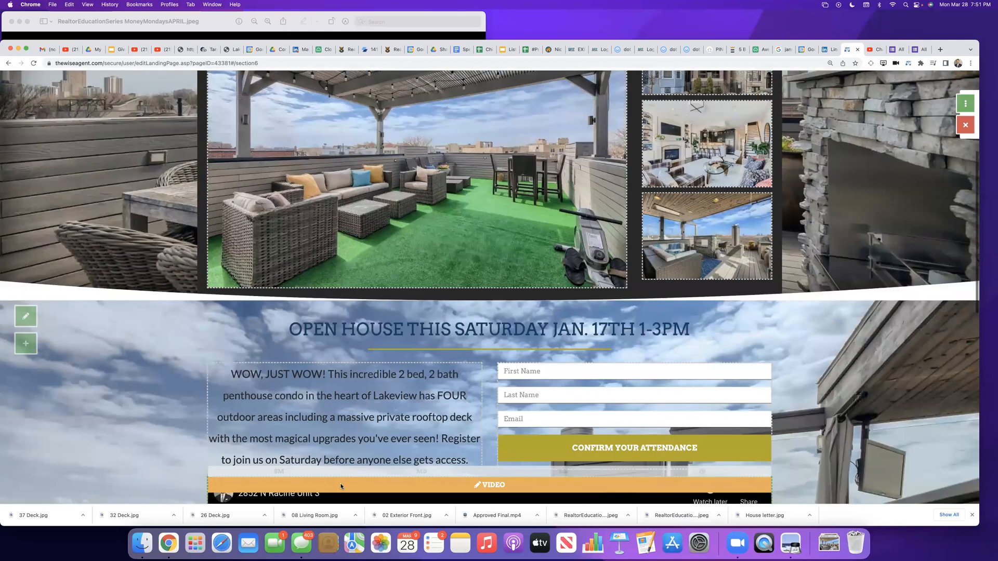
pyautogui.scroll(-8, 341, 486)
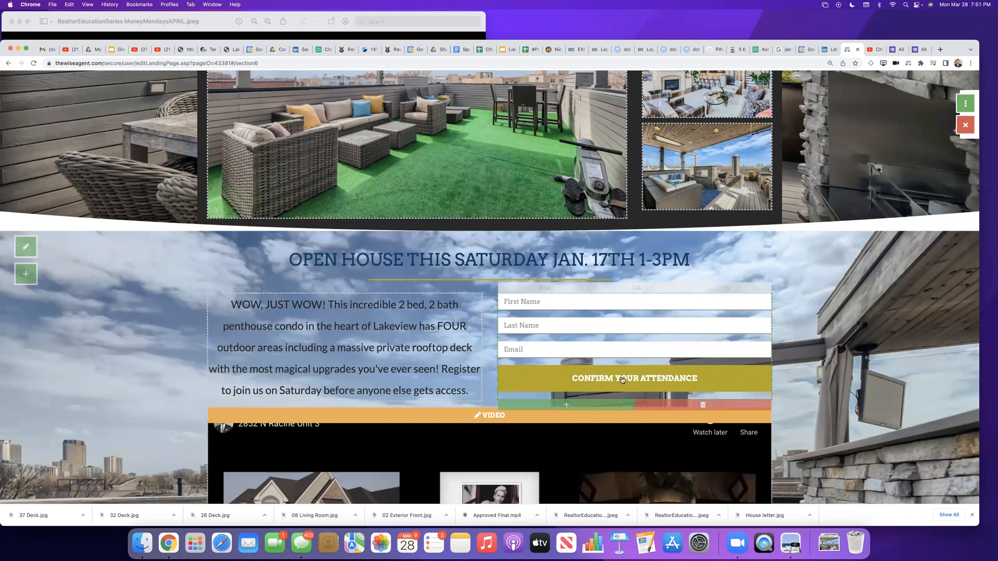
pyautogui.click(305, 260)
pyautogui.moveTo(525, 168); pyautogui.dragTo(351, 179)
pyautogui.press('BackSpace')
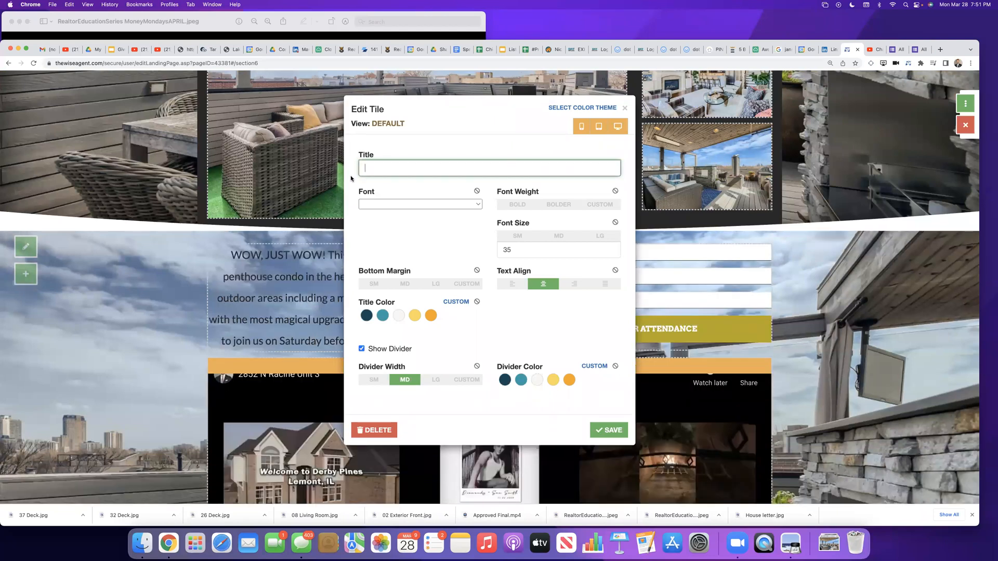
pyautogui.click(376, 431)
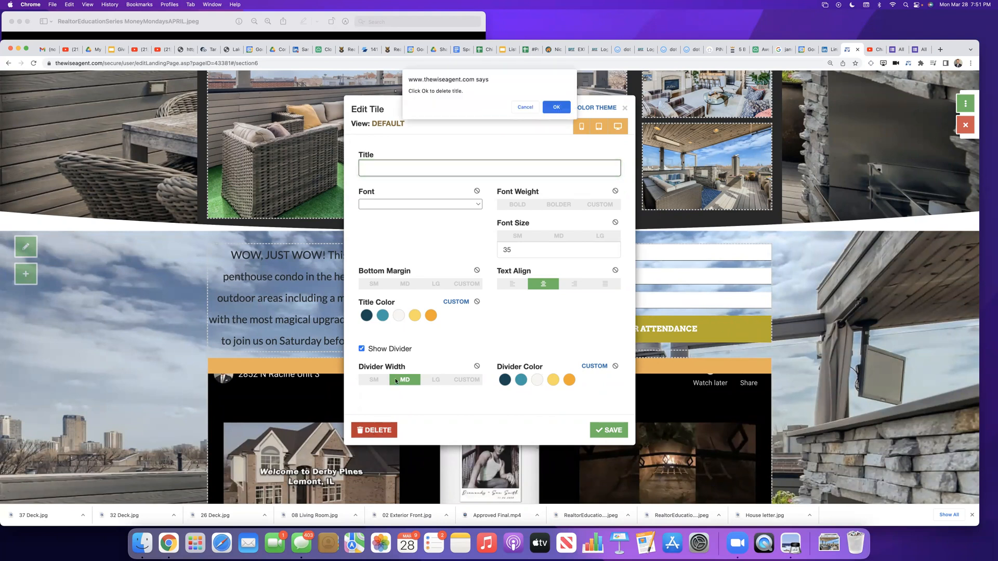
pyautogui.click(557, 107)
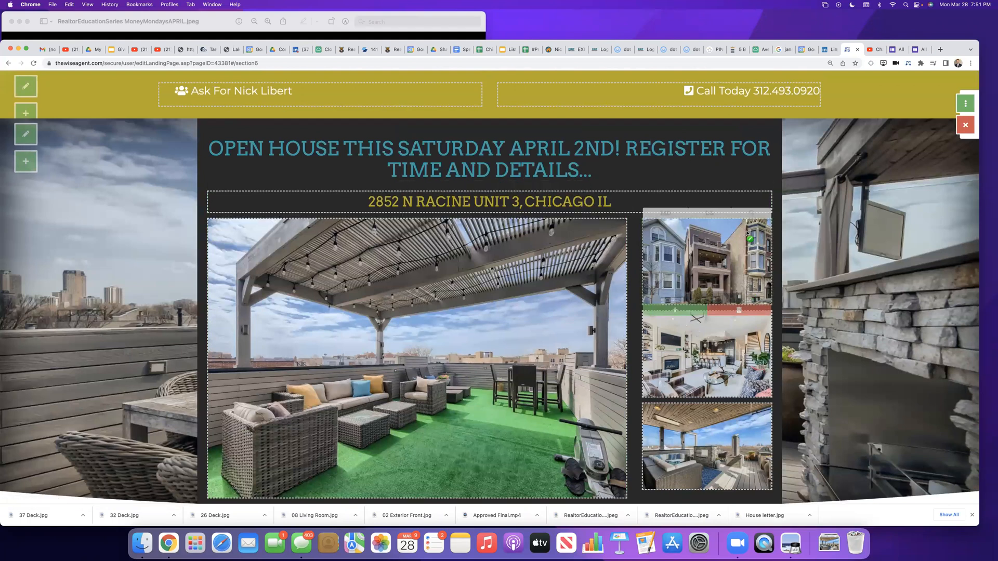
pyautogui.scroll(-2, 746, 234)
pyautogui.scroll(-5, 747, 234)
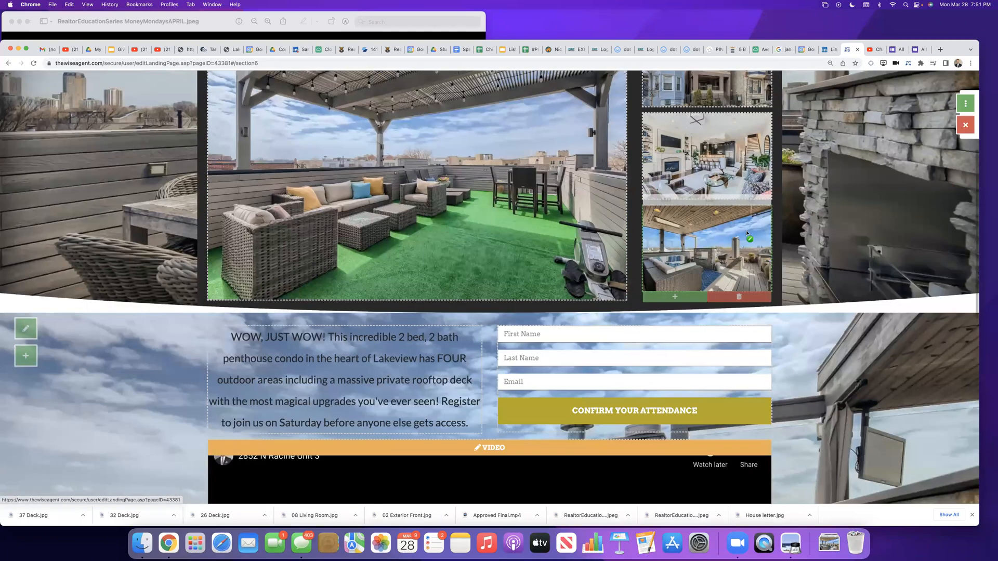
pyautogui.scroll(7, 747, 234)
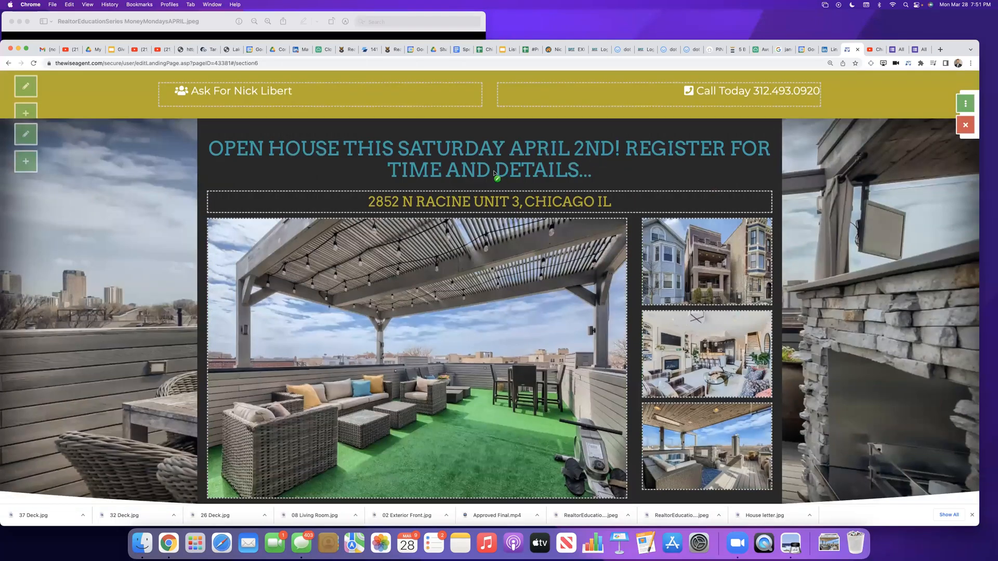
# Step: Insert "PRICE," before "TIME AND DETAILS..." in the main open house headline and save the title
pyautogui.click(495, 173)
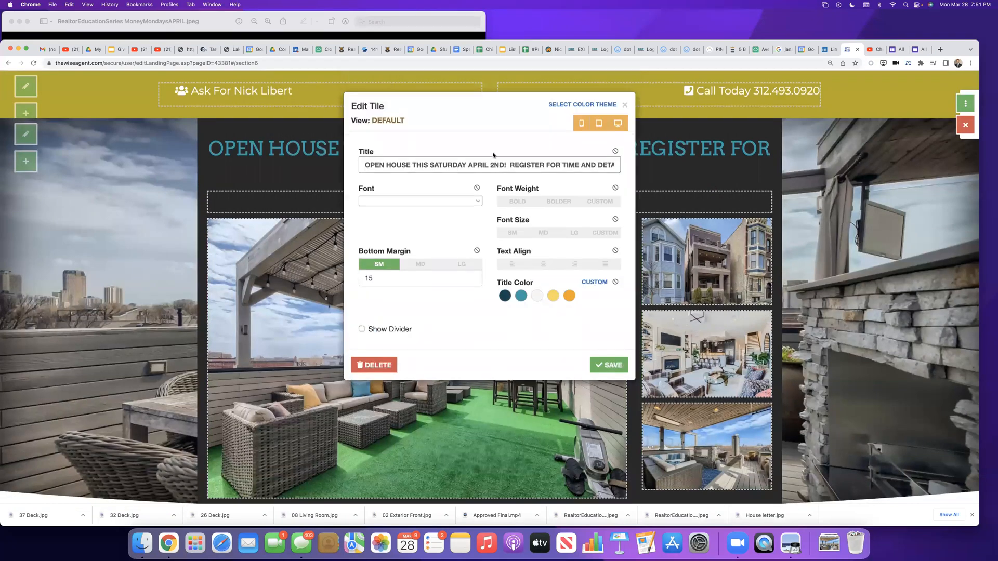
pyautogui.click(565, 168)
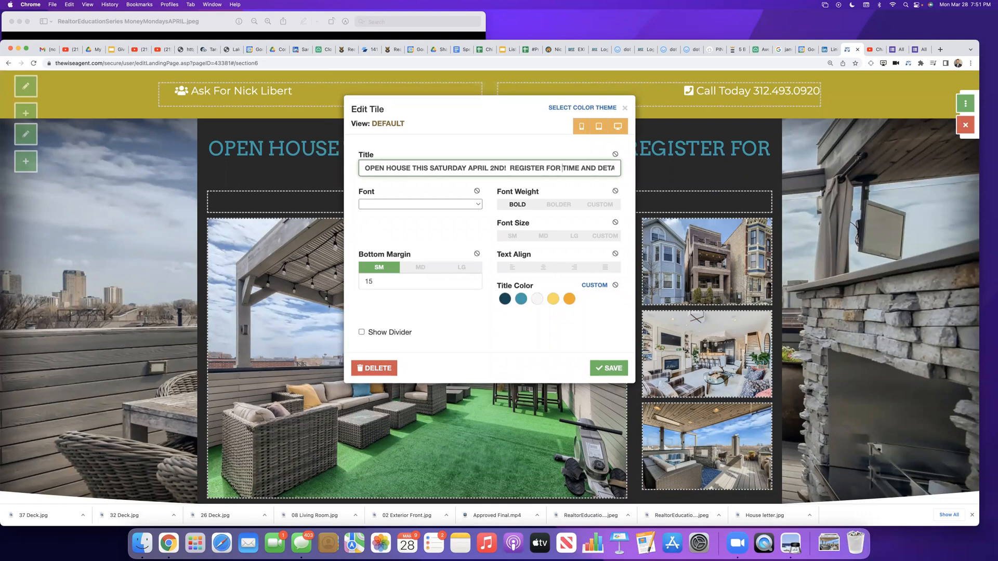
pyautogui.write('PRICE,')
pyautogui.click(608, 369)
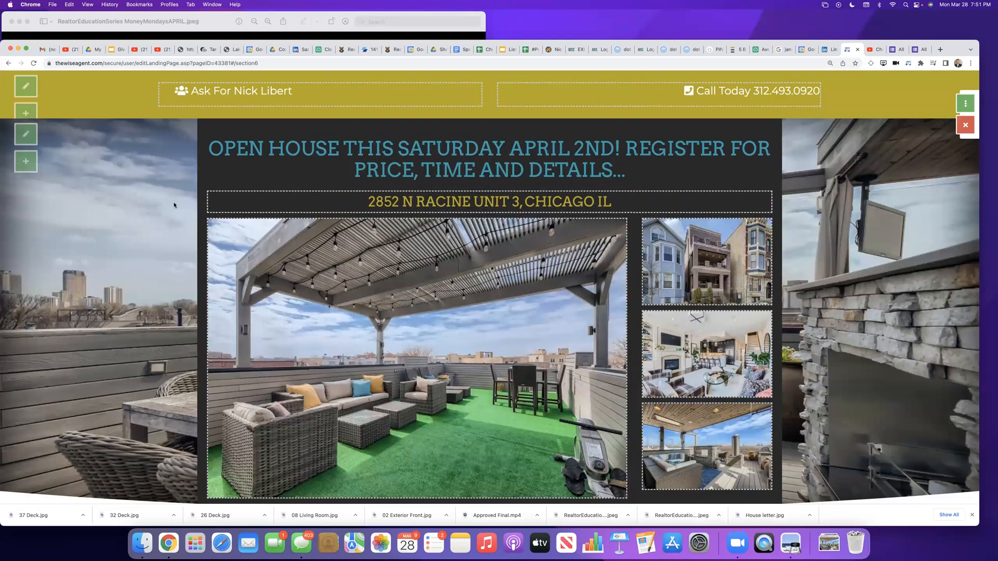
# Step: Replace the placeholder avatar in the agent footer with the agent's 2021 headshot, uploaded from the computer, and save the image
pyautogui.scroll(-2, 188, 237)
pyautogui.scroll(-12, 189, 237)
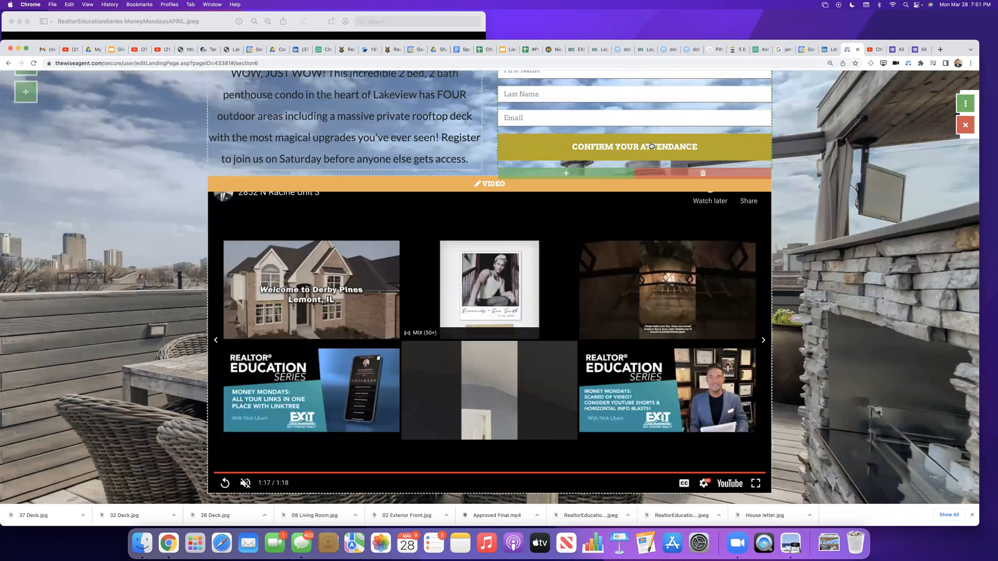
pyautogui.scroll(-5, 226, 213)
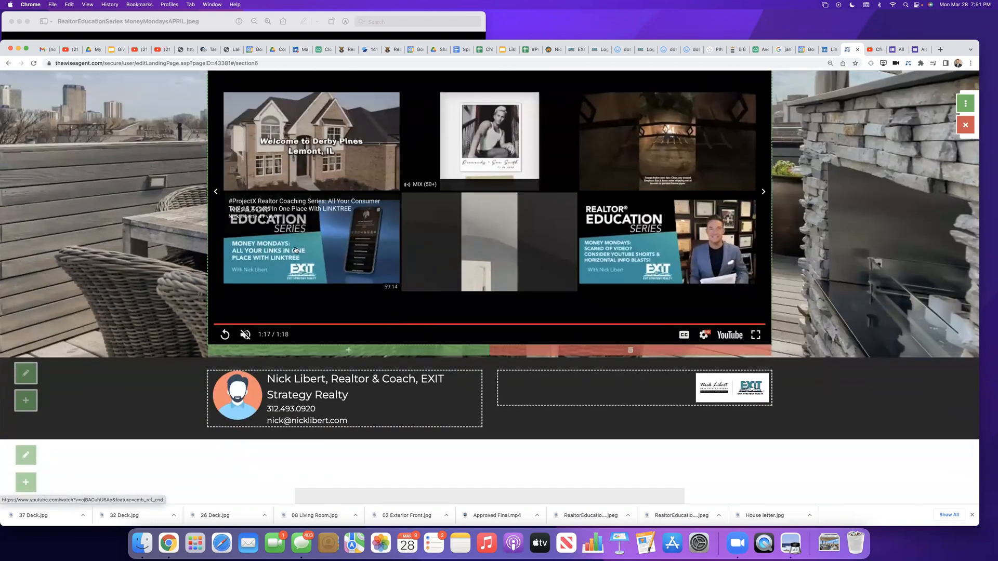
pyautogui.click(241, 394)
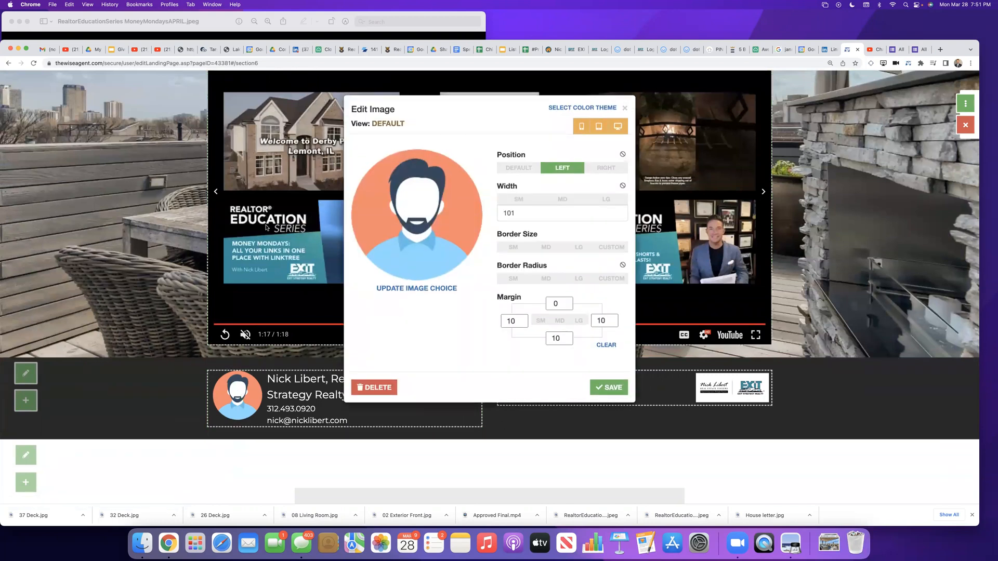
pyautogui.click(394, 289)
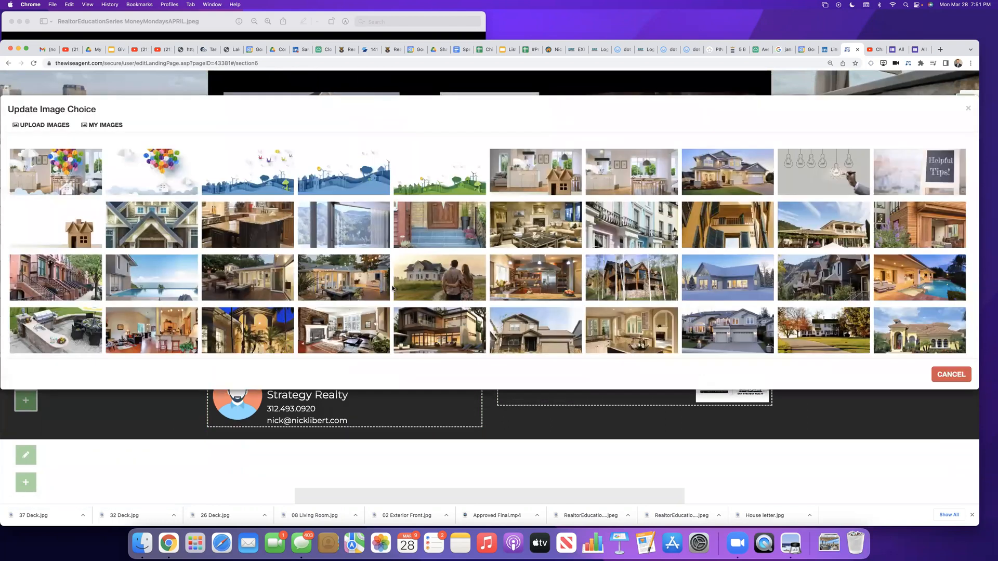
pyautogui.click(115, 127)
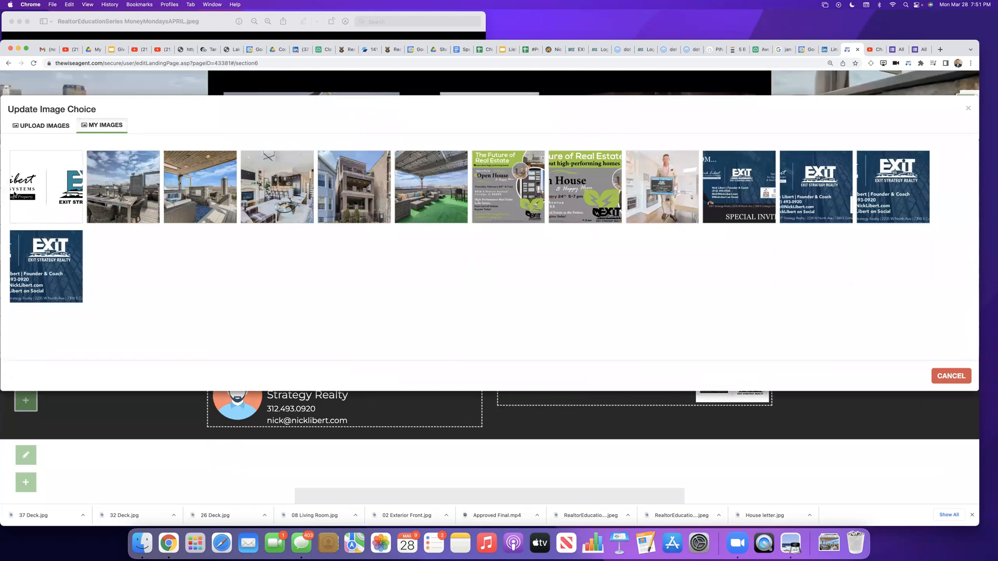
pyautogui.click(56, 128)
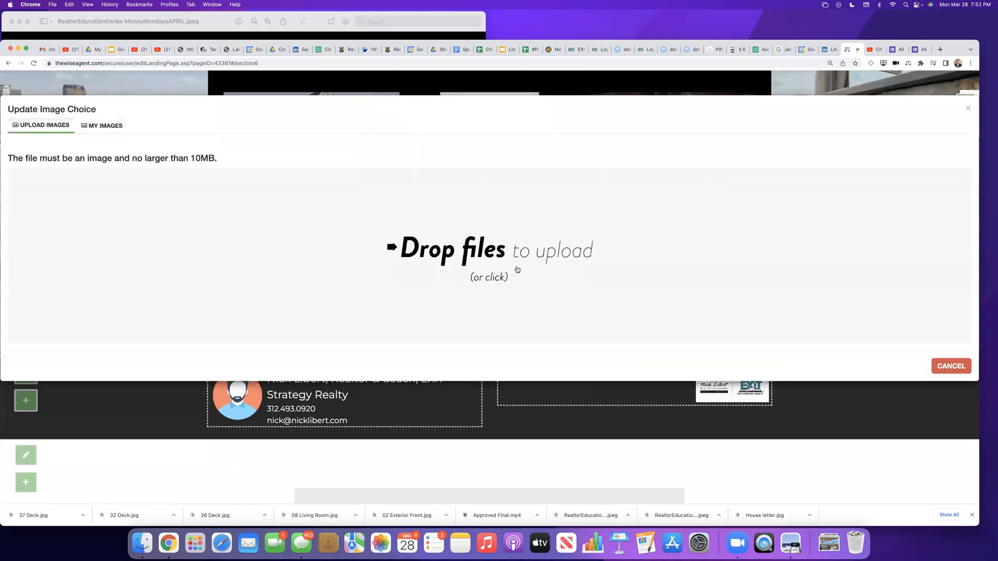
pyautogui.click(478, 250)
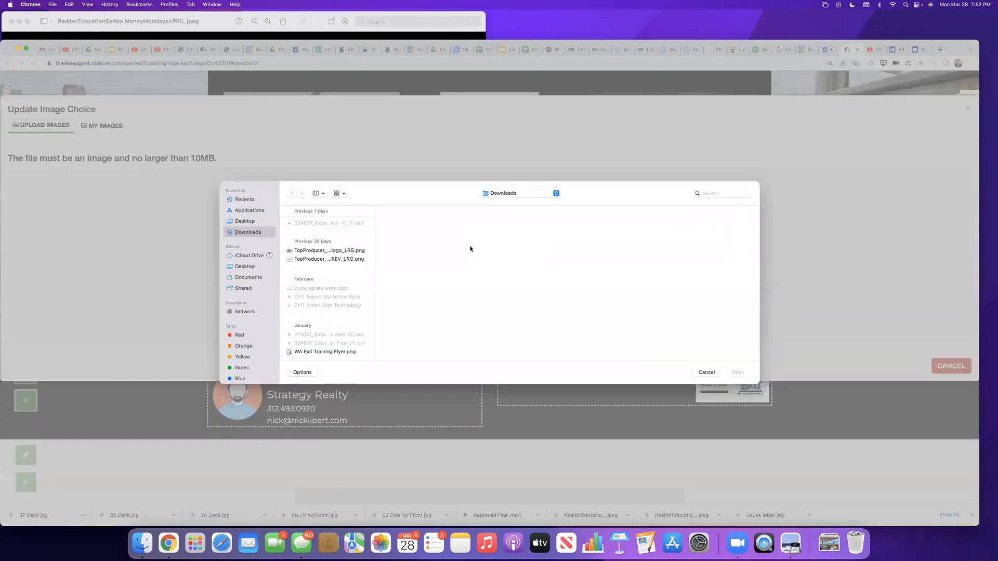
pyautogui.click(711, 193)
pyautogui.write('HEAD')
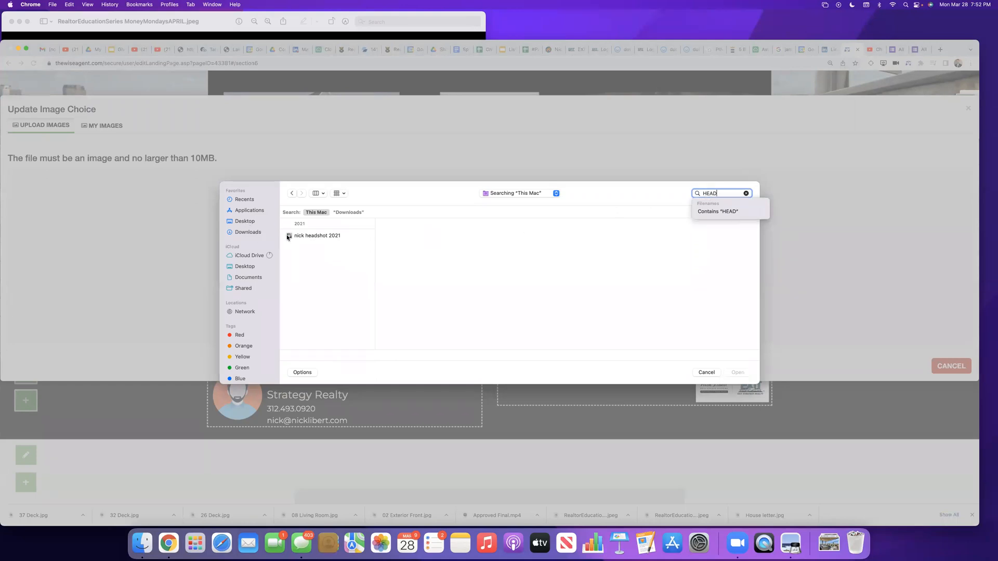
pyautogui.click(289, 236)
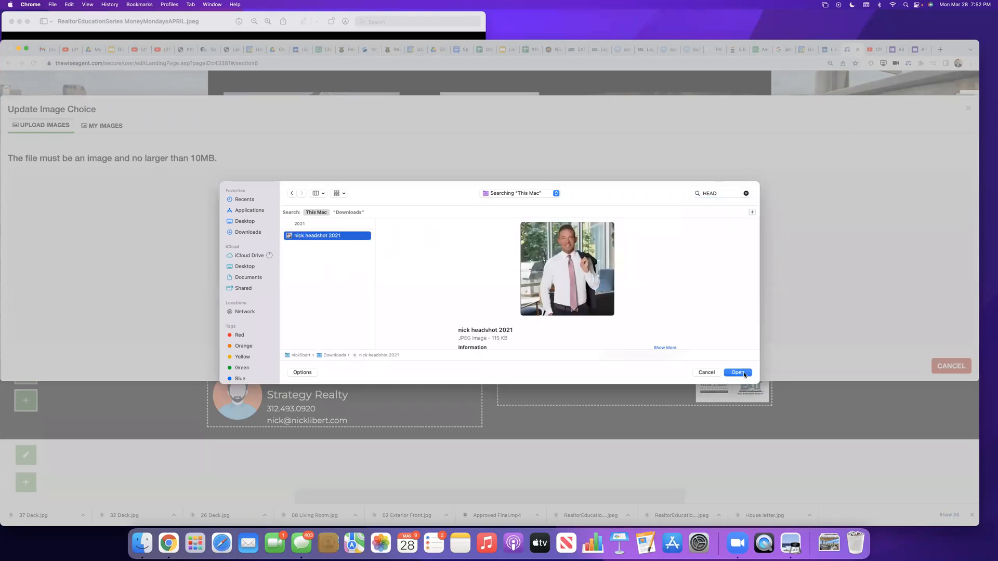
pyautogui.click(738, 372)
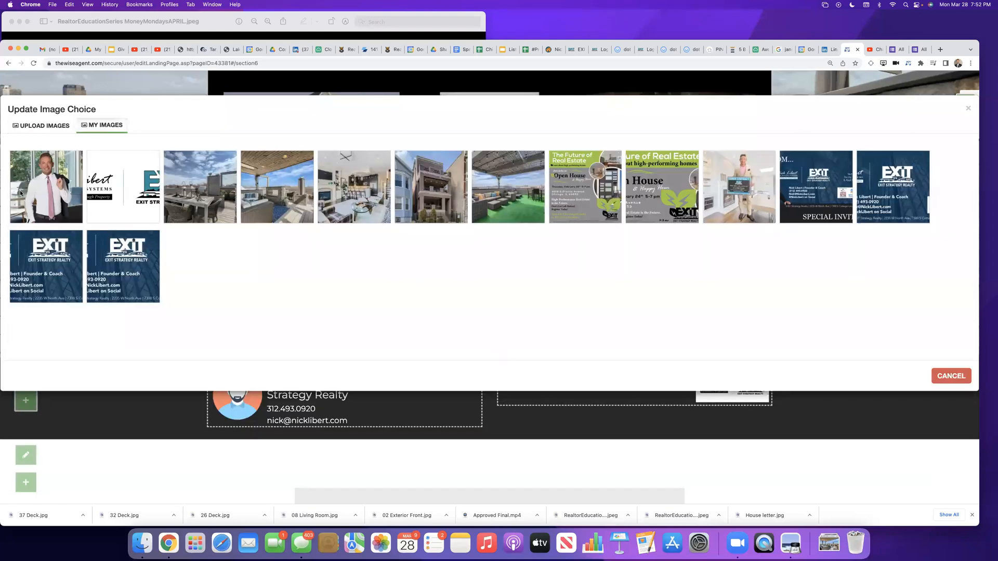
pyautogui.click(51, 197)
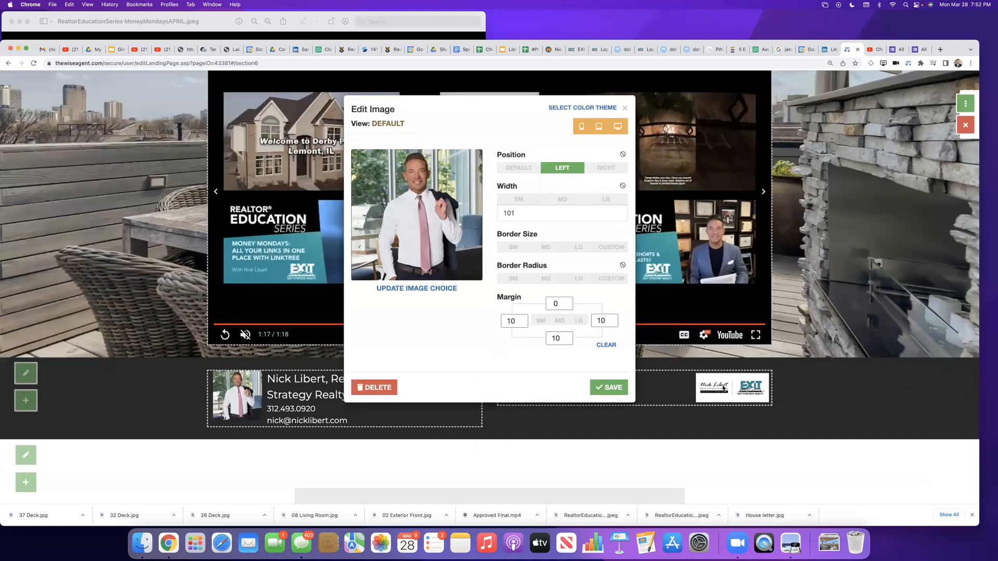
pyautogui.click(619, 386)
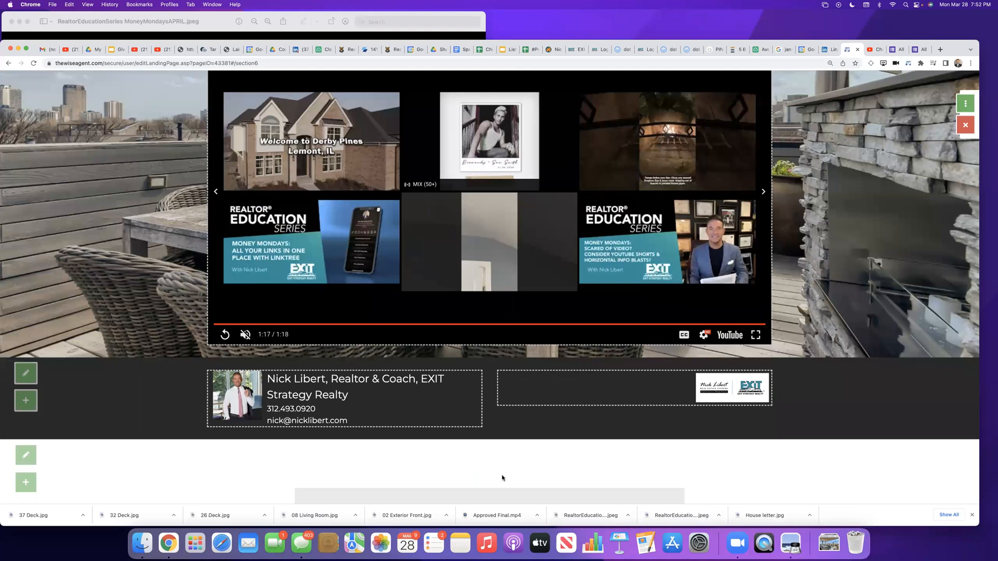
# Step: Switch the landing page's status to Active
pyautogui.scroll(-2, 501, 475)
pyautogui.scroll(15, 500, 481)
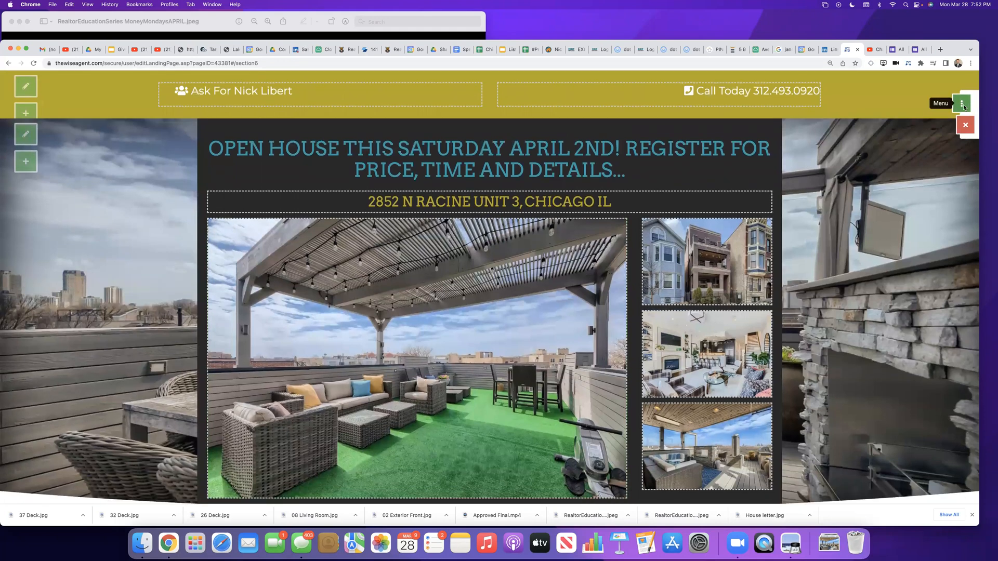
pyautogui.click(962, 104)
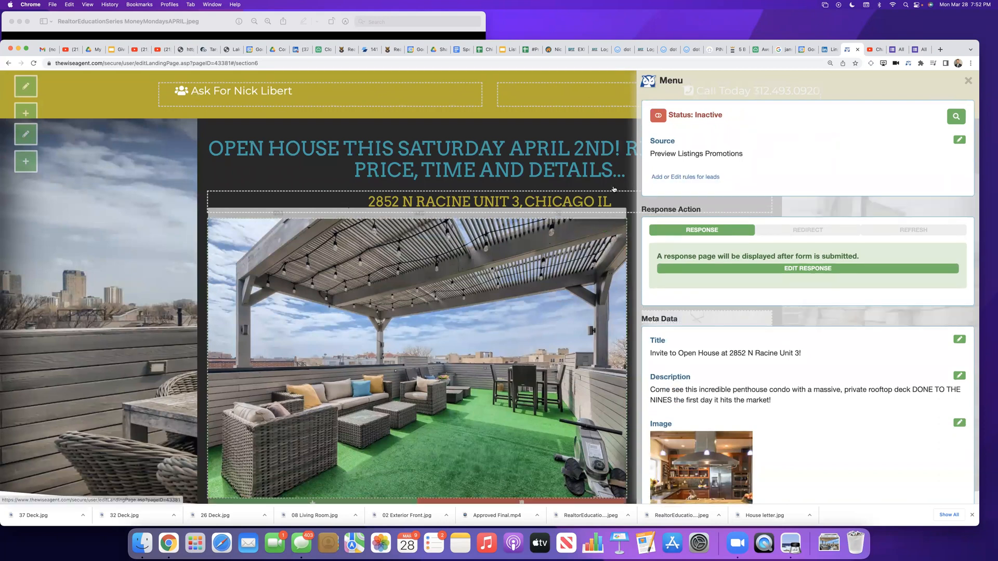
pyautogui.click(658, 115)
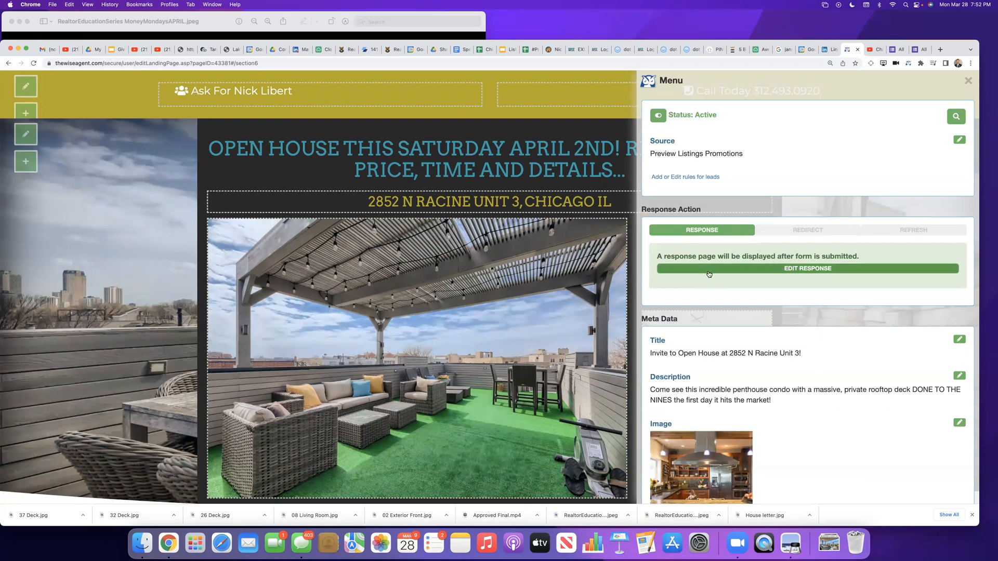
# Step: Open the form's response page for editing and replace its thank-you title with "SEE YOU SATURDAY FROM 12:30 TO 2 PM"
pyautogui.click(787, 269)
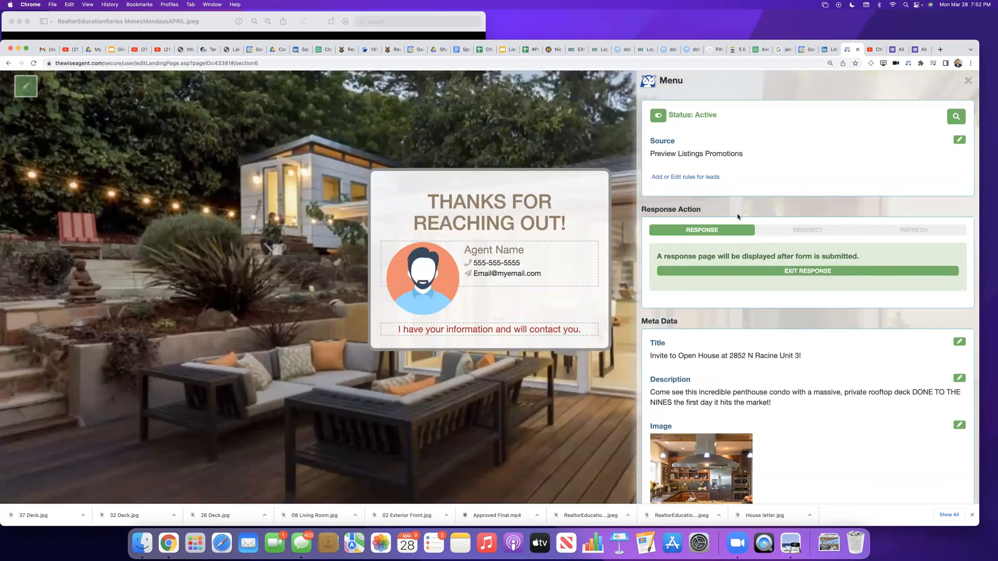
pyautogui.click(499, 219)
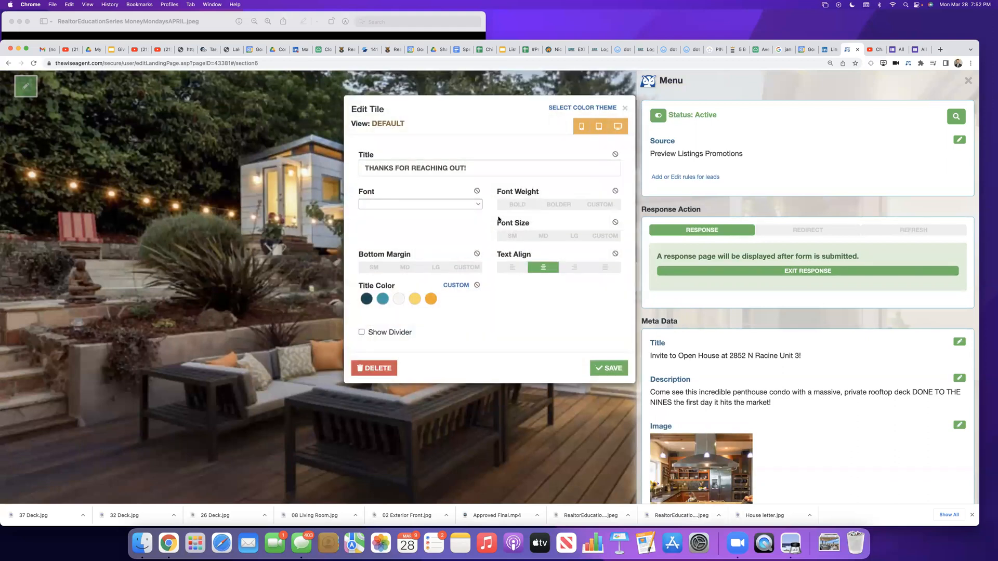
pyautogui.moveTo(485, 168); pyautogui.dragTo(315, 162)
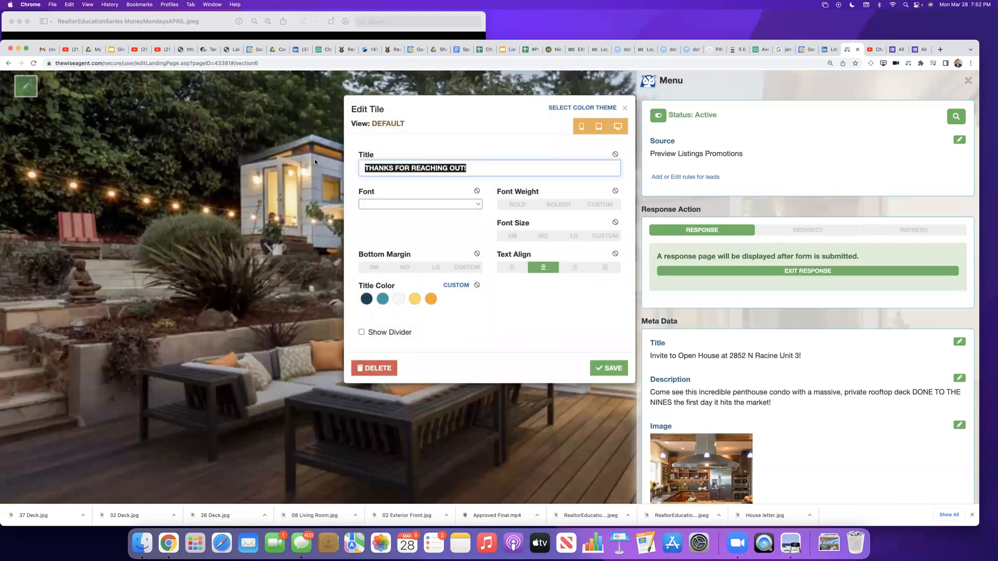
pyautogui.press('BackSpace')
pyautogui.write('SEE YOU SATURDAY FROM 12:30 TO 2 PMN')
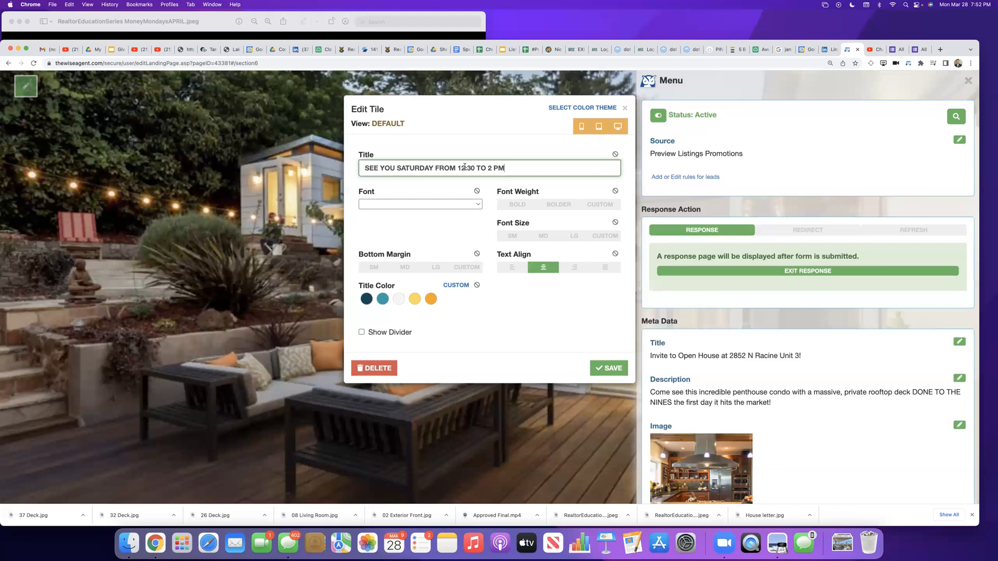
# Step: Change the times in the response page title to 12:00 TO 1:30 PM and save the title
pyautogui.press('BackSpace')
pyautogui.press('BackSpace')
pyautogui.write('00')
pyautogui.click(494, 168)
pyautogui.press('BackSpace')
pyautogui.write('1:30')
pyautogui.click(598, 369)
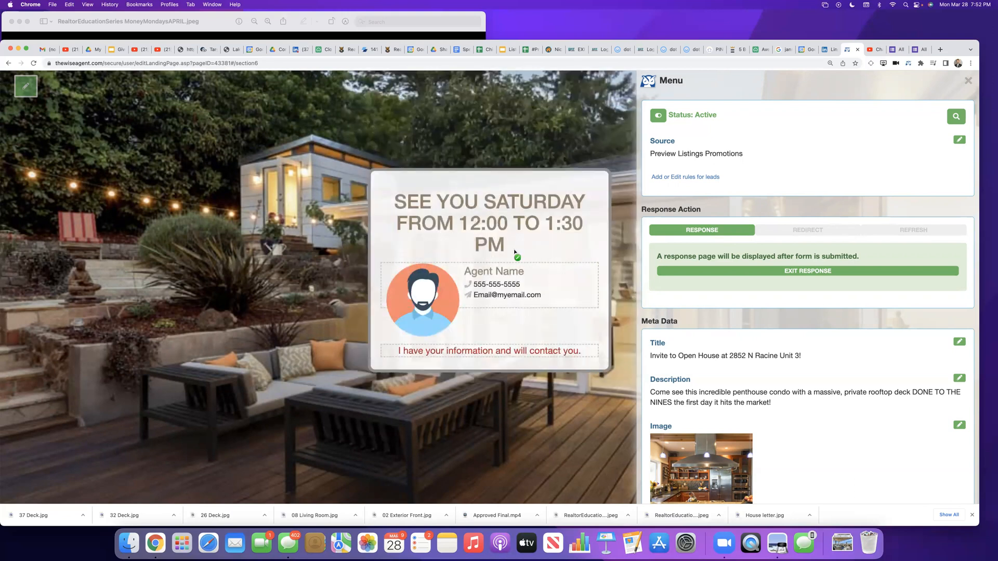
# Step: Set the response page title's font to Lato and save it
pyautogui.click(478, 221)
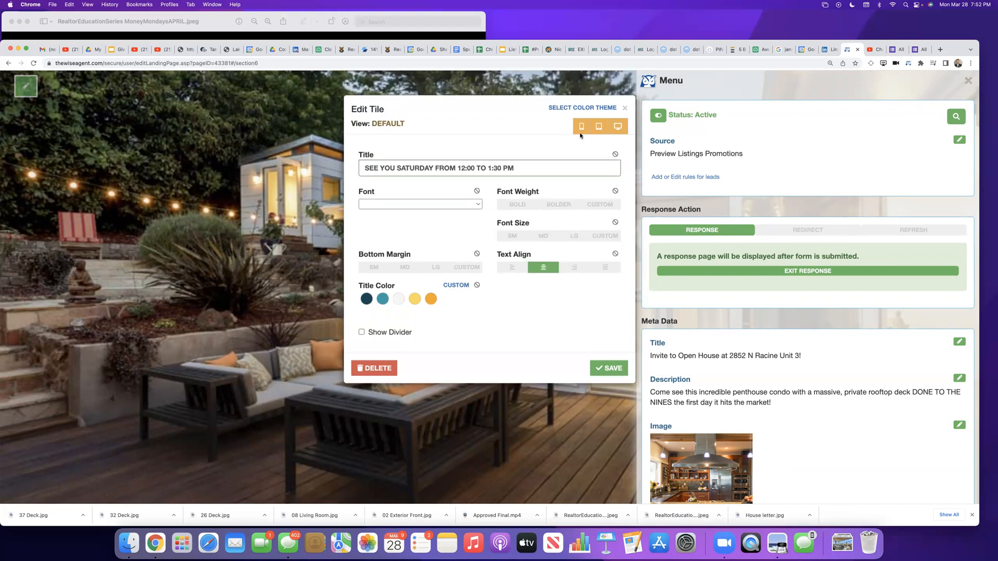
pyautogui.click(453, 204)
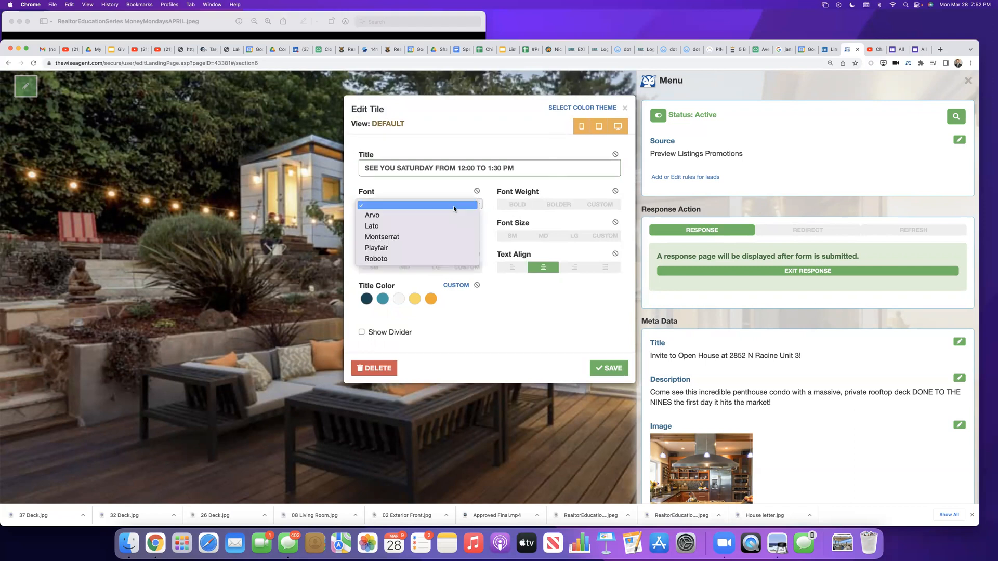
pyautogui.click(454, 107)
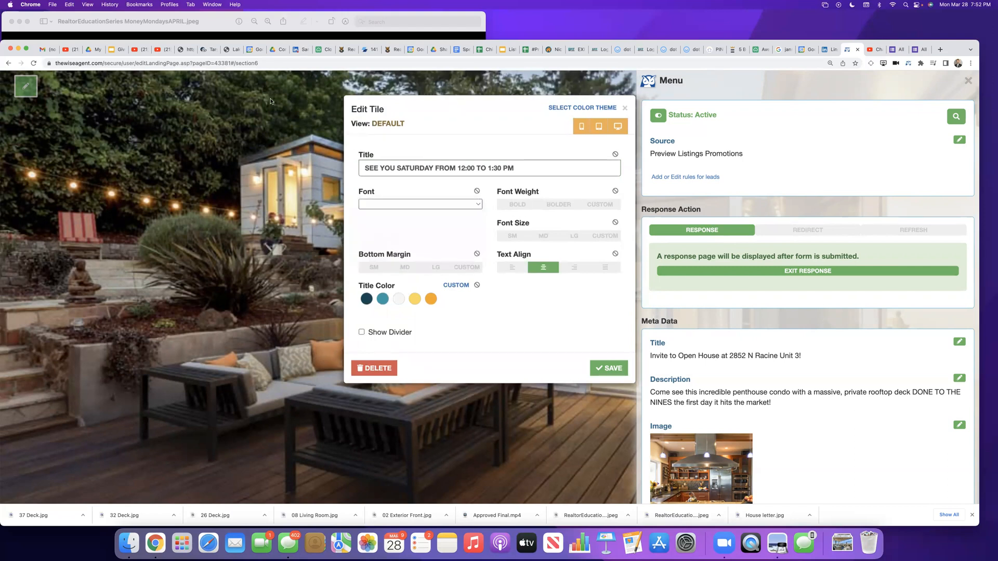
pyautogui.click(379, 206)
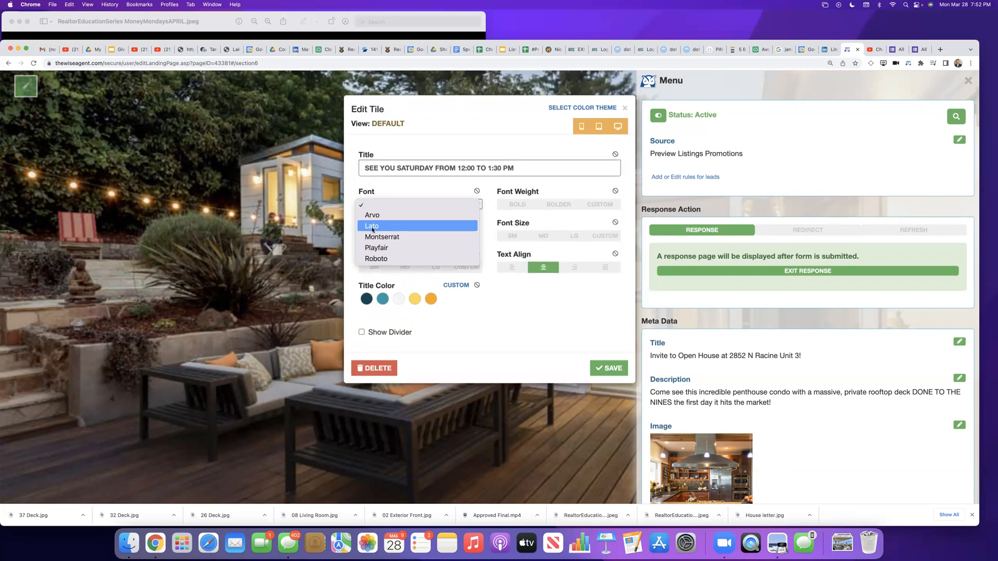
pyautogui.click(374, 227)
pyautogui.click(608, 368)
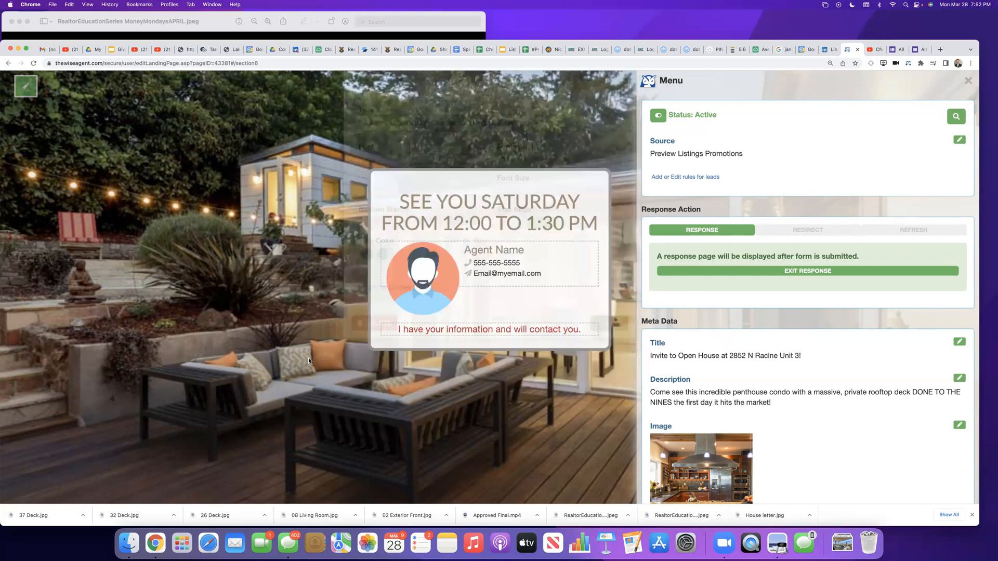
# Step: Replace the "Agent Name" placeholder on the response page with the agent's full name and save the text
pyautogui.click(501, 252)
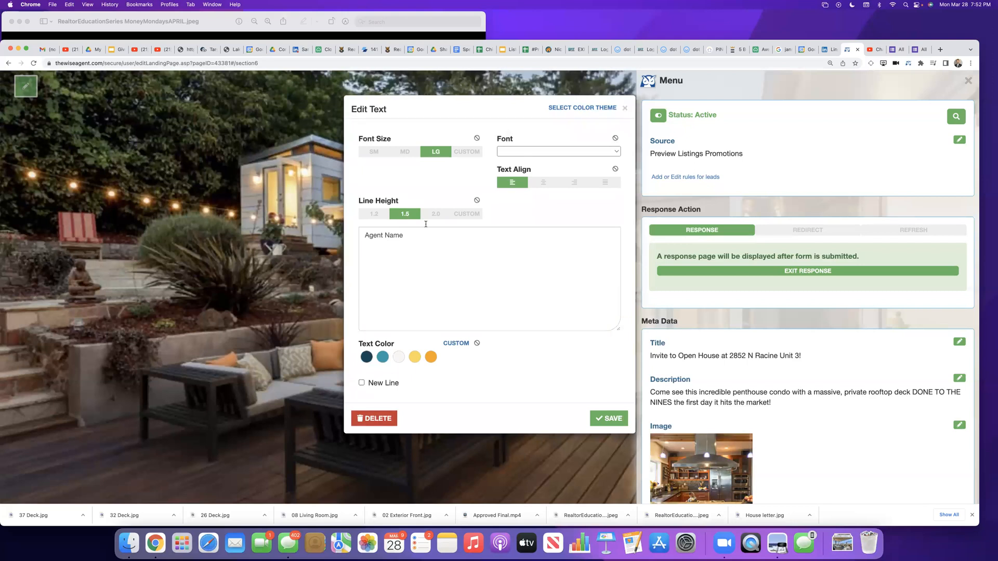
pyautogui.moveTo(421, 235); pyautogui.dragTo(315, 228)
pyautogui.press('BackSpace')
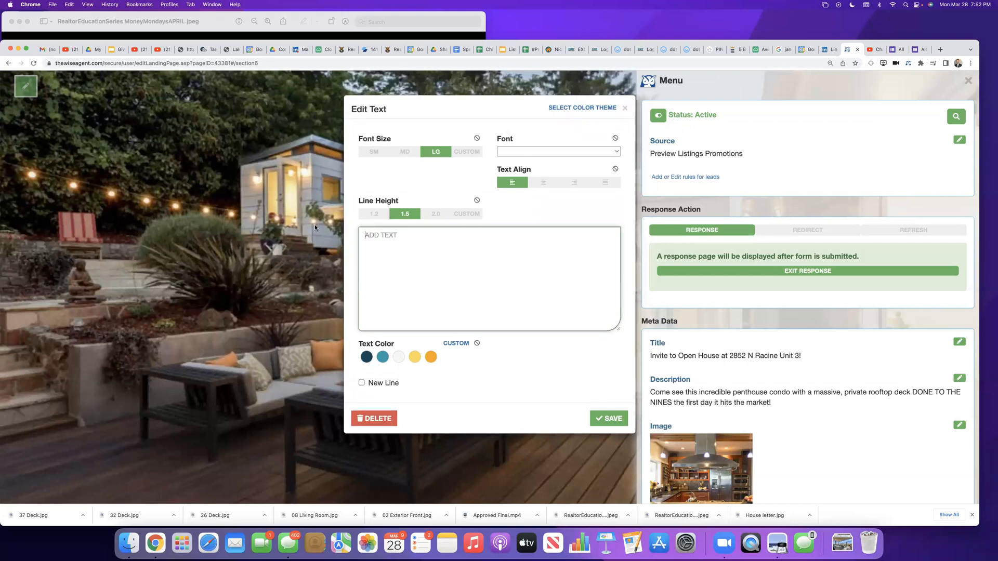
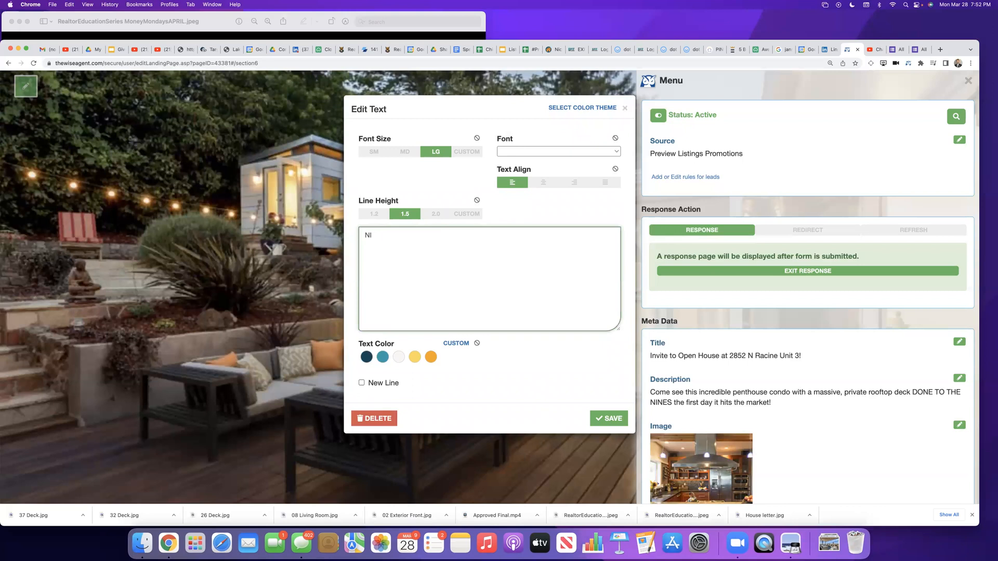
pyautogui.click(607, 417)
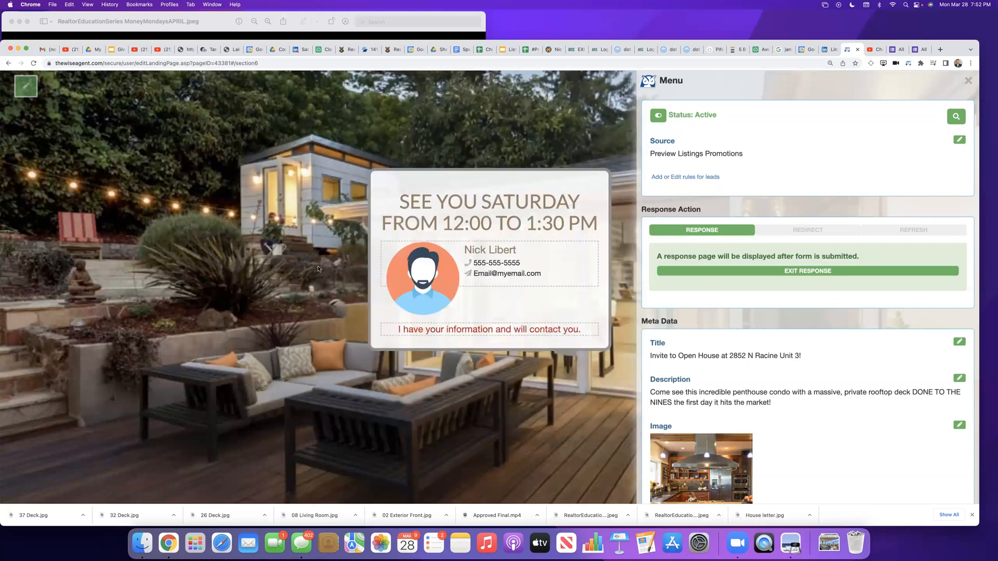
# Step: Replace the placeholder phone number on the response page with the agent's phone number and save the bullet
pyautogui.click(518, 263)
pyautogui.click(454, 236)
pyautogui.press('super+a')
pyautogui.press('BackSpace')
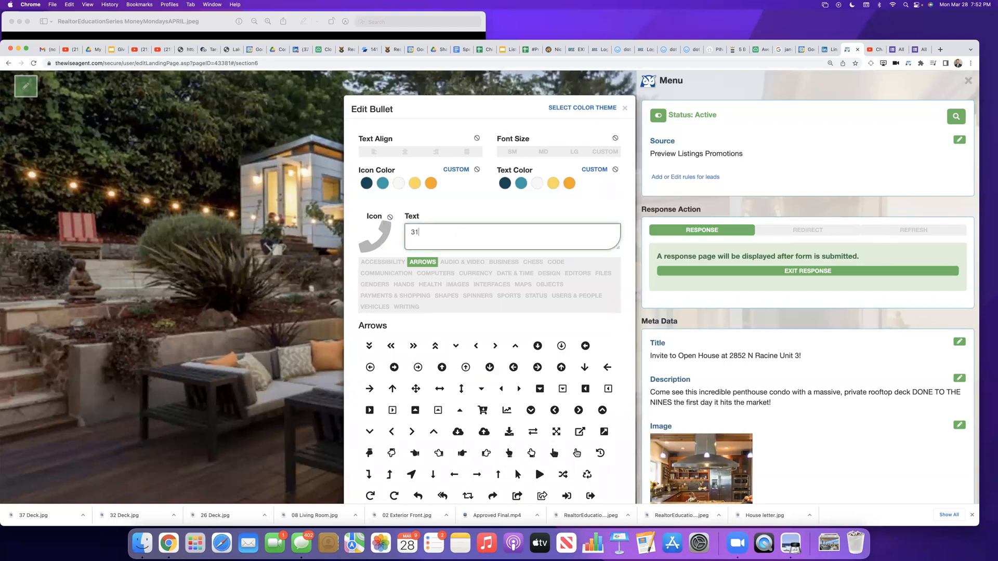
pyautogui.click(458, 204)
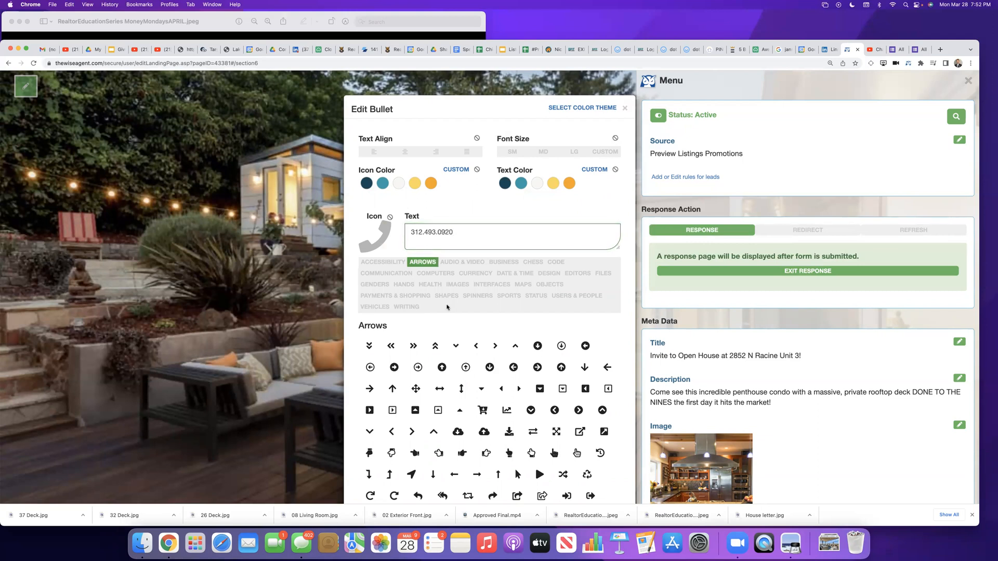
pyautogui.scroll(-2, 447, 308)
pyautogui.scroll(-4, 447, 307)
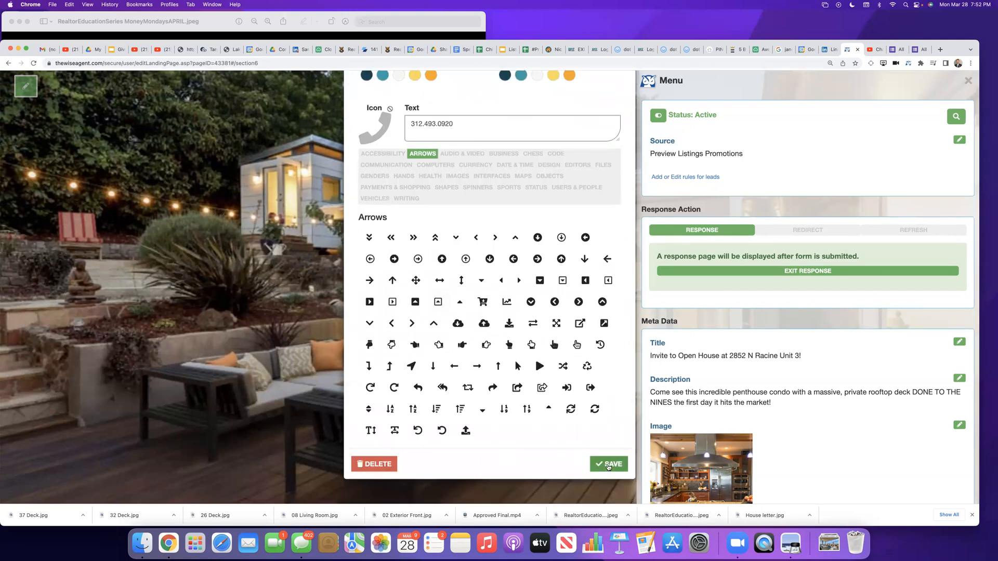
pyautogui.click(608, 465)
# Step: Replace the placeholder e-mail on the response page with the agent's e-mail address and save the bullet
pyautogui.click(502, 276)
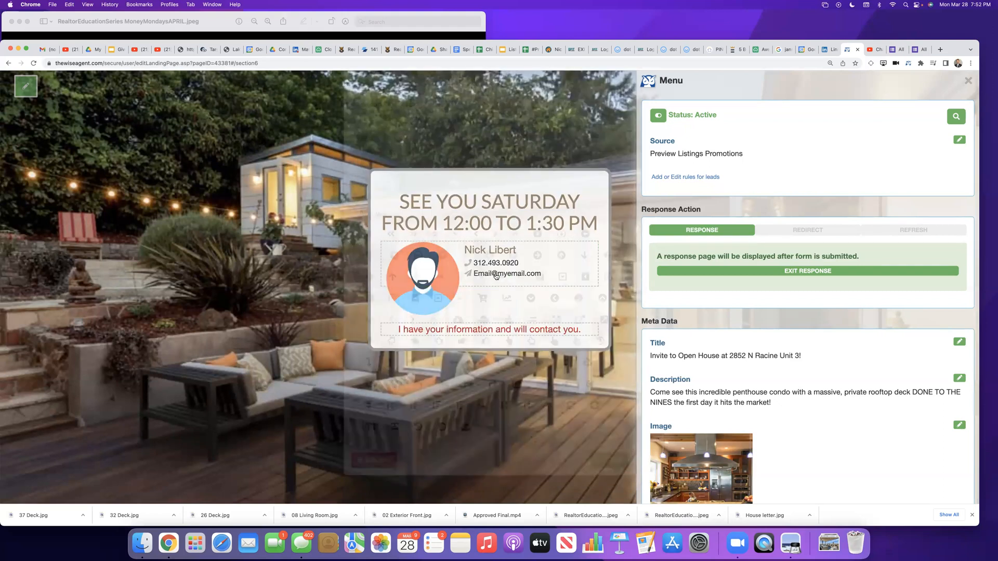
pyautogui.tripleClick(481, 232)
pyautogui.press('BackSpace')
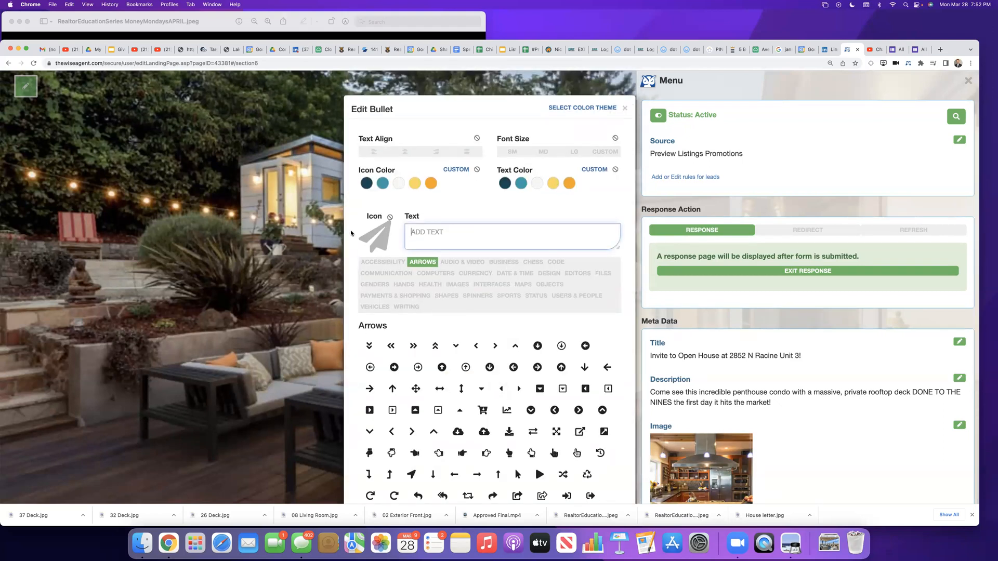
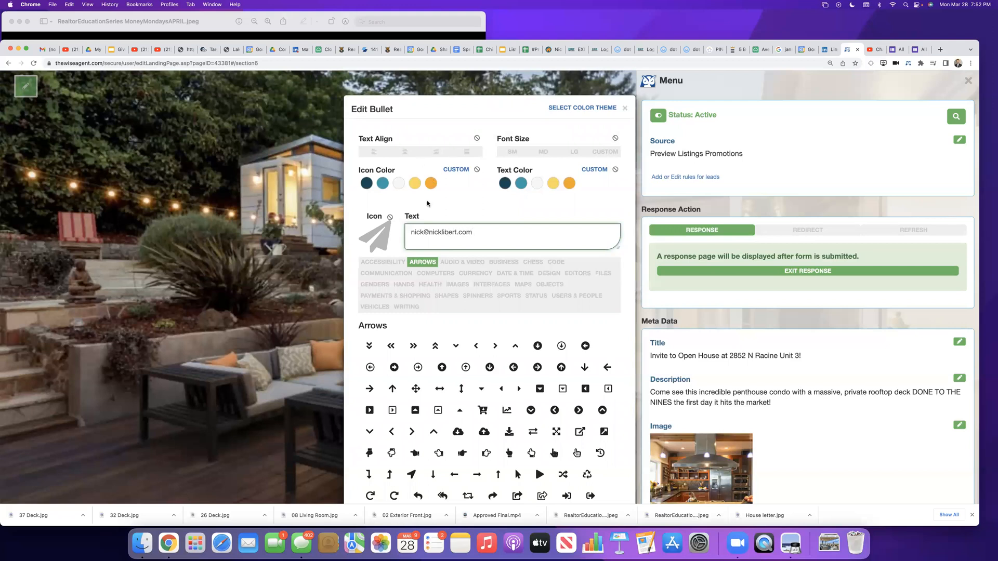
pyautogui.scroll(-3, 440, 236)
pyautogui.click(608, 463)
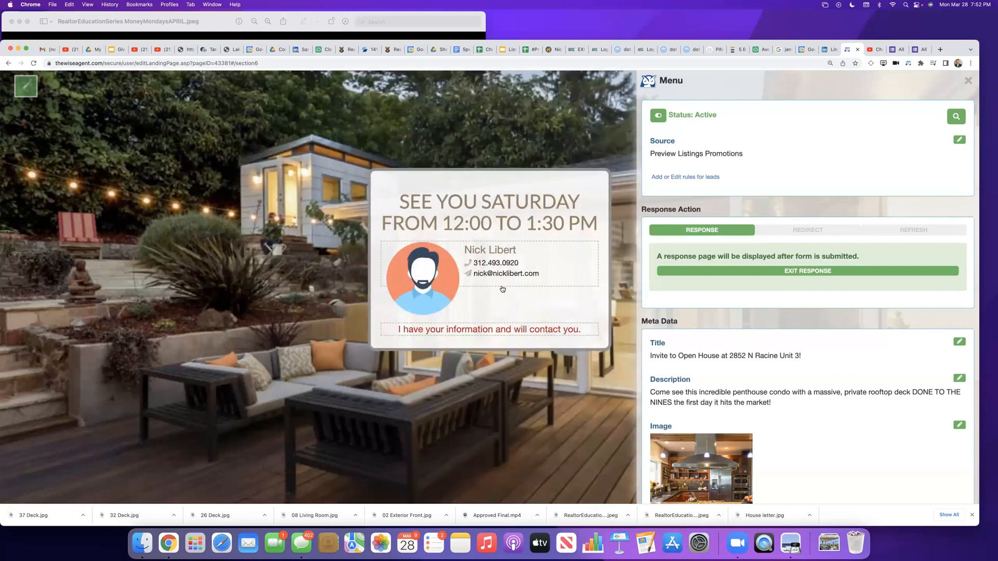
pyautogui.moveTo(493, 339)
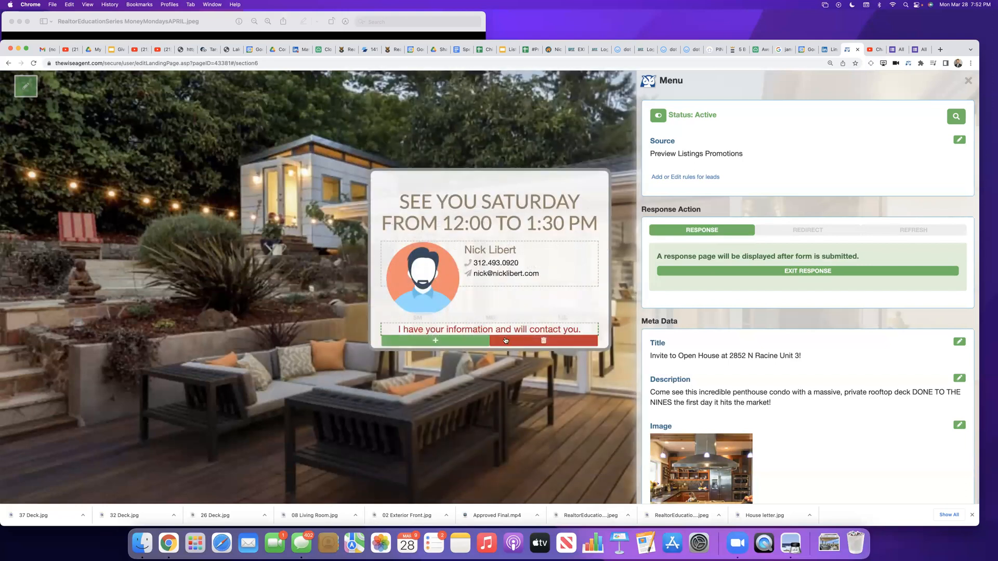
pyautogui.click(435, 340)
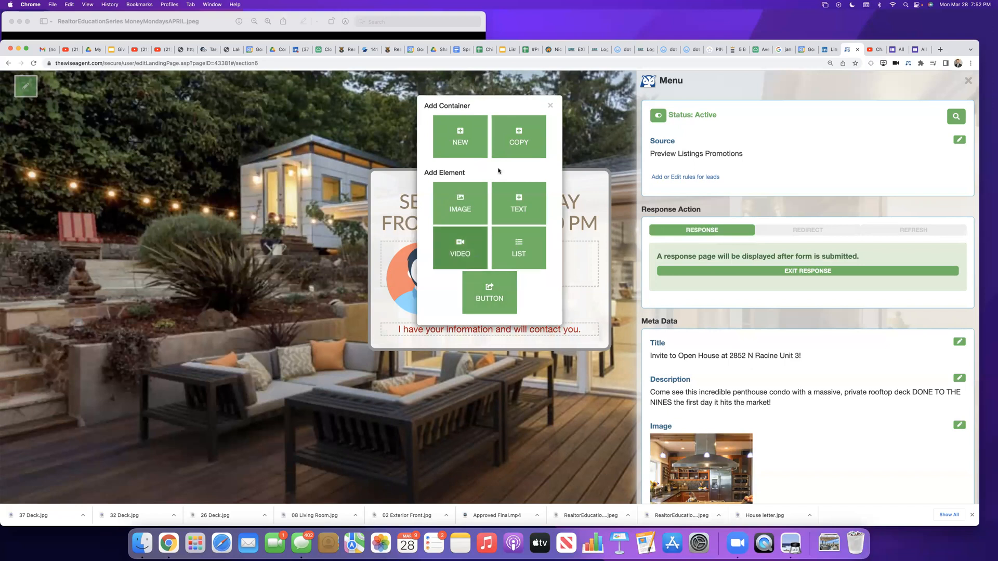
pyautogui.click(550, 106)
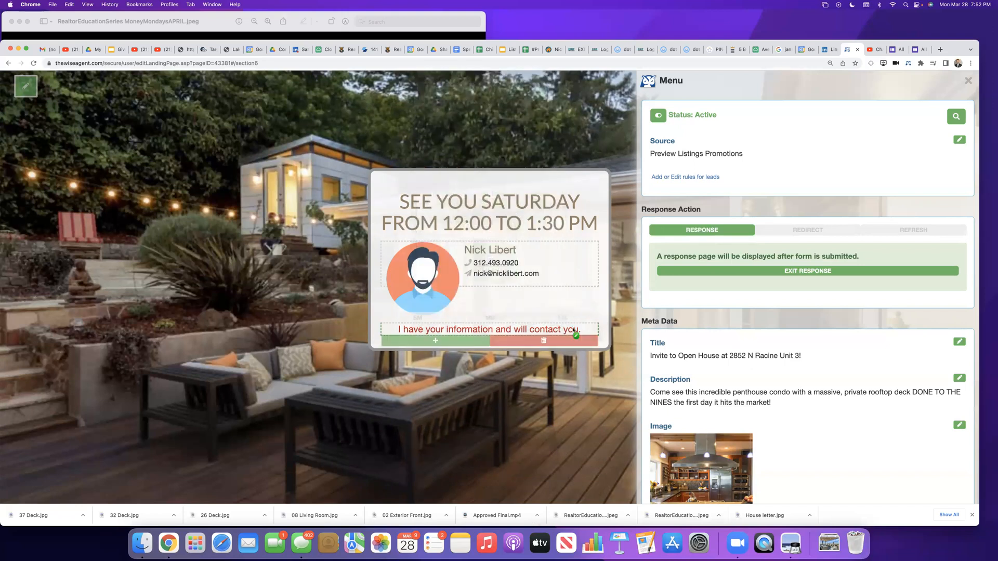
# Step: In the message below the agent details, replace "contact you." with "reach out by email with a floor plan, the asking price, and"
pyautogui.click(575, 331)
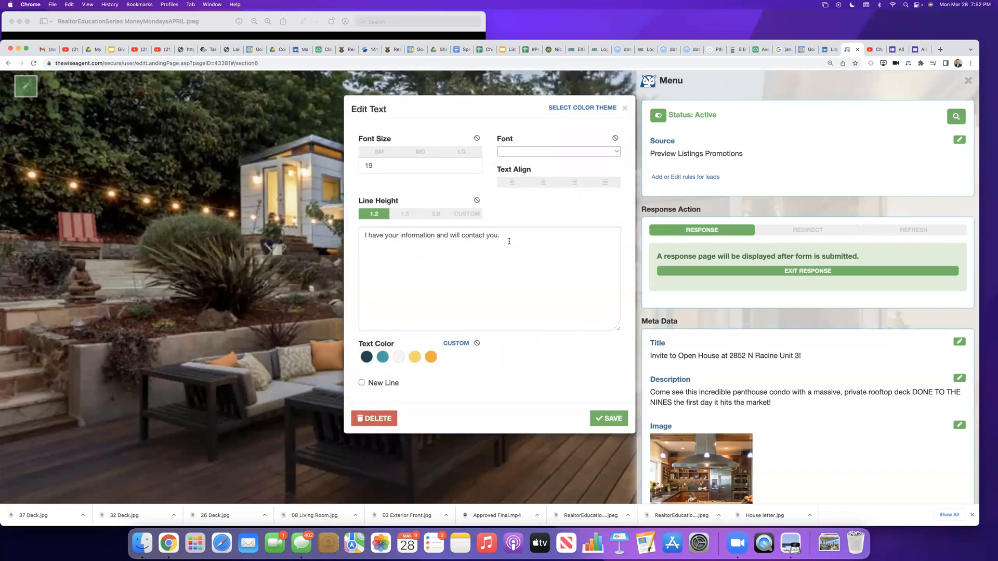
pyautogui.moveTo(508, 237); pyautogui.dragTo(459, 237)
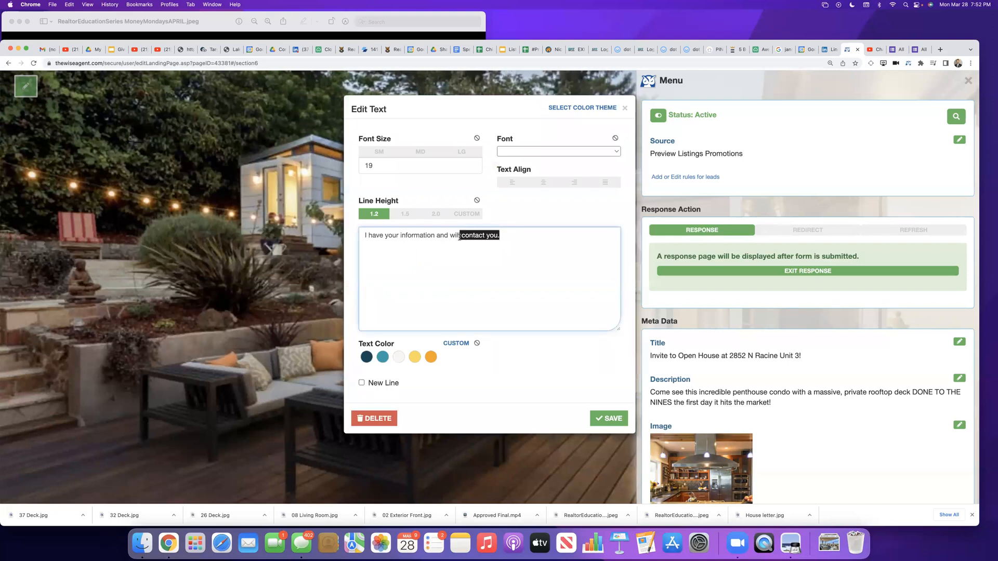
pyautogui.press('BackSpace')
pyautogui.write('look fo')
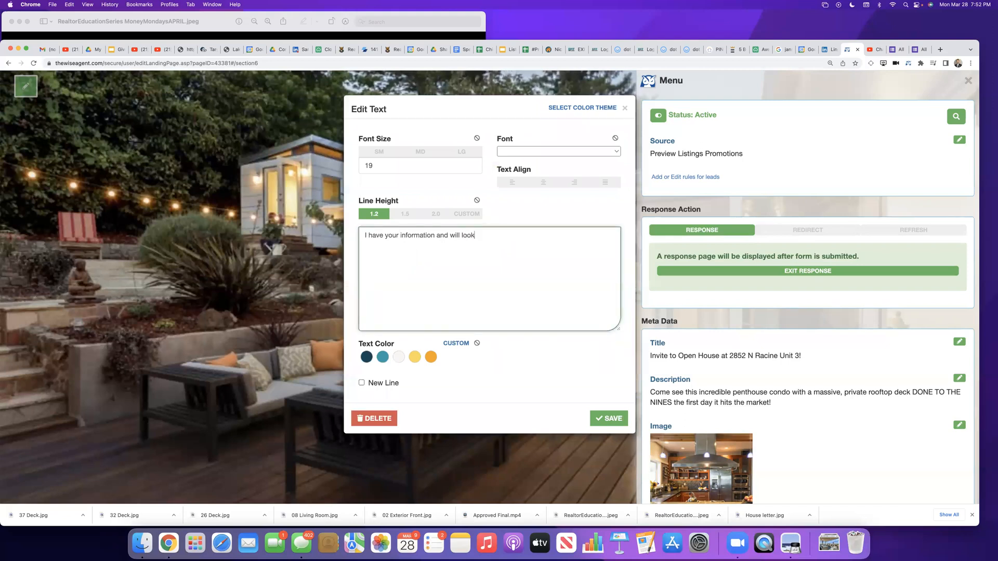
pyautogui.press('BackSpace')
pyautogui.press('BackSpace')
pyautogui.press('BackSpace')
pyautogui.press('BackSpace')
pyautogui.write('reach out by email with a floor plan, the asking price, and ')
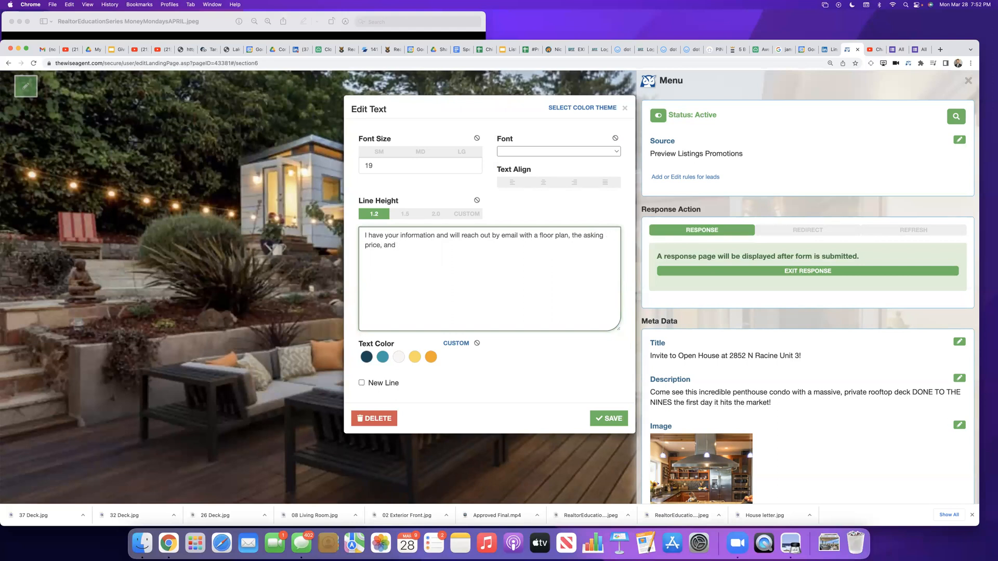
pyautogui.write('access')
# Step: Finish the response message with "further details prior to the open house." and save the text
pyautogui.press('BackSpace')
pyautogui.press('BackSpace')
pyautogui.press('BackSpace')
pyautogui.press('BackSpace')
pyautogui.press('BackSpace')
pyautogui.write('further details prior to the open house.')
pyautogui.click(610, 420)
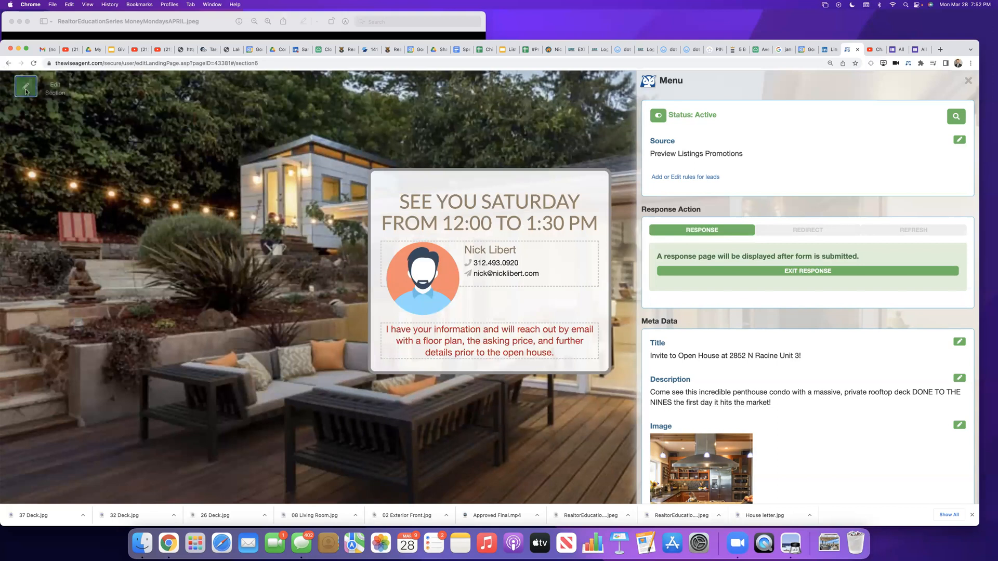
# Step: Change the response page's background to the uploaded photo of the rooftop deck with green turf and save it
pyautogui.click(25, 85)
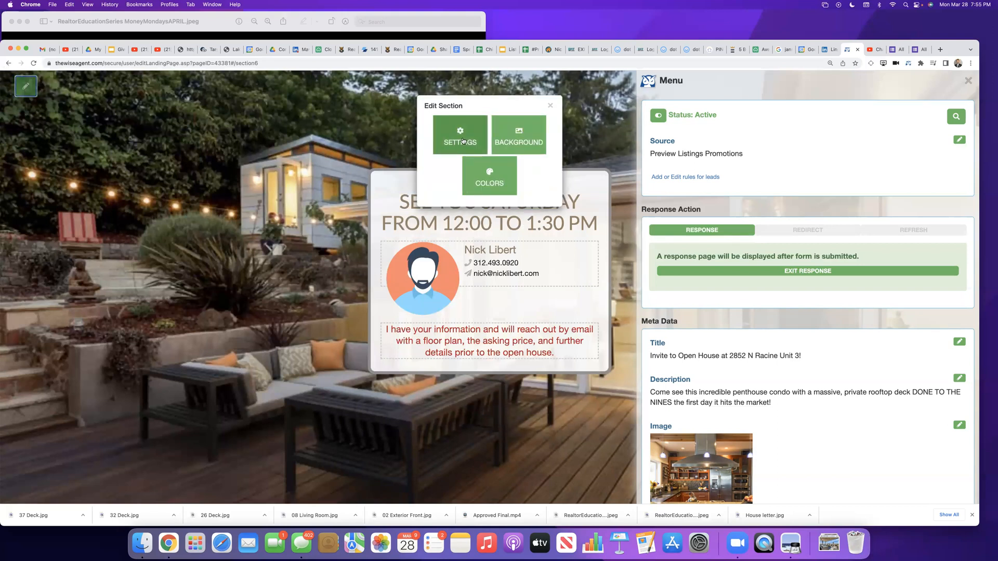
pyautogui.click(519, 137)
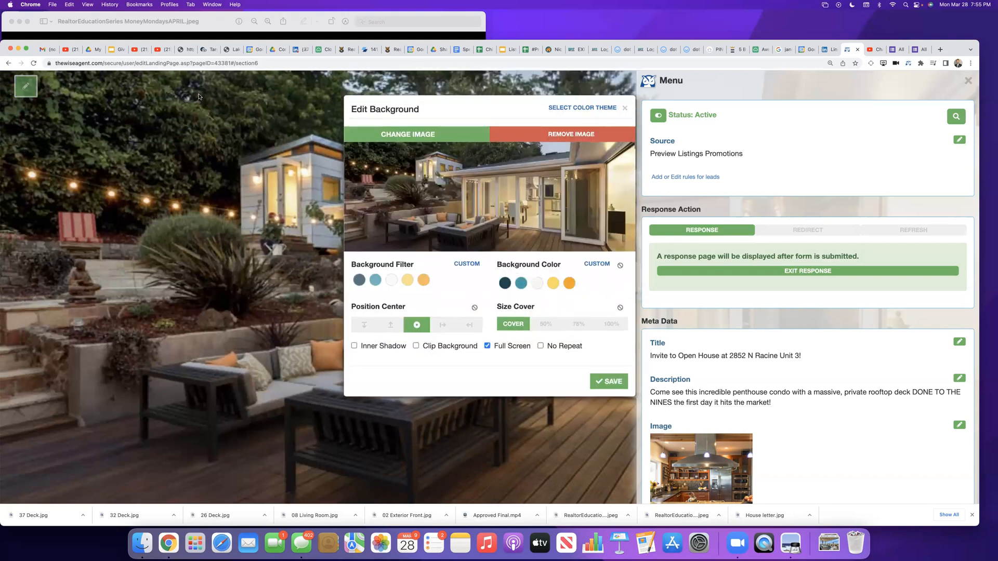
pyautogui.click(399, 136)
pyautogui.click(108, 114)
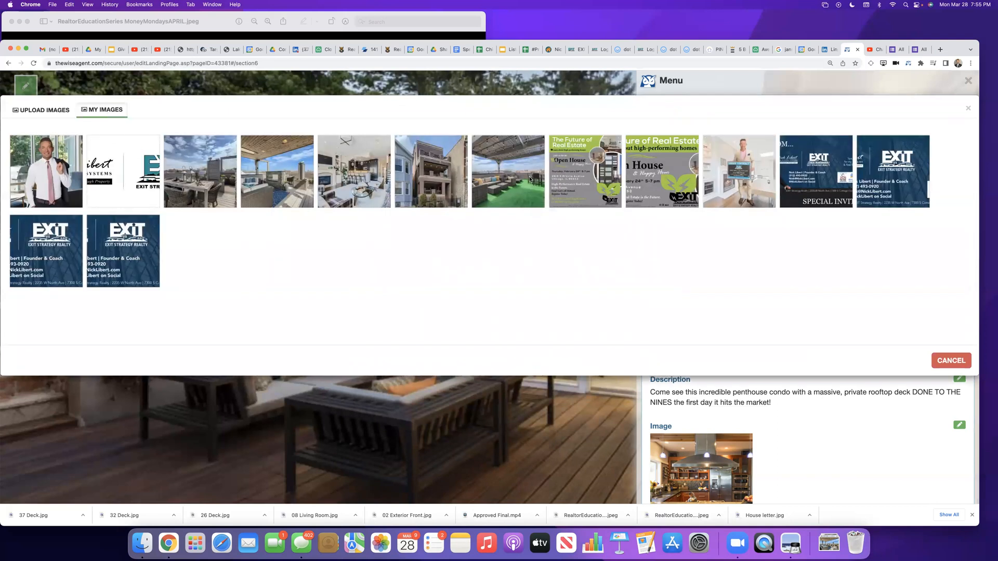
pyautogui.click(530, 179)
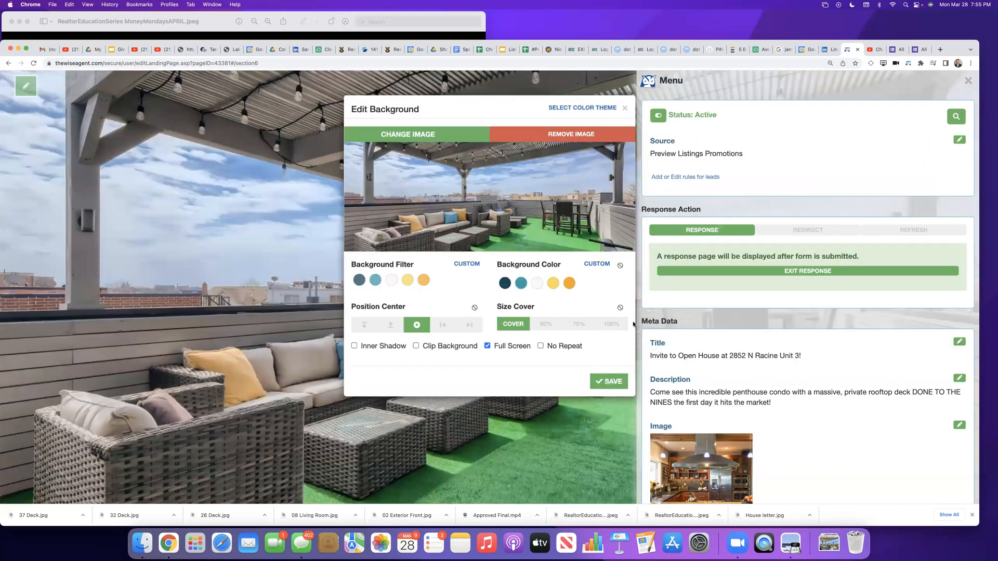
pyautogui.click(611, 387)
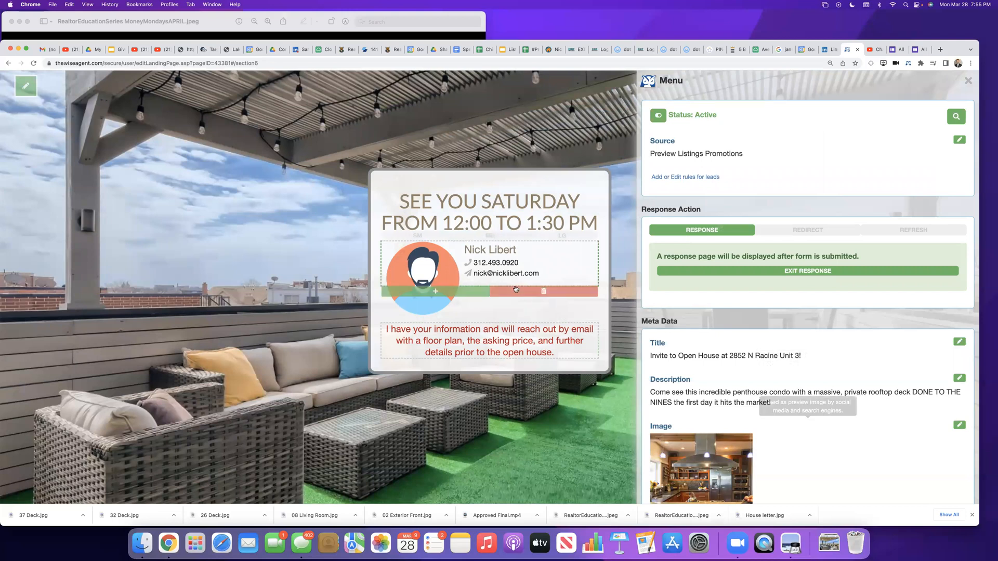
# Step: Replace the cartoon avatar on the response page with the agent's uploaded portrait photo and save the image
pyautogui.click(405, 284)
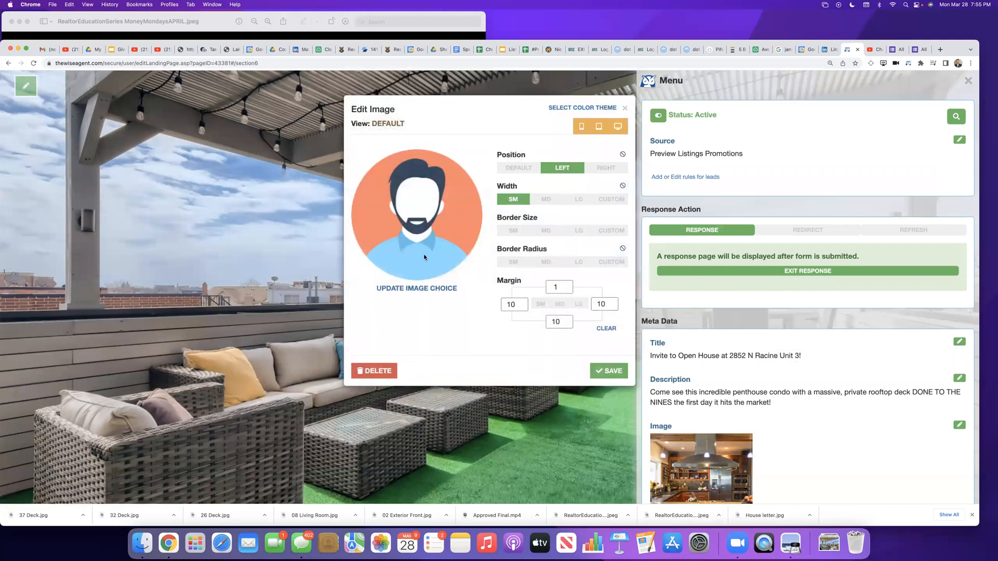
pyautogui.click(411, 285)
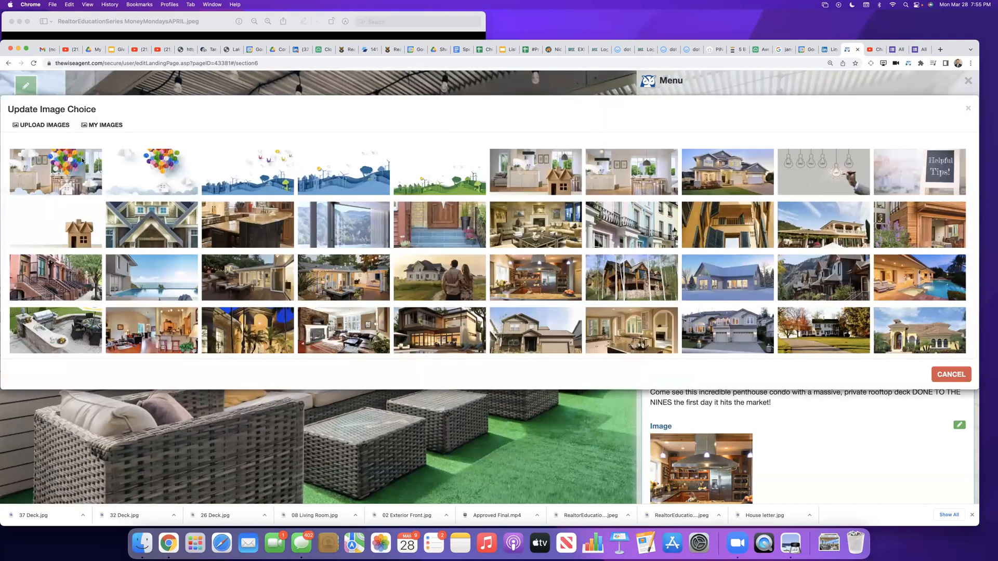
pyautogui.click(105, 127)
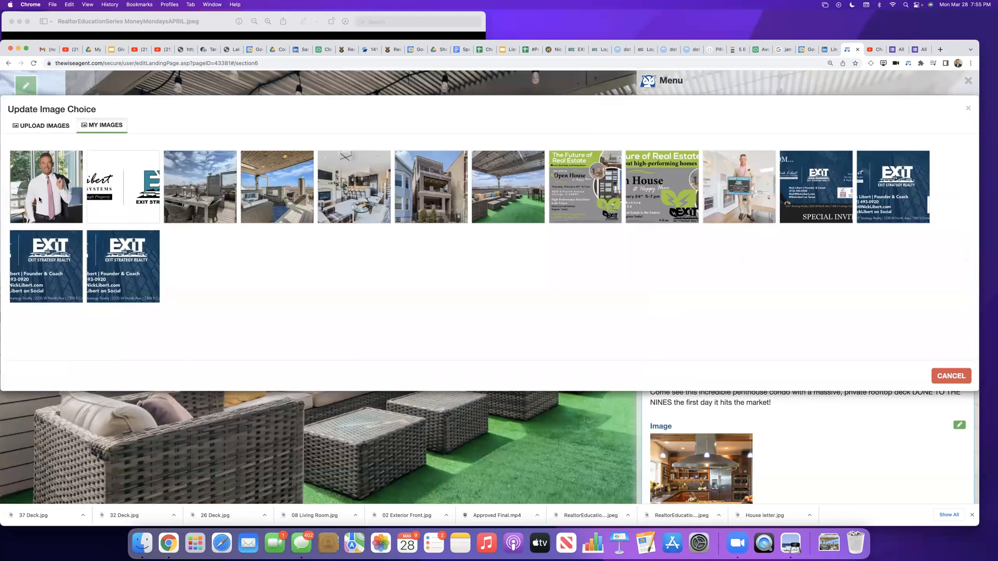
pyautogui.click(39, 199)
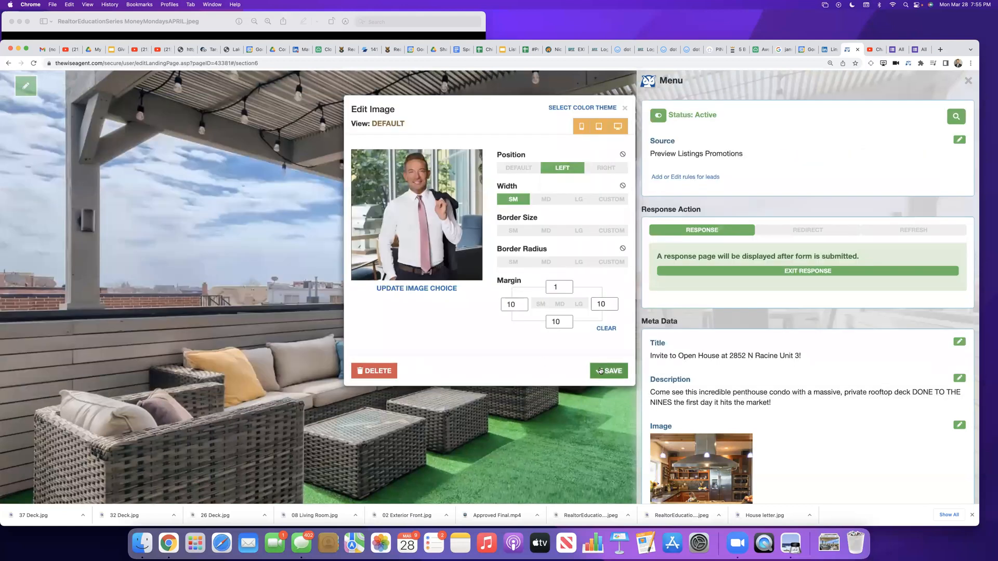
pyautogui.click(608, 371)
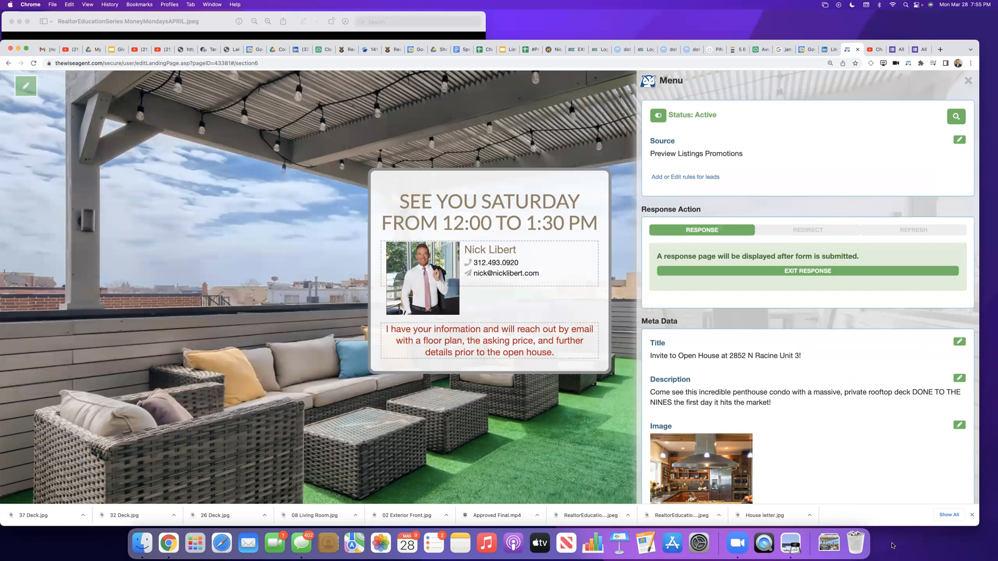
# Step: Replace the landing page's meta data preview image with the uploaded photo of the building's exterior
pyautogui.scroll(-3, 873, 482)
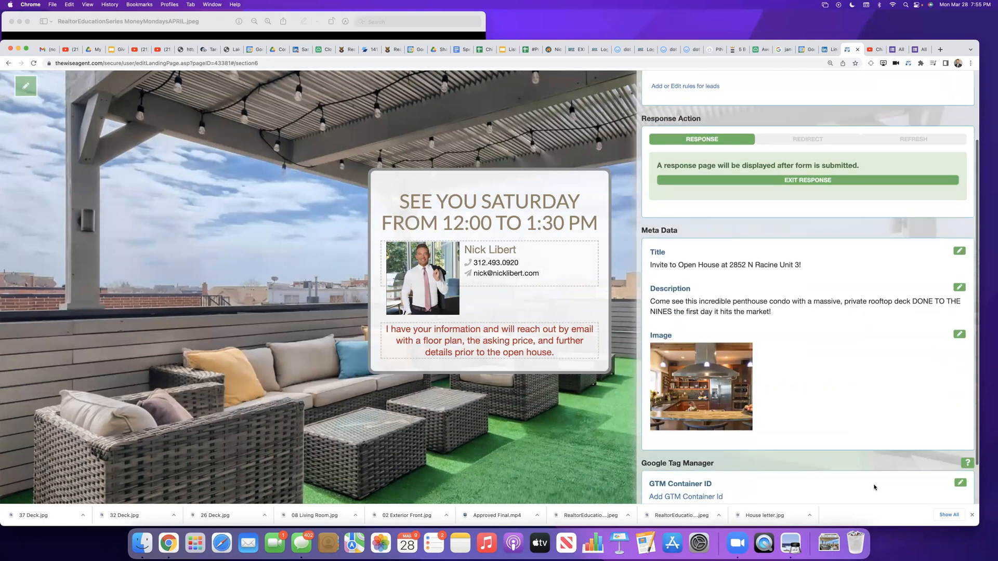
pyautogui.scroll(-2, 874, 487)
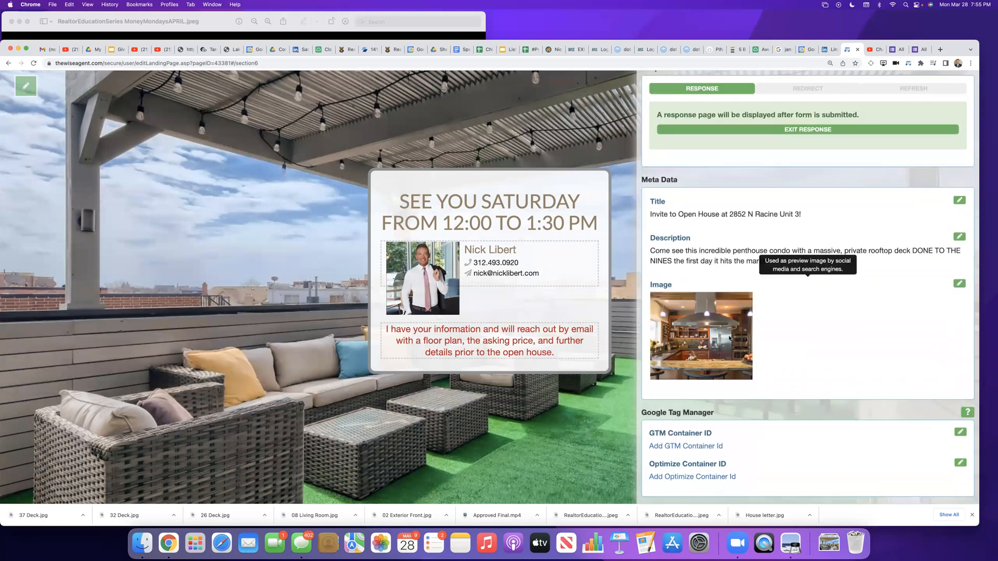
pyautogui.click(729, 338)
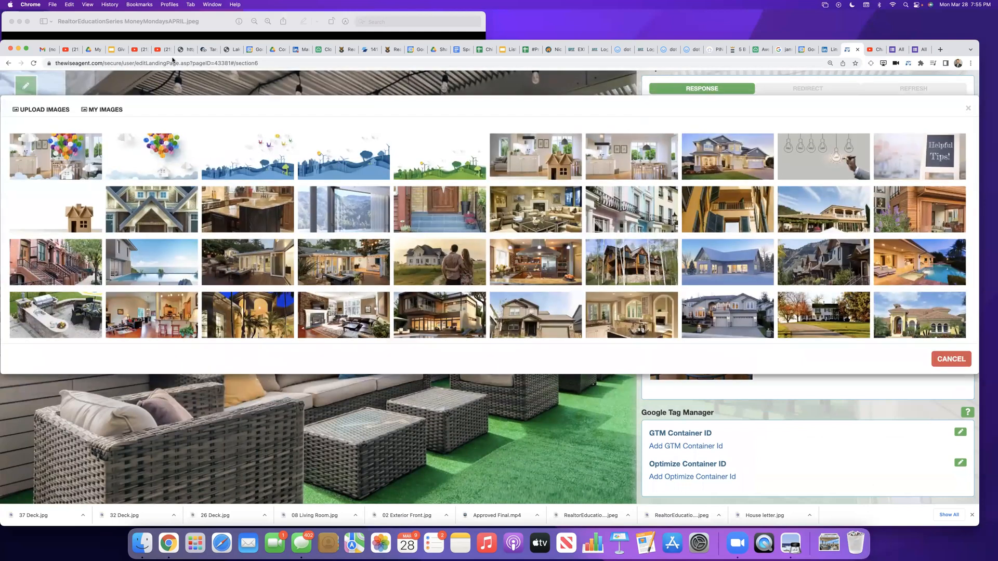
pyautogui.click(113, 111)
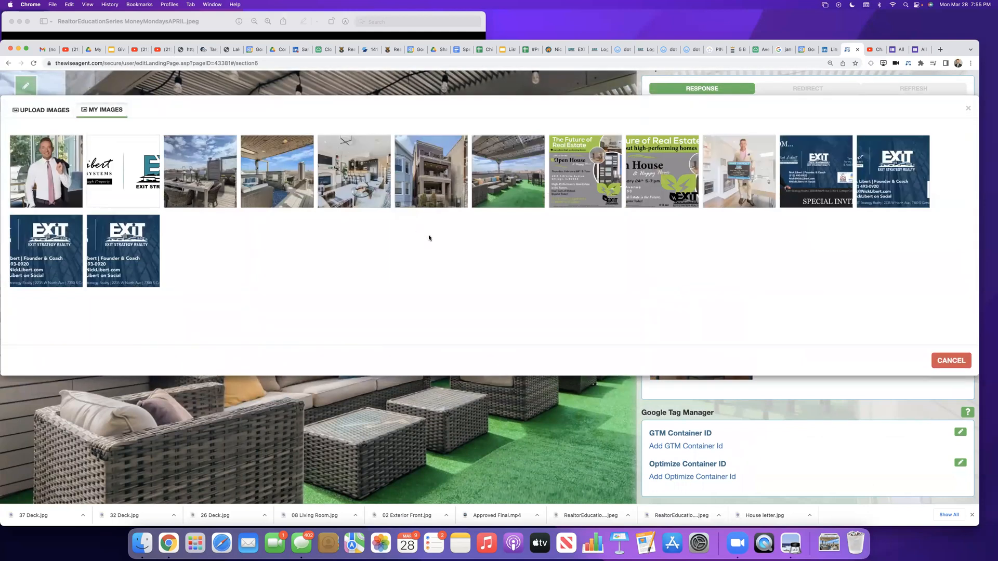
pyautogui.click(433, 169)
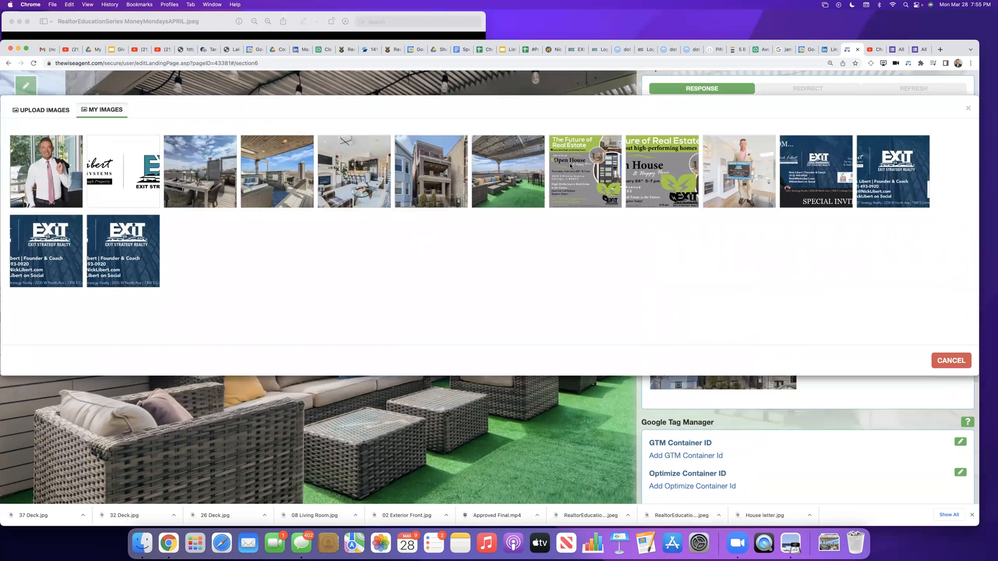
pyautogui.scroll(-1, 921, 350)
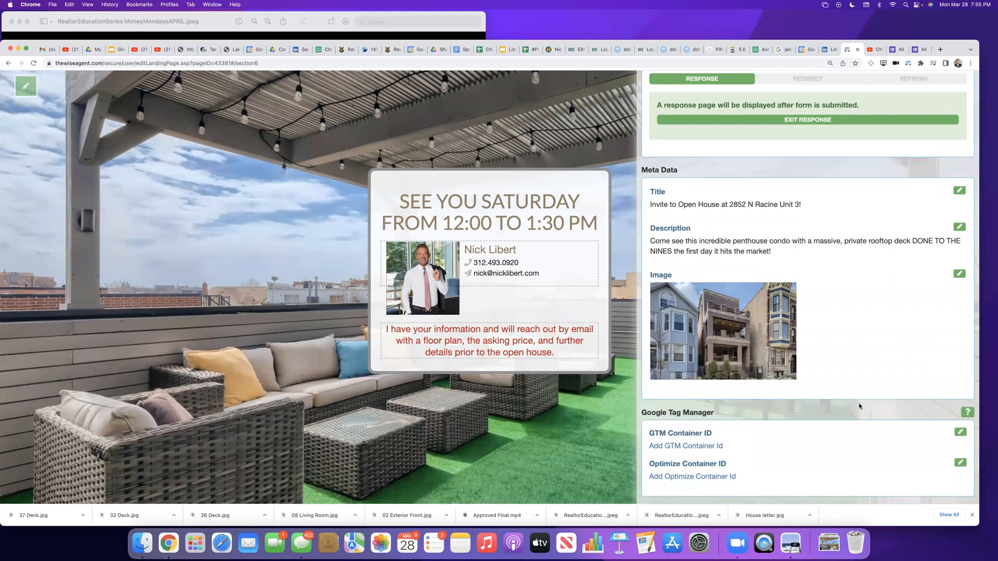
# Step: Open the rules for leads from the landing page's source settings and view the lead management options
pyautogui.scroll(5, 858, 400)
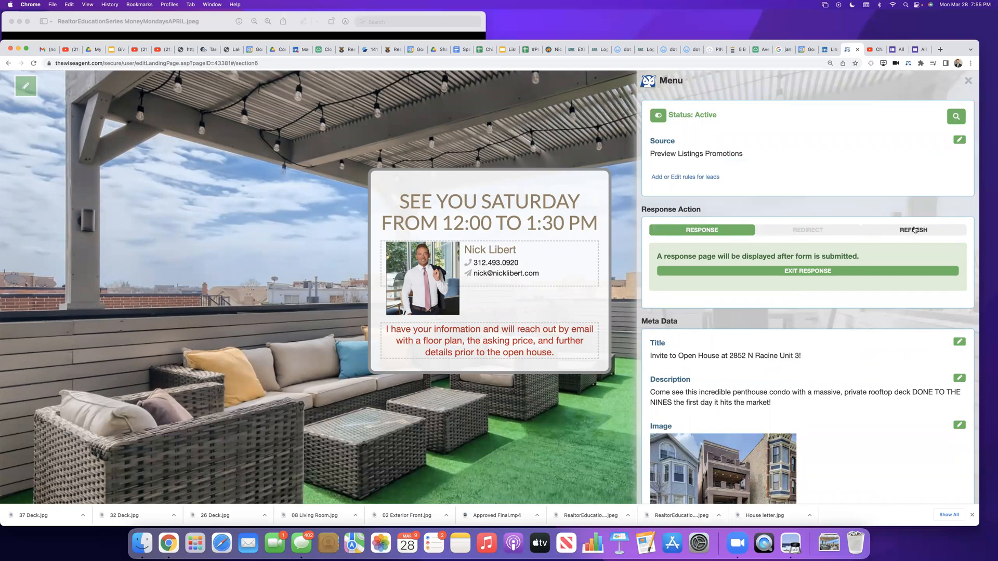
pyautogui.moveTo(697, 178); pyautogui.dragTo(679, 178)
pyautogui.click(668, 178)
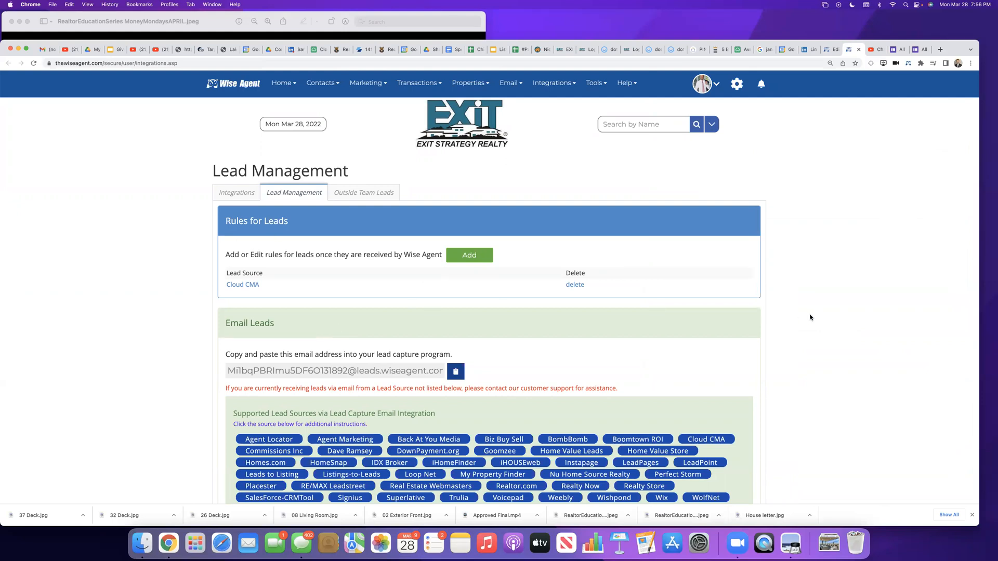
pyautogui.scroll(-3, 805, 314)
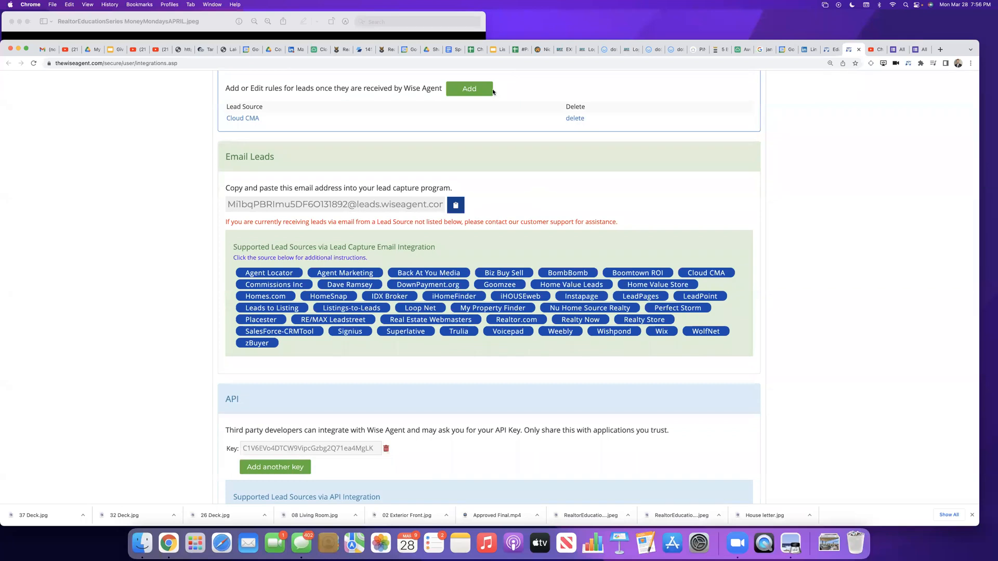
# Step: Start a new lead rule and choose Preview Listings Promotions as its lead source
pyautogui.click(469, 90)
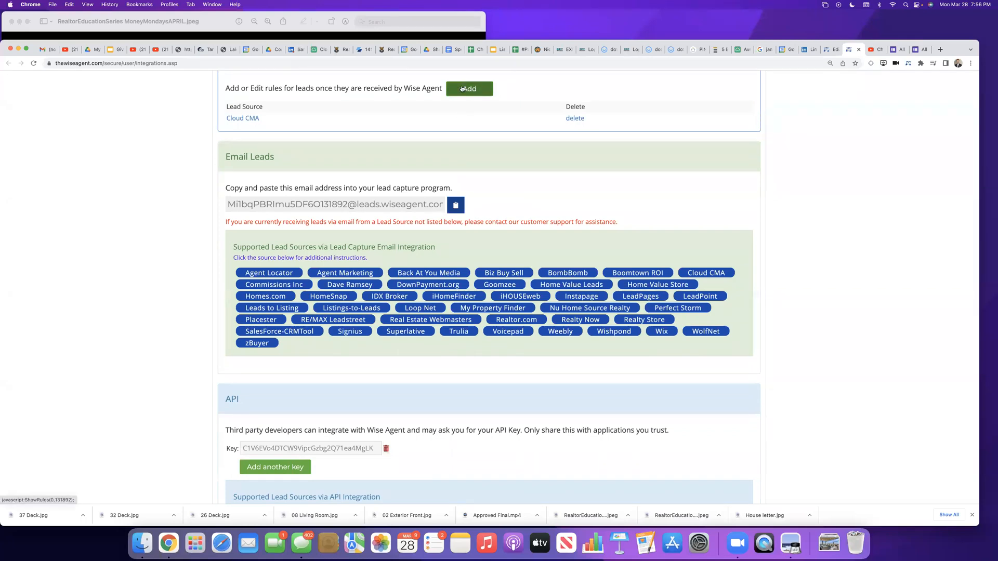
pyautogui.click(461, 88)
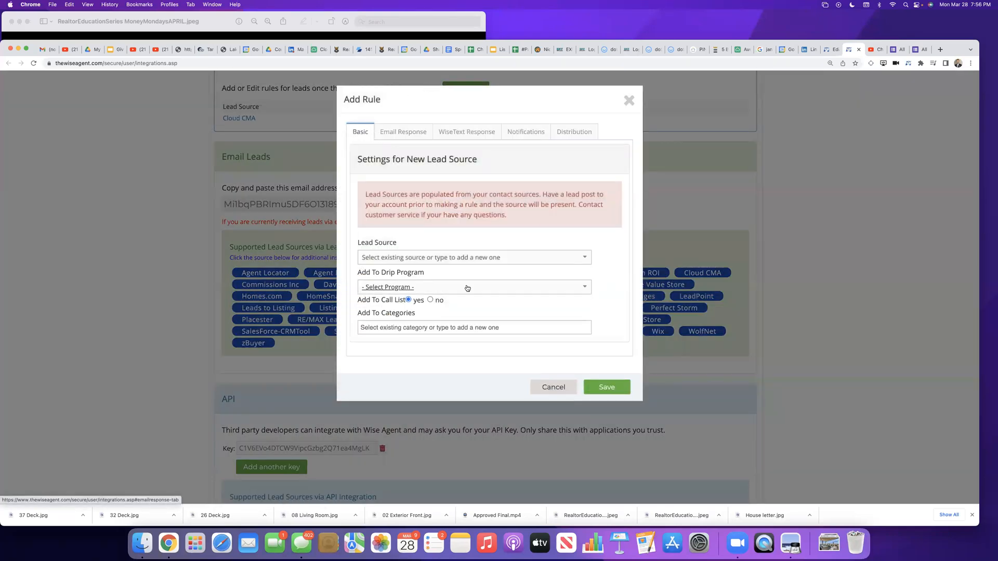
pyautogui.click(457, 259)
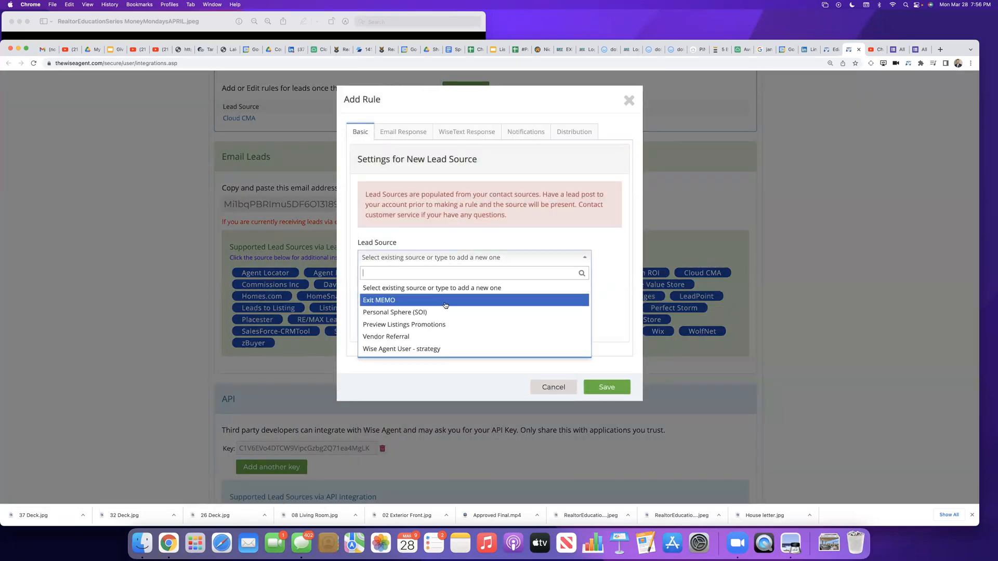
pyautogui.click(437, 324)
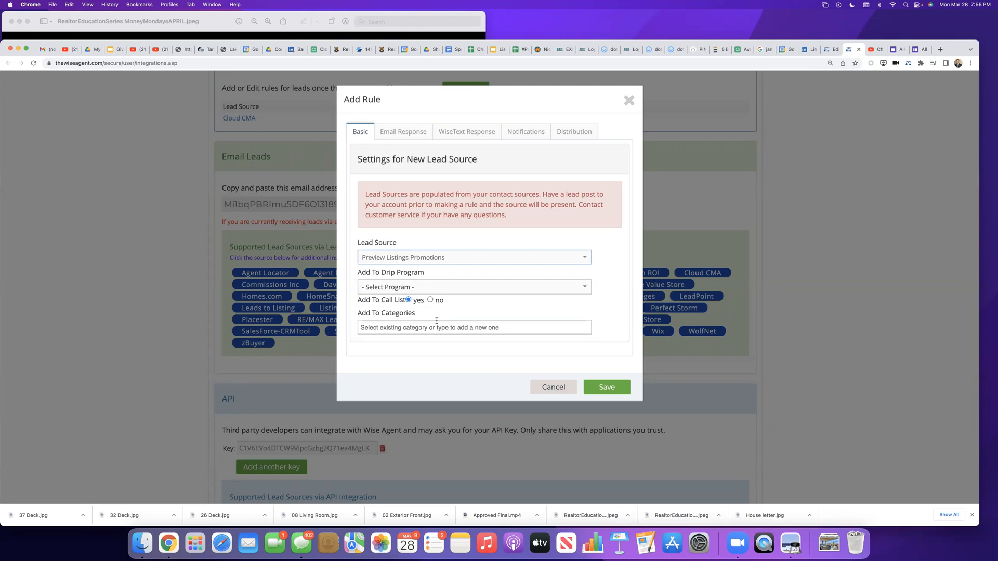
# Step: Look through the drip programs available for the rule, leaving none selected
pyautogui.click(391, 289)
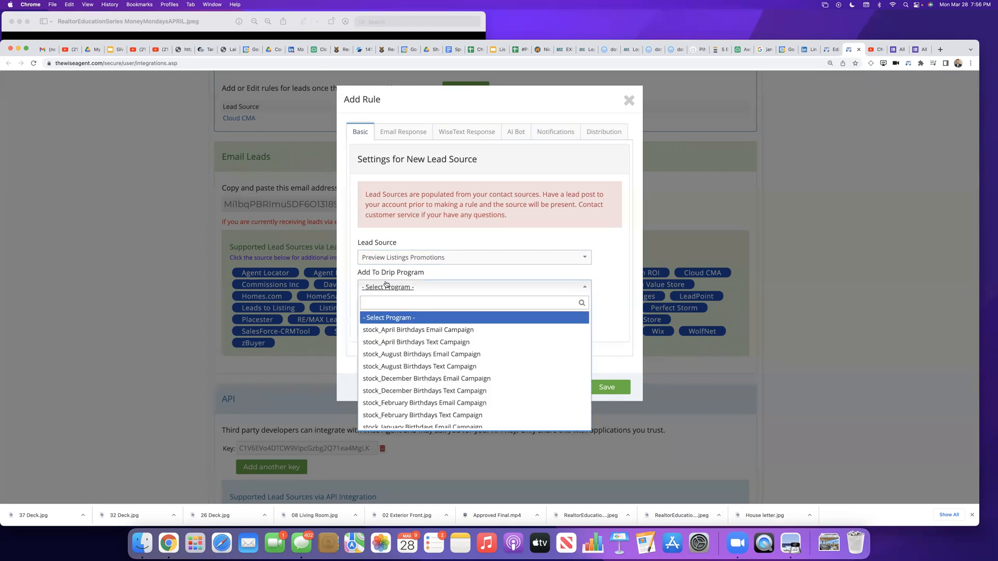
pyautogui.scroll(-5, 403, 364)
pyautogui.scroll(8, 582, 364)
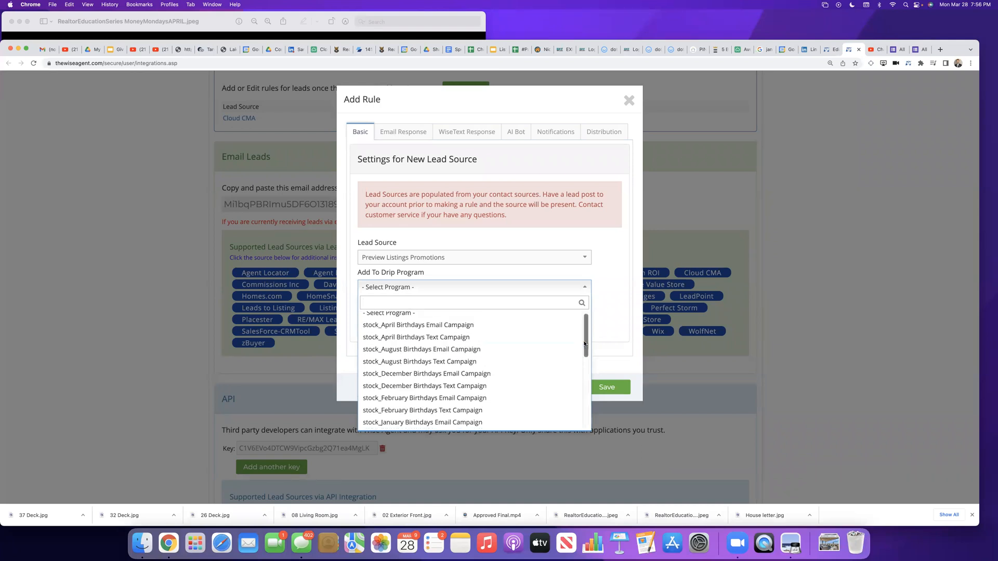
pyautogui.moveTo(584, 344); pyautogui.dragTo(584, 433)
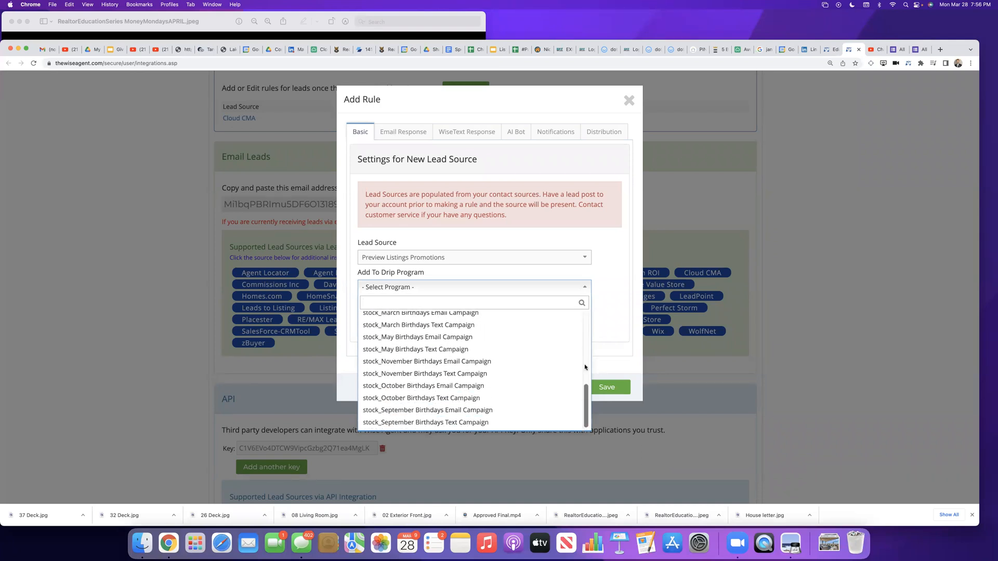
pyautogui.moveTo(588, 388); pyautogui.dragTo(589, 312)
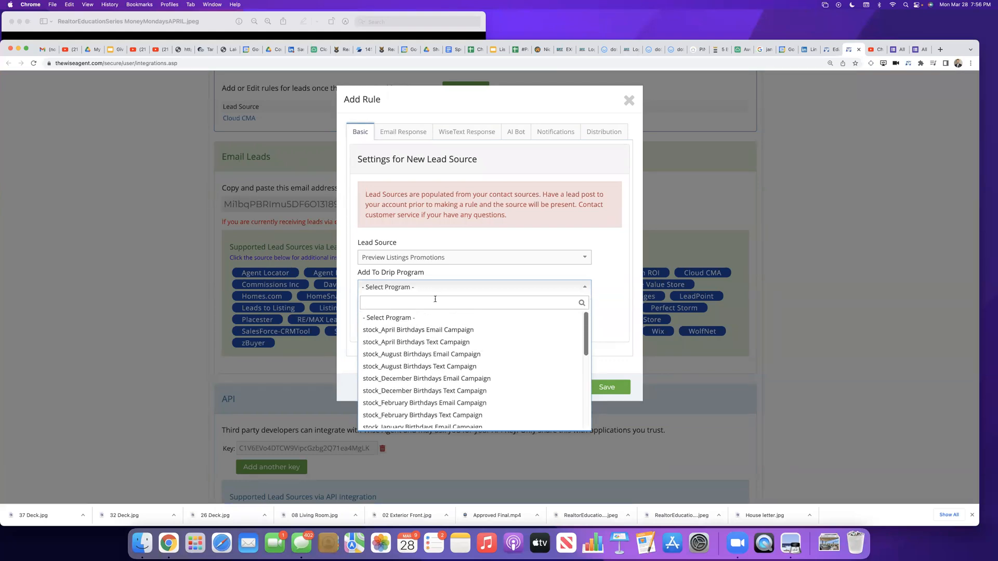
pyautogui.click(422, 318)
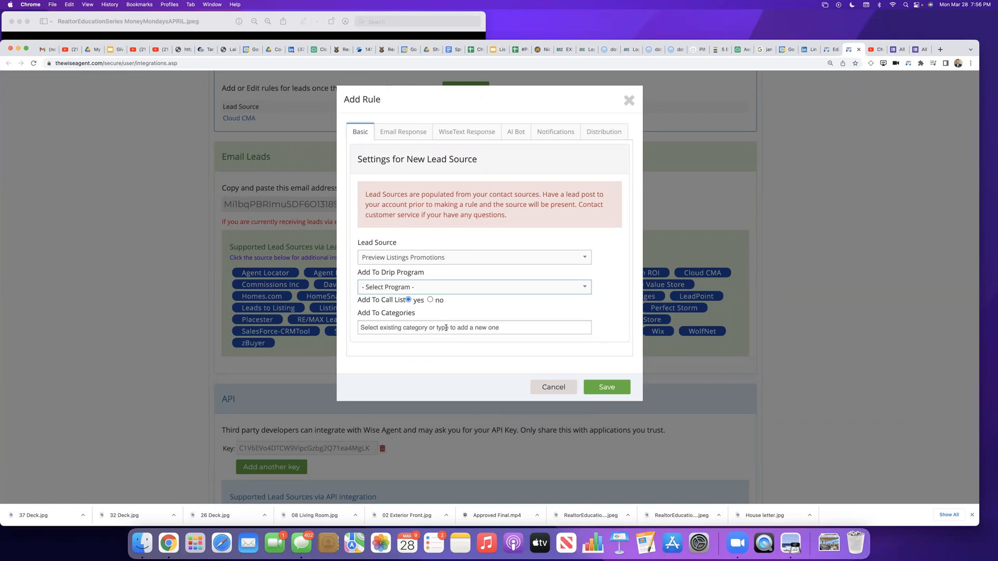
# Step: Add the new category "Preview Listings Promotions" to the rule and try to save it
pyautogui.click(446, 328)
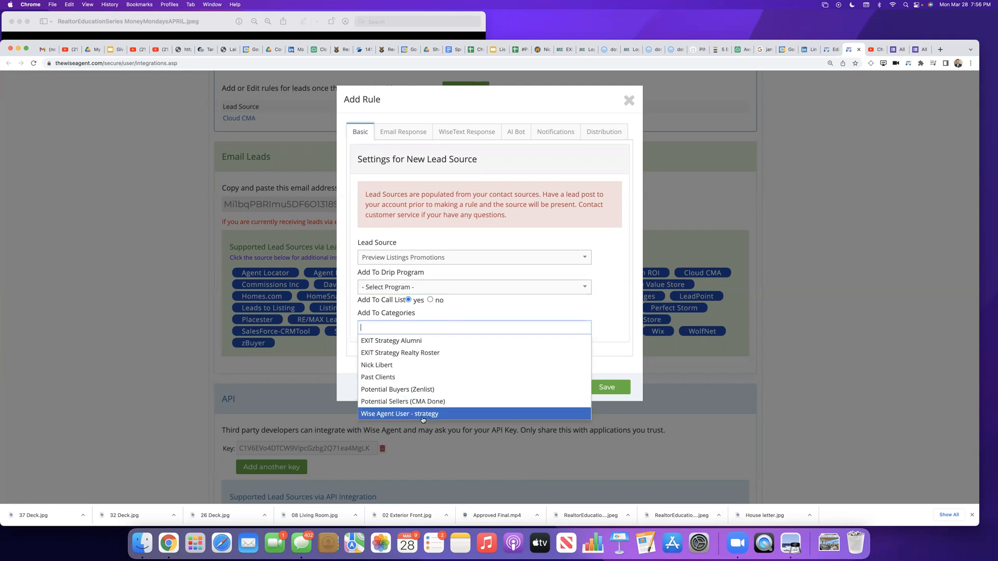
pyautogui.click(441, 316)
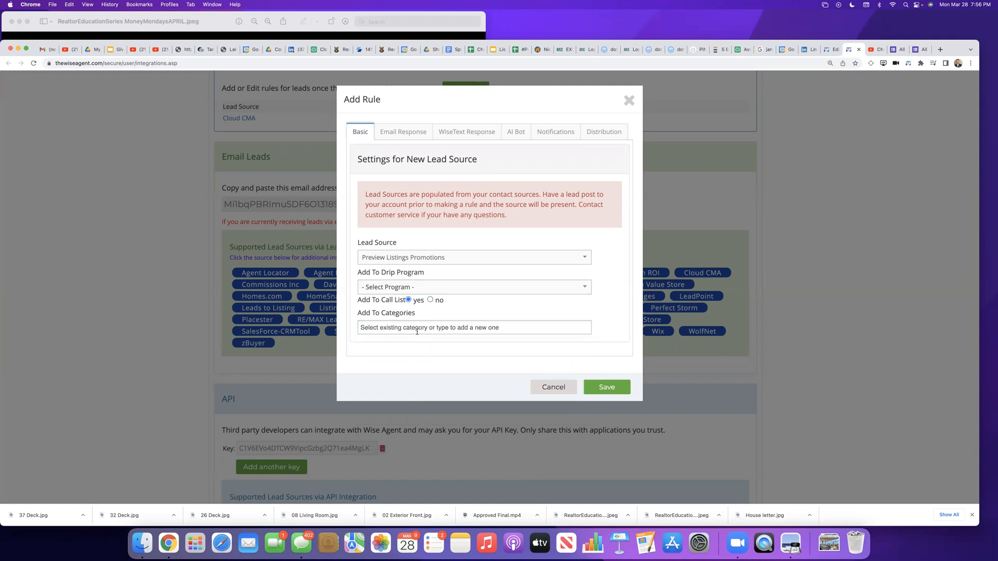
pyautogui.click(418, 330)
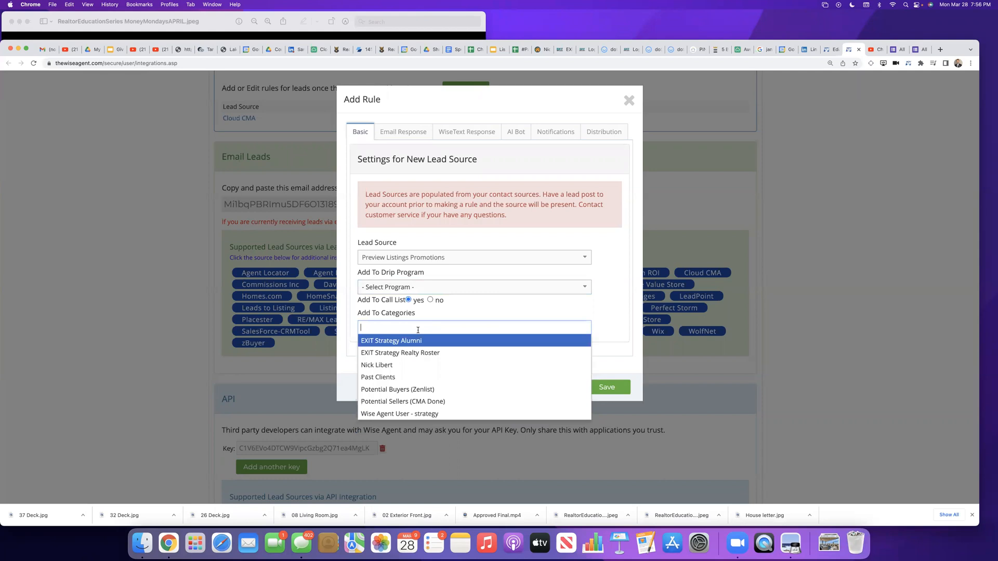
pyautogui.write('Preview LIsting')
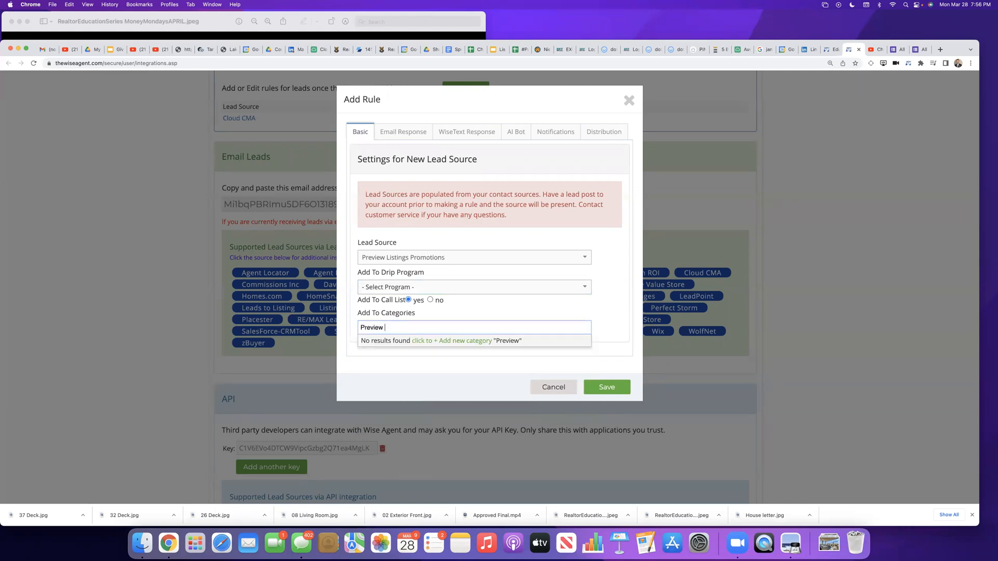
pyautogui.press('BackSpace')
pyautogui.press('BackSpace')
pyautogui.press('BackSpace')
pyautogui.press('BackSpace')
pyautogui.press('BackSpace')
pyautogui.write('istings Promotions')
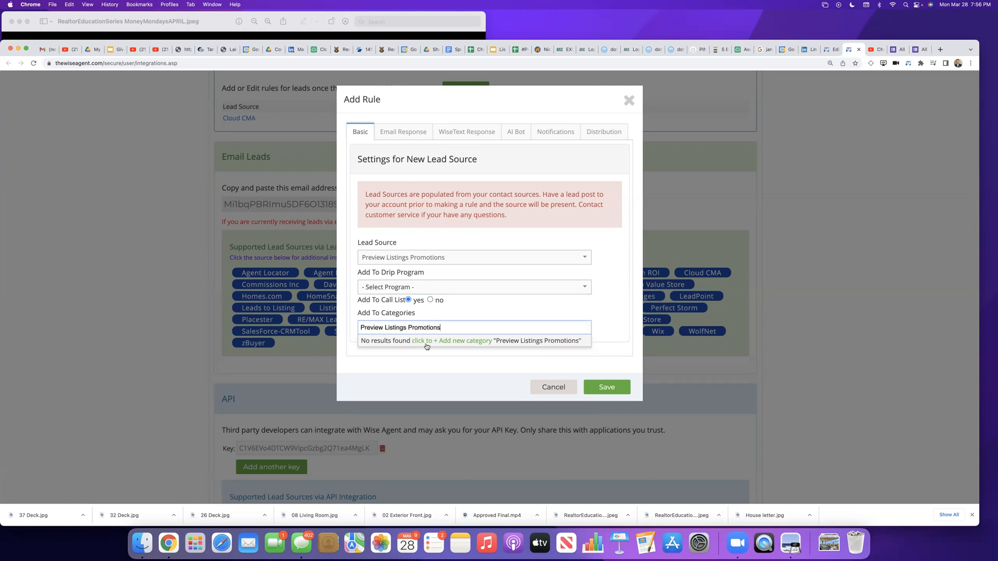
pyautogui.click(426, 343)
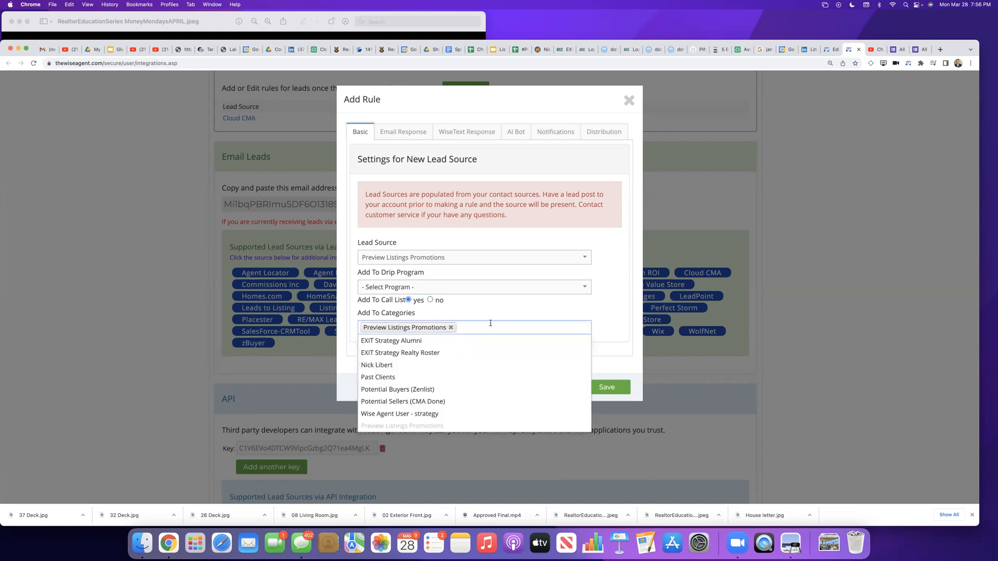
pyautogui.click(507, 321)
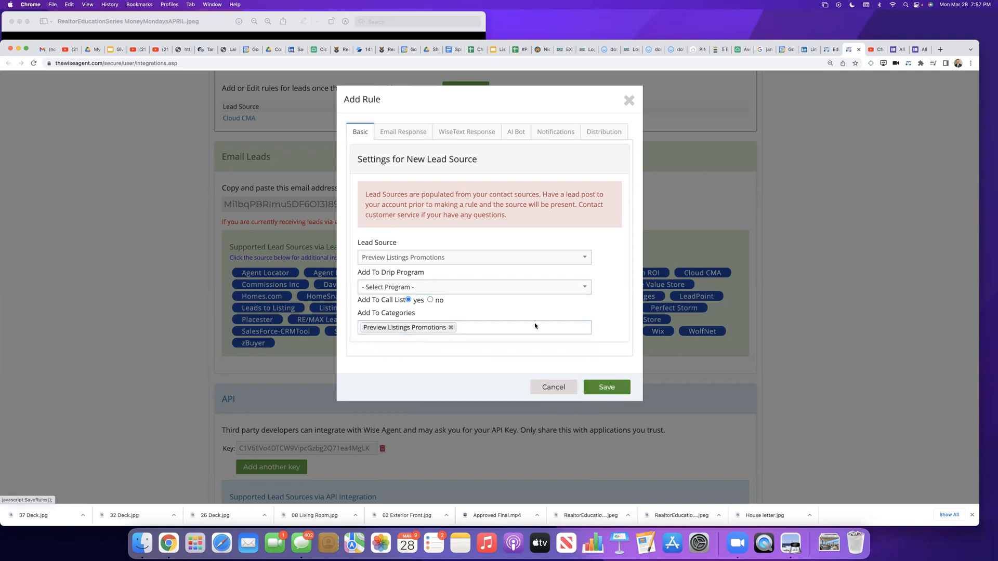
pyautogui.click(605, 388)
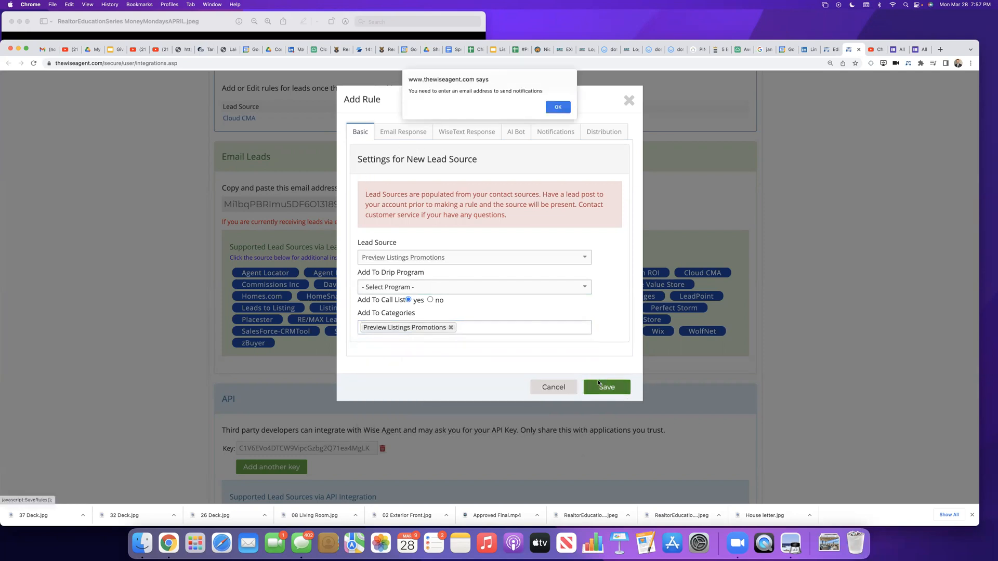
pyautogui.click(552, 108)
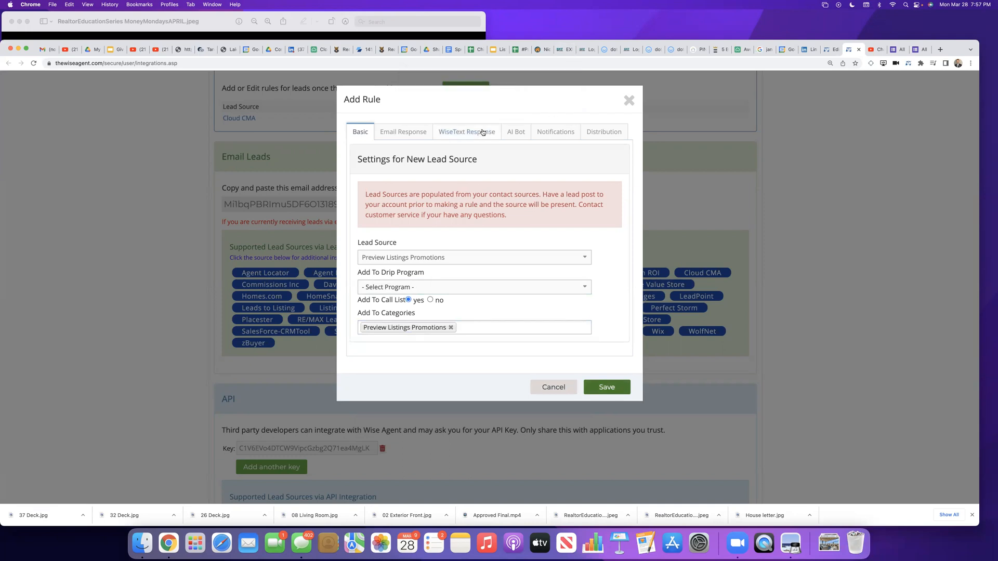
# Step: Review the rule's email response, WiseText response, notification and lead distribution settings
pyautogui.click(409, 134)
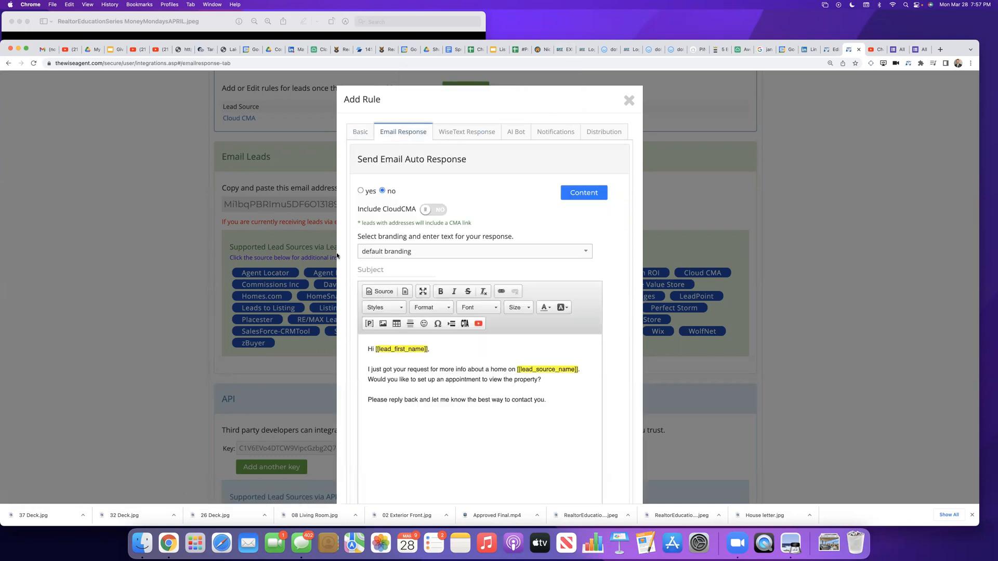
pyautogui.click(360, 190)
pyautogui.click(382, 191)
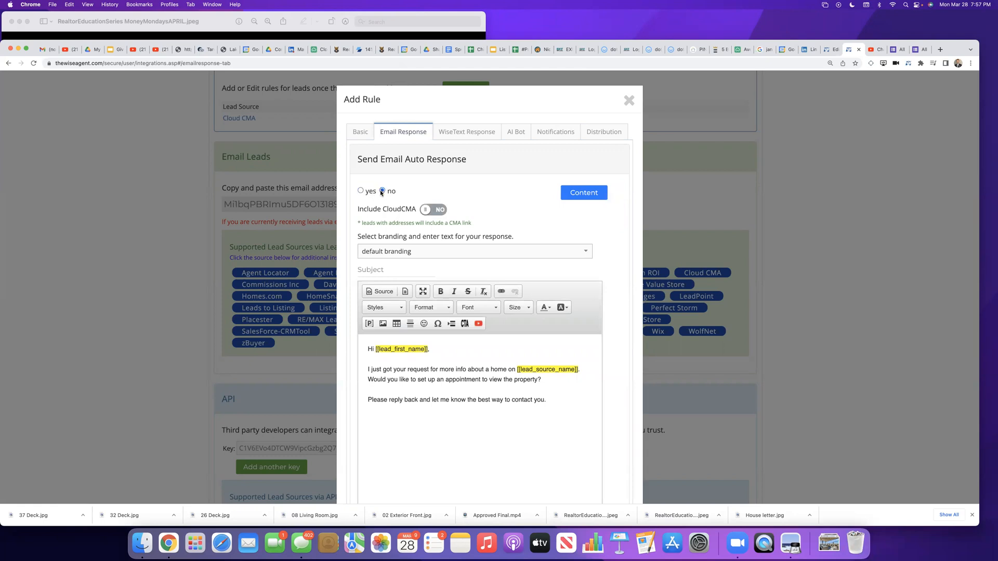
pyautogui.click(456, 133)
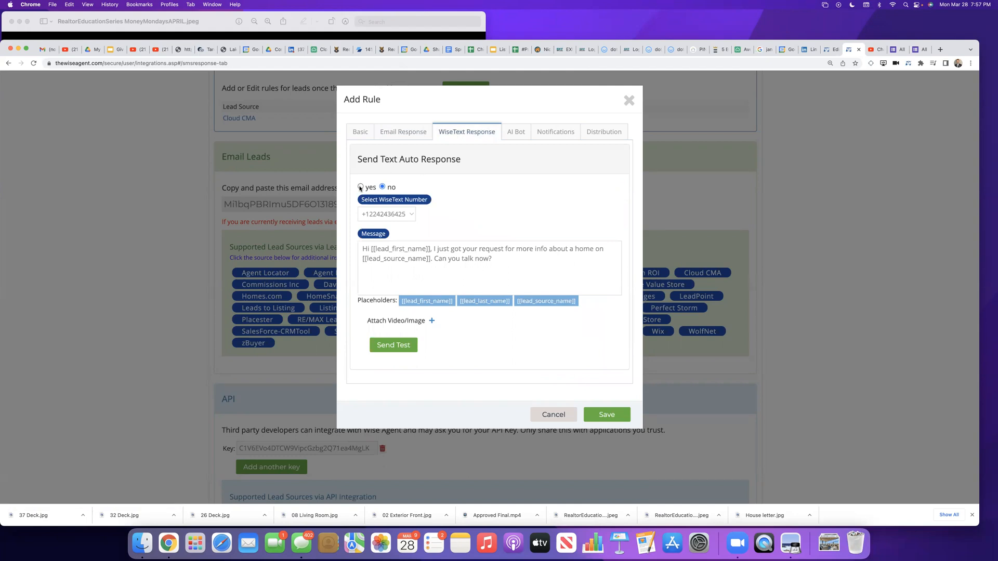
pyautogui.click(558, 139)
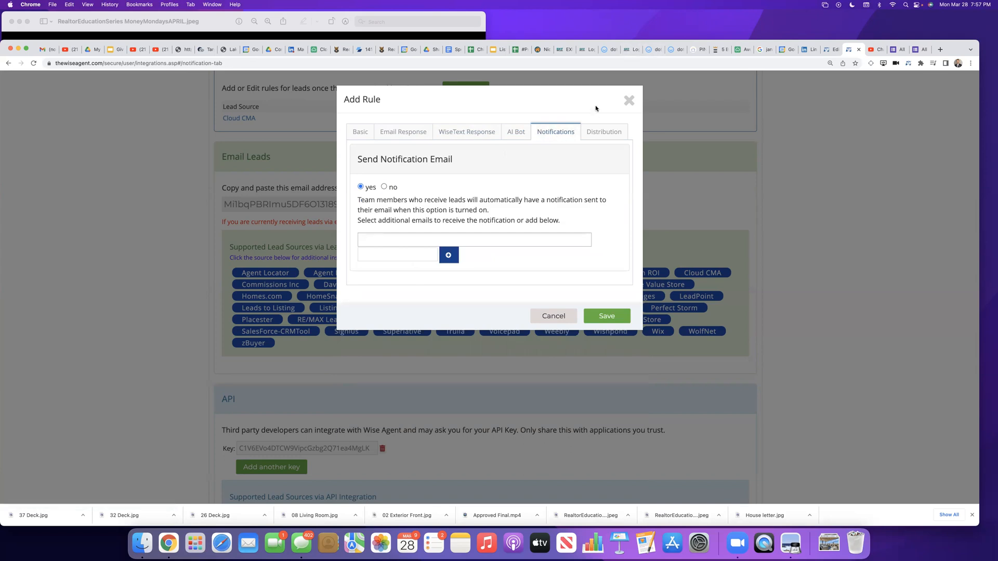
pyautogui.click(599, 131)
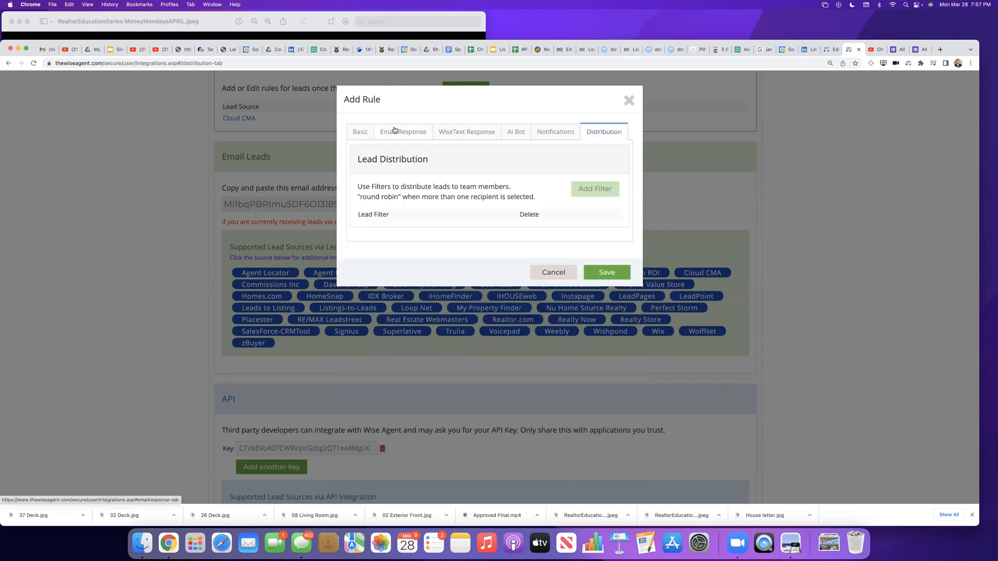
# Step: Turn on the rule's email auto response and apply the agent's own branding instead of the default
pyautogui.click(393, 134)
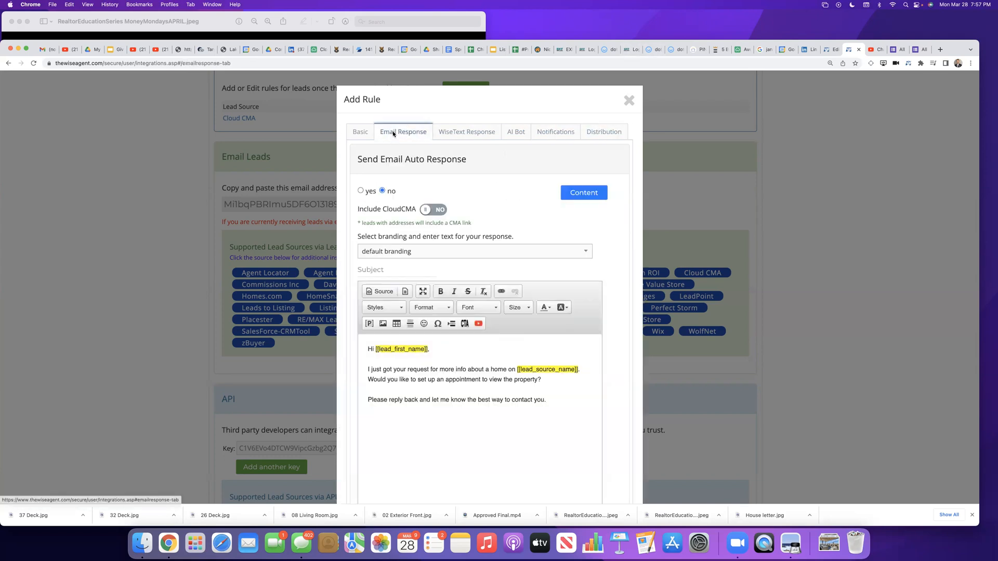
pyautogui.click(361, 191)
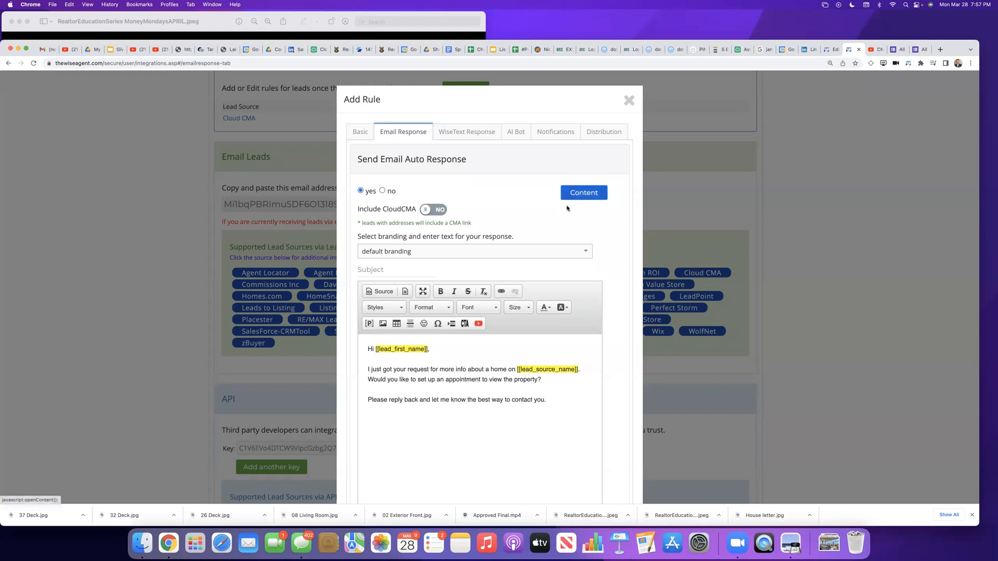
pyautogui.click(423, 254)
pyautogui.click(407, 292)
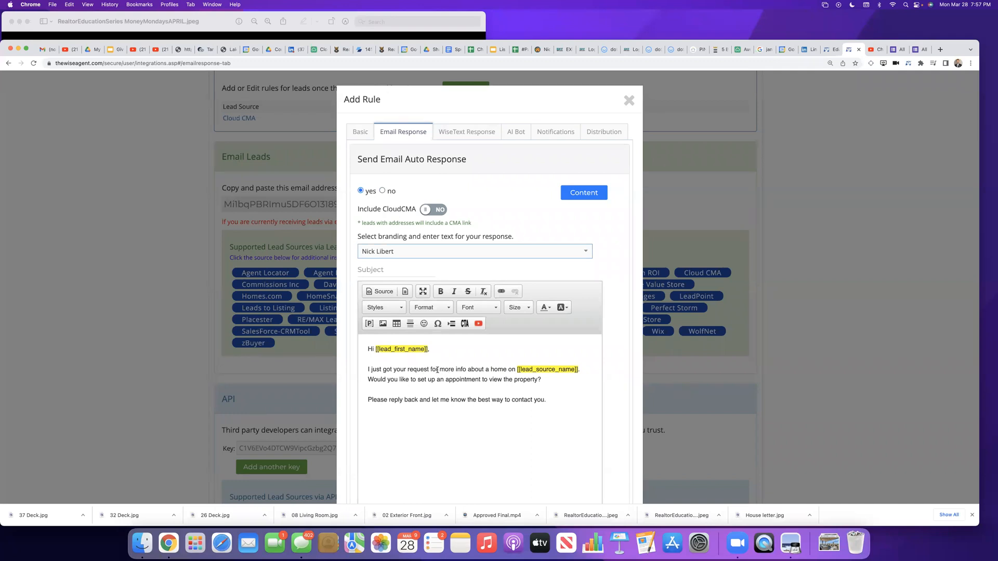
# Step: Replace the default email text below the greeting with "I look forward to seeing you Saturday at the open house"
pyautogui.moveTo(408, 370); pyautogui.dragTo(489, 370)
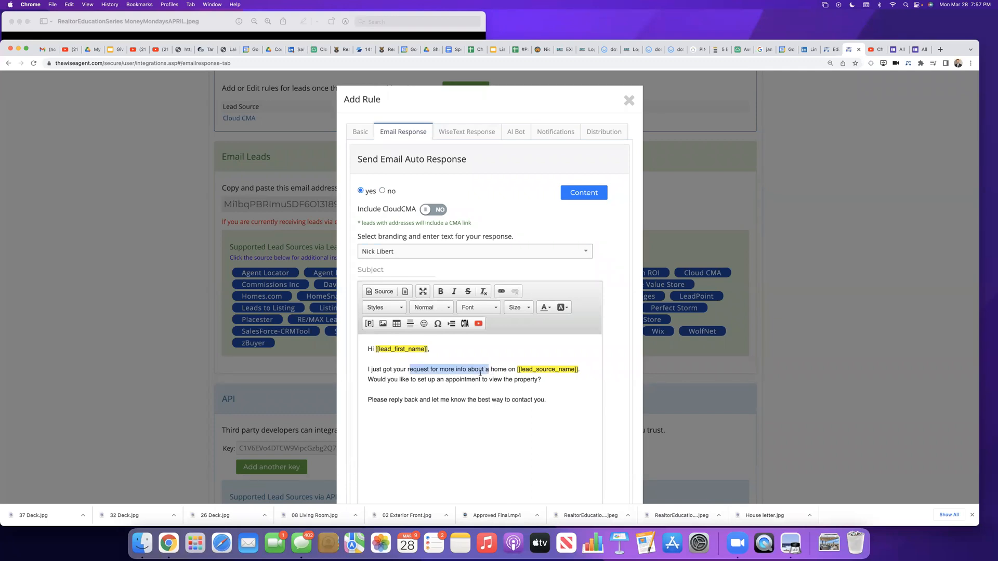
pyautogui.moveTo(549, 400); pyautogui.dragTo(364, 372)
pyautogui.press('BackSpace')
pyautogui.write('I look forward')
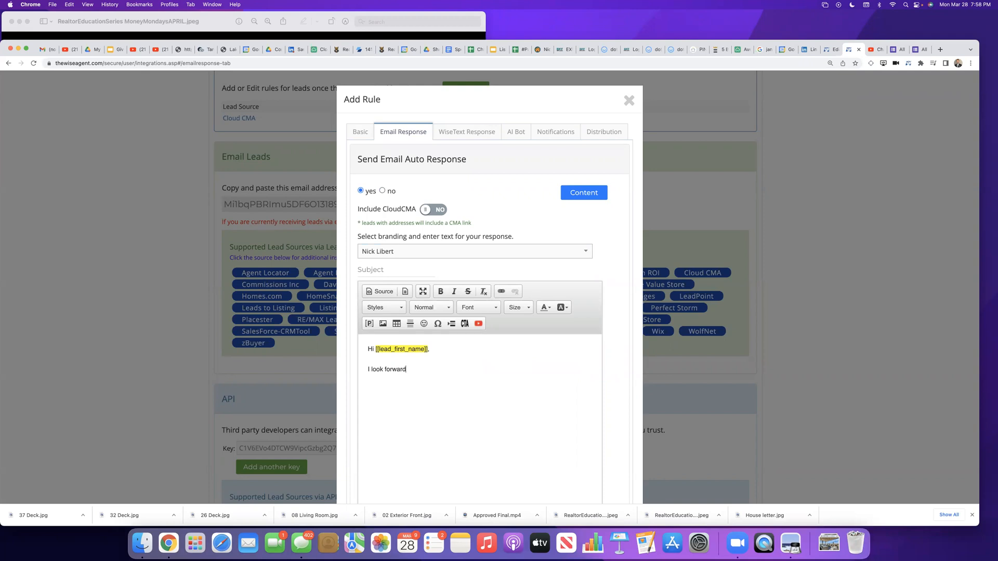
pyautogui.write(' to seein g')
pyautogui.write(' Saturdauy')
pyautogui.press('BackSpace')
pyautogui.press('BackSpace')
pyautogui.press('BackSpace')
pyautogui.press('BackSpace')
pyautogui.press('BackSpace')
pyautogui.press('BackSpace')
pyautogui.press('BackSpace')
pyautogui.press('BackSpace')
pyautogui.write('you Saturad')
pyautogui.press('BackSpace')
pyautogui.press('BackSpace')
pyautogui.write('day at the open house from 12:30')
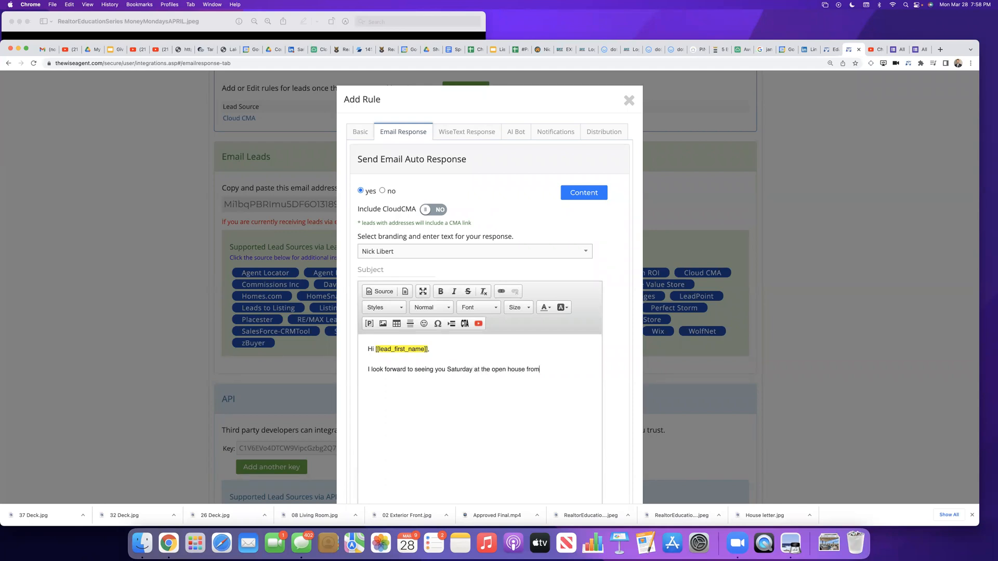
# Step: Continue the email with "from 12:00 to 1:30 pm at" and the property's street address, then begin a new sentence, "Here is a link to"
pyautogui.press('BackSpace')
pyautogui.press('BackSpace')
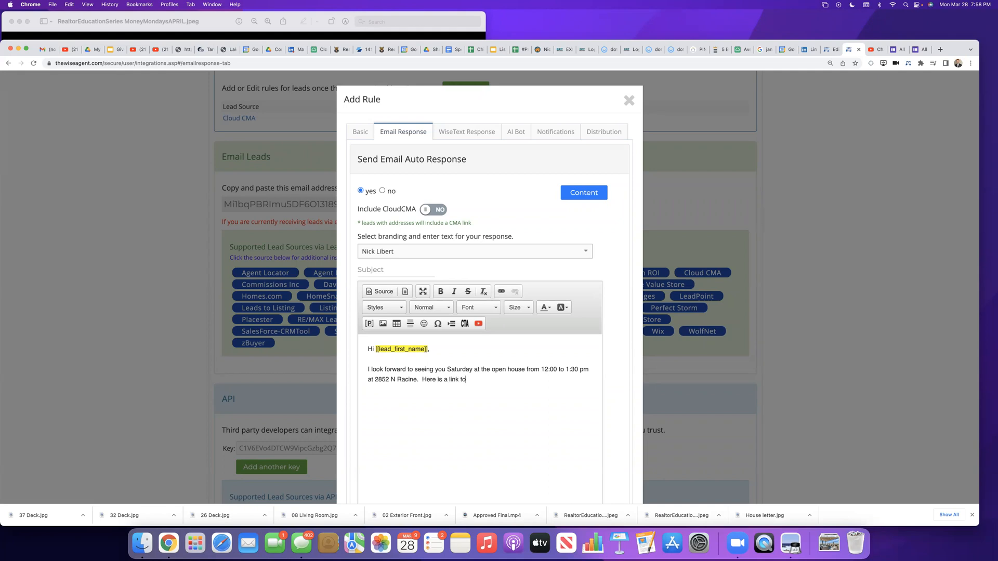
pyautogui.write(' my app if you would like to see w')
pyautogui.write('hat other properties in the area')
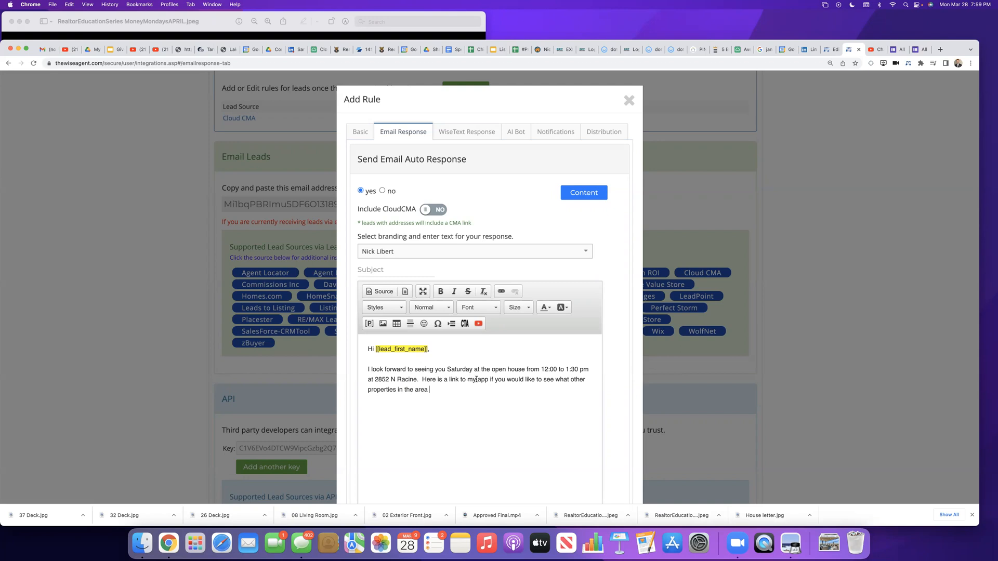
pyautogui.moveTo(478, 380); pyautogui.dragTo(493, 389)
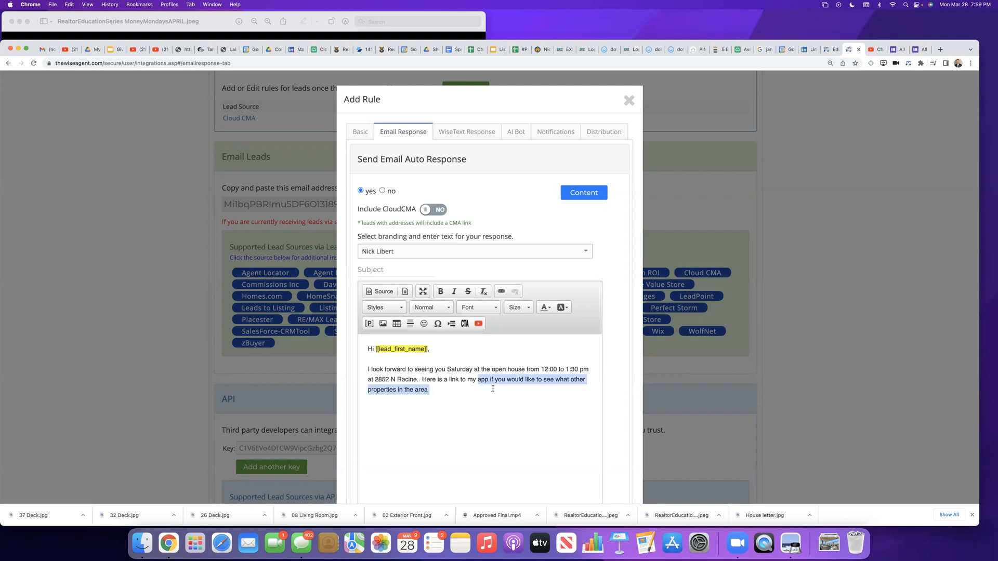
pyautogui.press('BackSpace')
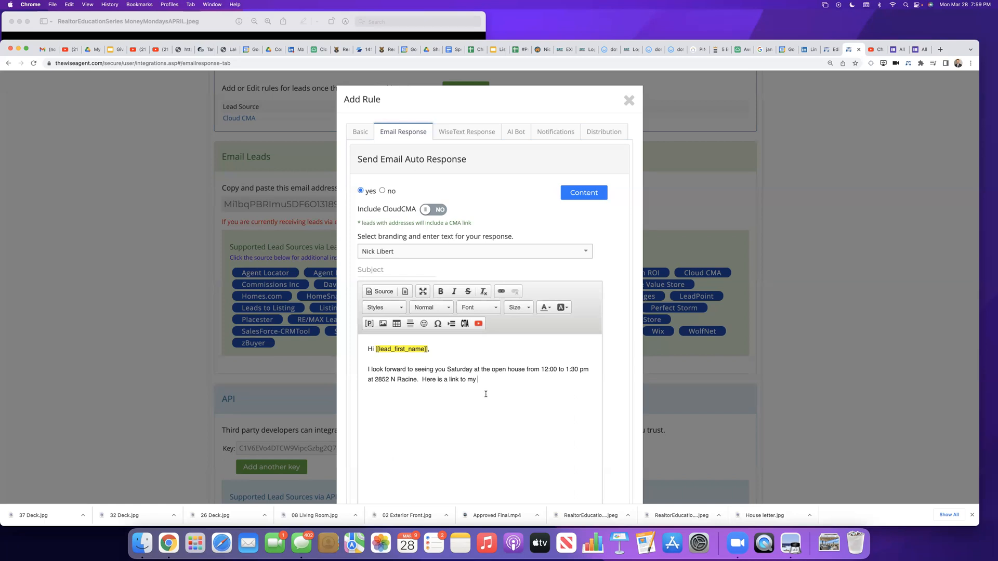
# Step: Finish the email sentence about the link with "Digital Buyer's Guide about the process of home purchasing:"
pyautogui.write("Digital Buyer's Guide about the process of home purchasing")
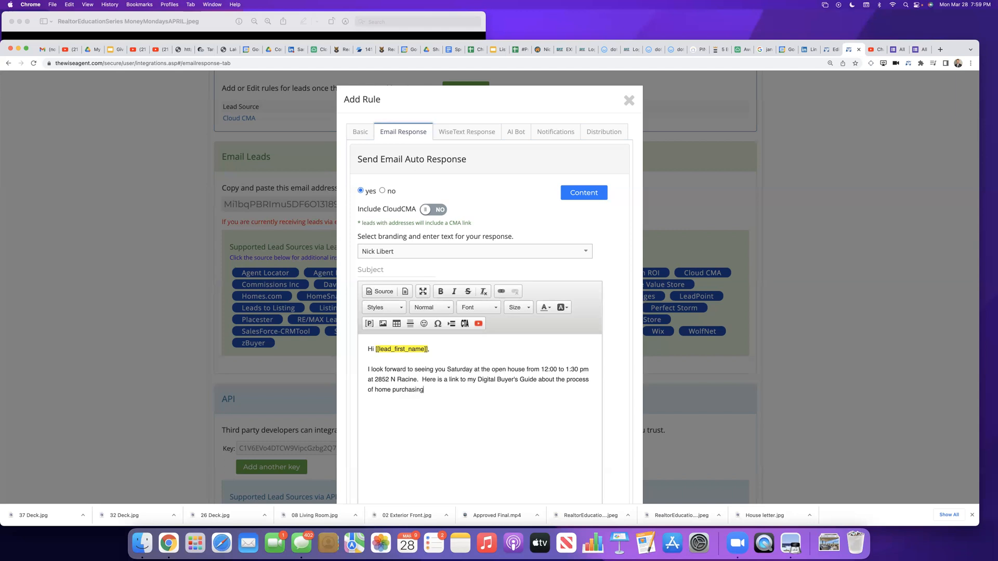
pyautogui.write('ng')
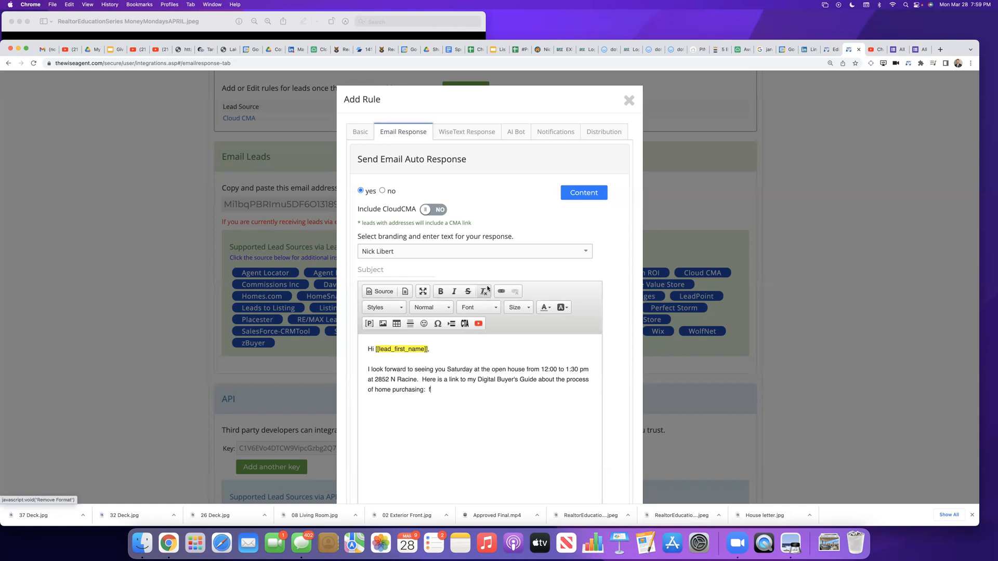
pyautogui.write('f')
pyautogui.press('BackSpace')
# Step: Open exitrealty.com in a new browser tab and sign in to the Resource Center with the saved roster code and account password
pyautogui.click(940, 50)
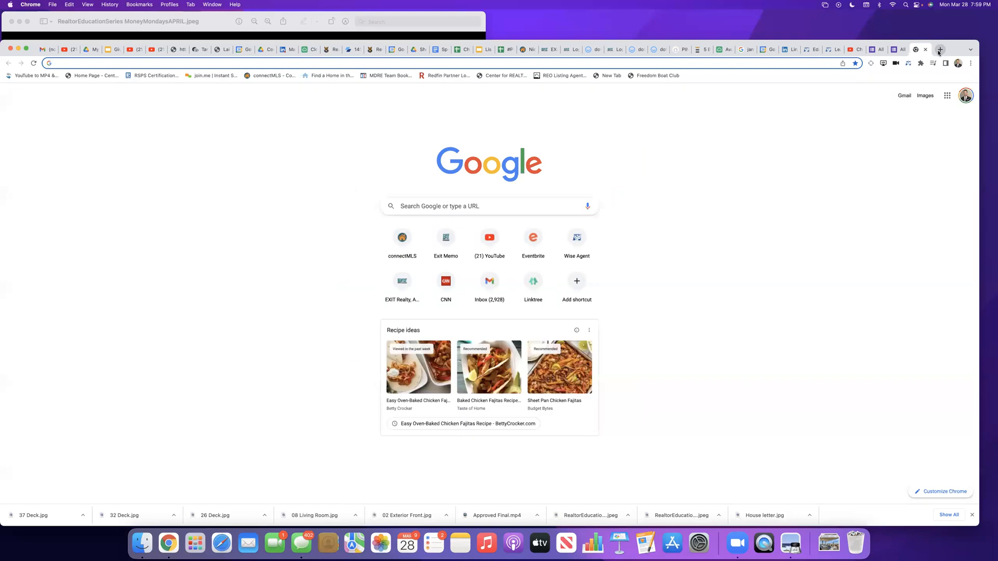
pyautogui.write('exitrealty.com')
pyautogui.press('Return')
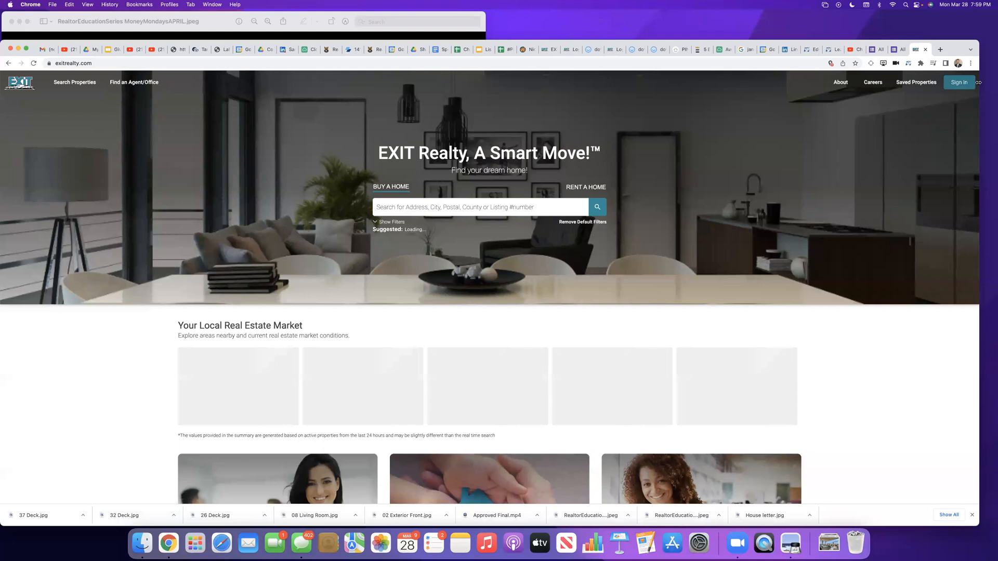
pyautogui.click(971, 86)
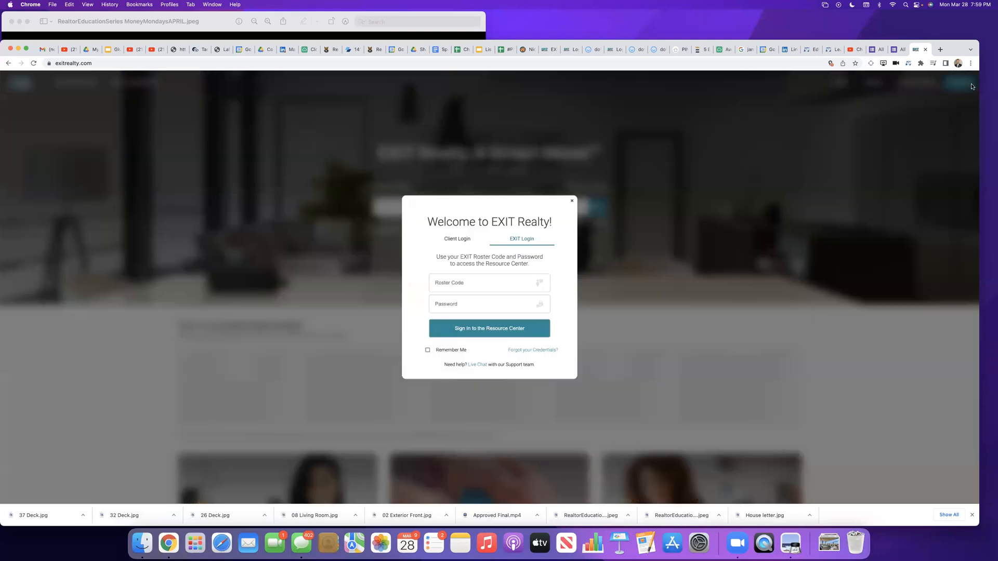
pyautogui.click(465, 285)
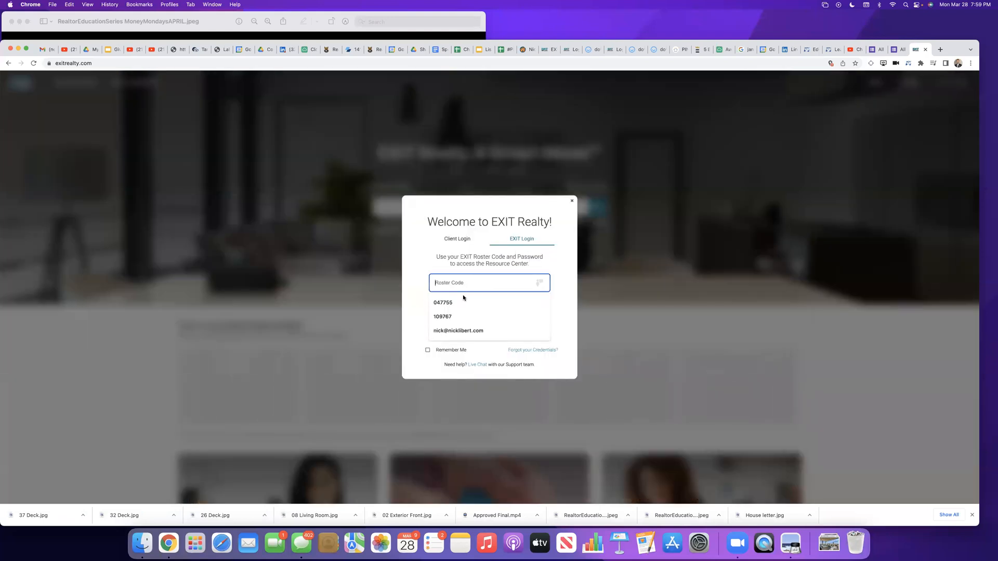
pyautogui.click(465, 301)
pyautogui.click(457, 303)
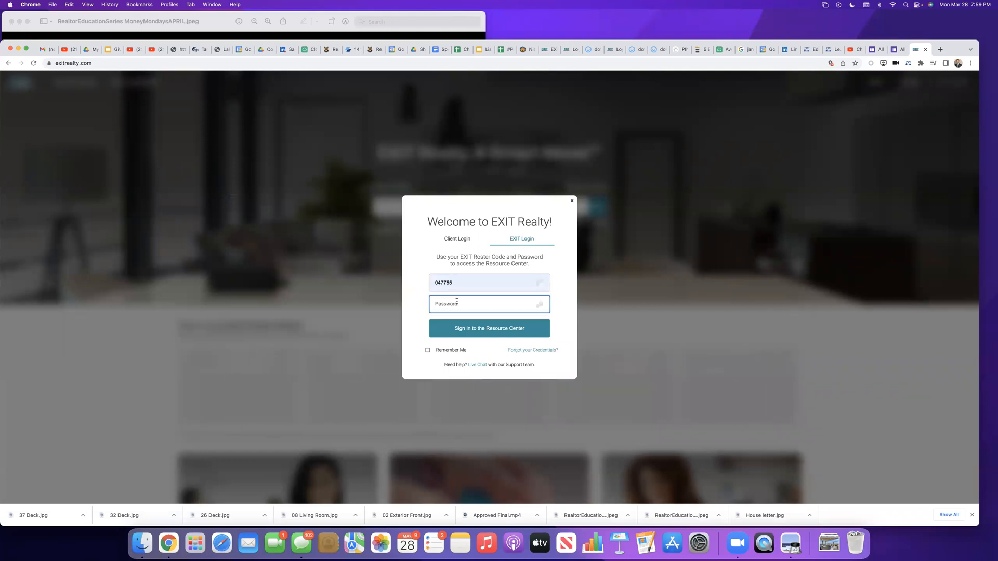
pyautogui.write('•')
pyautogui.click(491, 329)
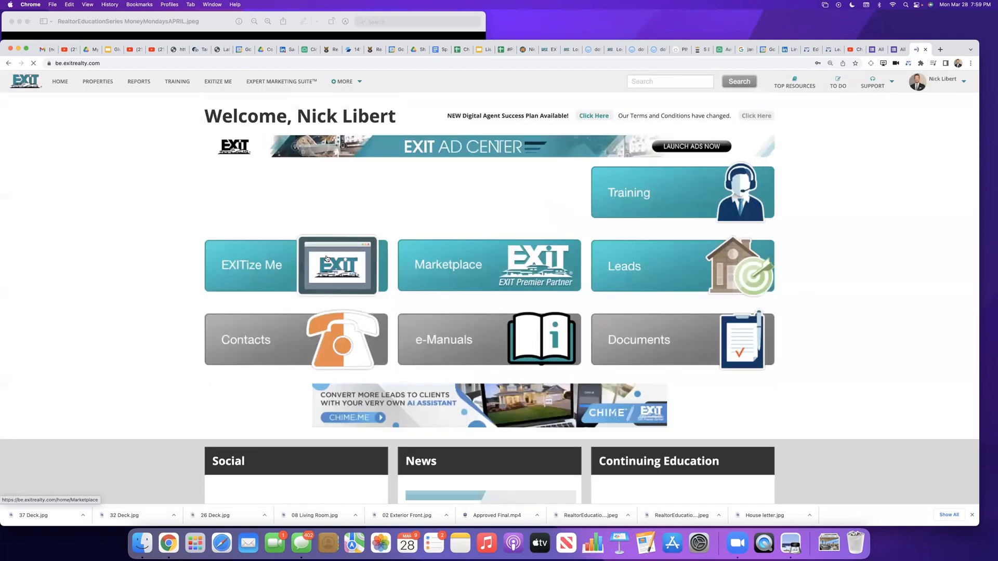
# Step: In EXIT Presentations, view the Buyer & Investor Guide, select its web address and open its buyer survey
pyautogui.click(276, 259)
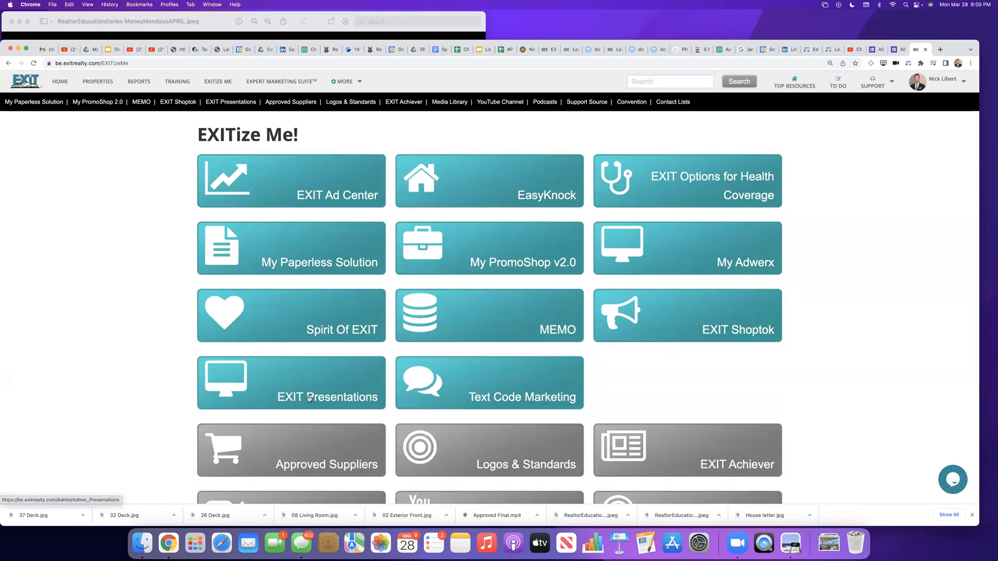
pyautogui.click(308, 397)
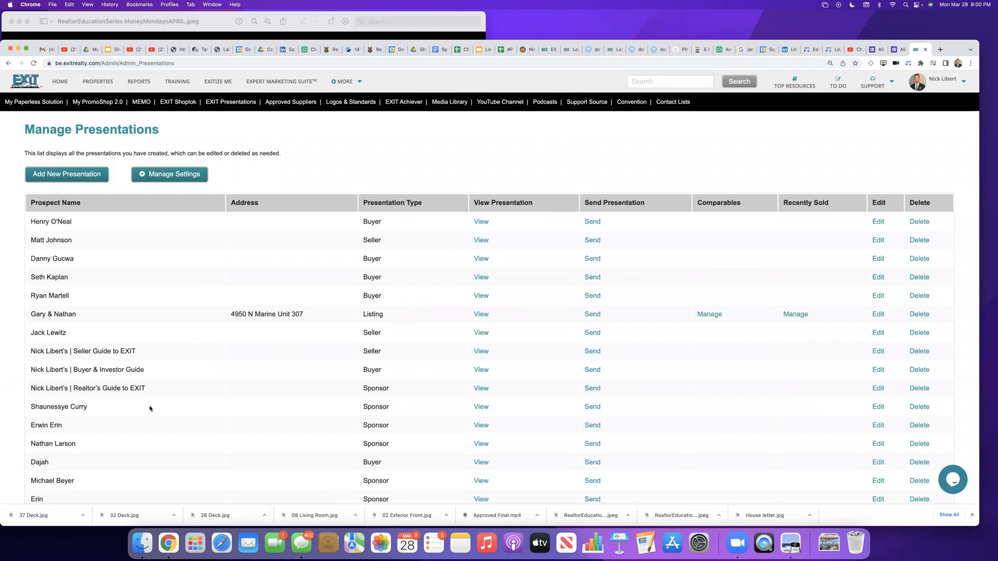
pyautogui.click(481, 370)
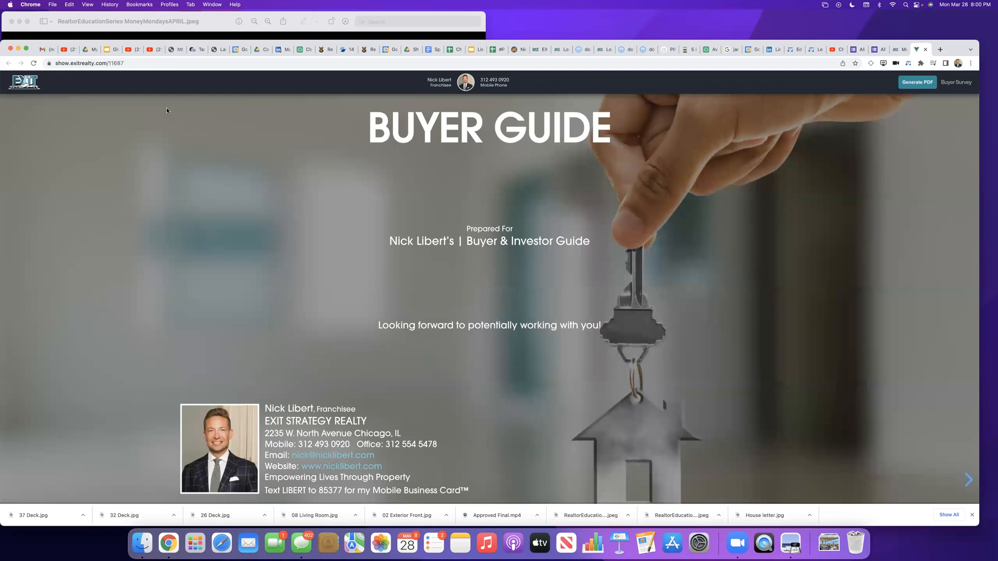
pyautogui.click(92, 63)
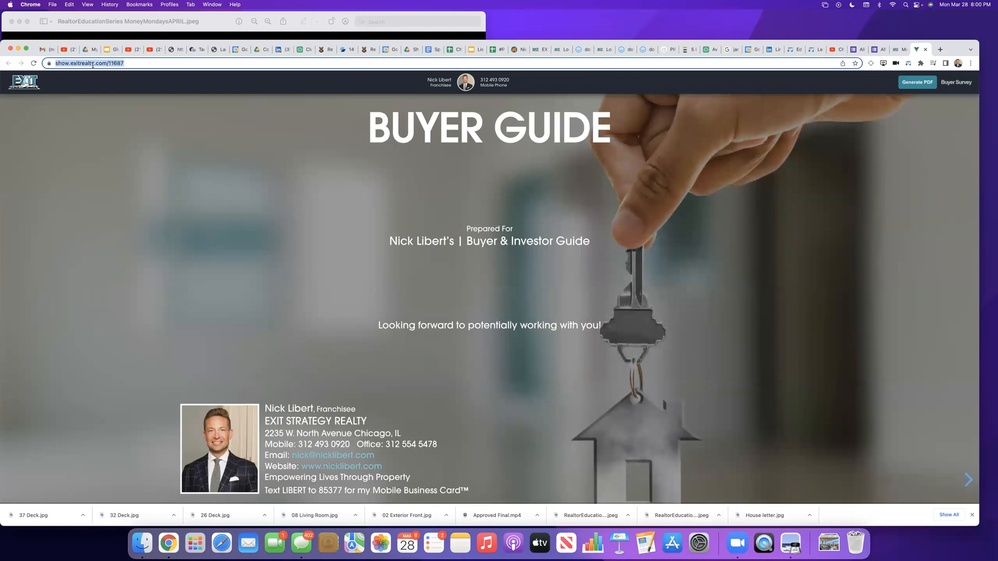
pyautogui.click(952, 82)
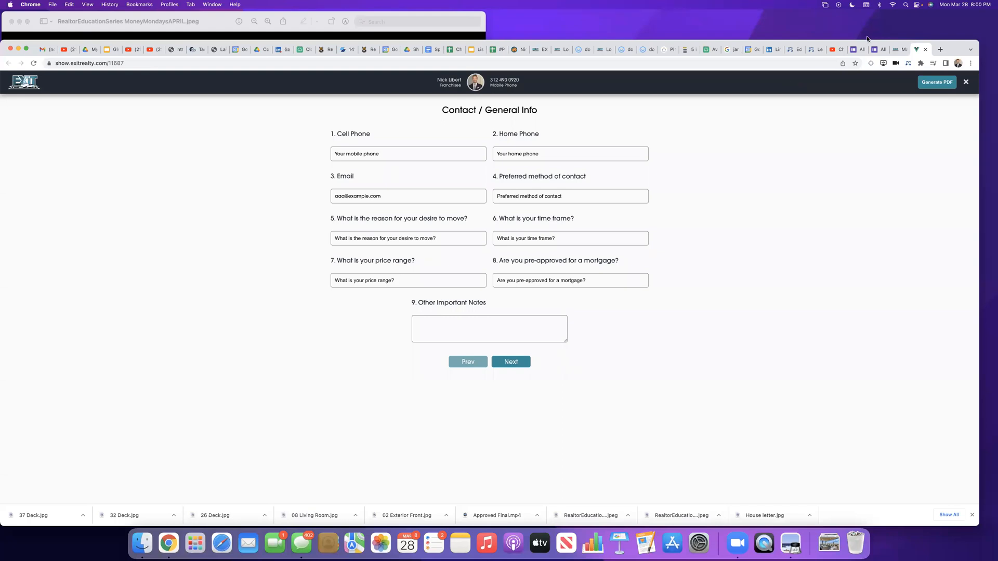
# Step: Return to the Wise Agent rule and extend the email sentence with ", and in the top right hand corner you can also"
pyautogui.click(807, 50)
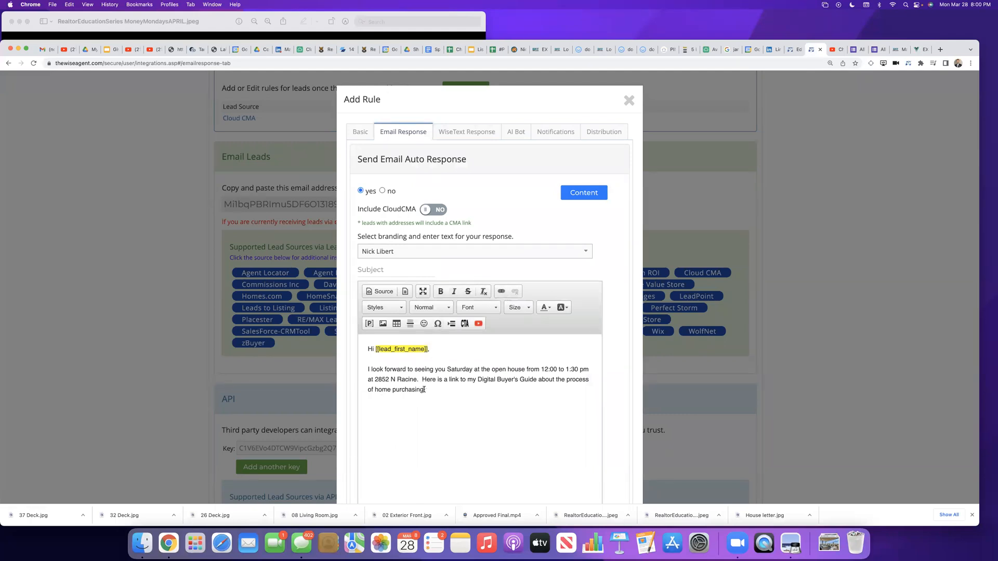
pyautogui.write(', and in the')
pyautogui.write(' top ')
pyautogui.write('right hand quar')
pyautogui.write('ter you')
pyautogui.press('BackSpace')
pyautogui.press('BackSpace')
pyautogui.press('BackSpace')
pyautogui.press('BackSpace')
pyautogui.press('BackSpace')
pyautogui.press('BackSpace')
pyautogui.press('BackSpace')
pyautogui.press('BackSpace')
pyautogui.press('BackSpace')
pyautogui.write('corner you can also ')
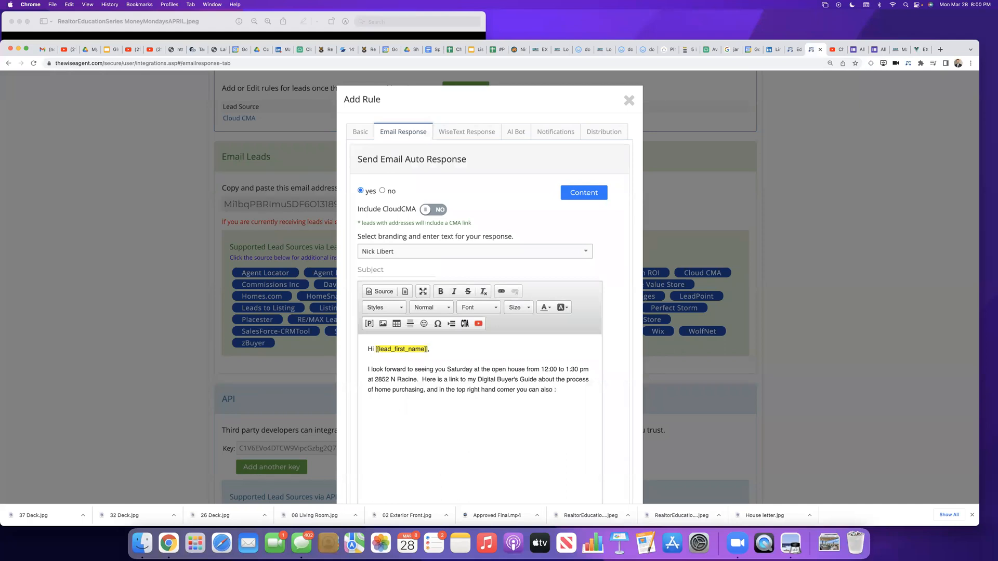
pyautogui.write('fill out a s')
pyautogui.write('urvey ')
pyautogui.write('as to what ')
pyautogui.write('specifics you ')
pyautogui.write('are looking for hi')
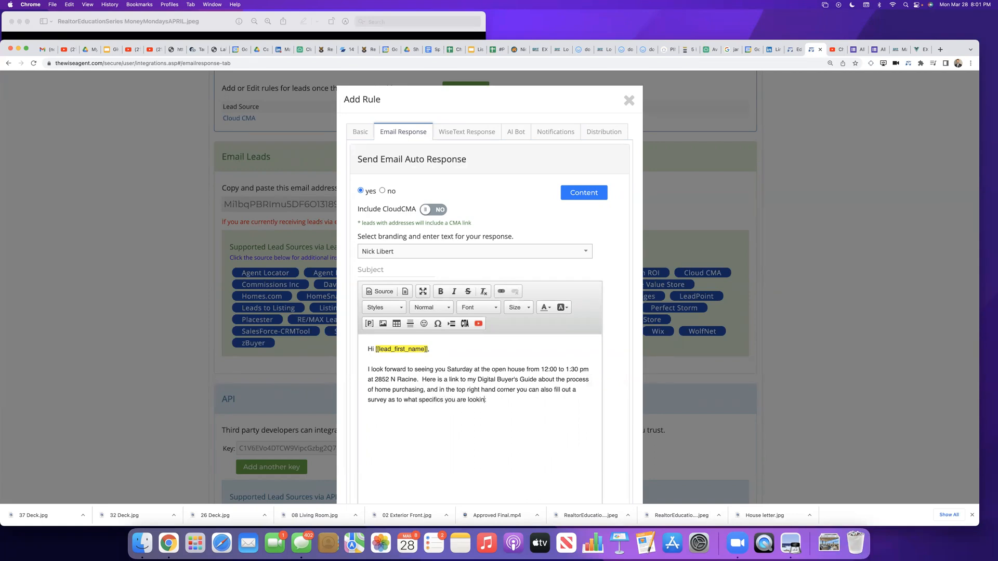
pyautogui.write('in a home:')
pyautogui.click(502, 293)
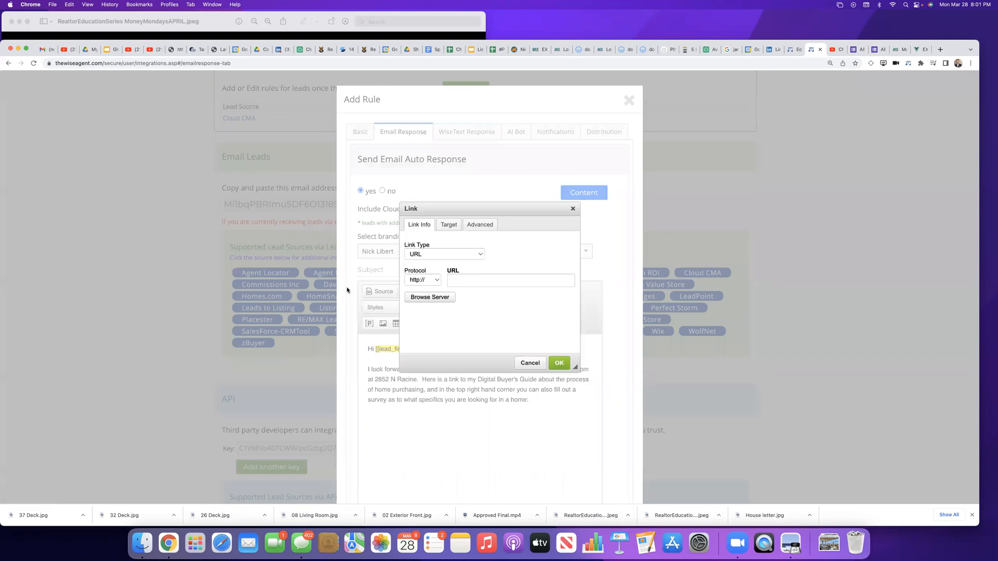
pyautogui.click(451, 280)
pyautogui.click(922, 49)
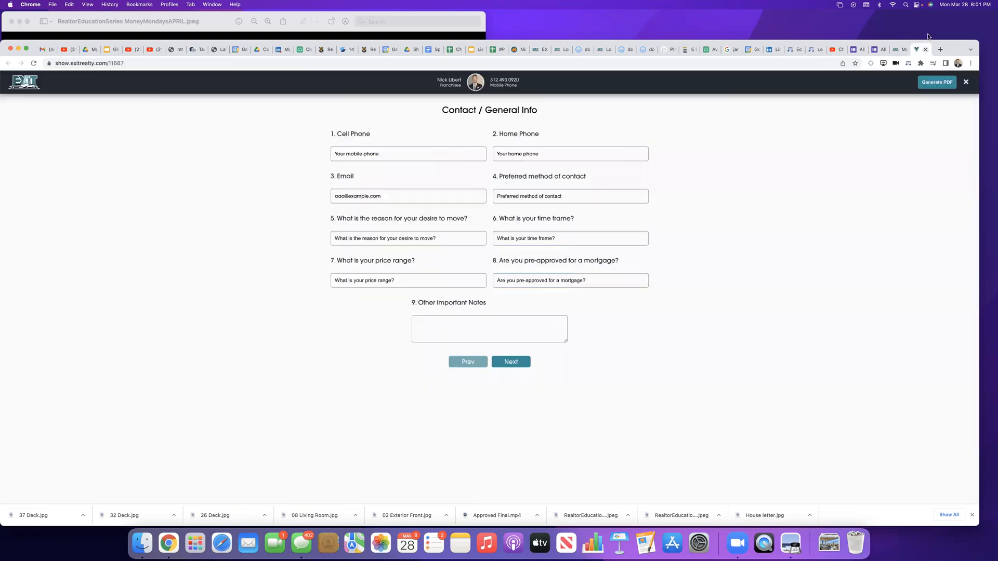
pyautogui.click(159, 63)
pyautogui.press('super+c')
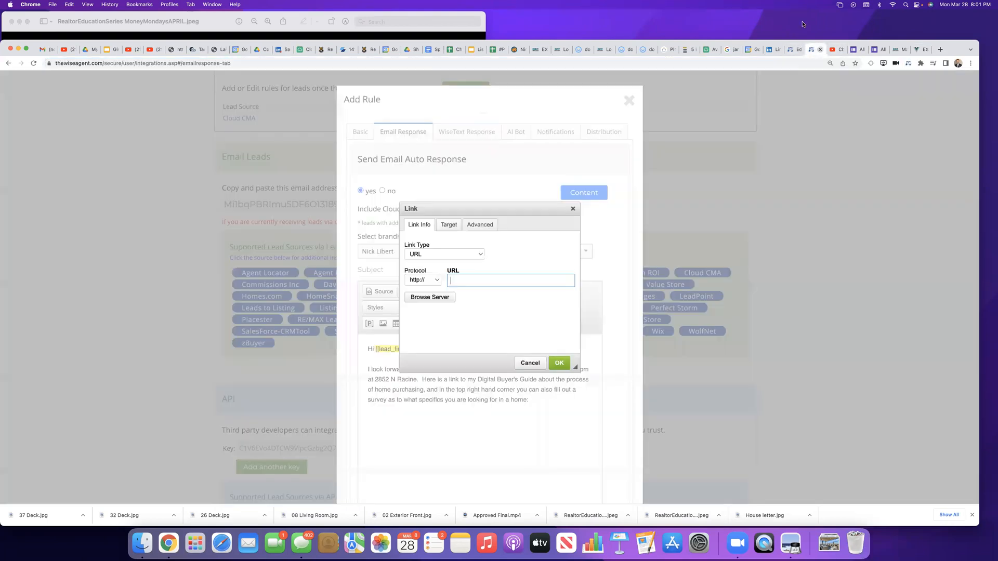
pyautogui.click(812, 49)
pyautogui.press('super+v')
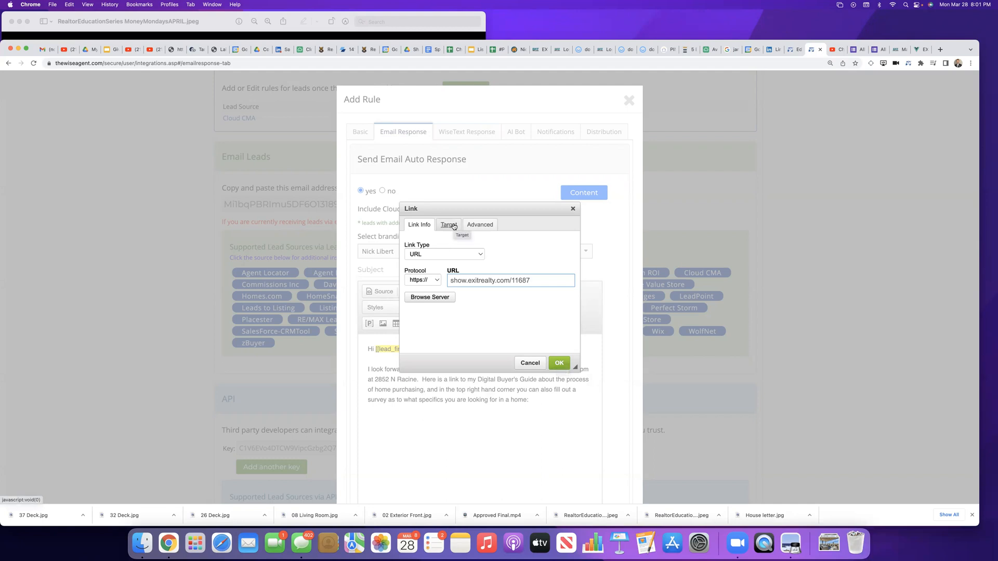
# Step: Set the link's target to New Window (_blank) and insert the link into the email
pyautogui.click(449, 225)
pyautogui.click(449, 255)
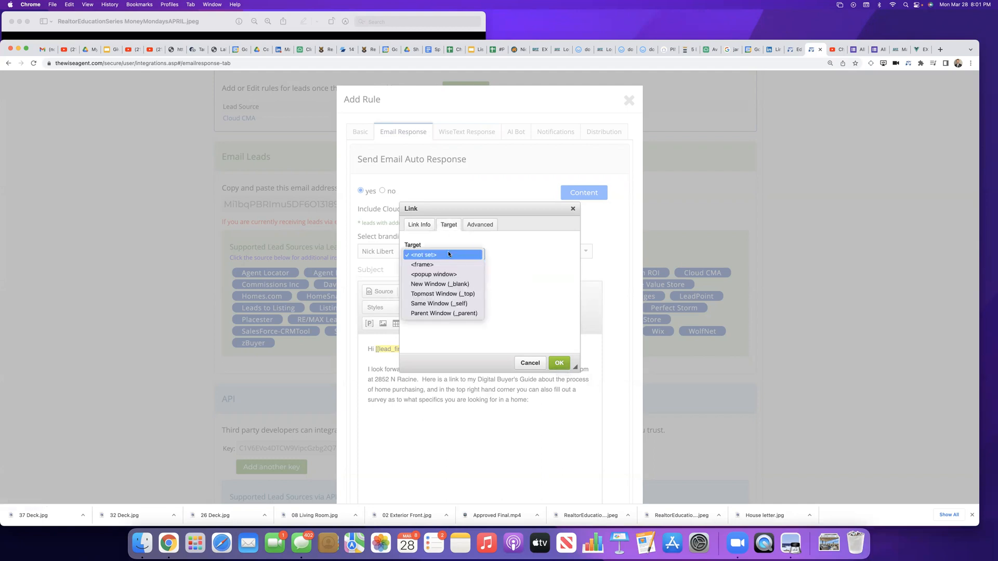
pyautogui.click(440, 287)
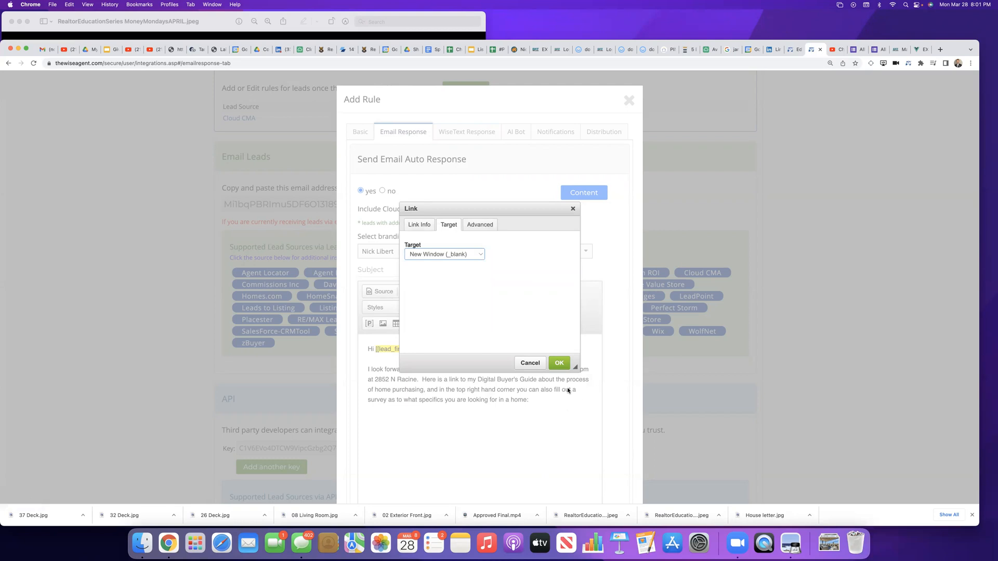
pyautogui.click(480, 225)
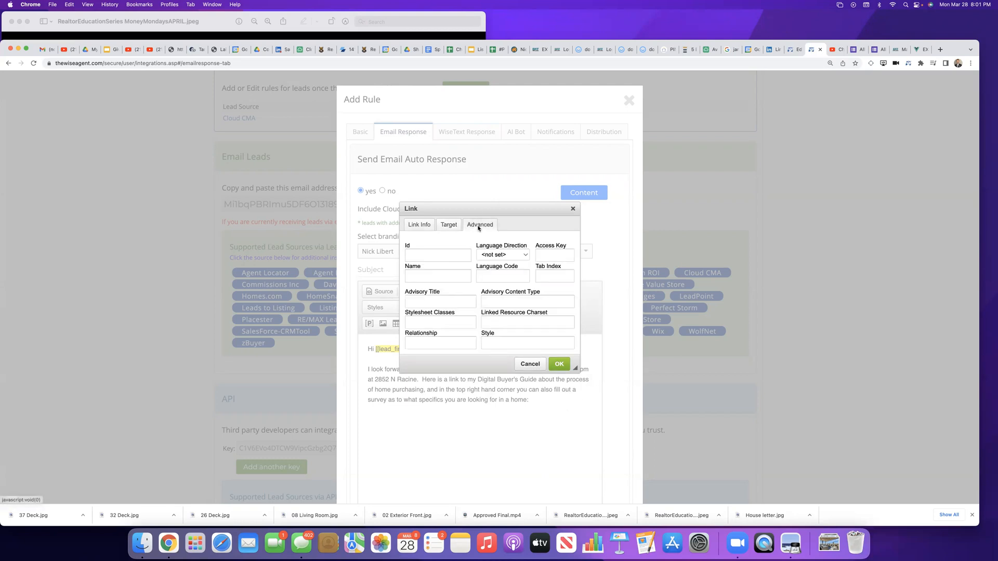
pyautogui.click(445, 225)
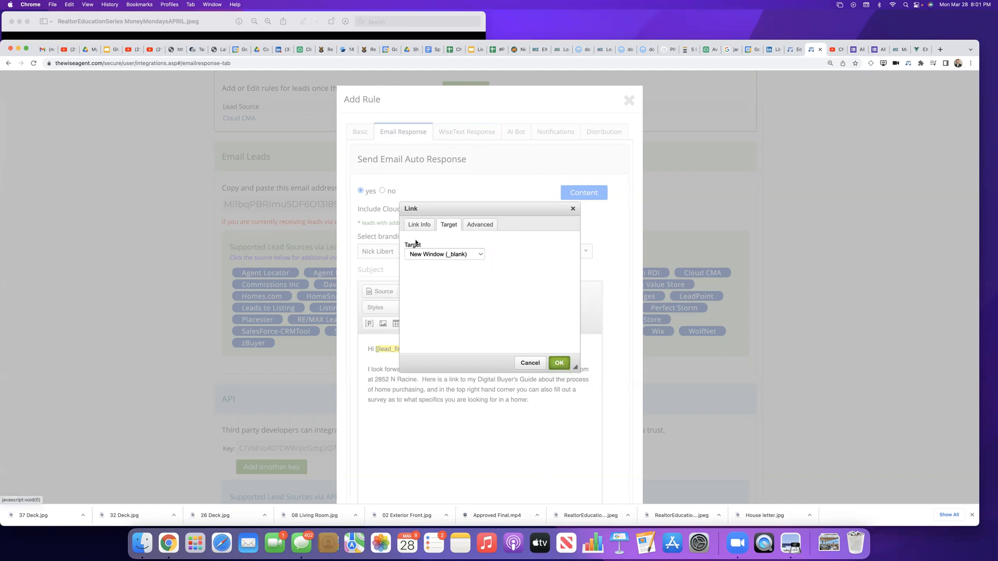
pyautogui.click(423, 226)
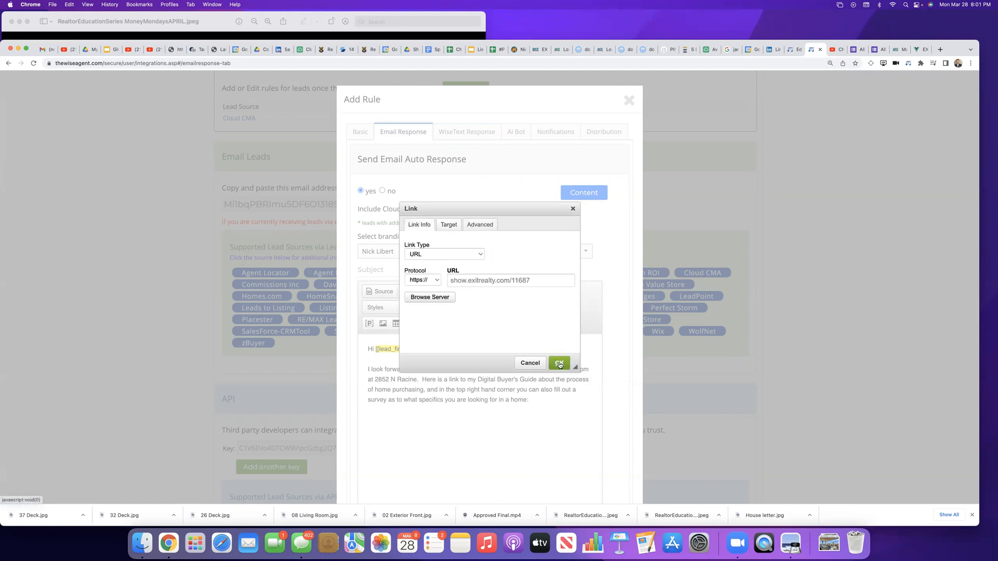
pyautogui.click(559, 362)
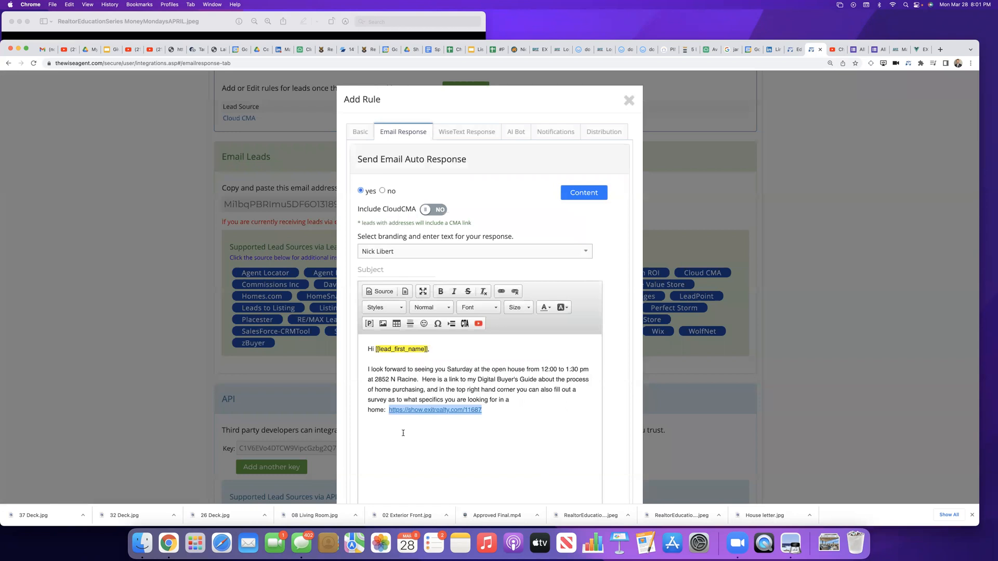
# Step: Start a new paragraph below the buyer guide link in the email body
pyautogui.click(509, 412)
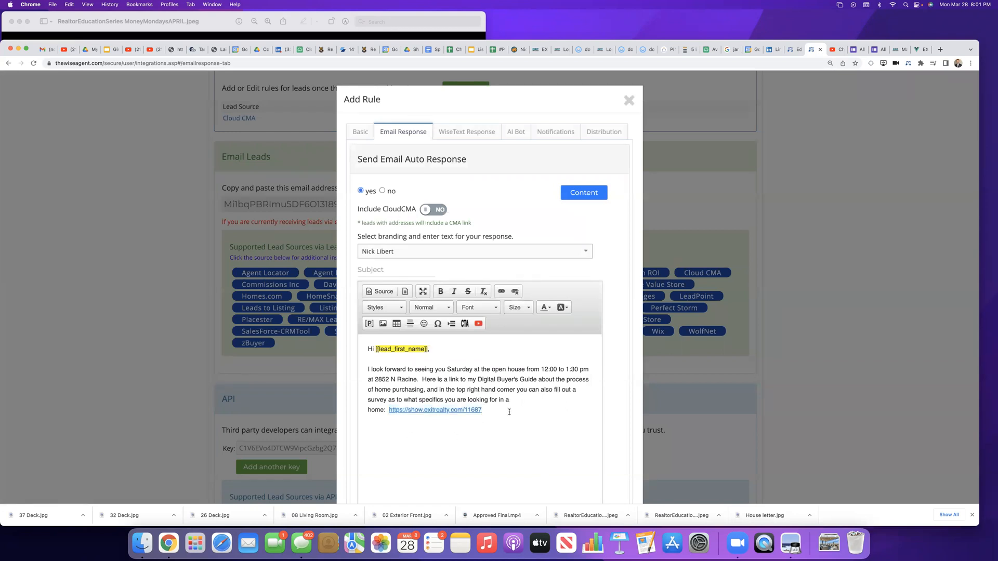
pyautogui.press('Return')
pyautogui.press('Return')
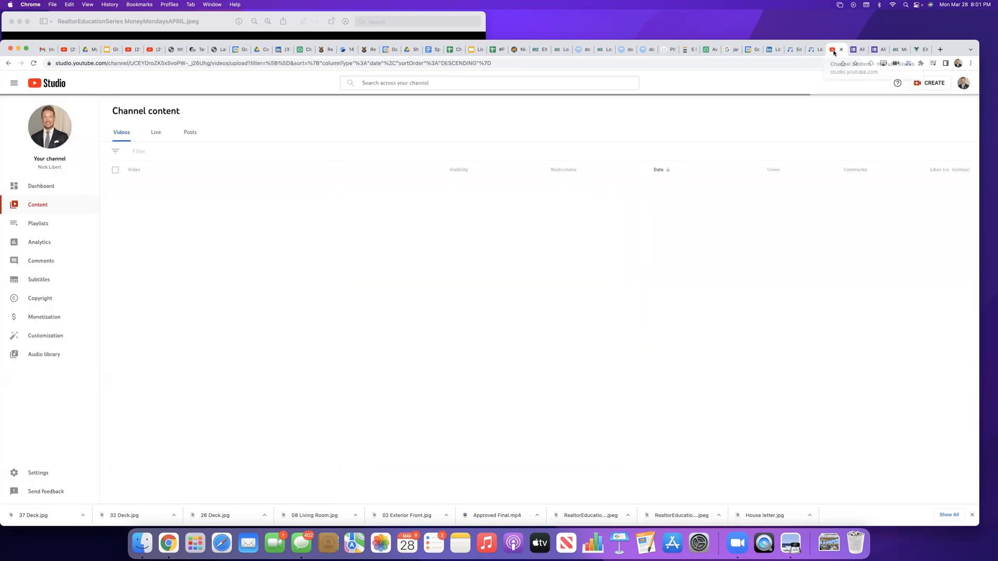
# Step: Open the "A Better Way to Buy Real Estate" article through its bit.ly short link and find the video on the 12 essential steps for homebuyers
pyautogui.click(835, 50)
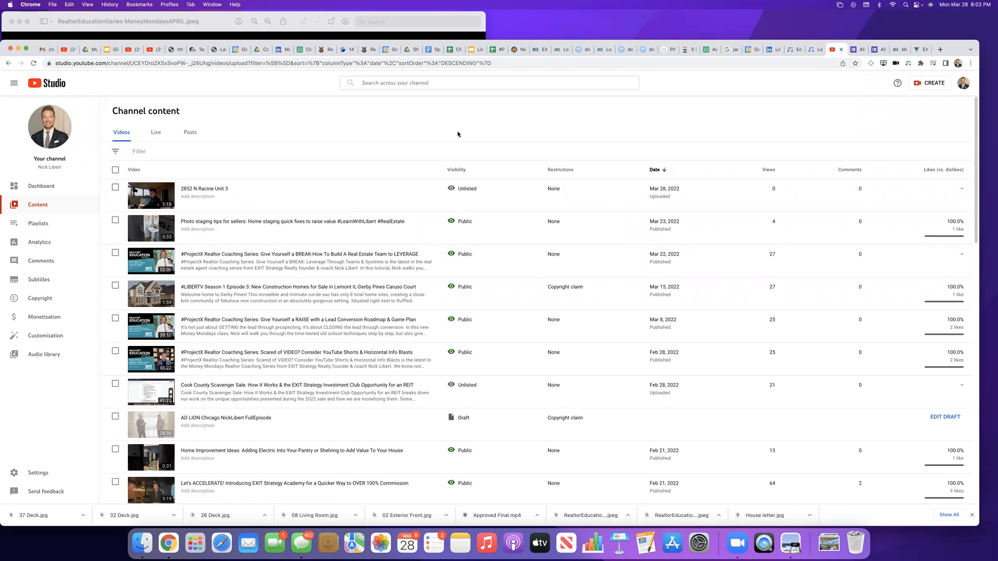
pyautogui.click(939, 50)
pyautogui.write('bit.ly/')
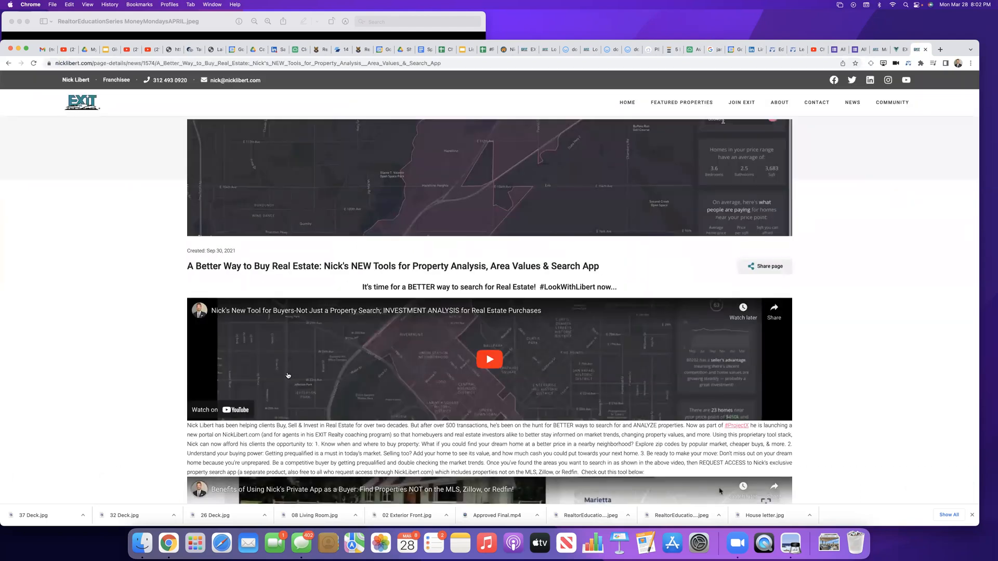
pyautogui.scroll(-4, 737, 361)
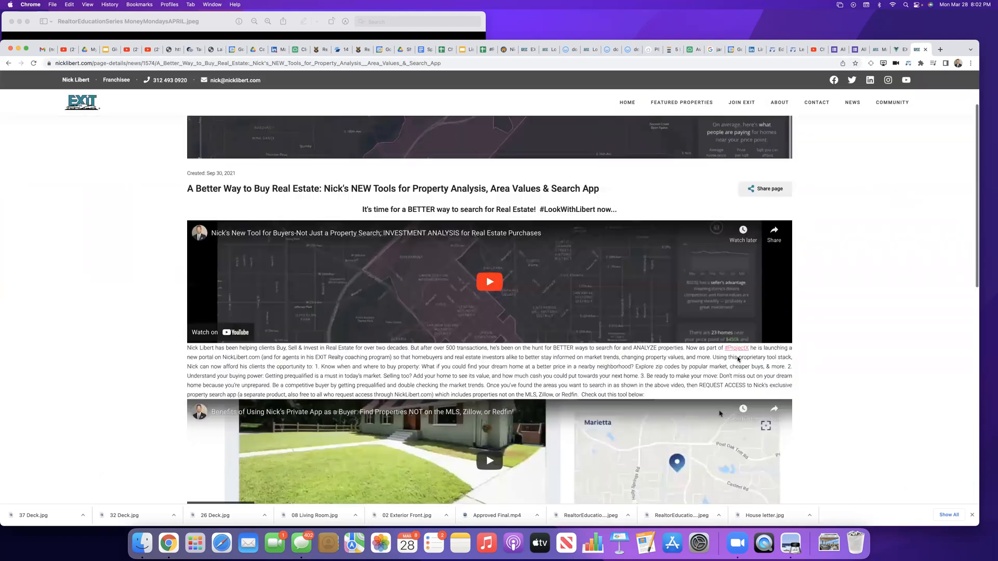
pyautogui.scroll(-7, 737, 360)
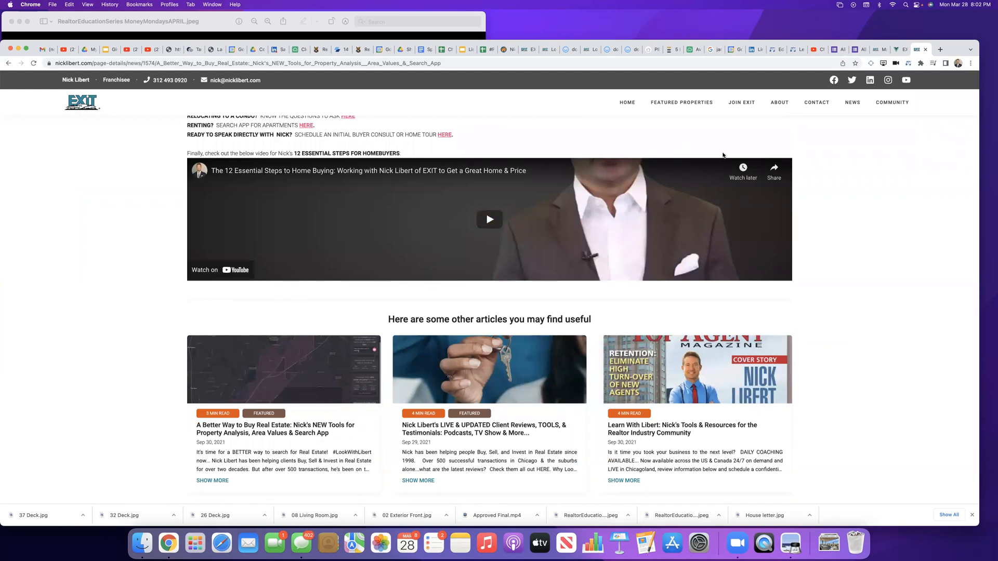
# Step: Open the 12 essential steps video on YouTube, pause it and copy its share link
pyautogui.click(774, 176)
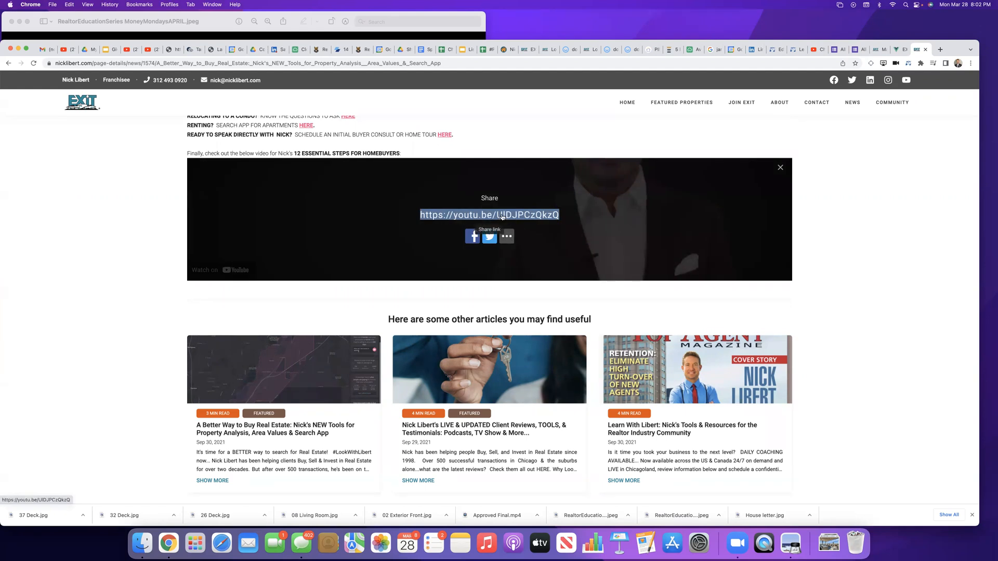
pyautogui.click(502, 217)
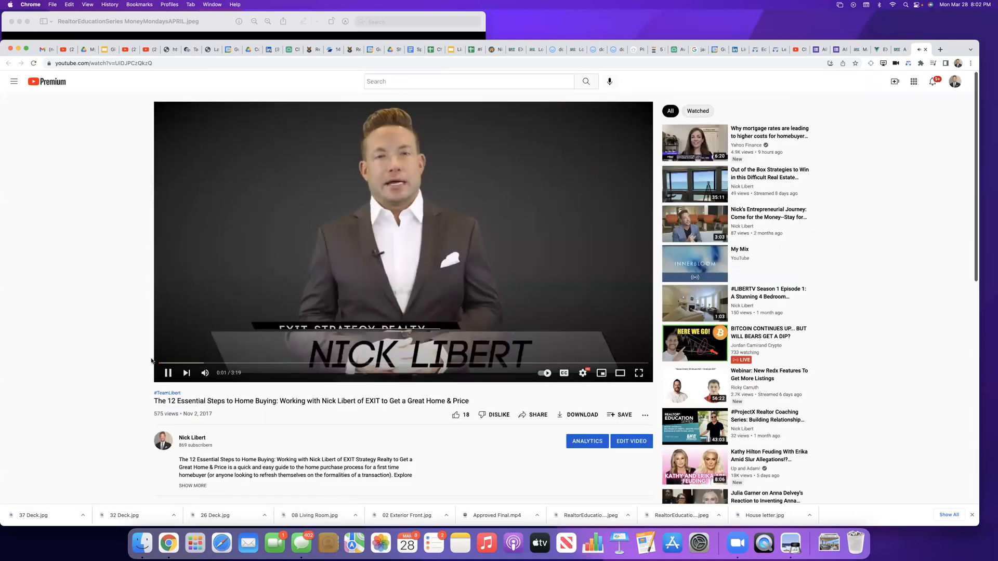
pyautogui.click(167, 373)
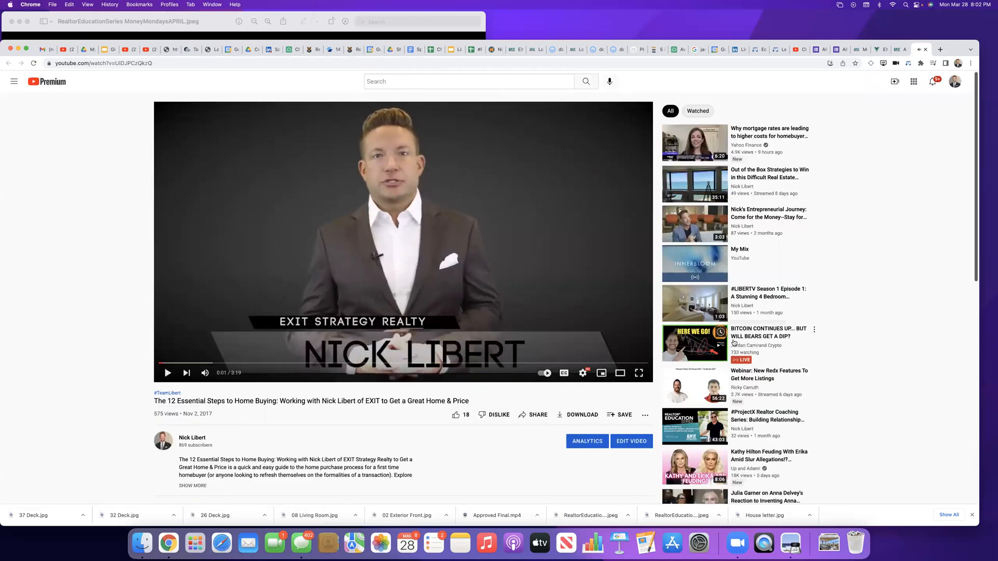
pyautogui.click(533, 414)
pyautogui.click(556, 331)
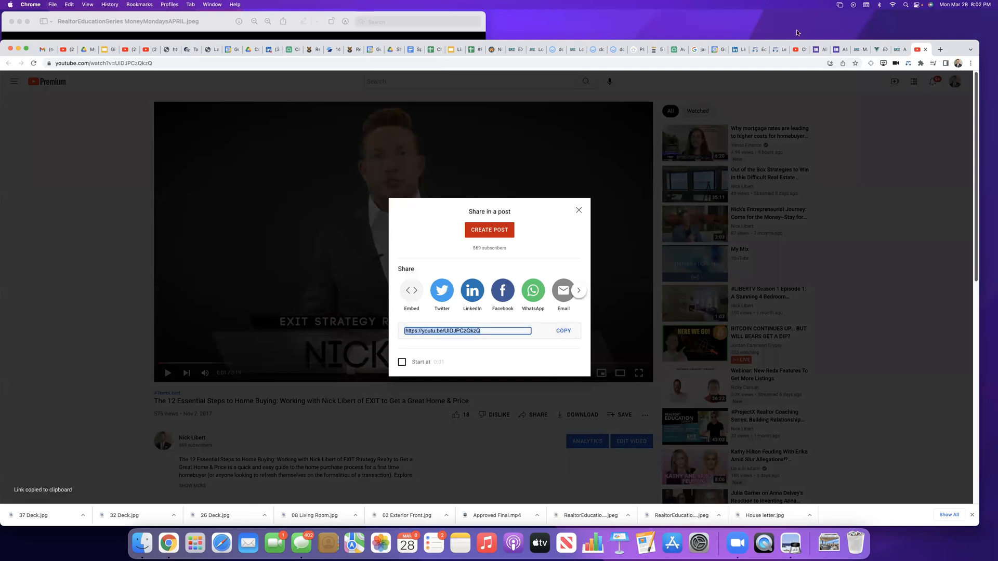
pyautogui.click(778, 50)
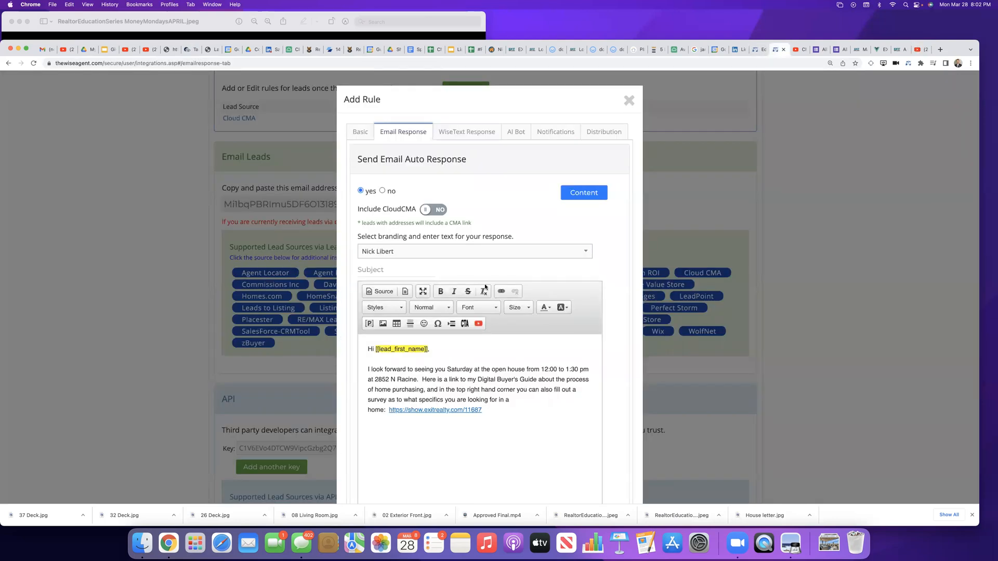
pyautogui.click(479, 323)
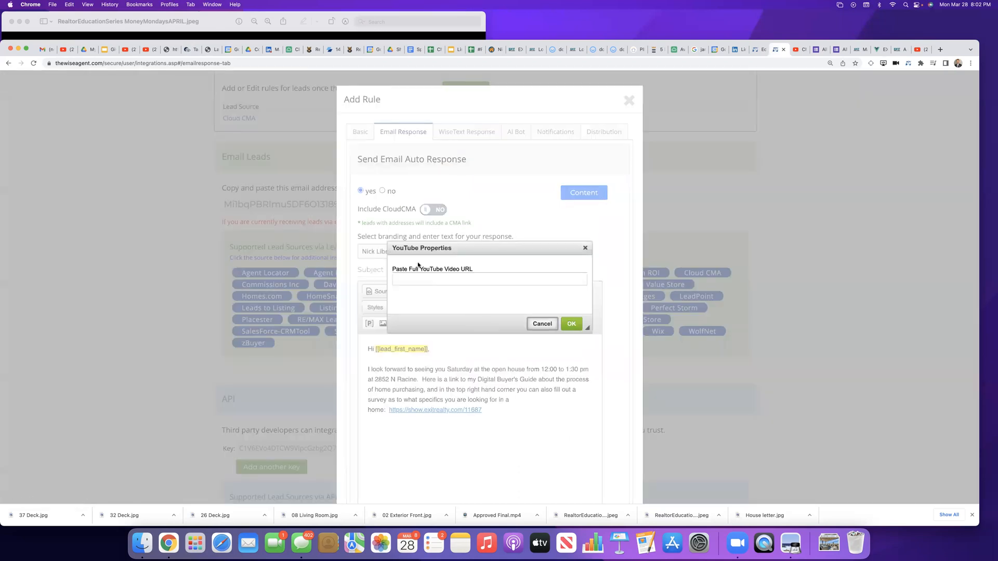
pyautogui.click(419, 279)
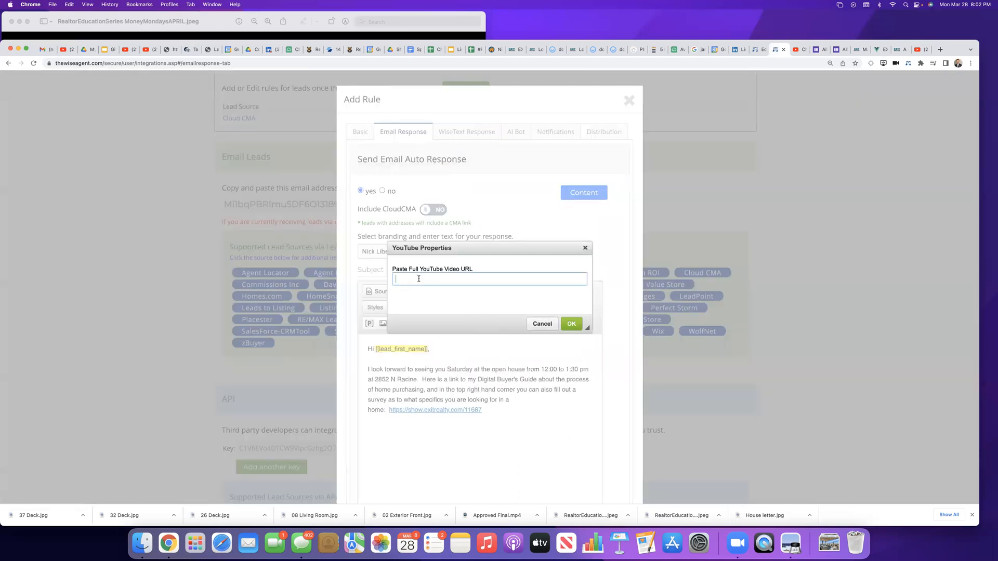
pyautogui.press('super+v')
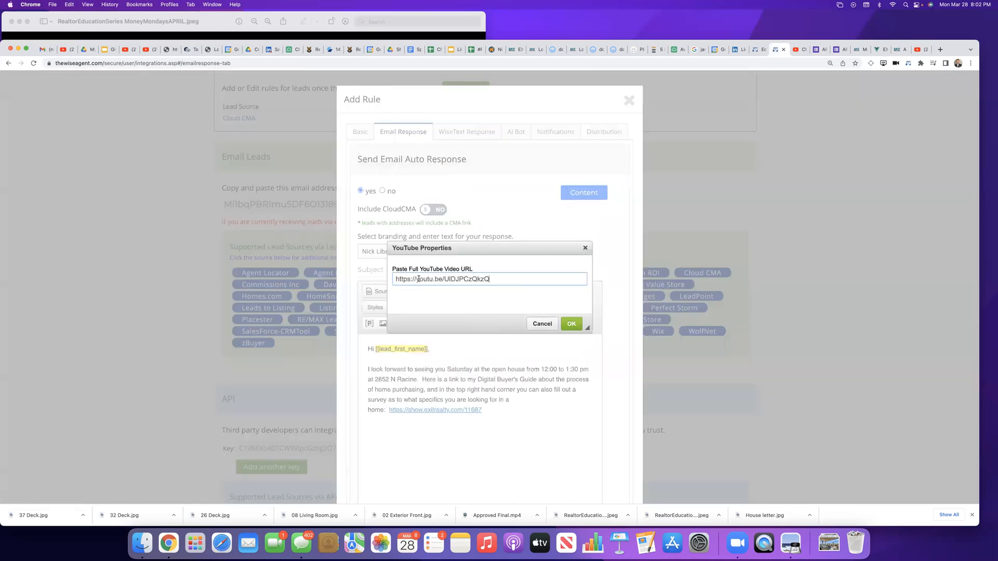
pyautogui.click(571, 323)
# Step: Preview the automatic email response to check its content, and return to the rule's email editor
pyautogui.scroll(-5, 571, 395)
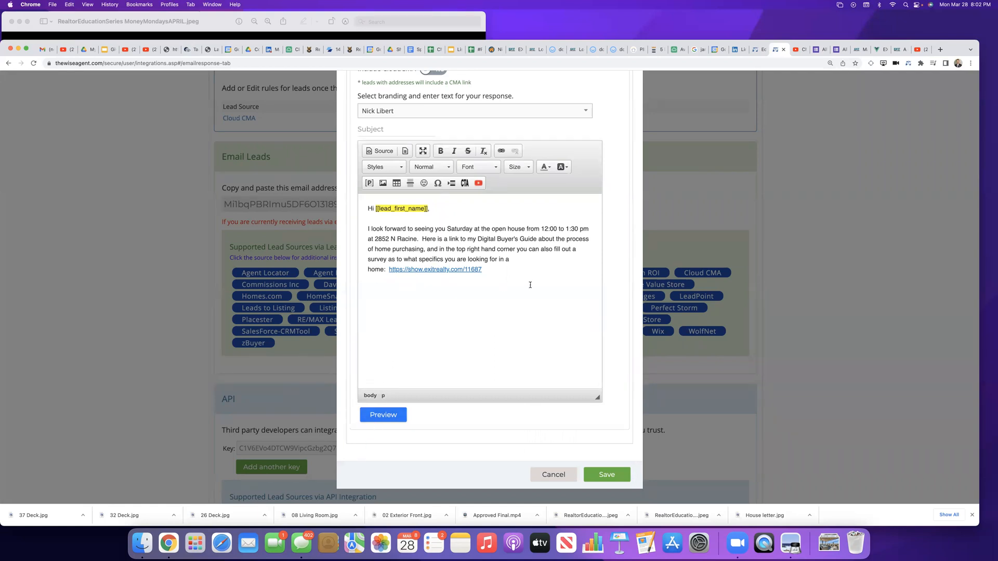
pyautogui.click(386, 416)
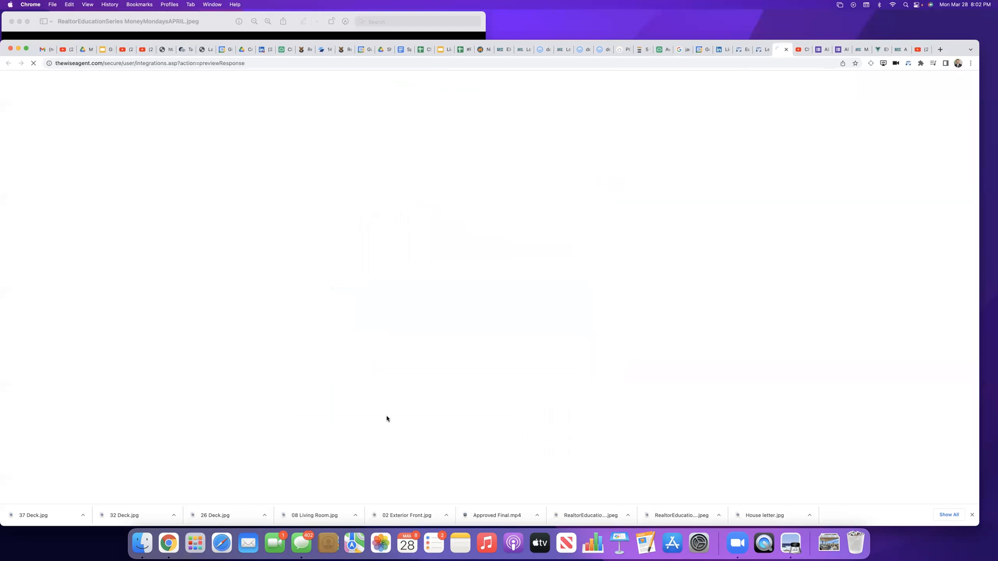
pyautogui.click(802, 49)
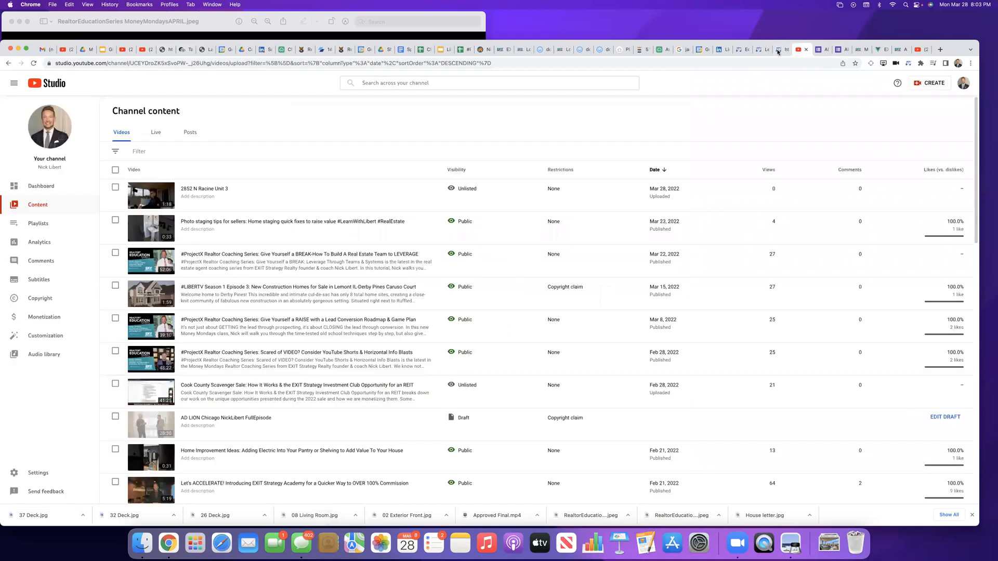
pyautogui.click(778, 50)
pyautogui.click(758, 50)
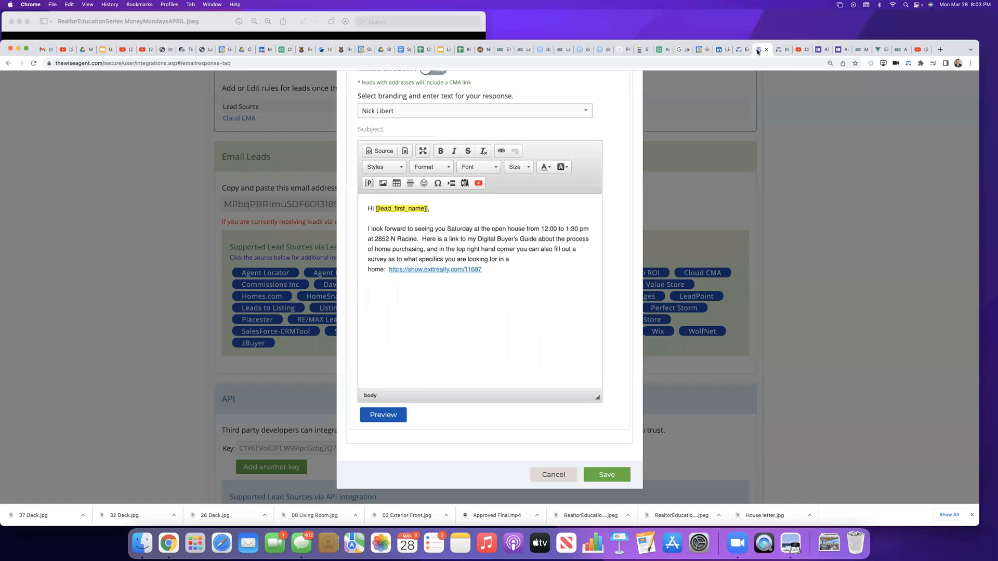
pyautogui.click(413, 281)
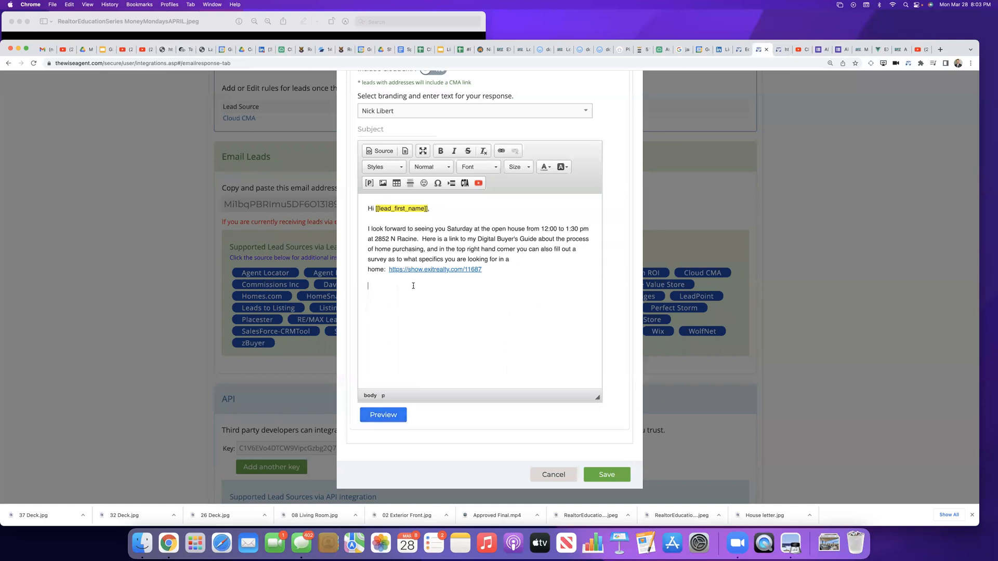
pyautogui.click(478, 185)
pyautogui.click(441, 282)
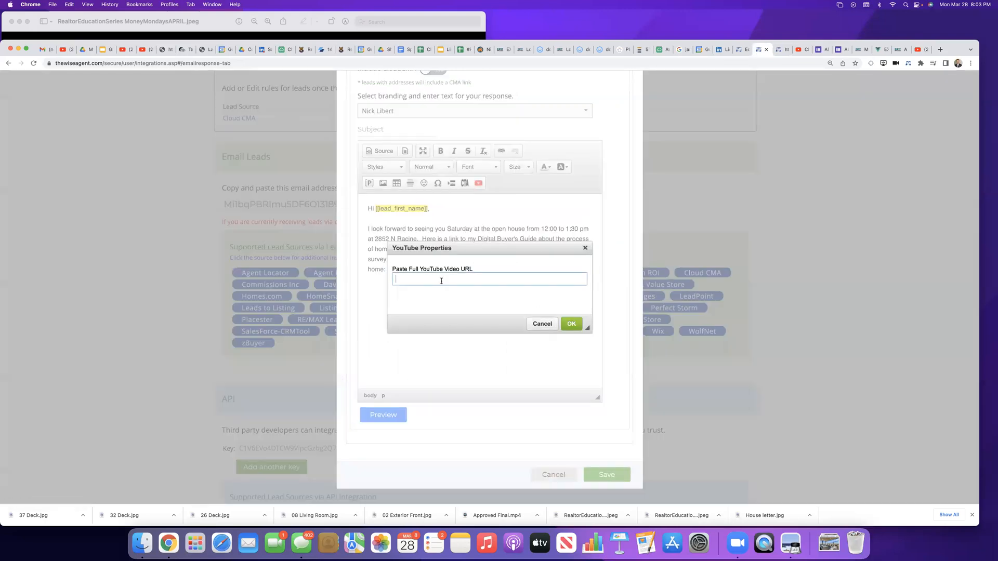
pyautogui.press('super+v')
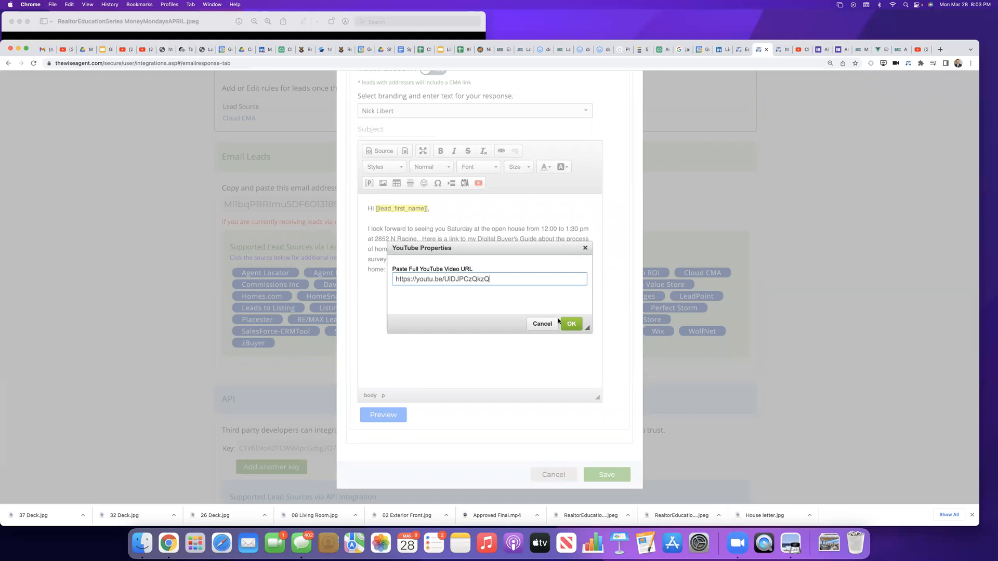
pyautogui.click(574, 328)
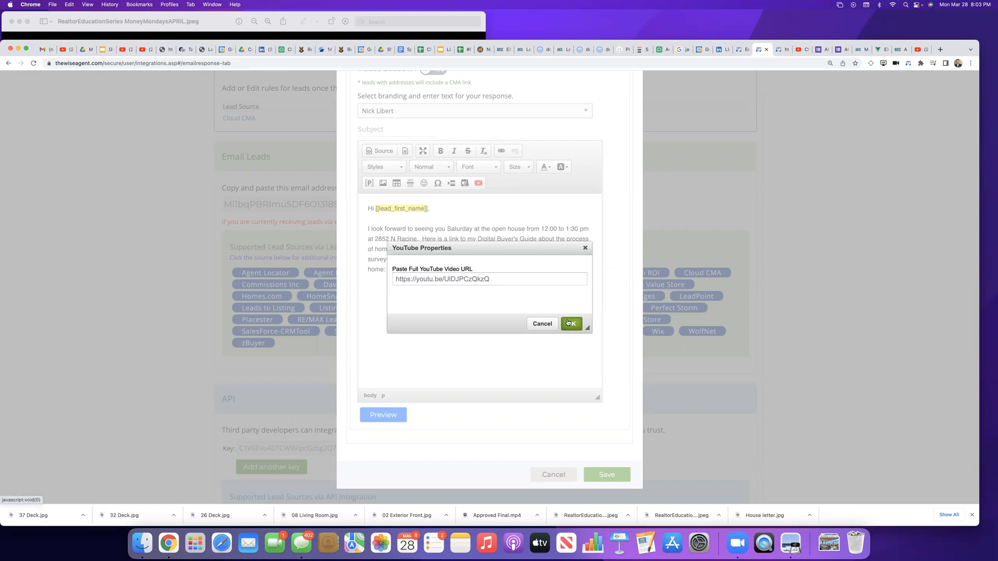
# Step: Try to finish inserting the YouTube video, and enlarge the email body area with the cursor after the buyer guide link
pyautogui.click(571, 324)
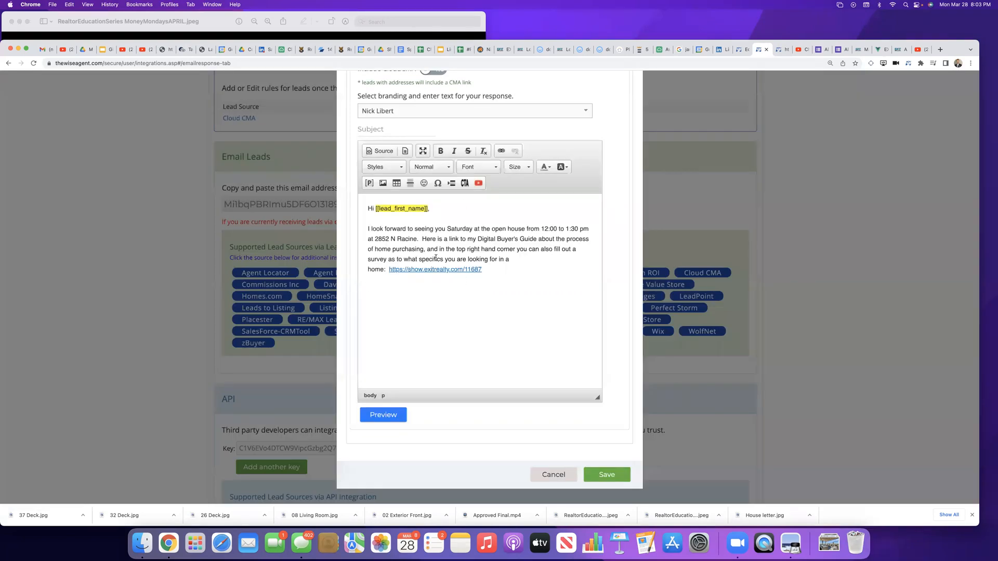
pyautogui.moveTo(597, 397); pyautogui.dragTo(634, 471)
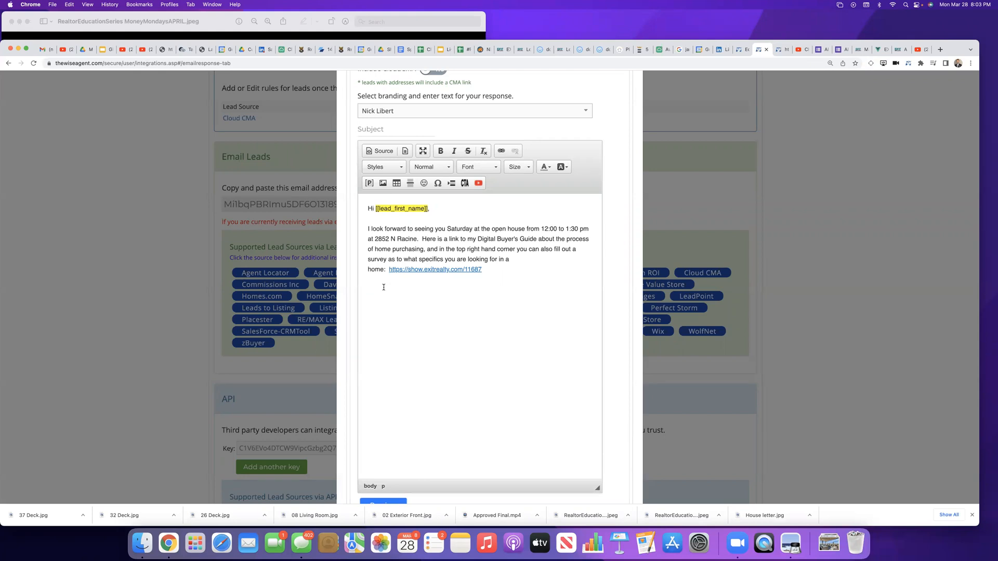
pyautogui.click(481, 269)
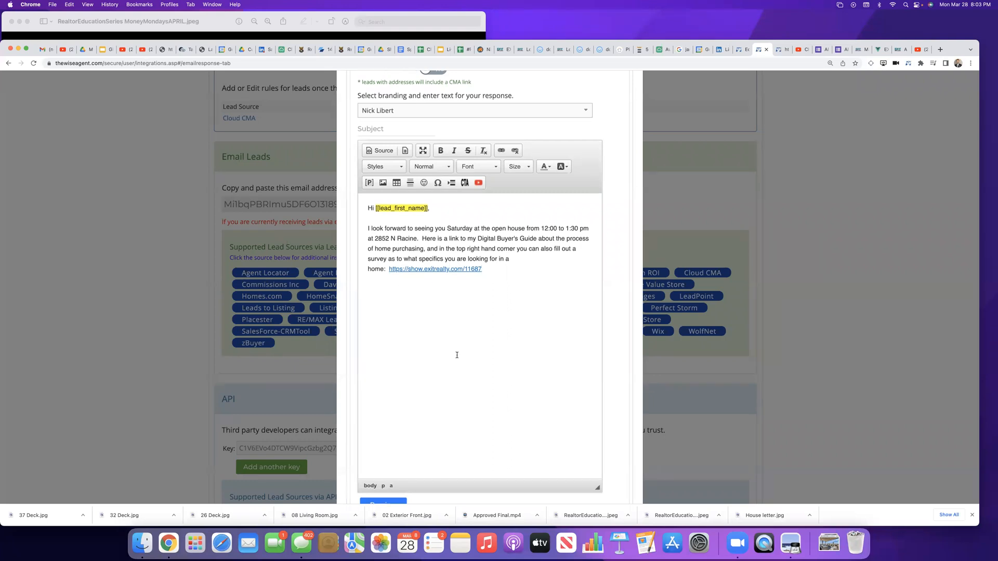
# Step: Preview the automatic email response to check its content, and close the preview to return to the rule's editor
pyautogui.scroll(-3, 457, 352)
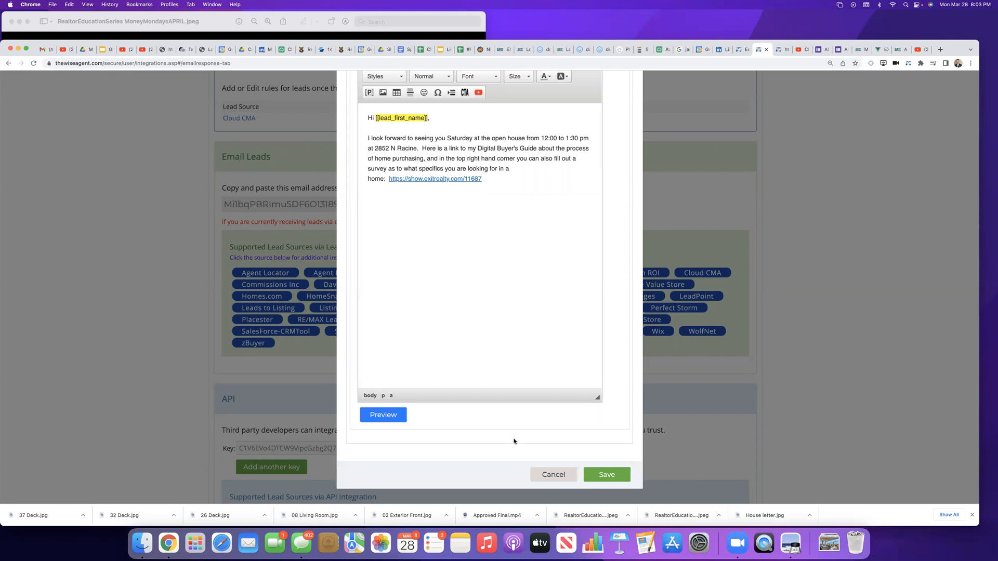
pyautogui.click(388, 417)
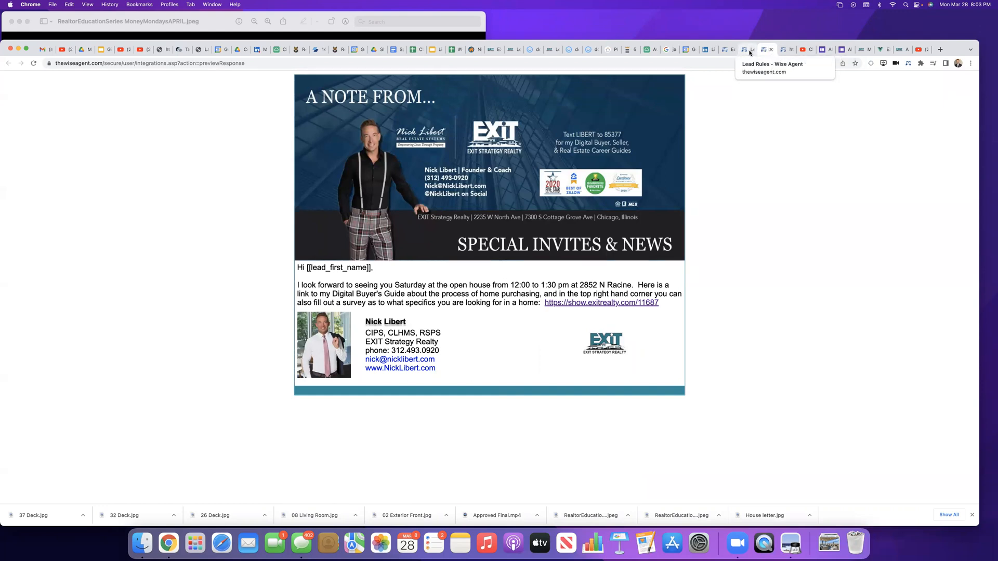
pyautogui.click(771, 49)
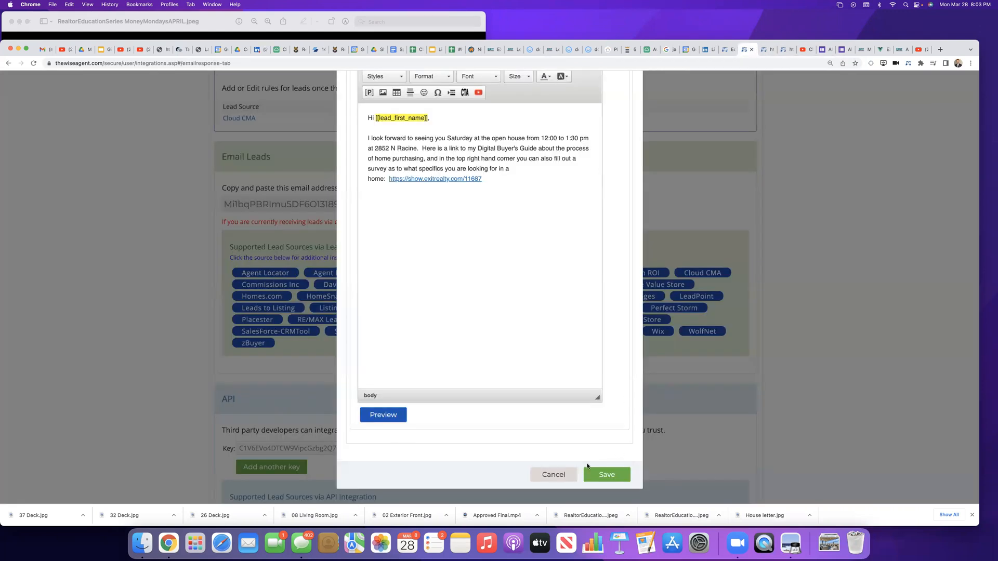
pyautogui.click(385, 217)
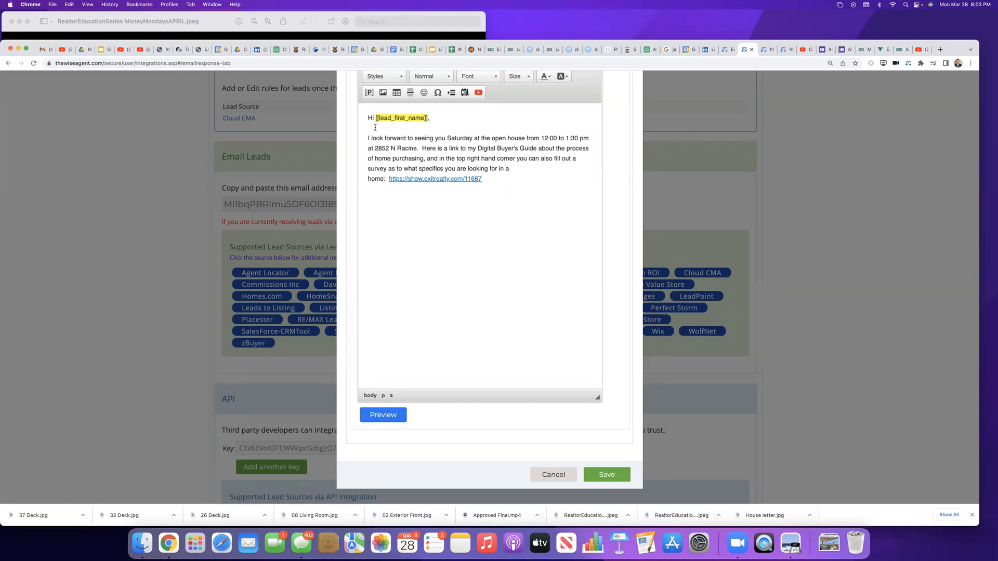
pyautogui.press('Return')
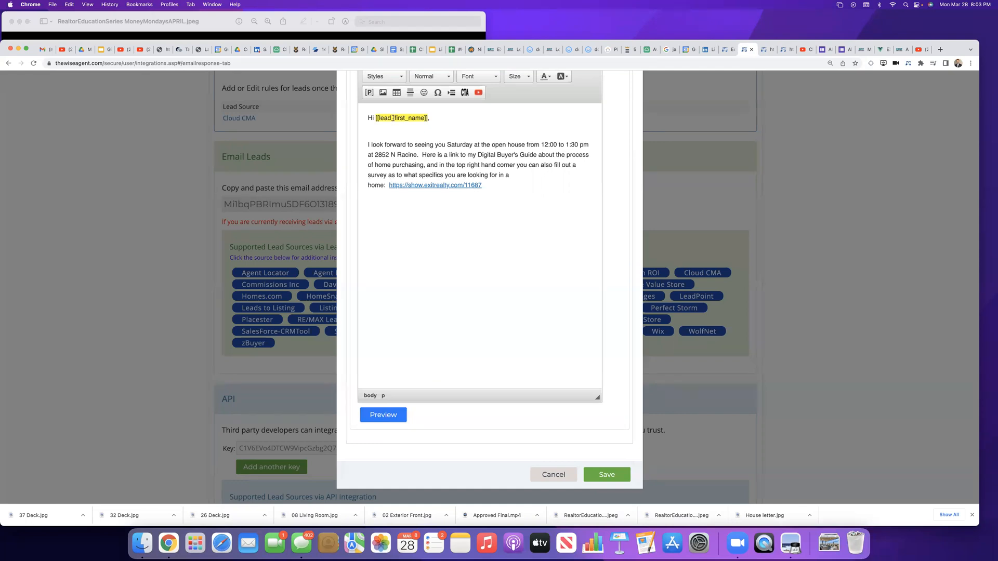
pyautogui.click(479, 93)
pyautogui.click(424, 277)
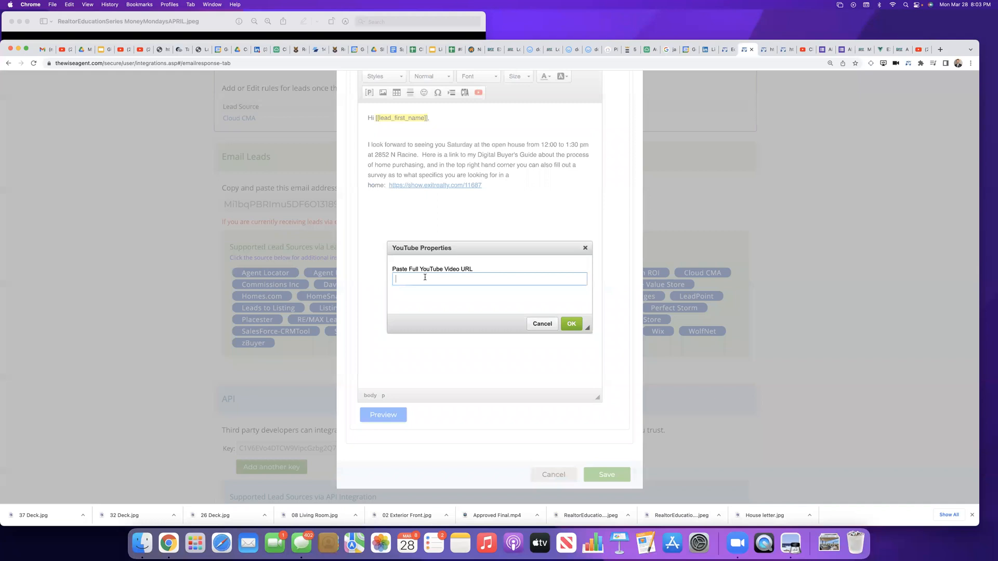
pyautogui.write('https://youtu.be/UIDJPCzQkzQ')
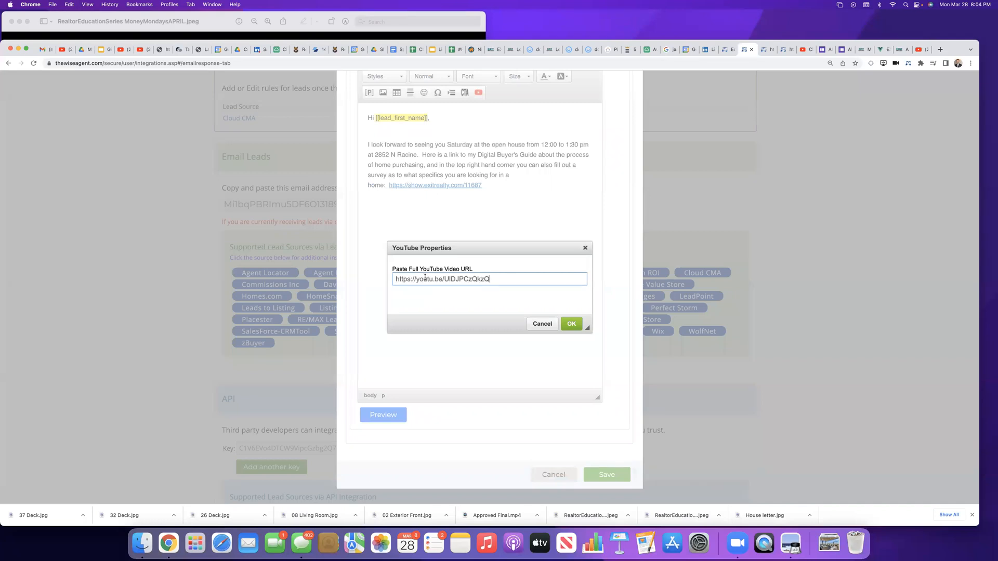
pyautogui.click(566, 326)
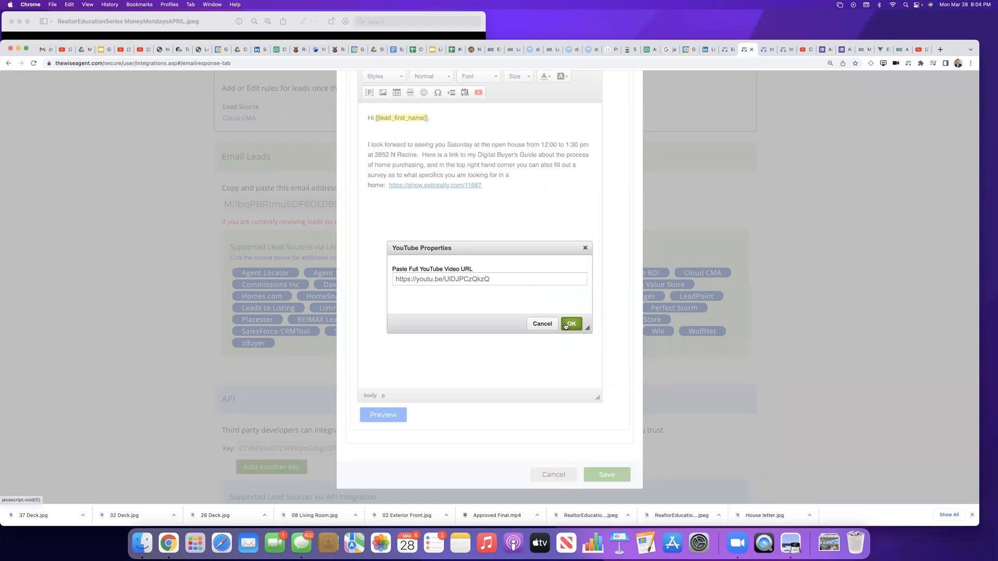
pyautogui.click(571, 325)
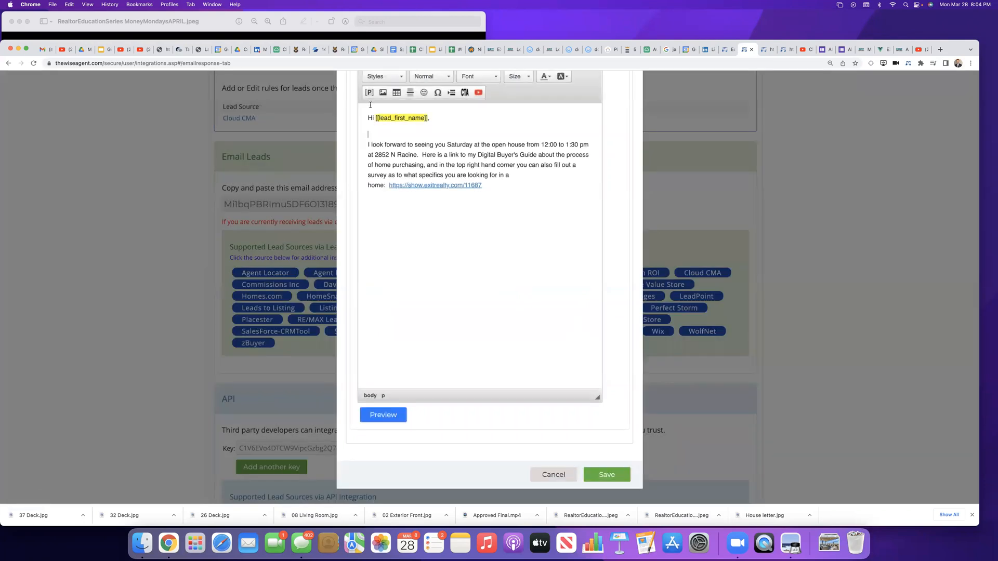
pyautogui.press('BackSpace')
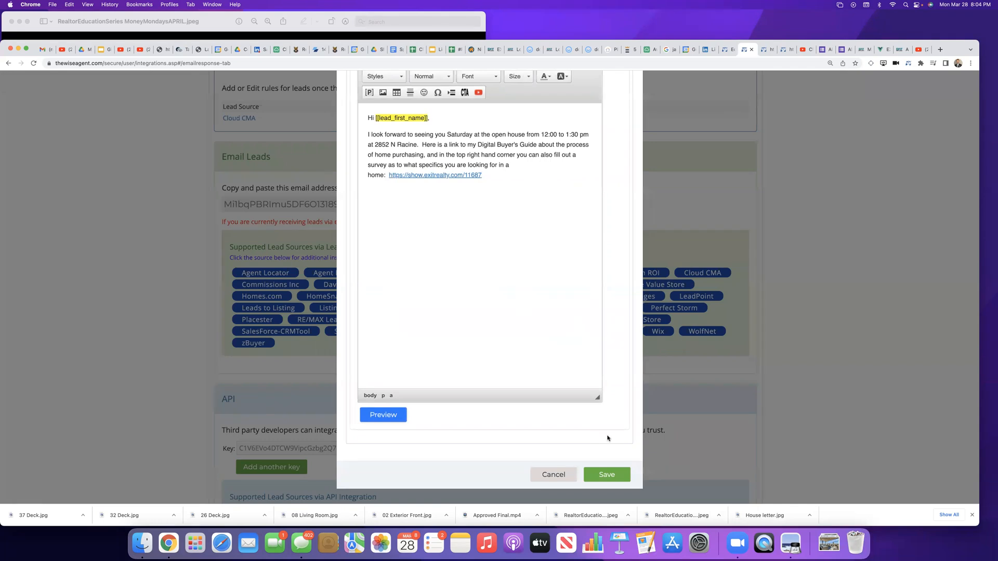
# Step: Set the email response's subject to "Open House Saturday 12:00 to 1:30 pm at" plus the property address, and try to save the rule
pyautogui.click(606, 477)
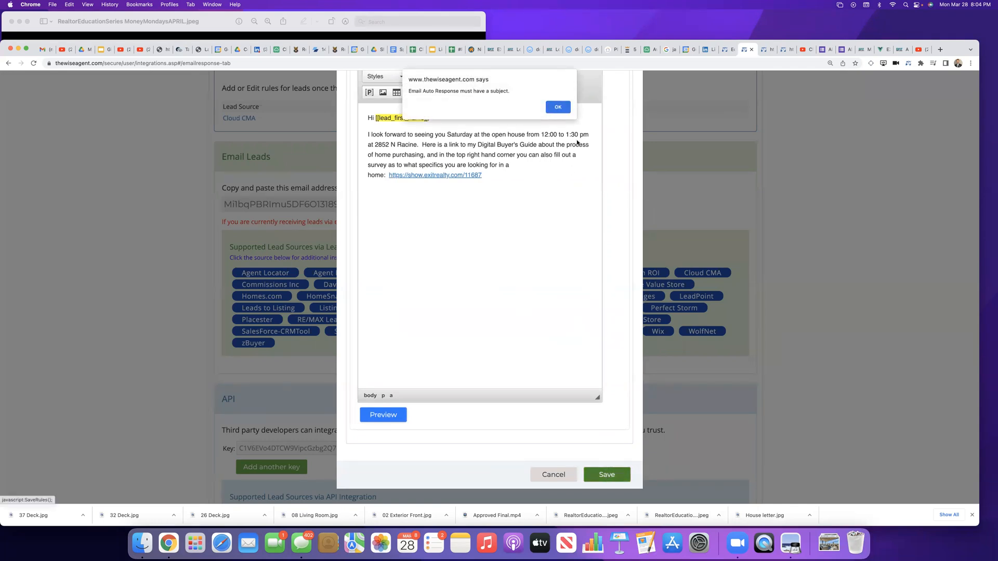
pyautogui.click(558, 107)
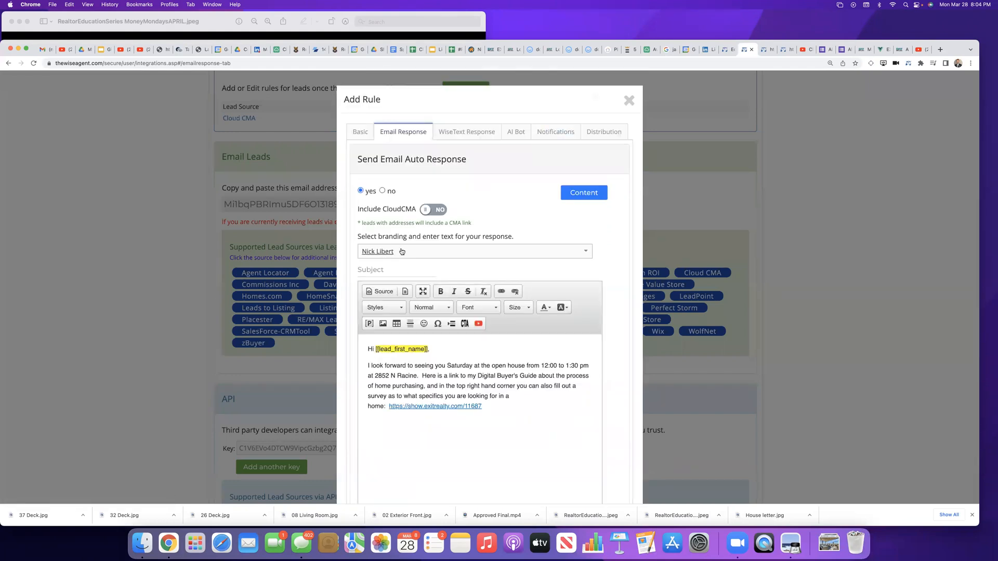
pyautogui.scroll(-3, 401, 252)
pyautogui.click(385, 166)
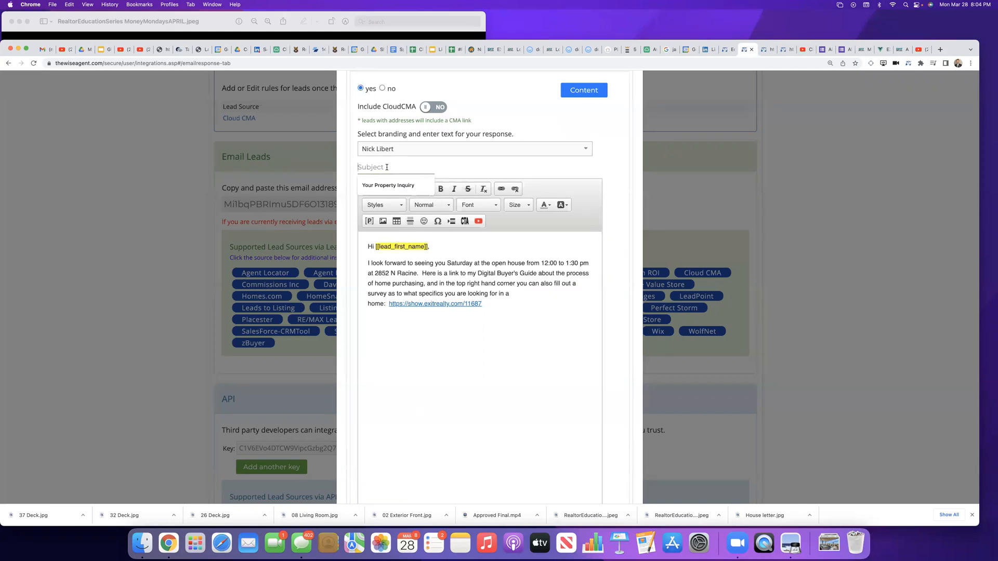
pyautogui.write('Open ')
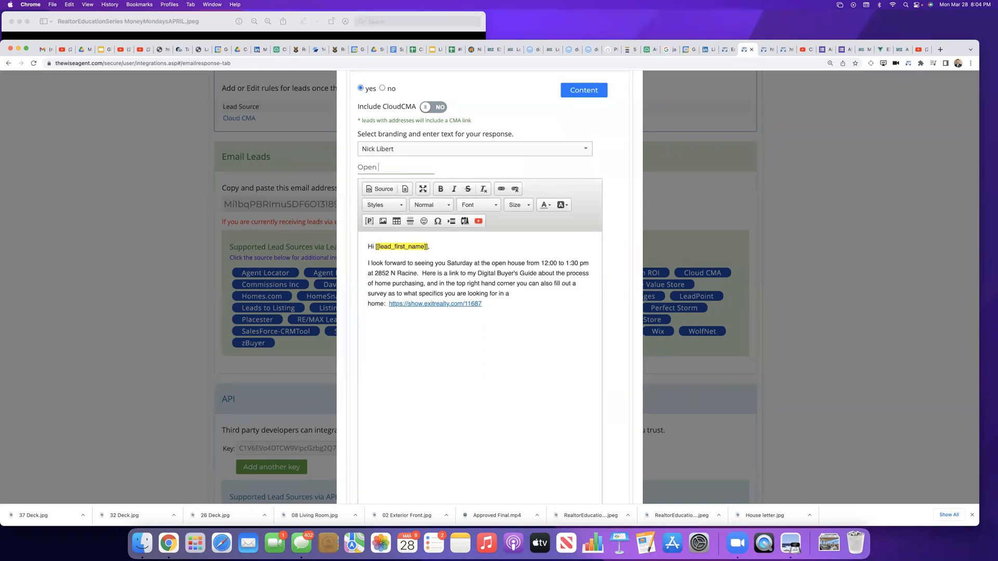
pyautogui.write('House Saturday ')
pyautogui.write('12:00 to ')
pyautogui.write('1:30 pm at ')
pyautogui.click(388, 324)
pyautogui.scroll(-3, 541, 385)
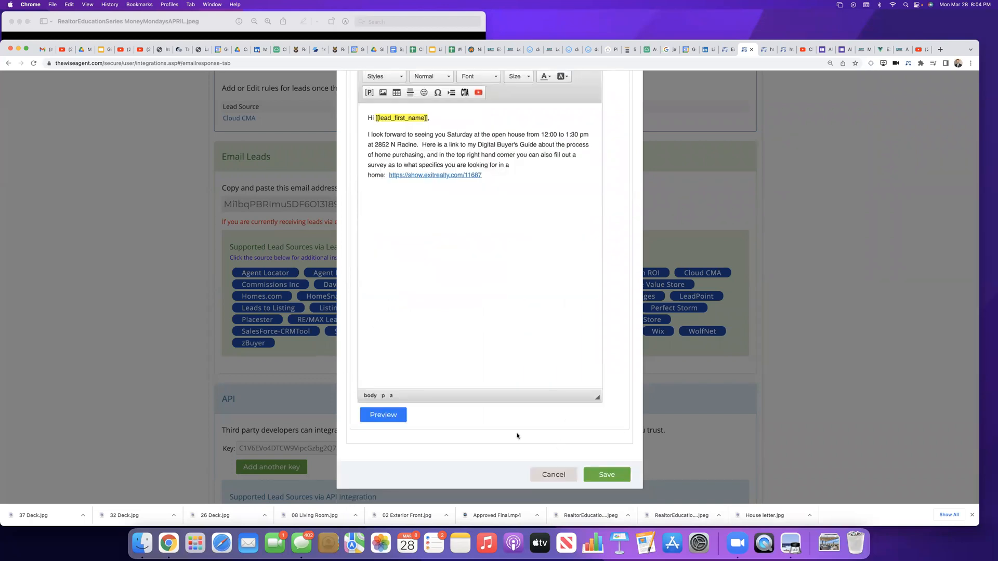
pyautogui.click(613, 475)
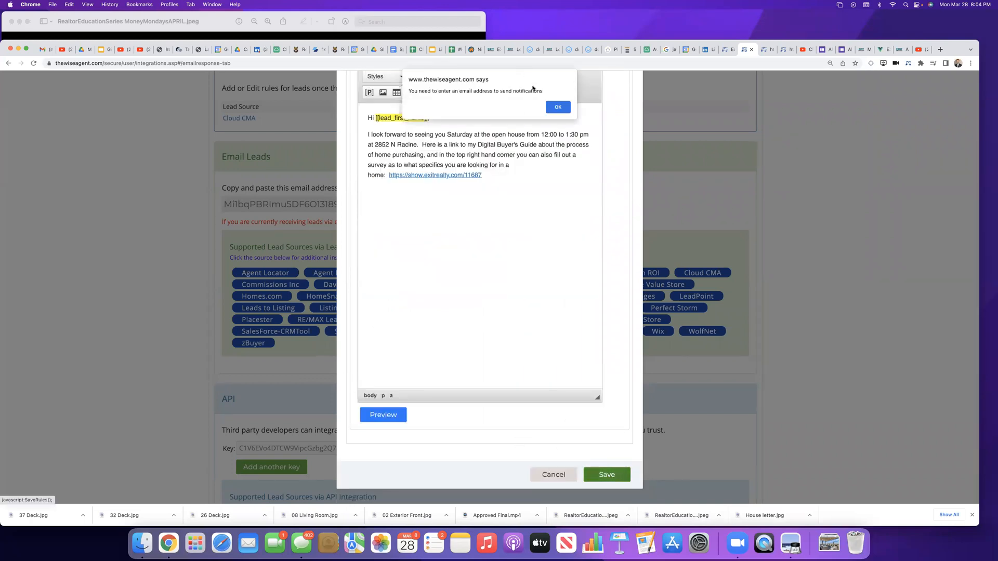
pyautogui.click(550, 110)
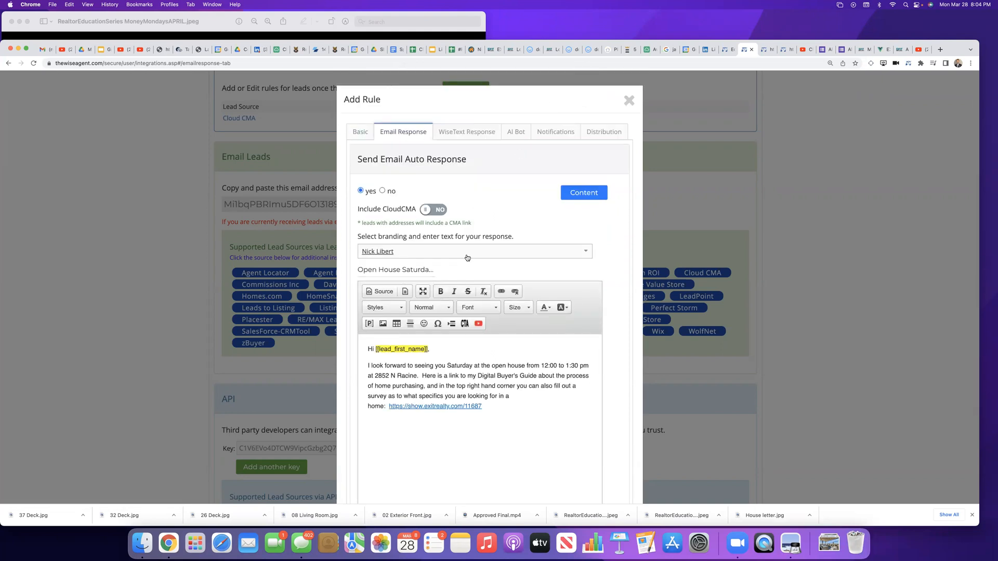
# Step: Open the content types available for the email response, and cancel the new lead rule without saving
pyautogui.scroll(-2, 465, 257)
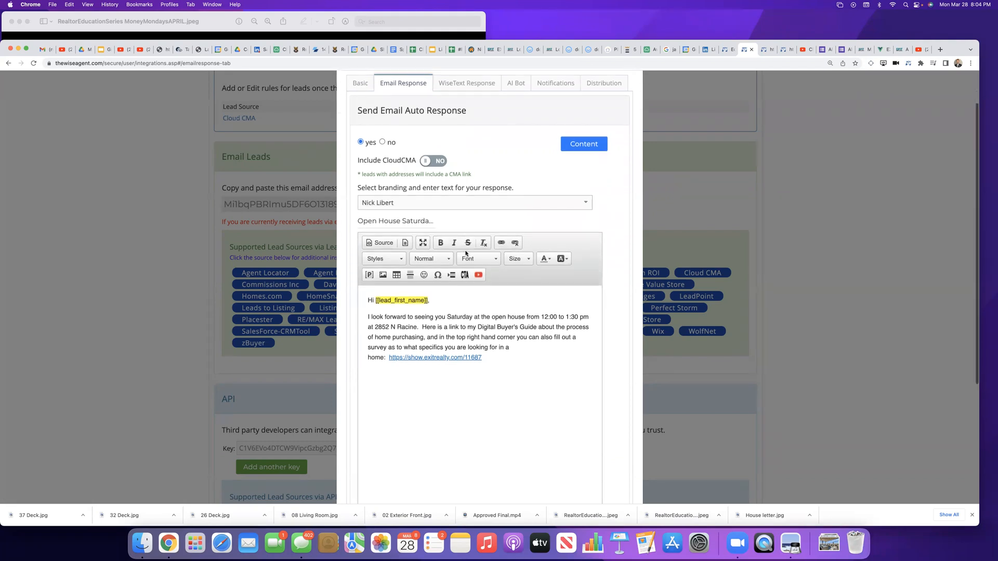
pyautogui.scroll(1, 416, 174)
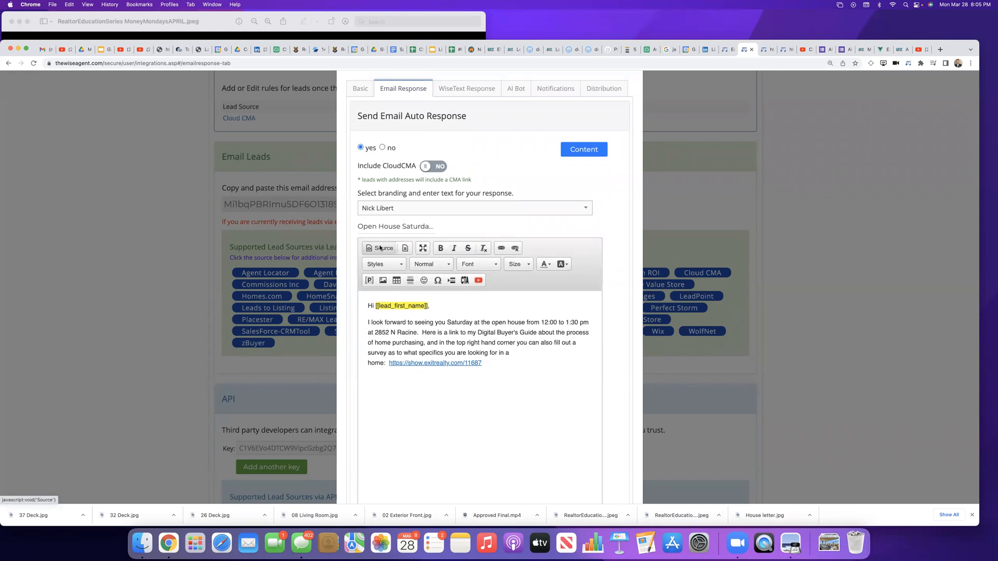
pyautogui.scroll(2, 380, 248)
pyautogui.click(587, 192)
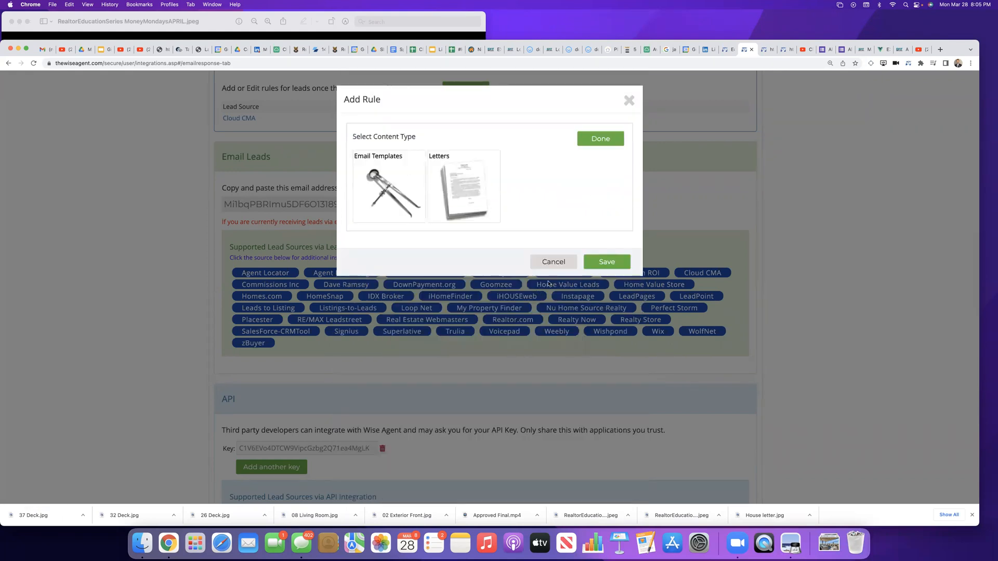
pyautogui.click(557, 262)
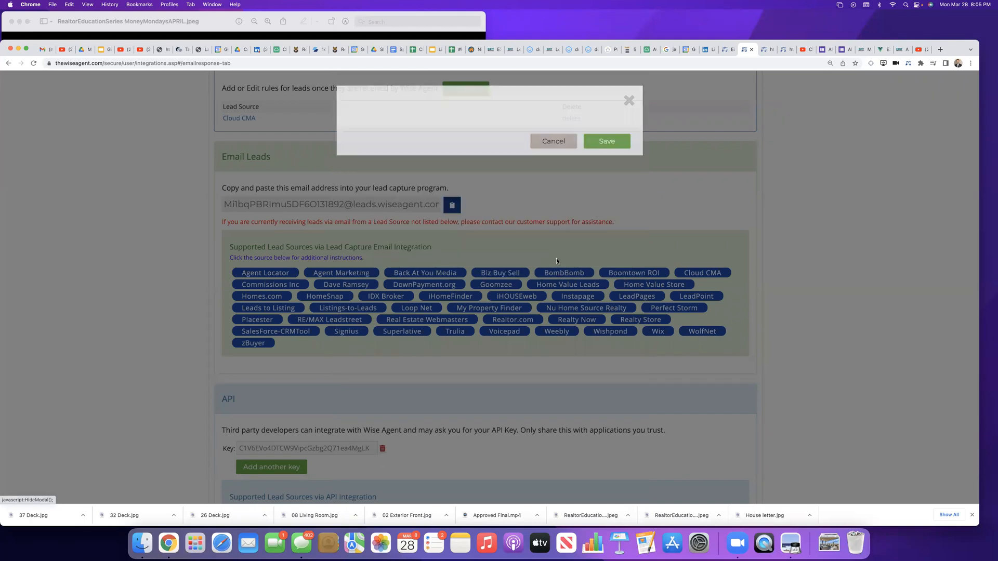
# Step: Review the lead rules and the supported email and API lead sources in Lead Management
pyautogui.scroll(3, 399, 219)
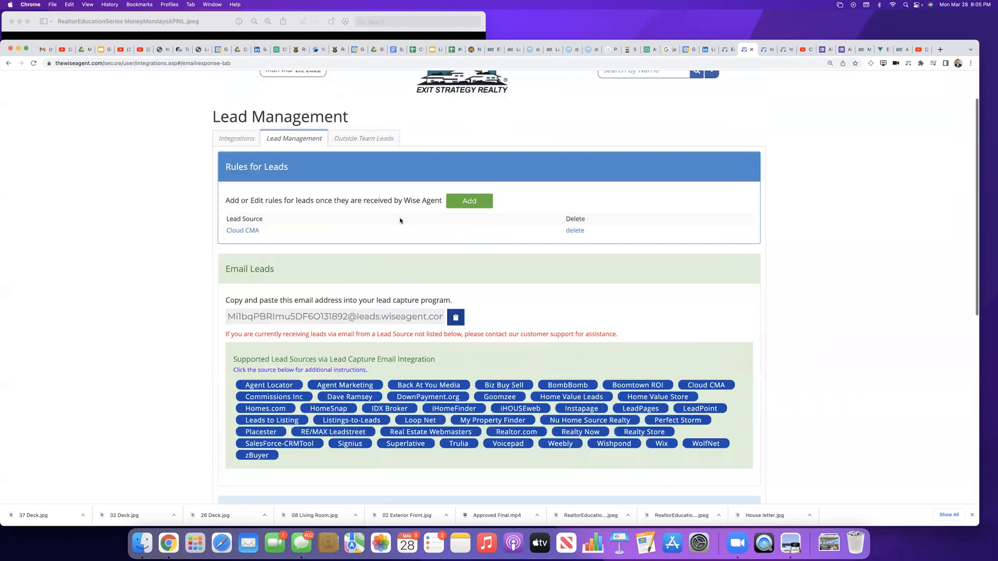
pyautogui.scroll(2, 400, 221)
pyautogui.scroll(-1, 400, 221)
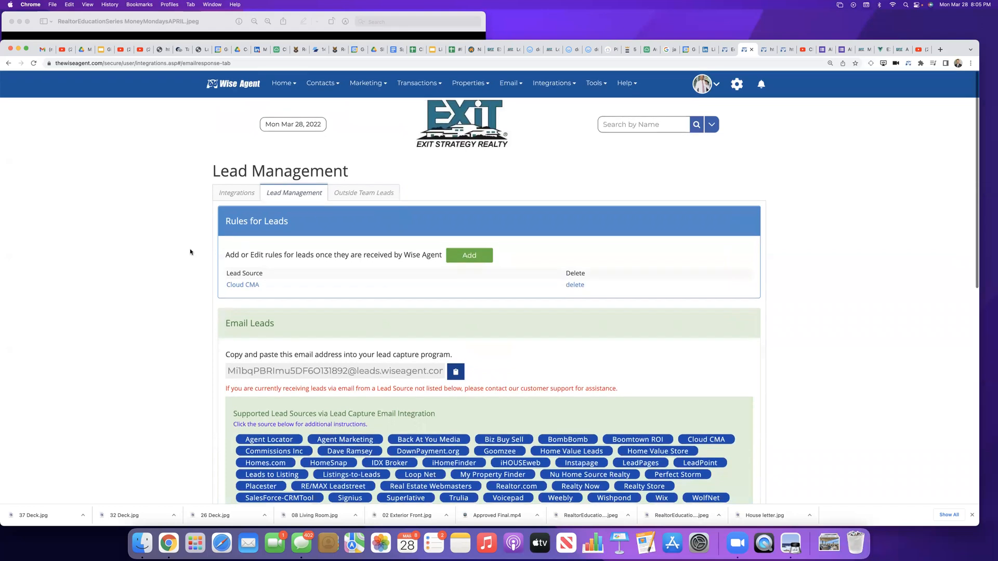
pyautogui.scroll(-8, 503, 284)
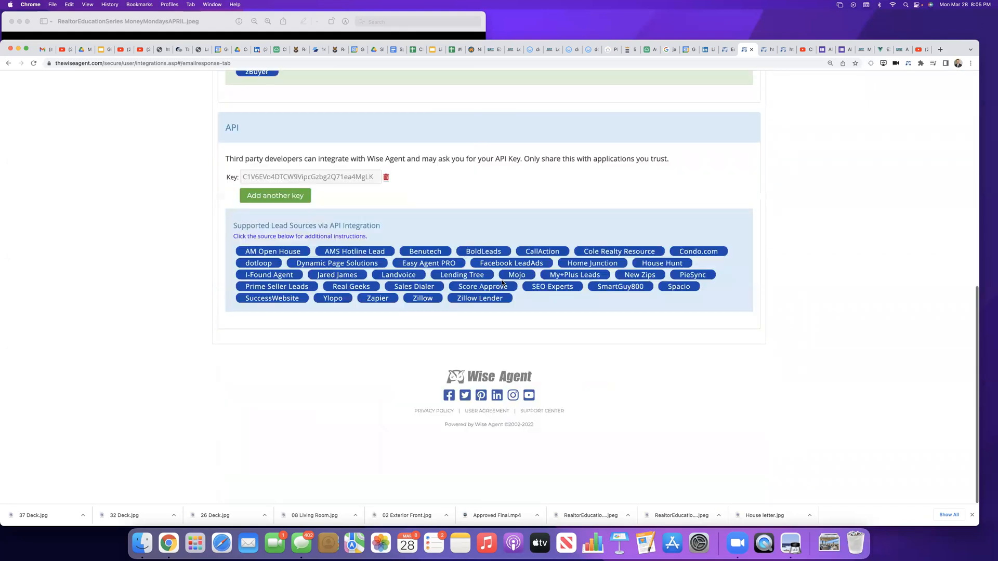
pyautogui.scroll(4, 566, 338)
pyautogui.scroll(5, 565, 362)
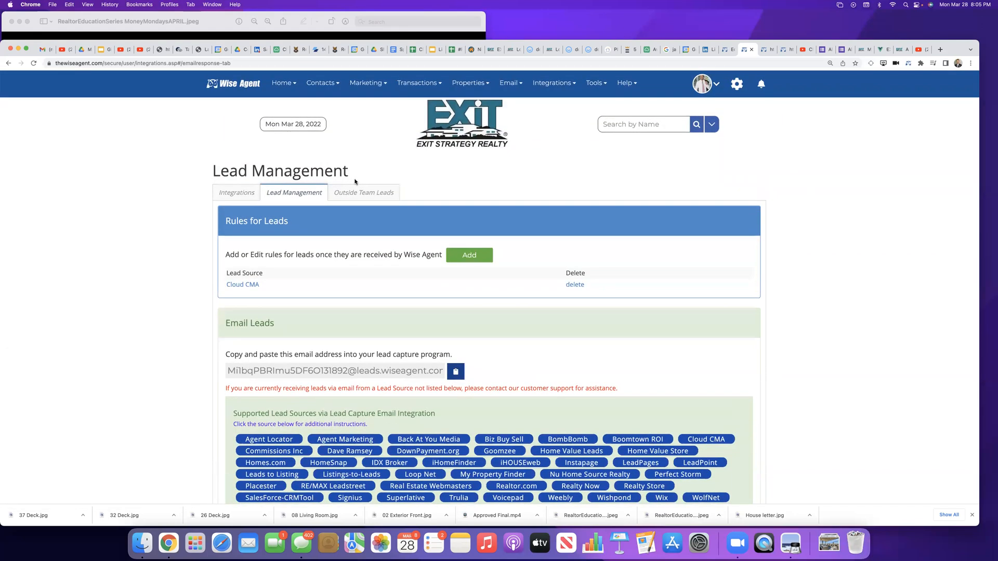
# Step: Switch back to the open house landing page editor and review its source, response action and meta data settings
pyautogui.click(726, 50)
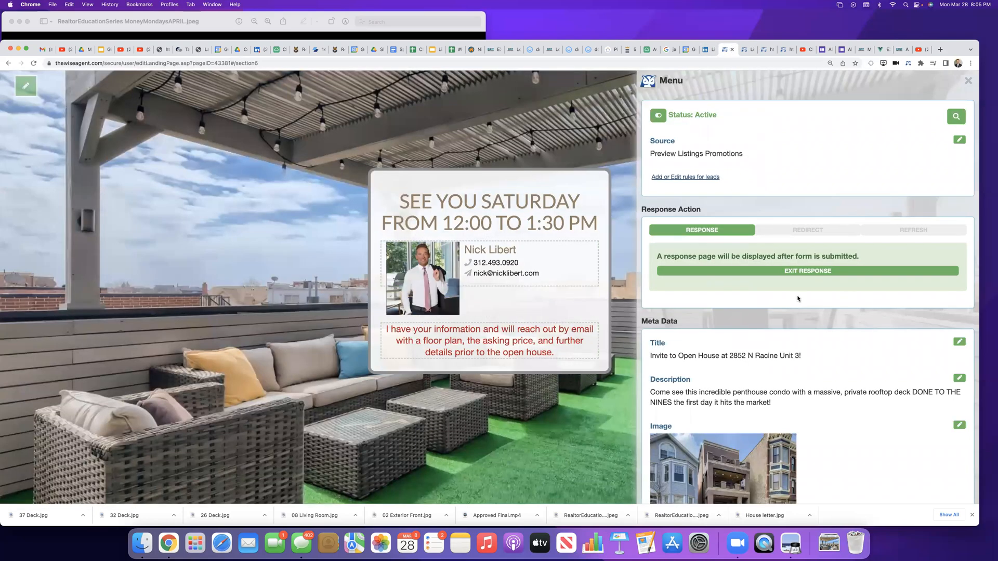
pyautogui.scroll(-4, 796, 298)
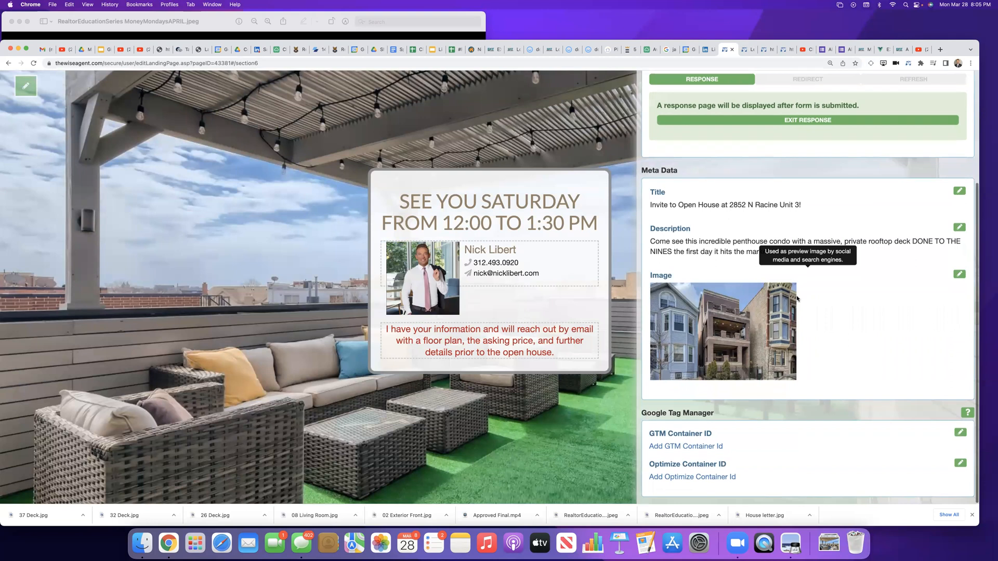
pyautogui.scroll(3, 798, 300)
pyautogui.scroll(2, 797, 300)
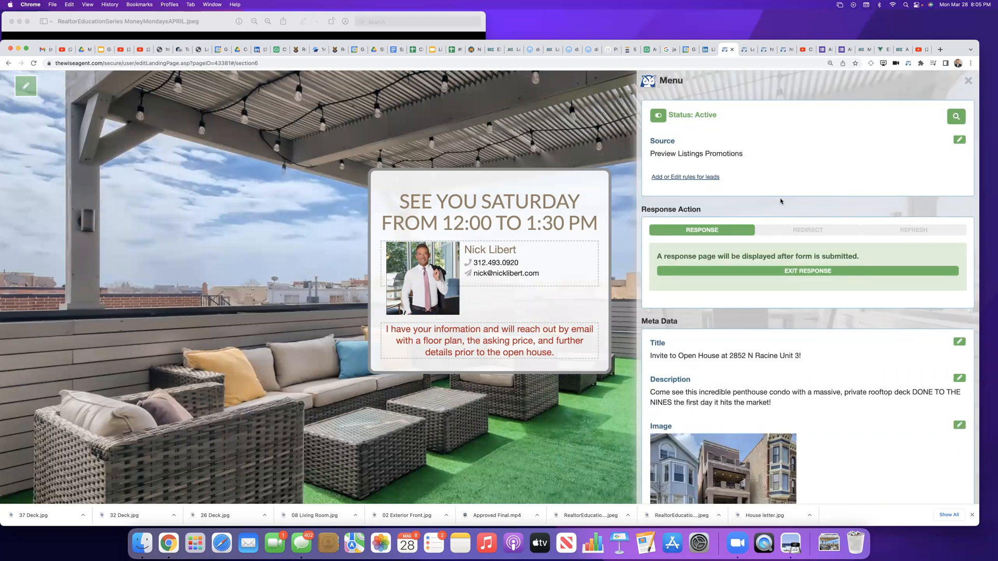
pyautogui.scroll(-3, 780, 200)
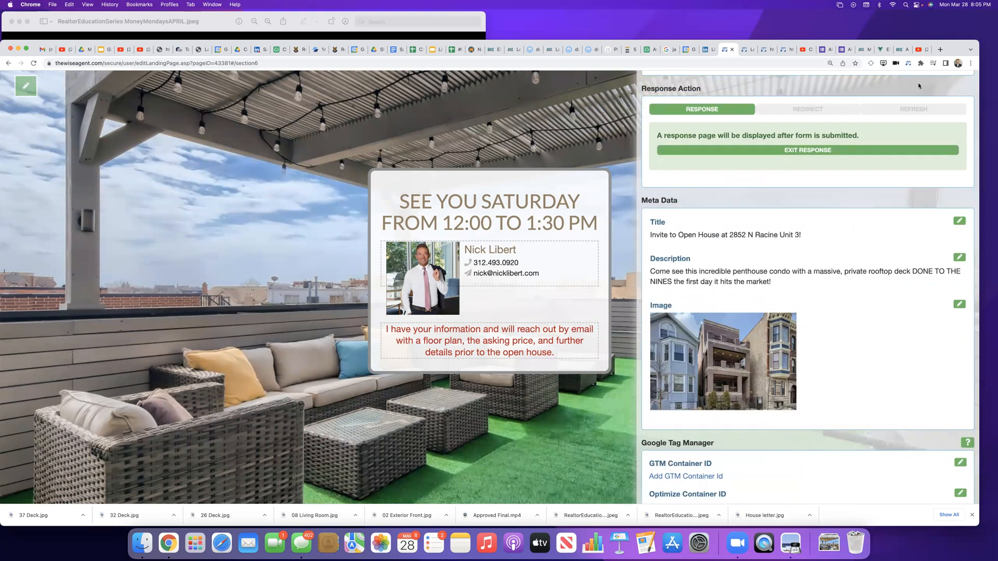
pyautogui.scroll(3, 780, 204)
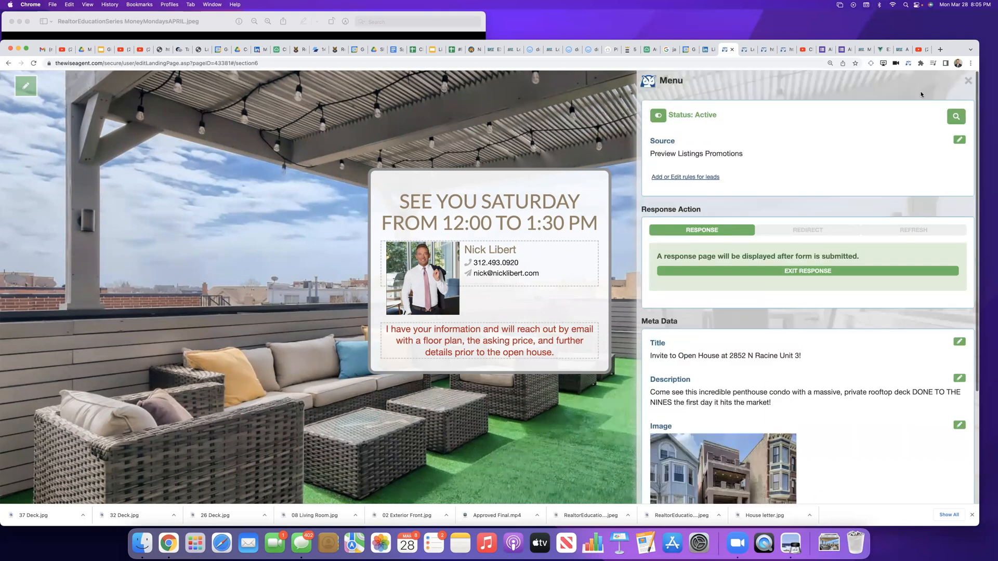
# Step: Preview the open house landing page, examine its photos, registration form, video and agent footer, and return to the editor
pyautogui.click(955, 116)
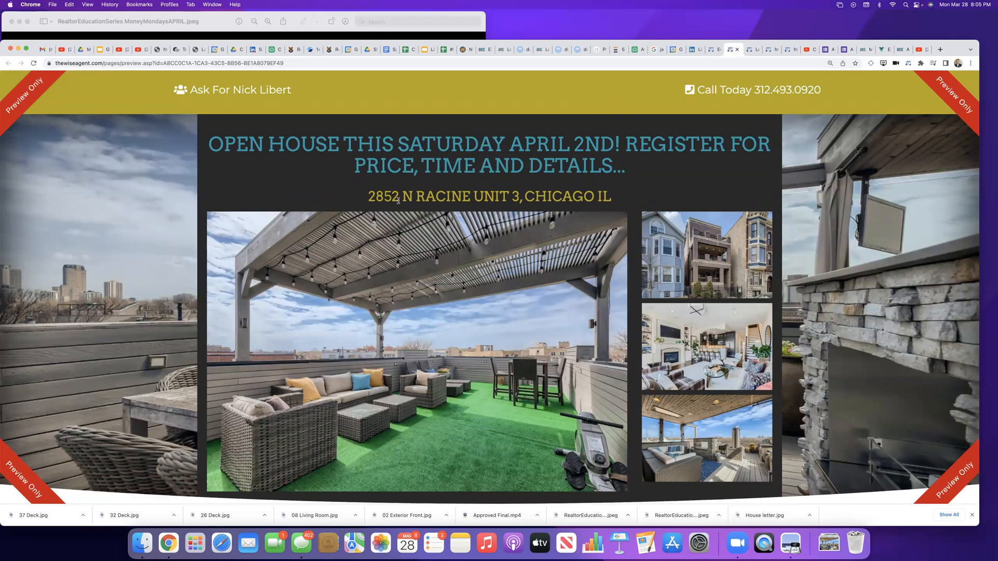
pyautogui.scroll(-5, 398, 200)
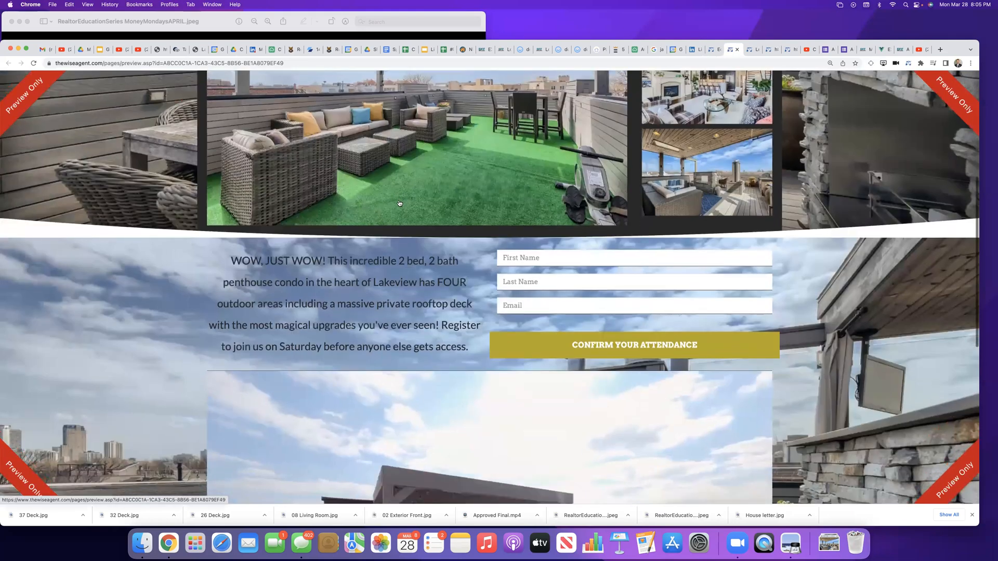
pyautogui.scroll(-5, 399, 203)
pyautogui.scroll(-3, 400, 203)
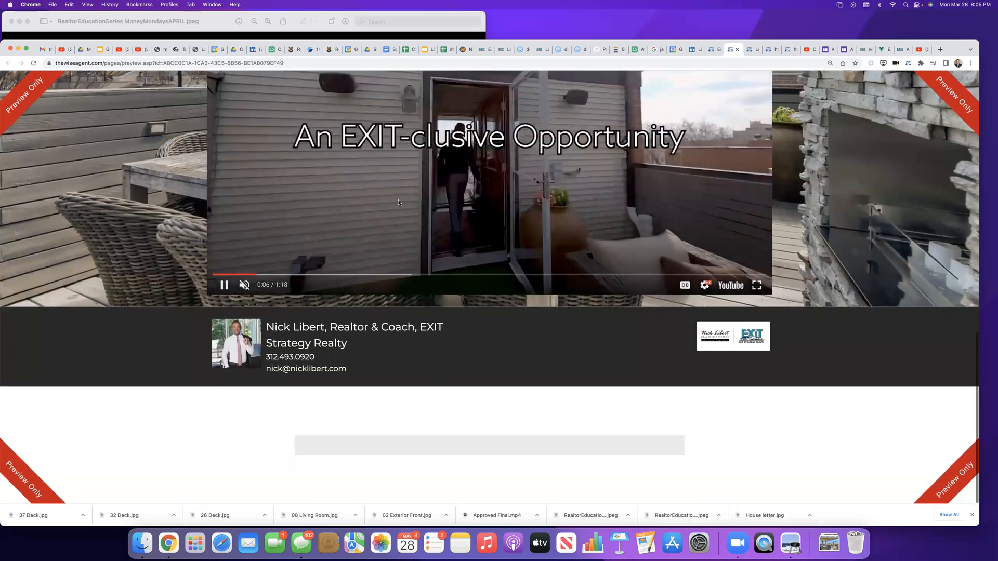
pyautogui.scroll(1, 397, 203)
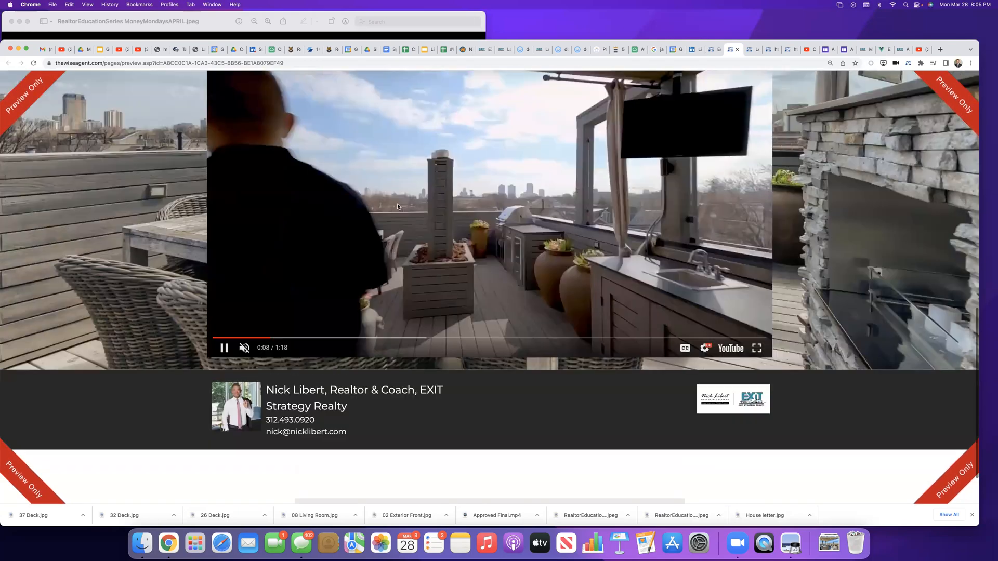
pyautogui.scroll(15, 397, 205)
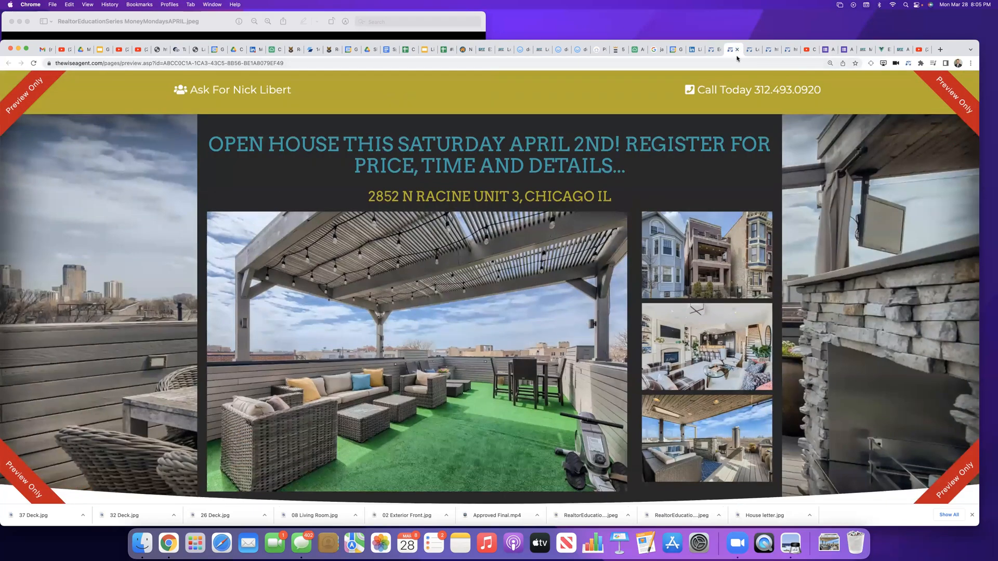
pyautogui.click(713, 49)
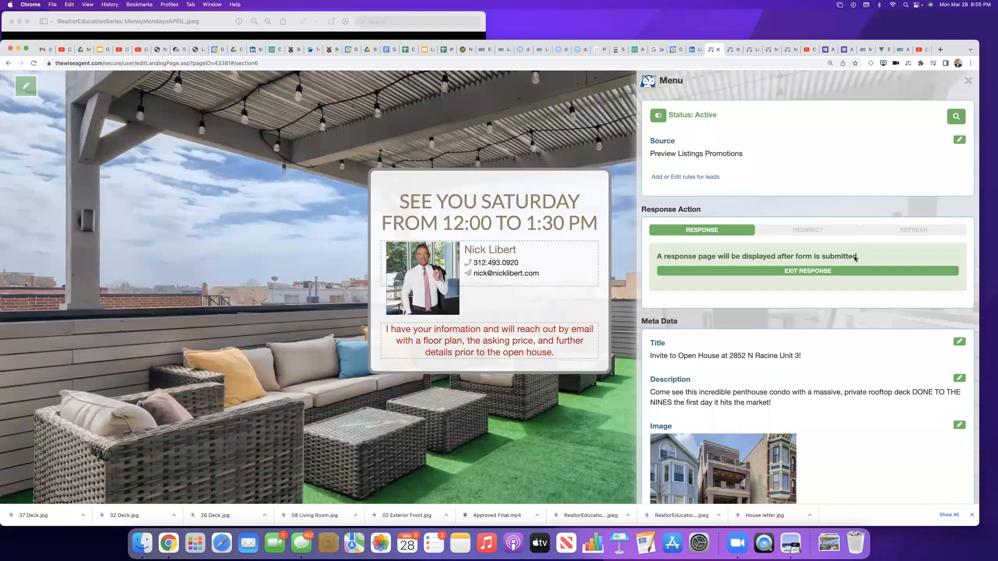
# Step: Review the landing page's source, response action, meta data and Google Tag Manager settings in the editor
pyautogui.click(959, 140)
pyautogui.click(960, 140)
pyautogui.click(967, 81)
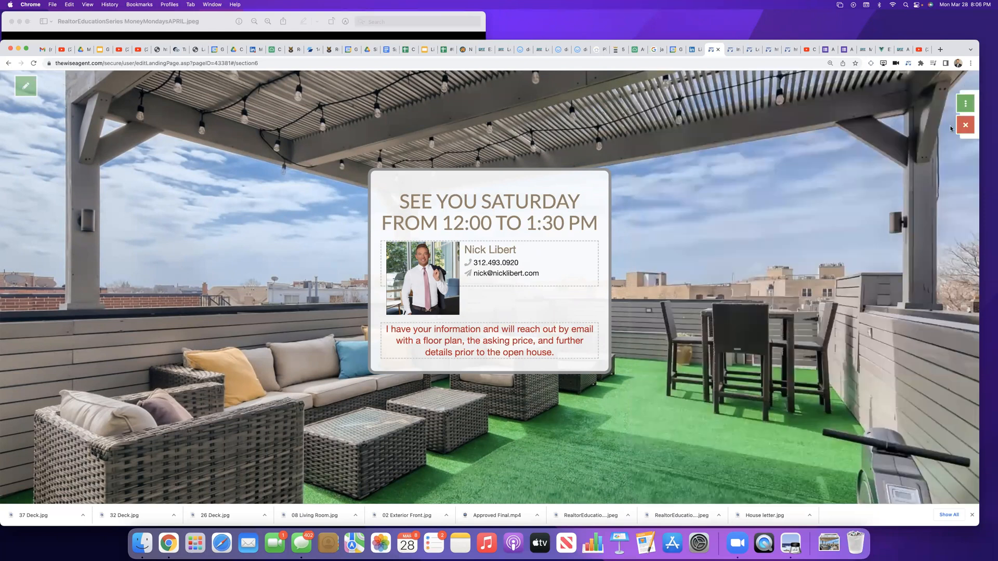
pyautogui.click(965, 103)
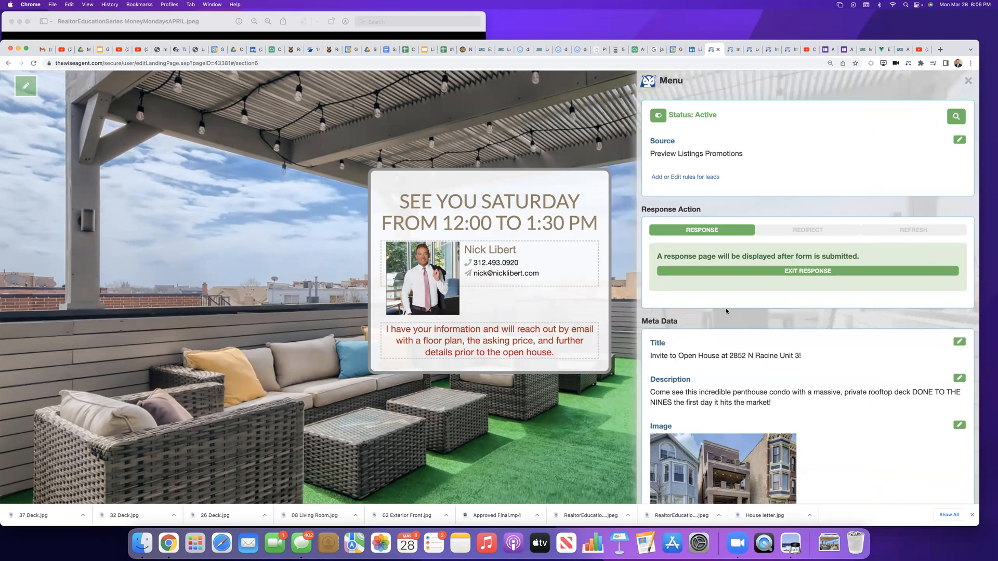
pyautogui.scroll(-5, 728, 310)
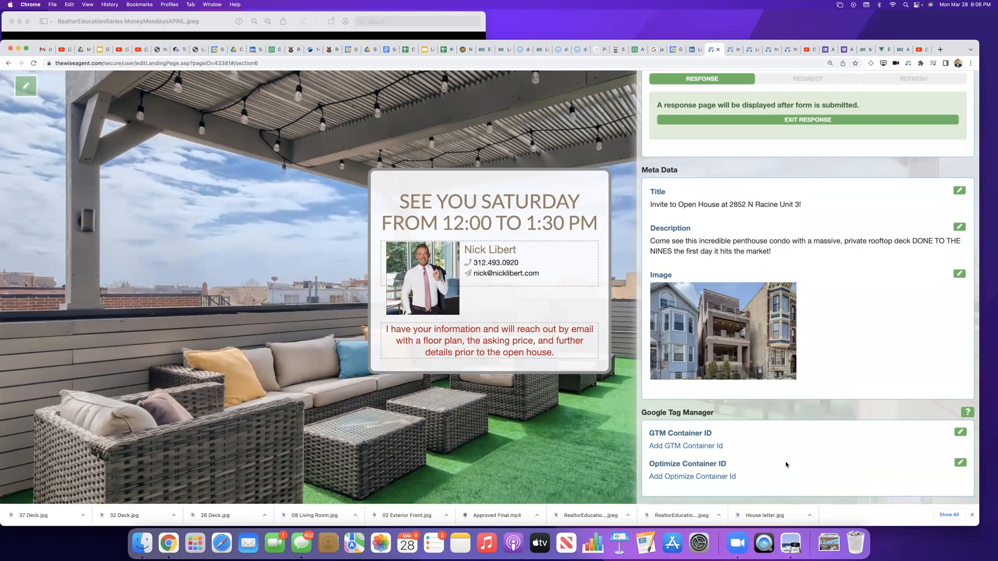
pyautogui.scroll(5, 786, 464)
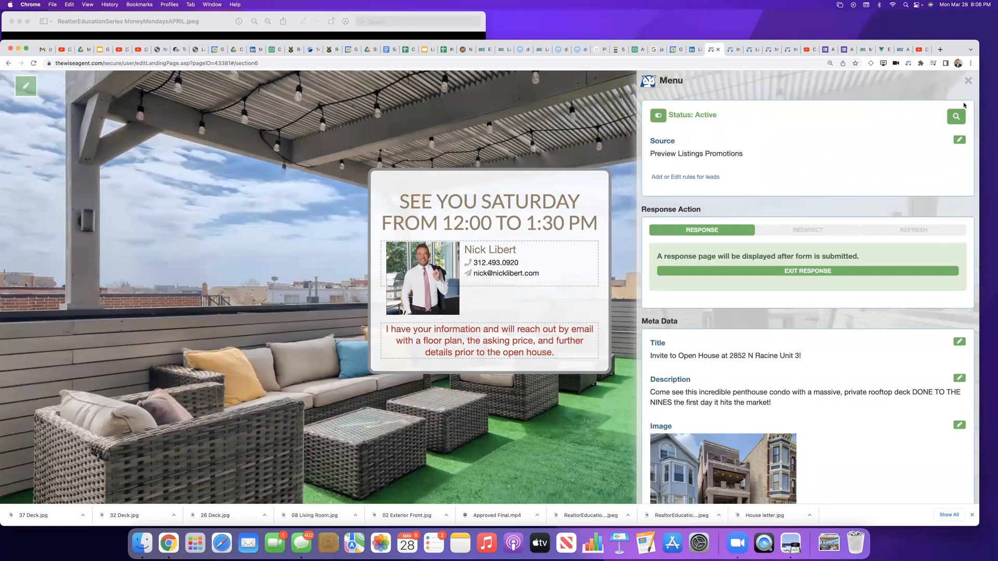
# Step: Exit the landing page editor and delete the inactive Invite to Open House page with the kitchen image from My Landing Pages
pyautogui.click(968, 81)
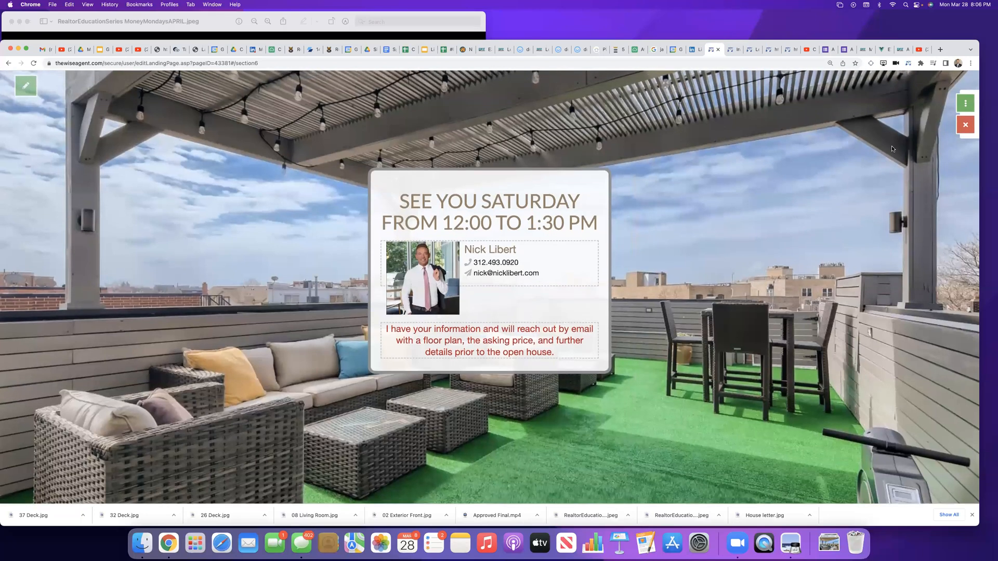
pyautogui.click(966, 125)
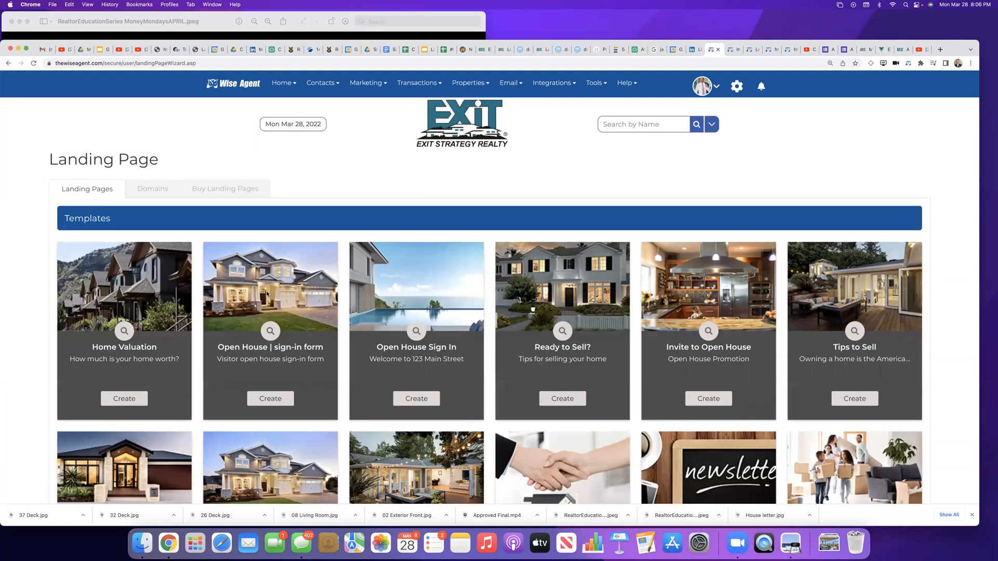
pyautogui.scroll(-13, 351, 312)
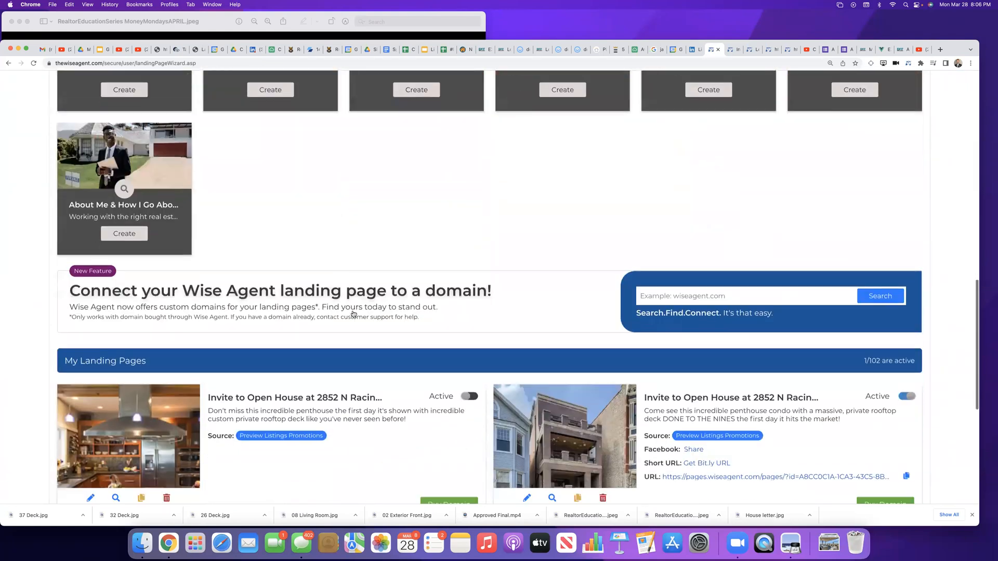
pyautogui.scroll(-3, 353, 314)
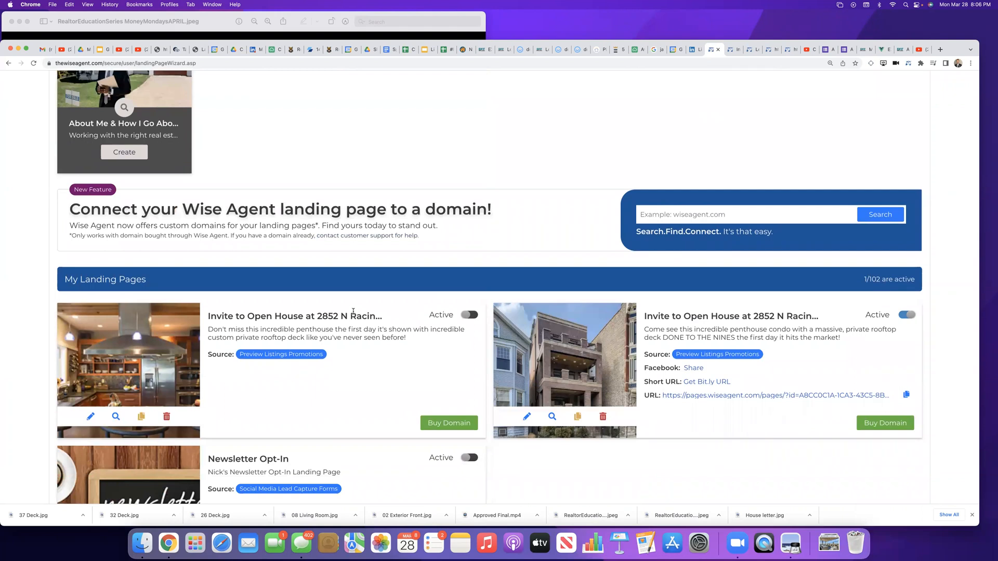
pyautogui.scroll(-4, 353, 311)
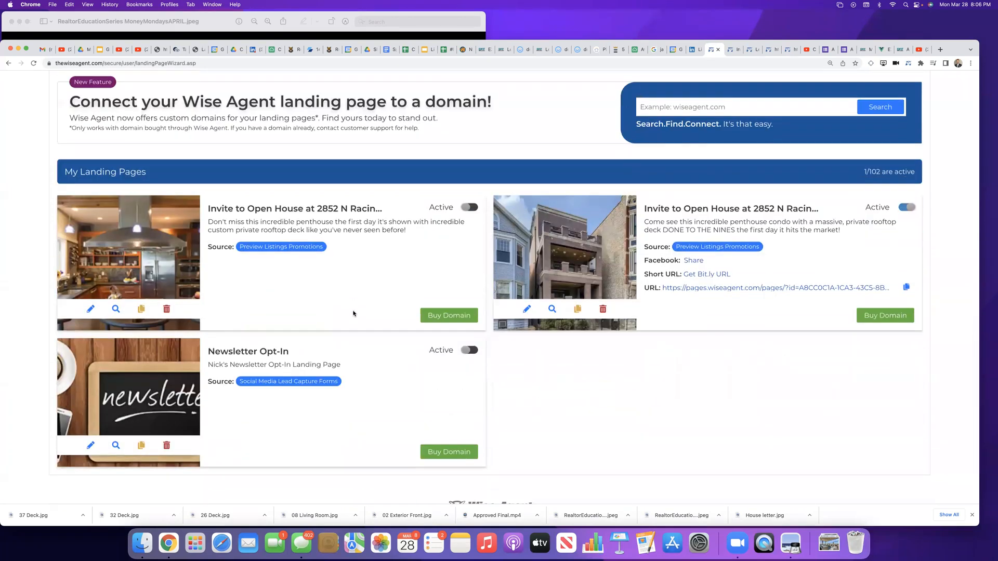
pyautogui.scroll(2, 374, 341)
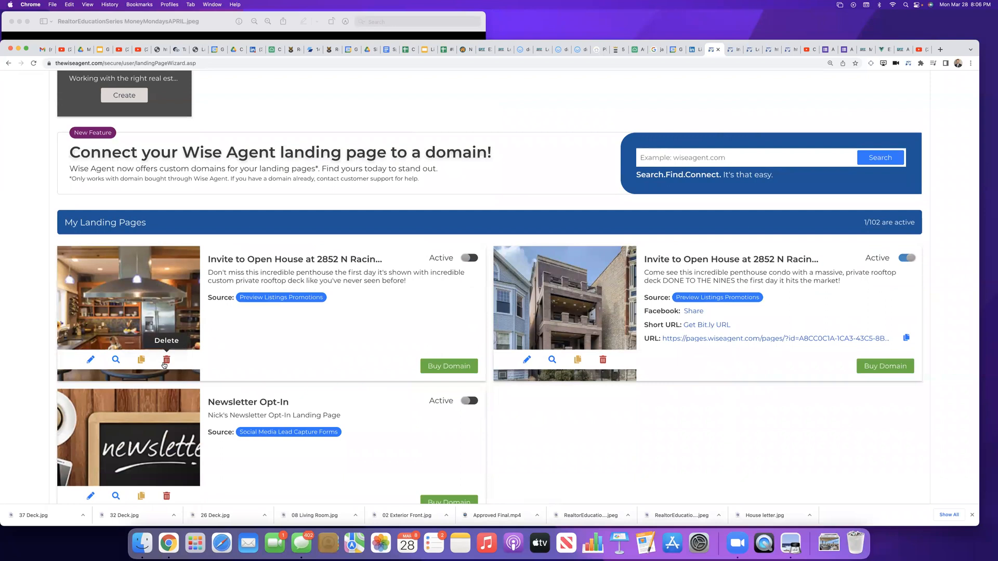
pyautogui.click(165, 359)
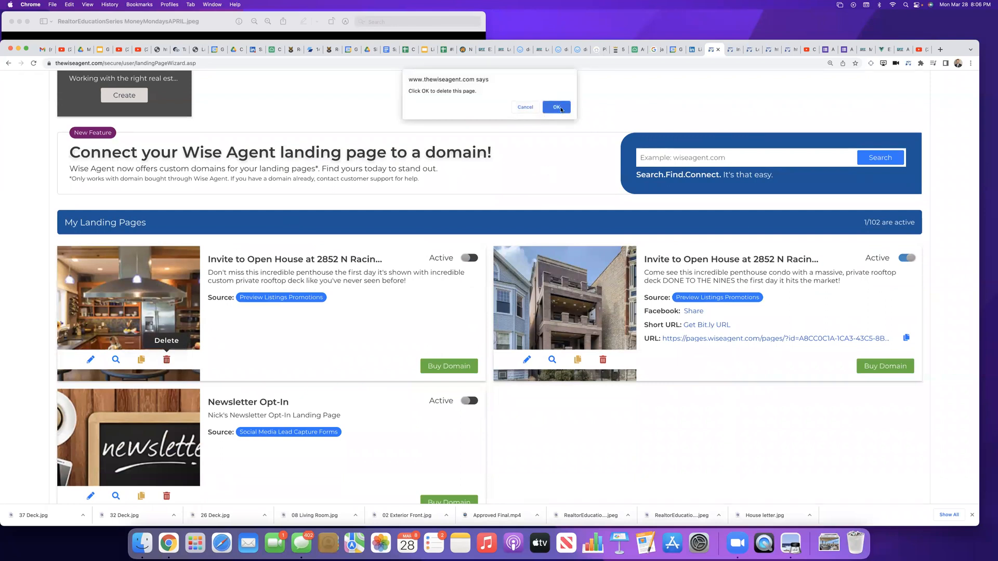
pyautogui.click(561, 108)
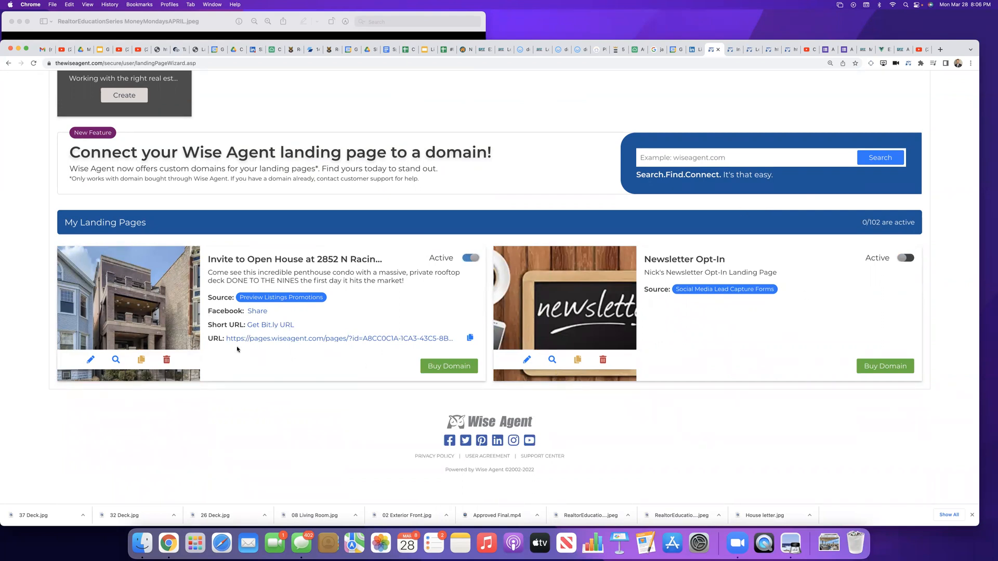
# Step: Share the remaining Invite to Open House landing page on Facebook, adjusting the Your Story and Feed options before posting
pyautogui.click(254, 311)
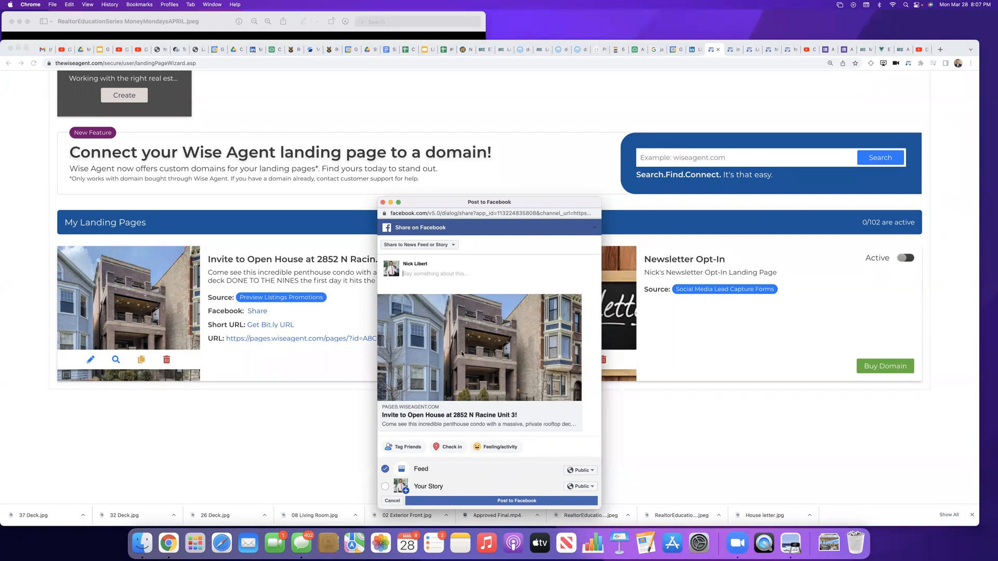
pyautogui.click(391, 487)
pyautogui.click(385, 469)
pyautogui.click(486, 502)
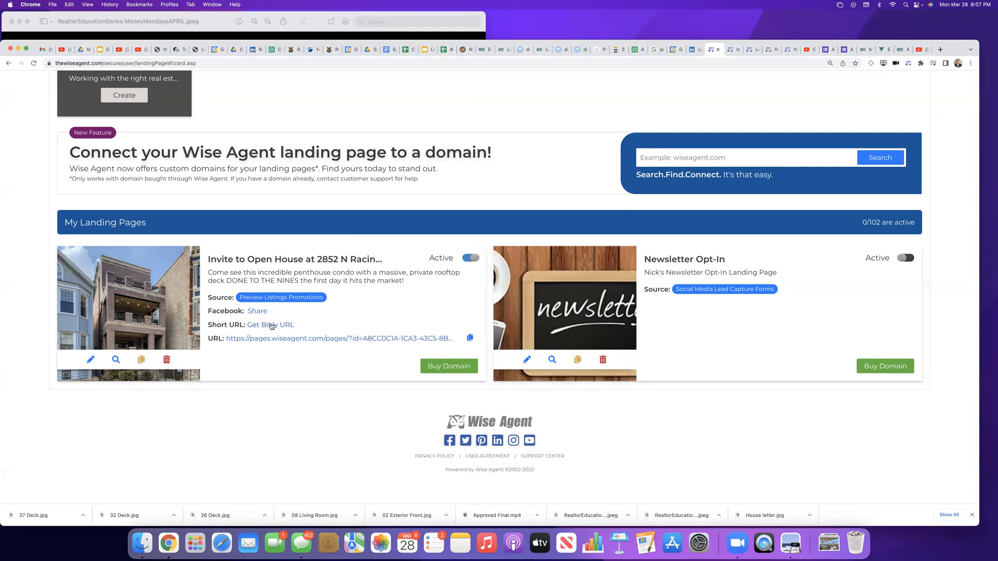
# Step: Get the open house landing page's link, open LinkedIn in a new tab, and paste the link into a new post
pyautogui.click(271, 326)
pyautogui.click(940, 50)
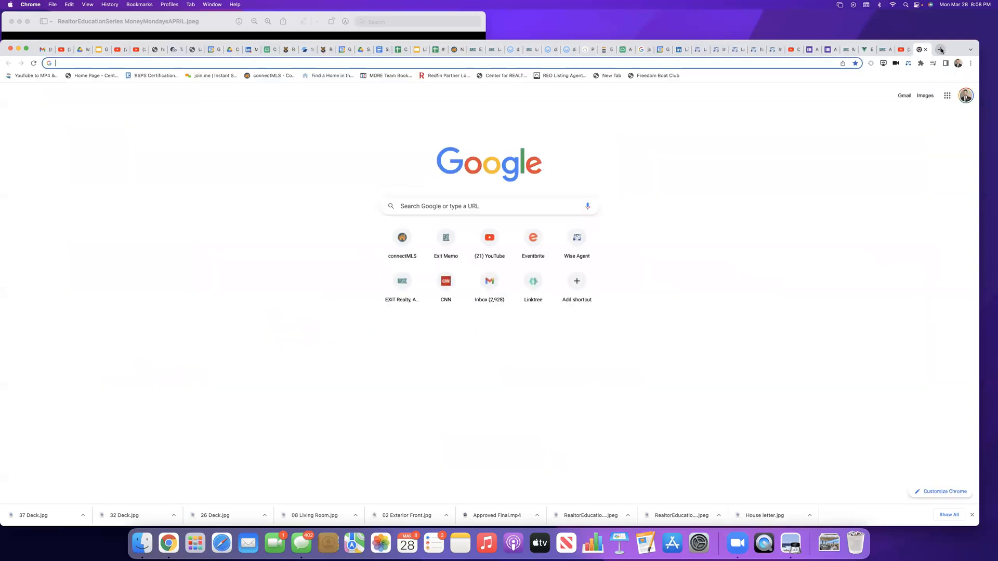
pyautogui.write('li')
pyautogui.press('Return')
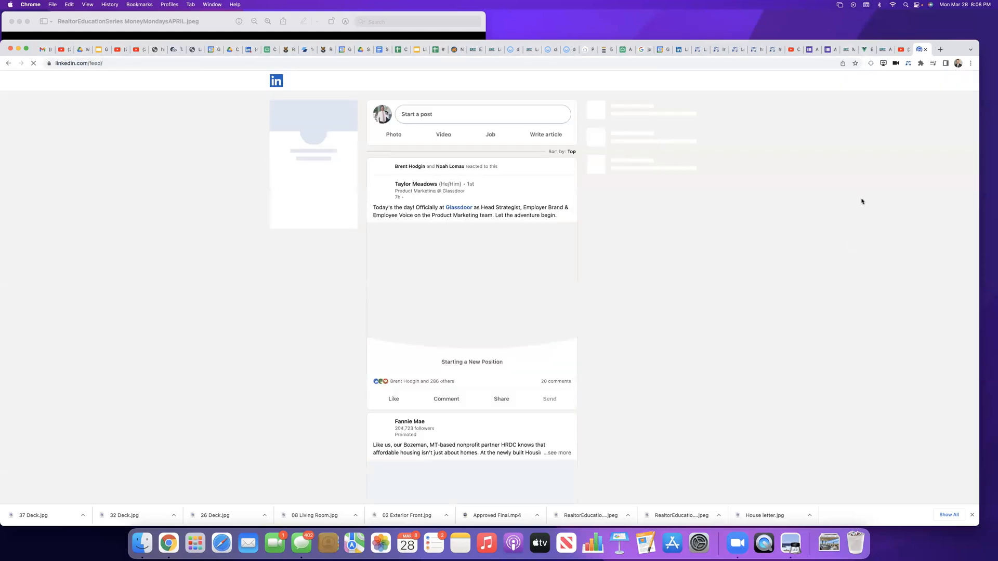
pyautogui.click(418, 114)
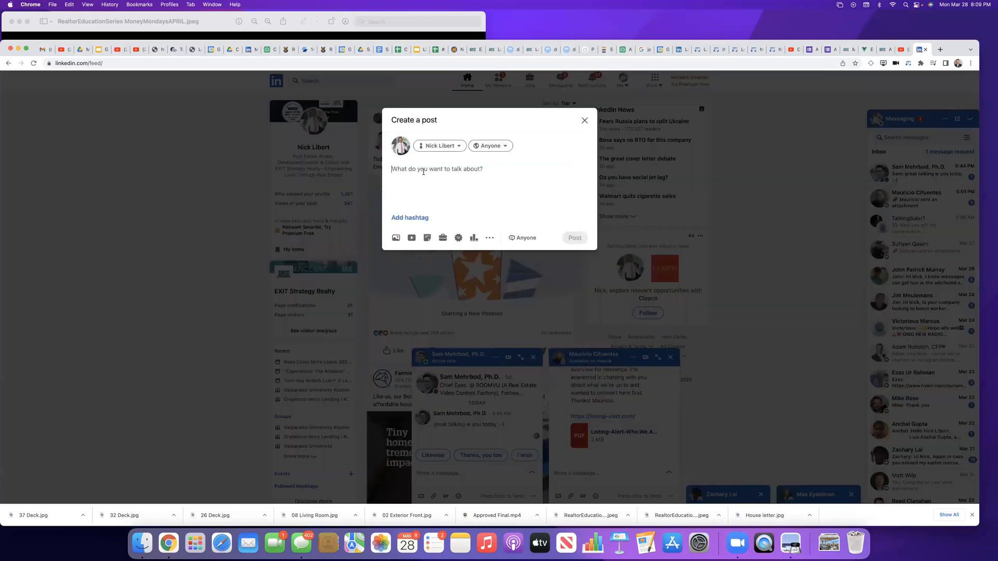
pyautogui.press('super+v')
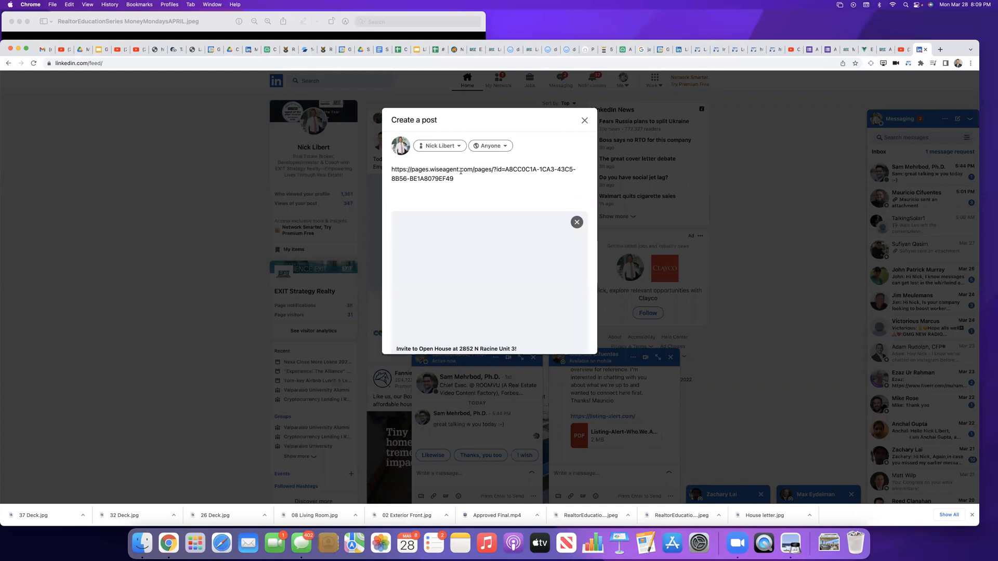
# Step: Review the landing page's link and image preview in the LinkedIn post, and discard the draft
pyautogui.scroll(-2, 471, 262)
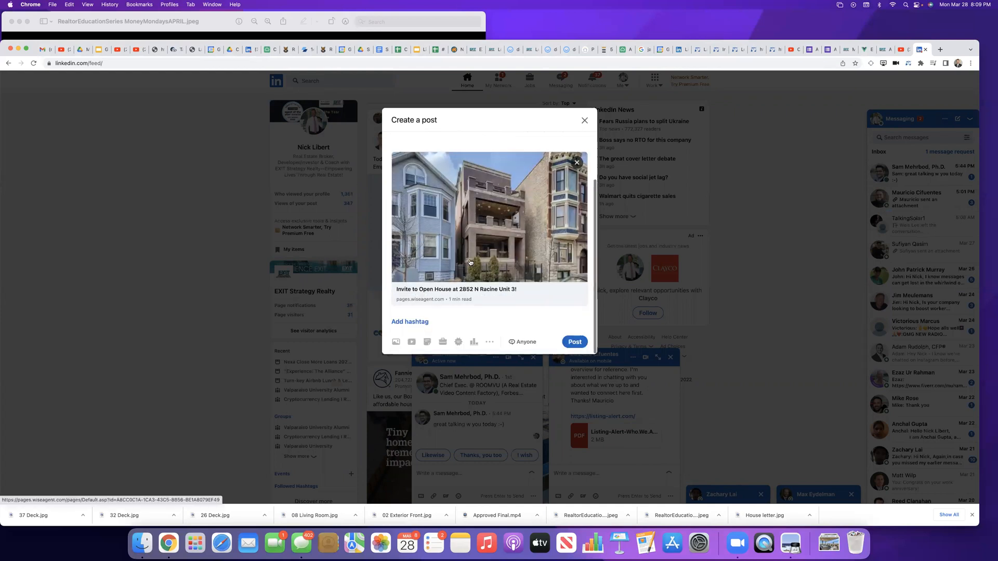
pyautogui.scroll(2, 470, 262)
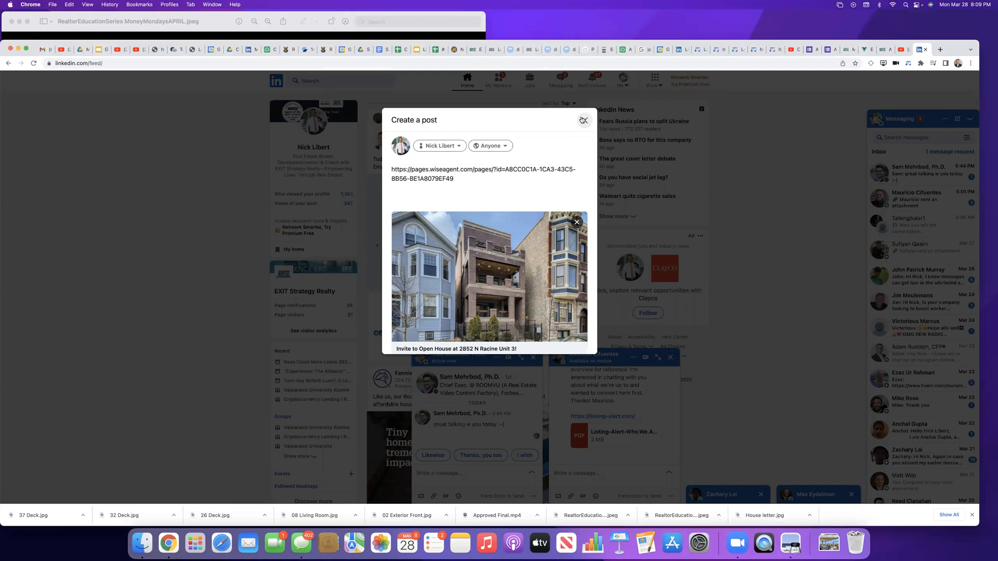
pyautogui.scroll(-2, 551, 258)
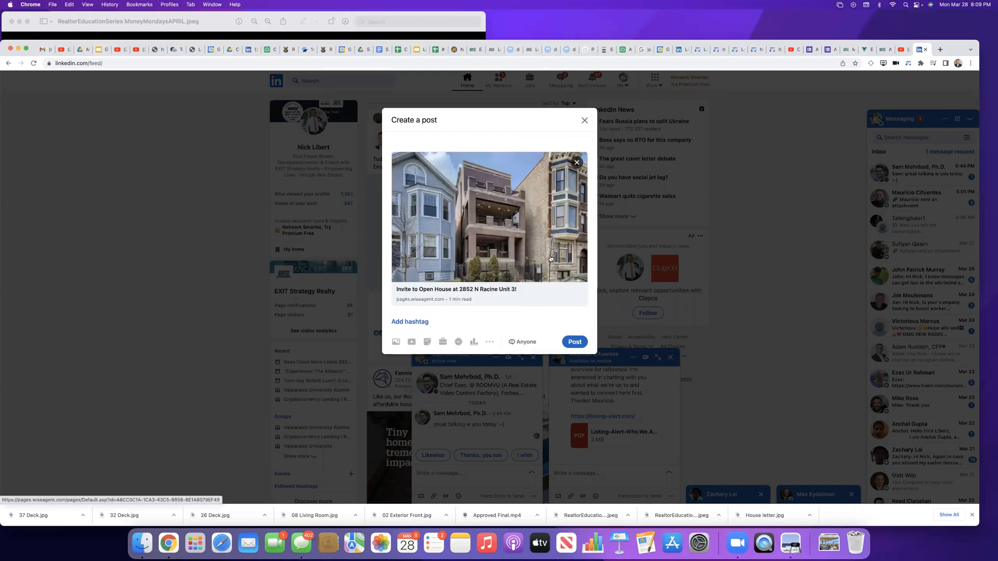
pyautogui.scroll(2, 551, 259)
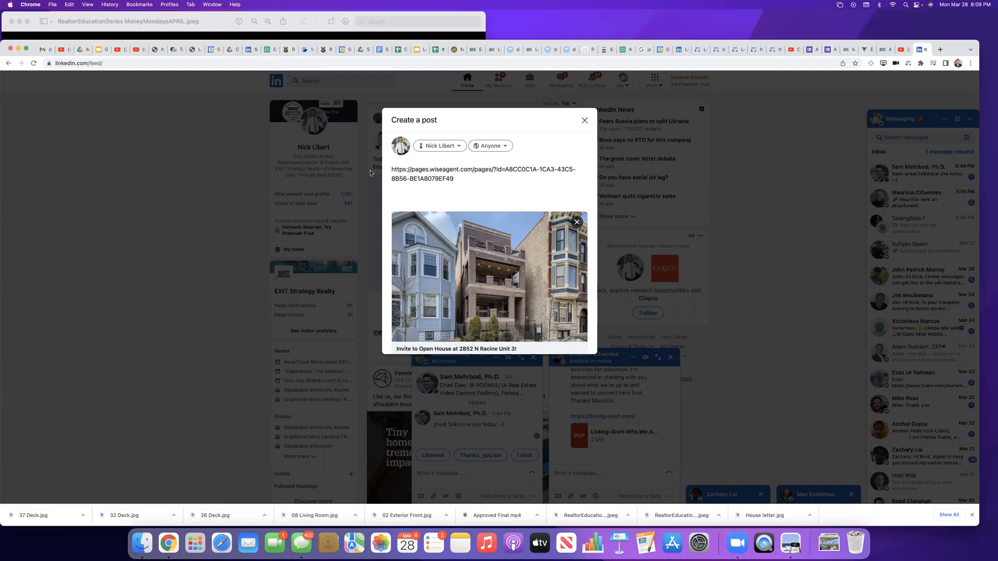
pyautogui.moveTo(393, 169); pyautogui.dragTo(420, 169)
pyautogui.press('super+a')
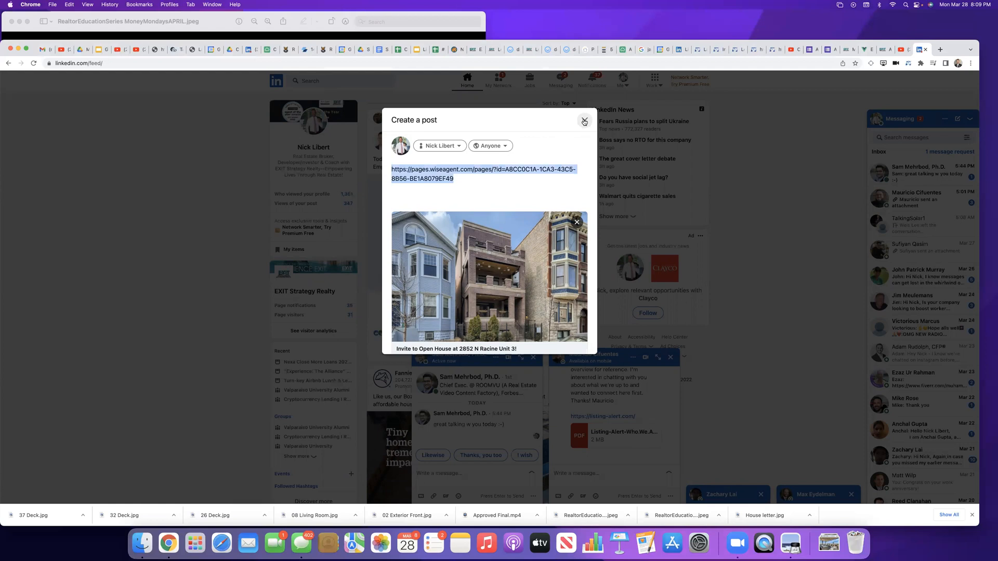
pyautogui.click(584, 120)
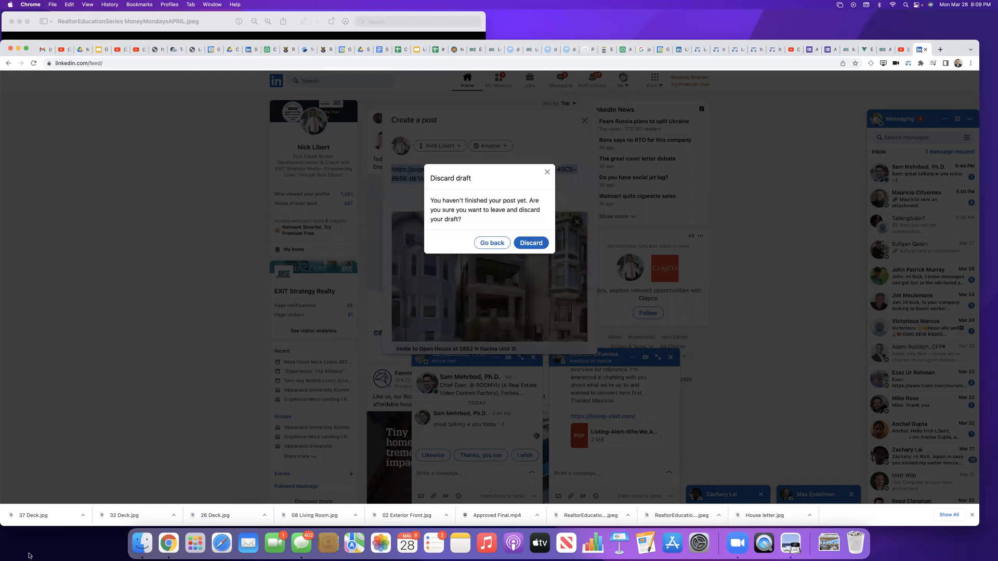
pyautogui.click(526, 247)
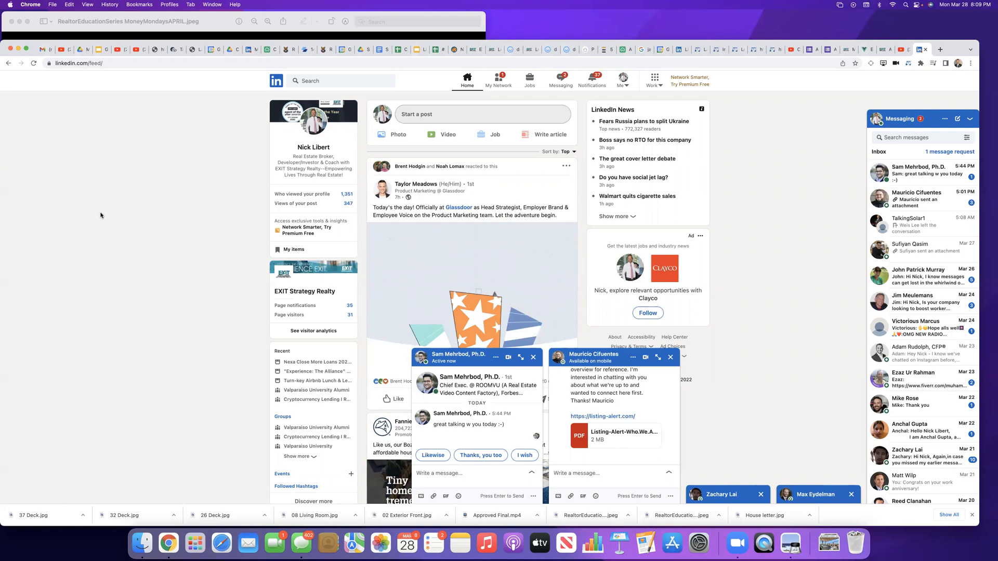
# Step: Switch to the YouTube video on the 12 essential steps to home buying, close its share dialog and open the account options
pyautogui.click(898, 48)
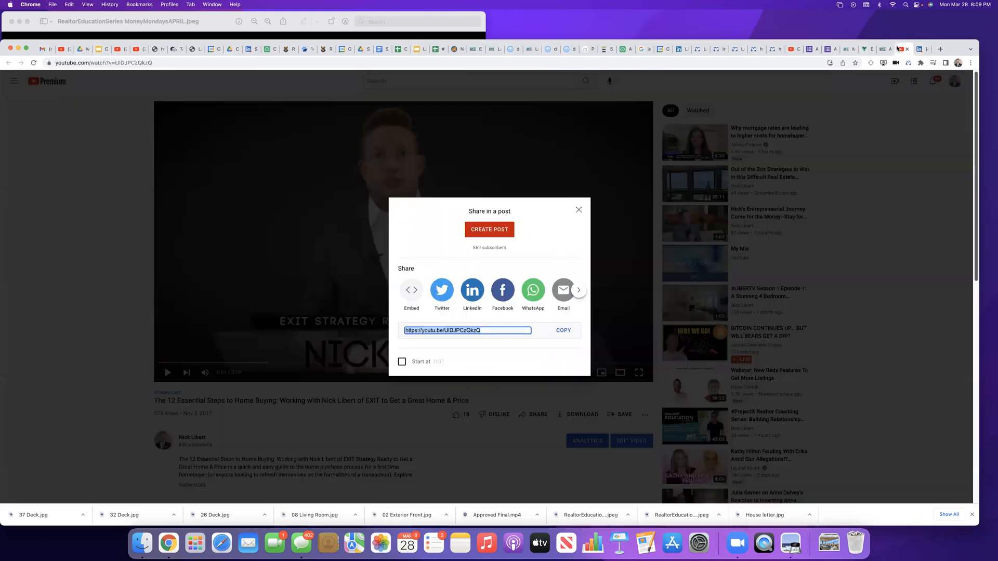
pyautogui.click(578, 210)
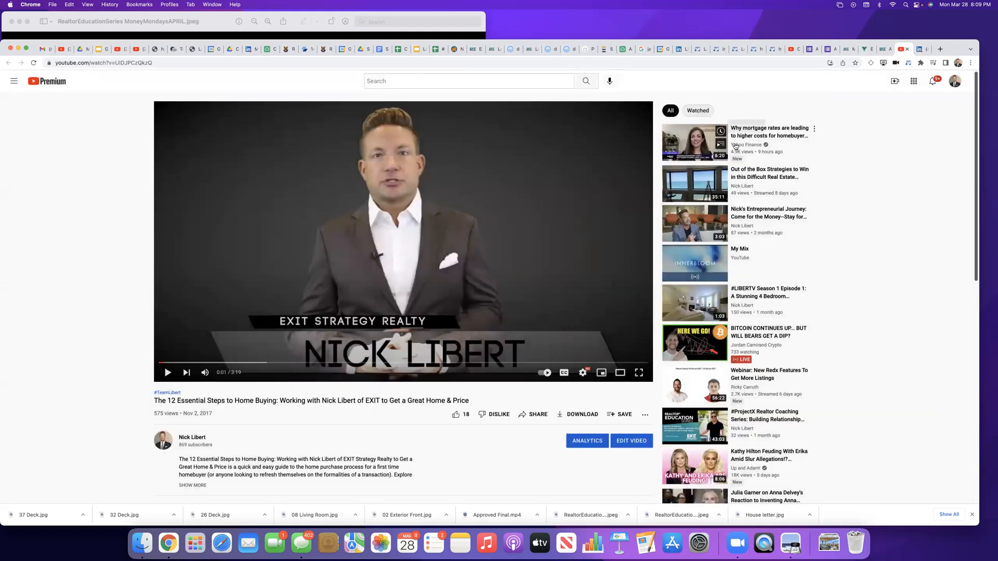
pyautogui.click(955, 82)
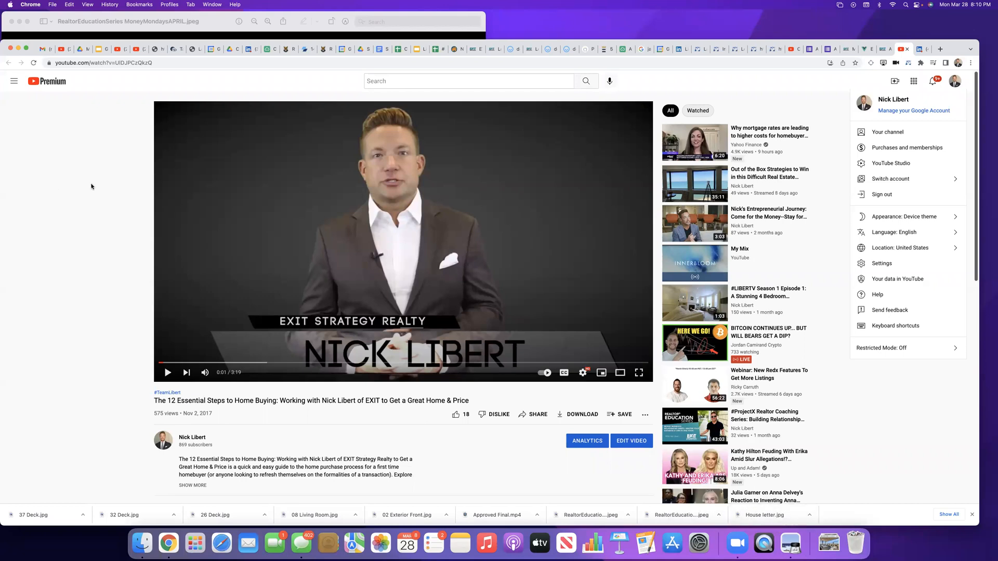
# Step: Switch to the YouTube video "How to Create Real Estate Landing Pages with Wise Agent" and close its share dialog
pyautogui.click(43, 49)
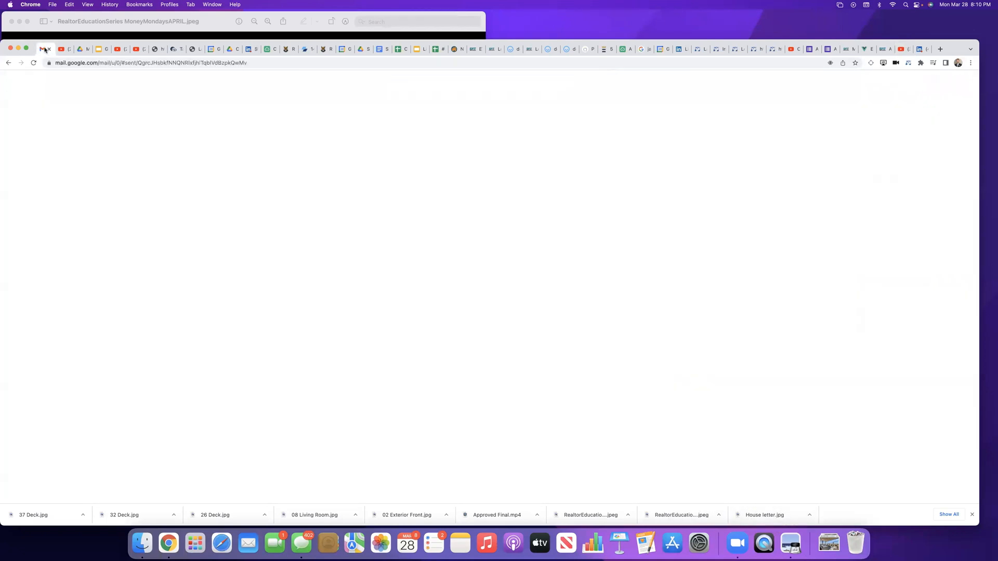
pyautogui.click(67, 51)
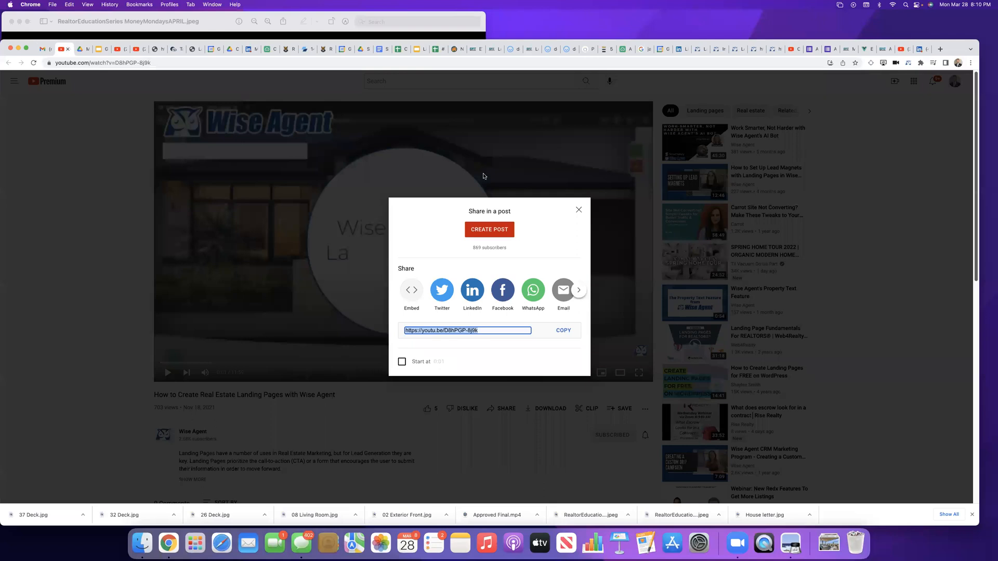
pyautogui.click(579, 213)
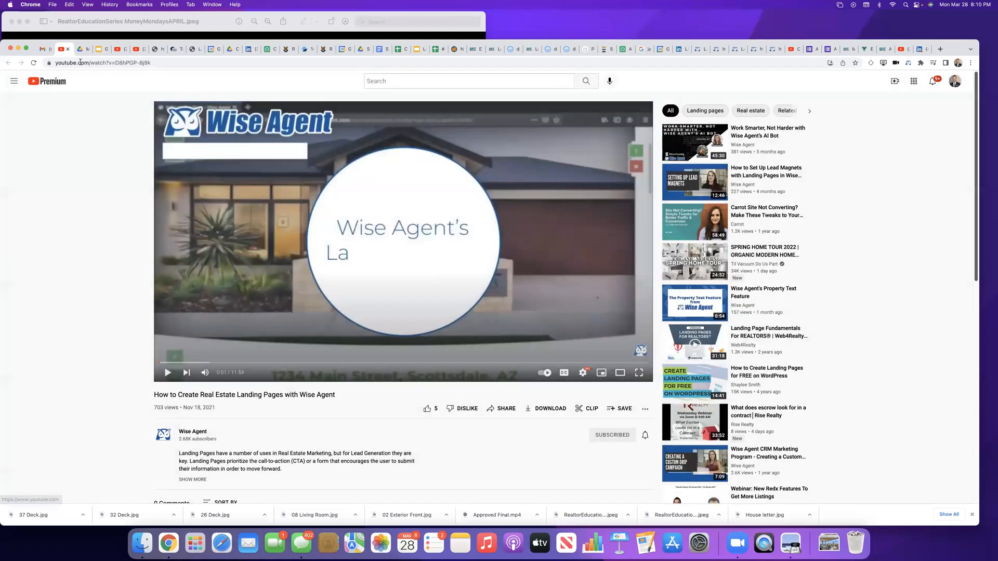